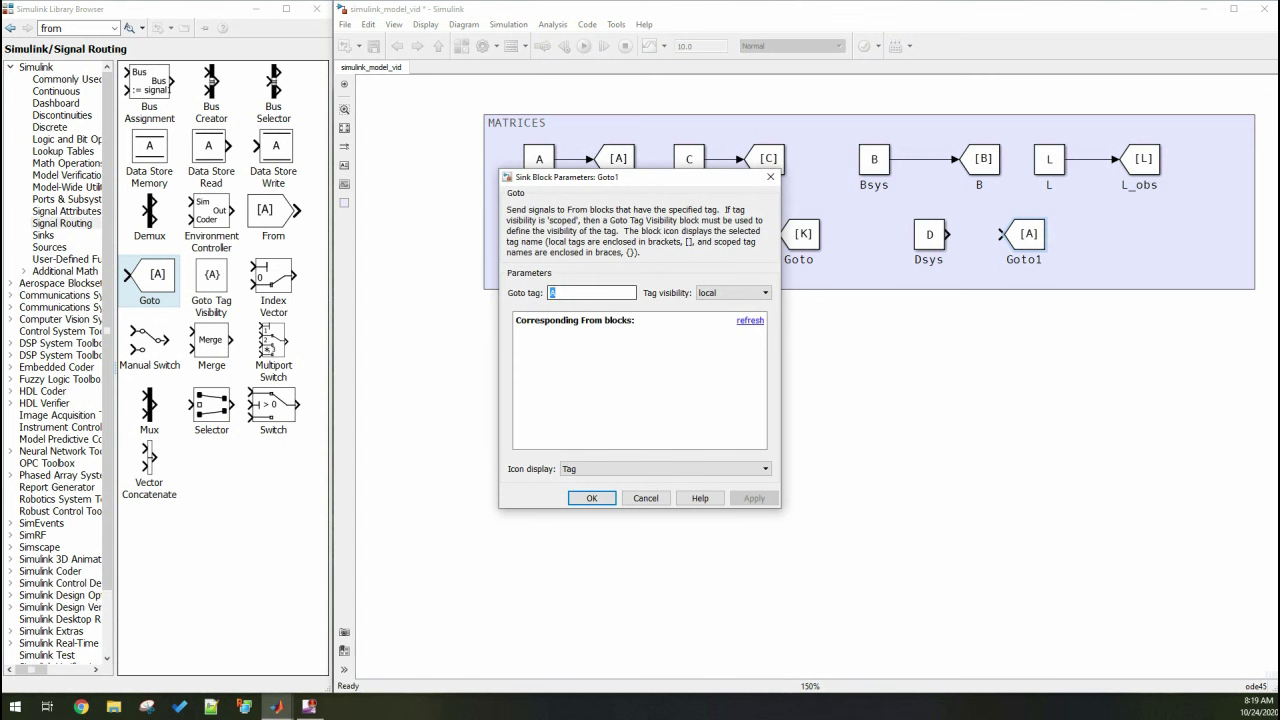
Set the last Goto block's tag to D
{"action": "type", "text": "D"}
{"action": "key", "text": "Return"}
Rename the new Matrix Multiply block to Ax and move it down and right
{"action": "type", "text": "D"}
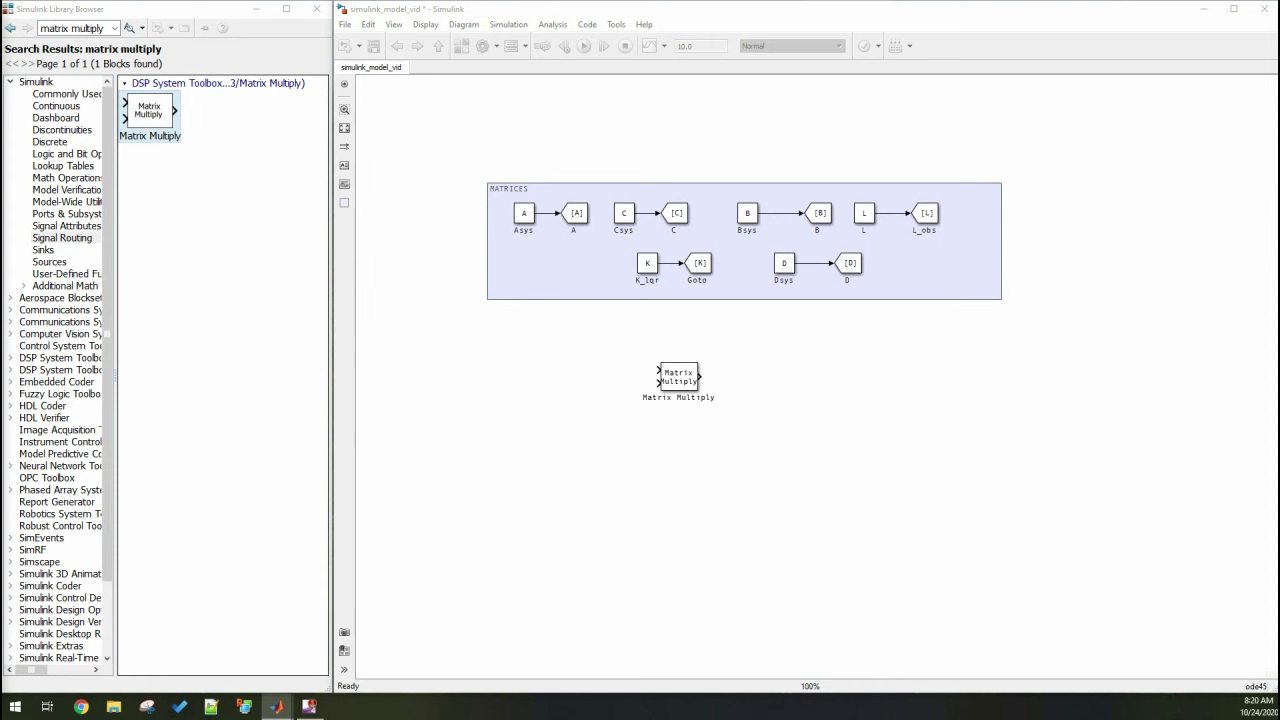
{"action": "scroll", "coordinate": [674, 404], "scroll_direction": "up", "scroll_amount": 3}
{"action": "double_click", "coordinate": [632, 391]}
{"action": "key", "text": "ctrl+a"}
{"action": "type", "text": "Ax"}
{"action": "left_click_drag", "start_coordinate": [680, 356], "coordinate": [758, 503]}
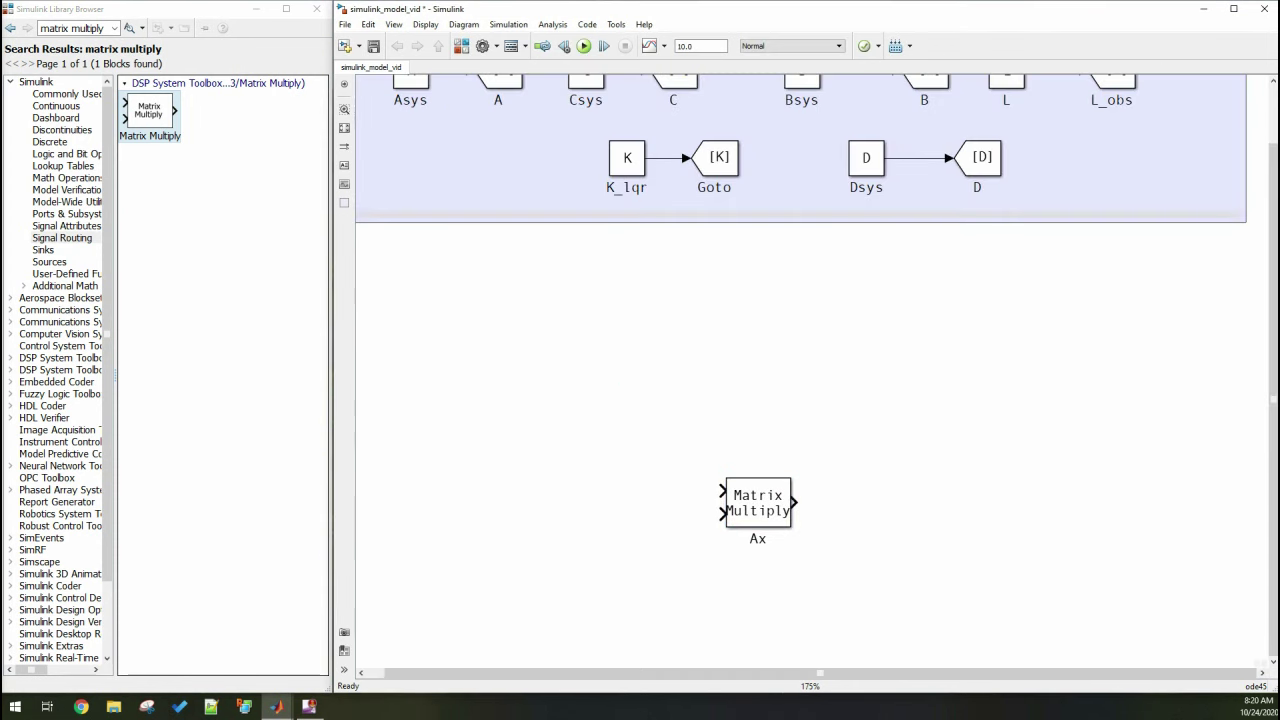
Add a Sum block and an Integrator named x' to x
{"action": "left_click", "coordinate": [67, 93]}
{"action": "scroll", "coordinate": [220, 400], "scroll_direction": "down", "scroll_amount": 1}
{"action": "left_click_drag", "start_coordinate": [264, 523], "coordinate": [557, 409]}
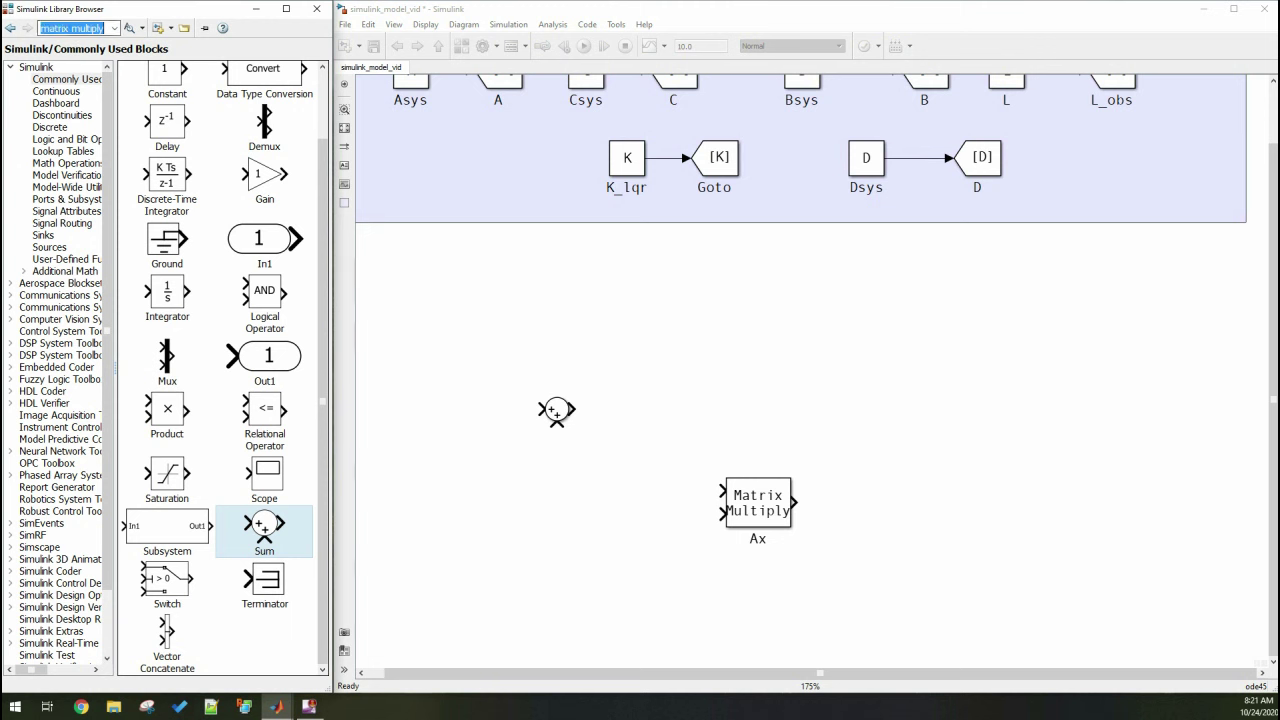
{"action": "scroll", "coordinate": [220, 400], "scroll_direction": "up", "scroll_amount": 1}
{"action": "left_click_drag", "start_coordinate": [167, 371], "coordinate": [761, 415]}
{"action": "left_click_drag", "start_coordinate": [758, 503], "coordinate": [658, 492]}
{"action": "double_click", "coordinate": [761, 444]}
{"action": "type", "text": "x' to x"}
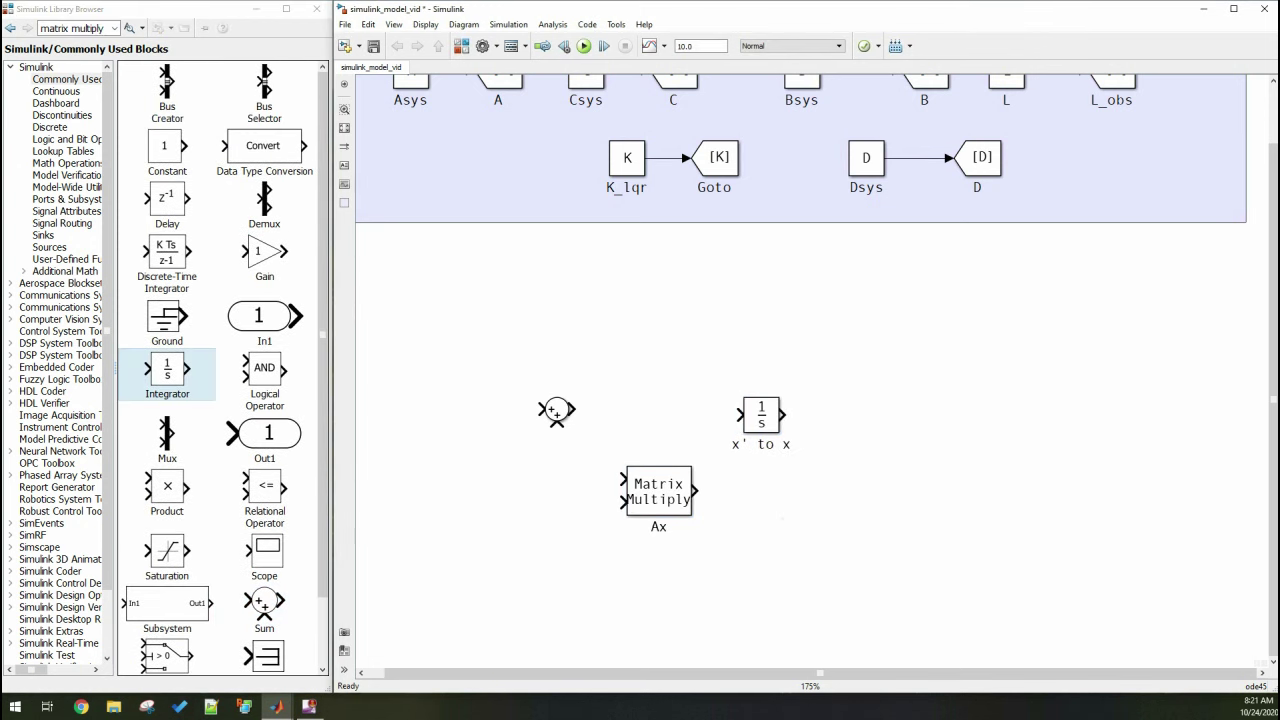
Rotate the Ax block to face left
{"action": "scroll", "coordinate": [816, 370], "scroll_direction": "down", "scroll_amount": 1}
{"action": "left_click", "coordinate": [658, 490]}
{"action": "key", "text": "ctrl+r"}
{"action": "key", "text": "ctrl+r"}
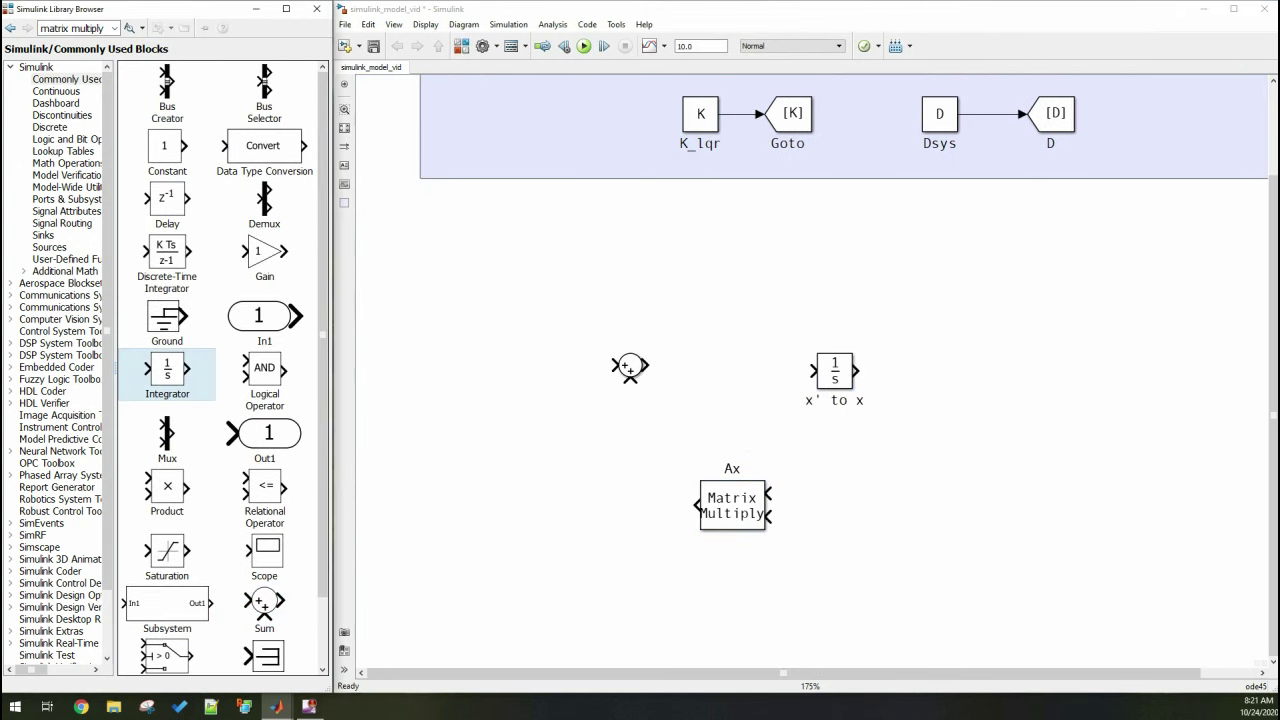
Add three From blocks from the Signal Routing library
{"action": "left_click", "coordinate": [66, 223]}
{"action": "left_click_drag", "start_coordinate": [273, 210], "coordinate": [730, 260]}
{"action": "left_click_drag", "start_coordinate": [273, 210], "coordinate": [540, 260]}
{"action": "left_click_drag", "start_coordinate": [273, 210], "coordinate": [430, 260]}
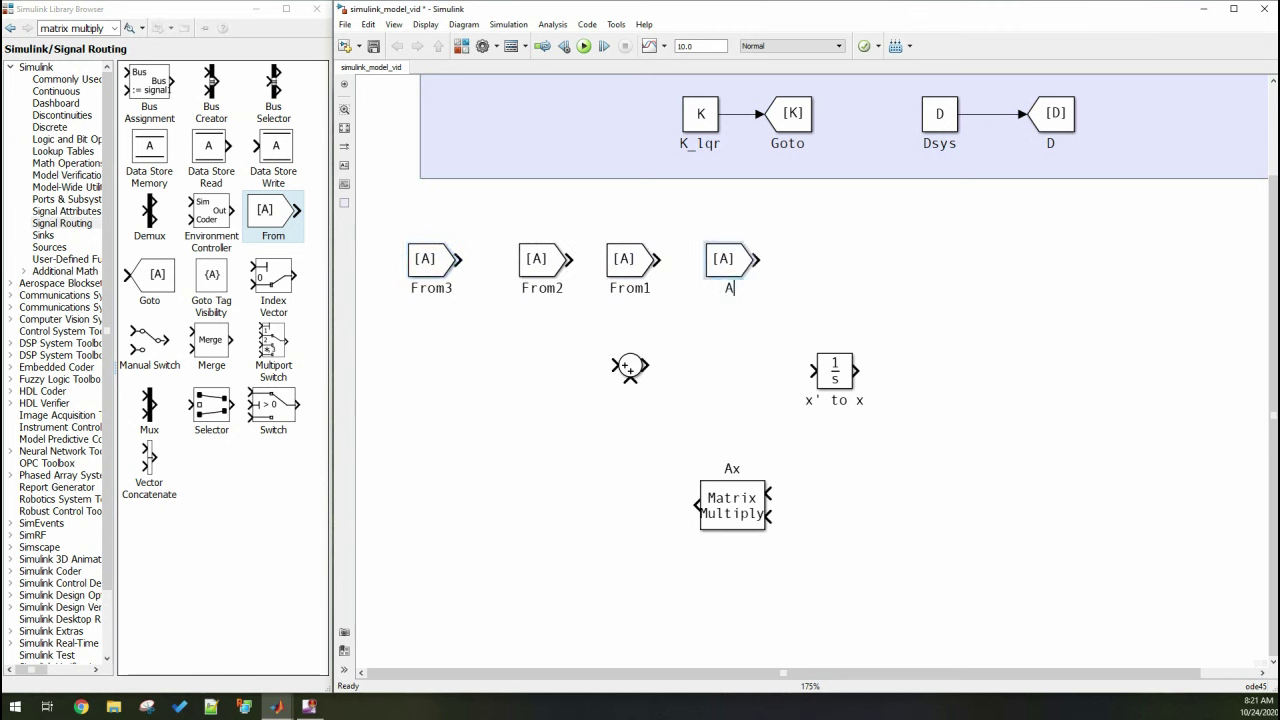
Rename the From blocks to C_from and D_from and move them up
{"action": "double_click", "coordinate": [542, 288]}
{"action": "type", "text": "C_from"}
{"action": "double_click", "coordinate": [431, 288]}
{"action": "type", "text": "D_from"}
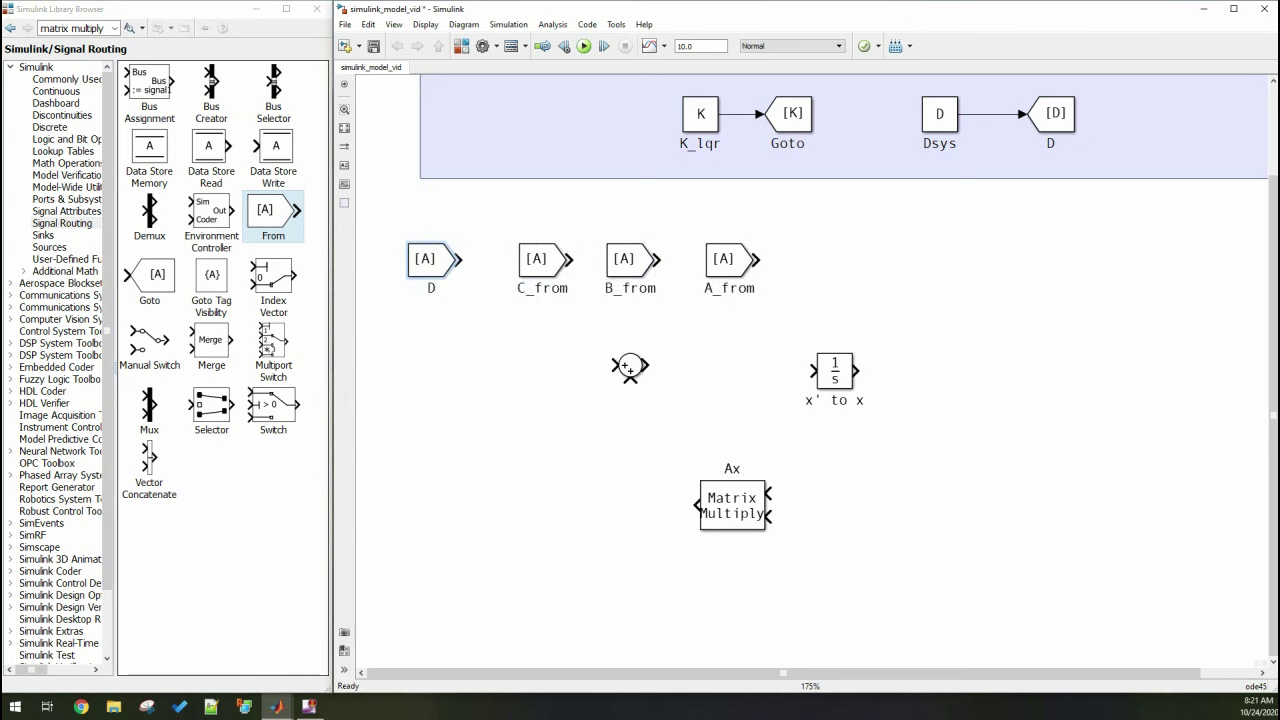
{"action": "left_click_drag", "start_coordinate": [391, 214], "coordinate": [523, 271]}
Set the From tags to A for A_from and D for D_from
{"action": "double_click", "coordinate": [730, 259]}
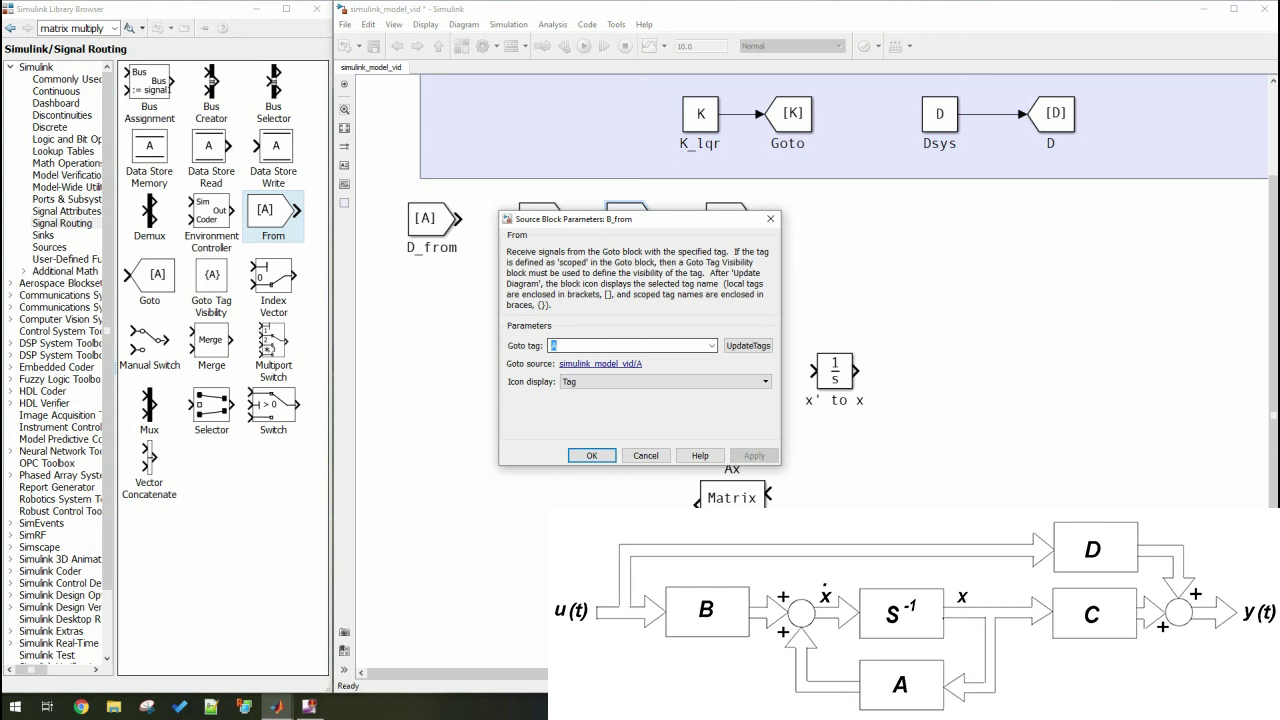
{"action": "key", "text": "Return"}
{"action": "double_click", "coordinate": [431, 218]}
{"action": "type", "text": "D"}
{"action": "key", "text": "Return"}
Move A_from beside Ax and flip it to point into Ax
{"action": "left_click_drag", "start_coordinate": [730, 218], "coordinate": [768, 493]}
{"action": "key", "text": "ctrl+i"}
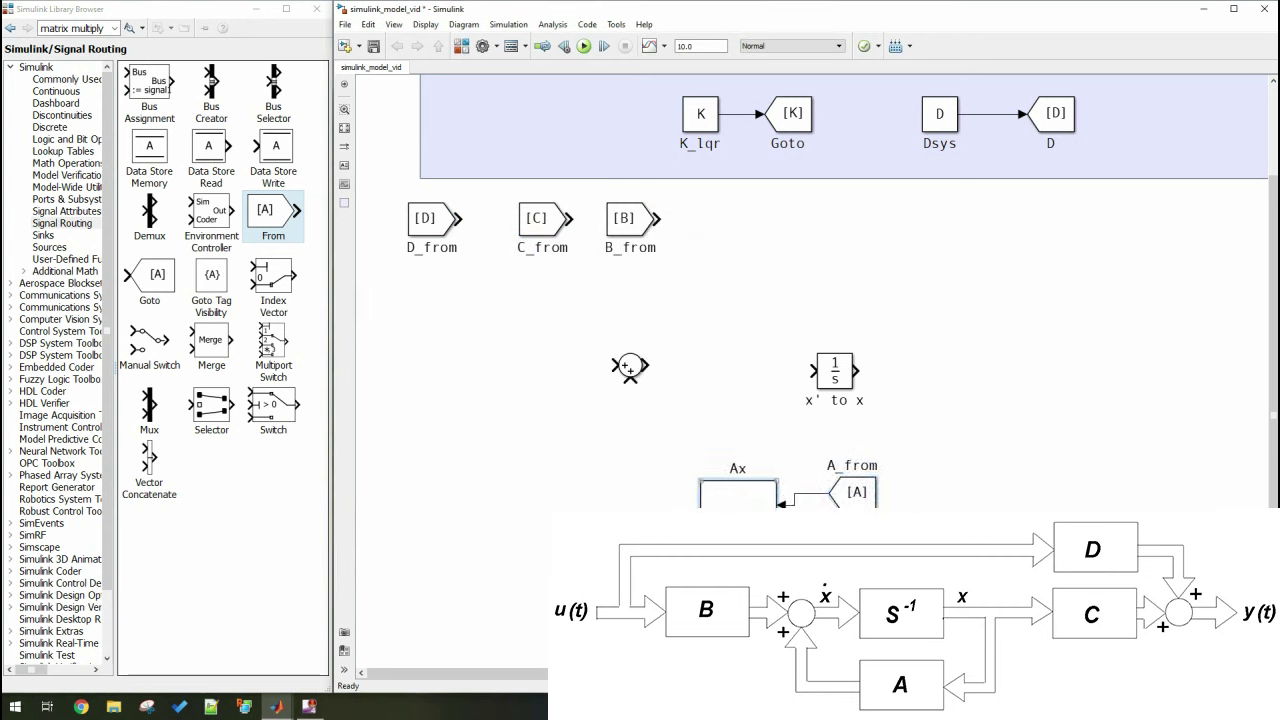
{"action": "mouse_move", "coordinate": [856, 492]}
{"action": "left_mouse_down"}
{"action": "mouse_move", "coordinate": [862, 504]}
{"action": "mouse_move", "coordinate": [862, 487]}
{"action": "left_mouse_up"}
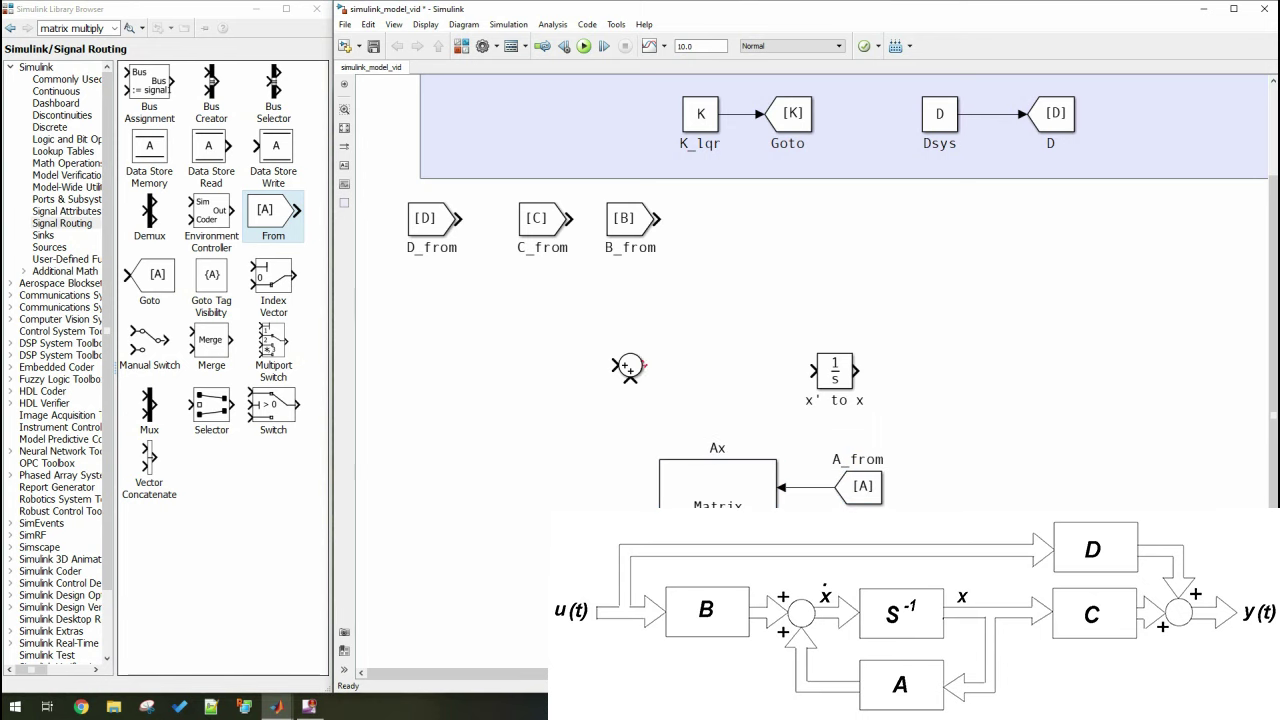
Wire the integrator output to the second sum and branch it into Ax
{"action": "left_click_drag", "start_coordinate": [628, 370], "coordinate": [1040, 372]}
{"action": "left_click_drag", "start_coordinate": [977, 530], "coordinate": [776, 537]}
{"action": "scroll", "coordinate": [840, 300], "scroll_direction": "down", "scroll_amount": 2}
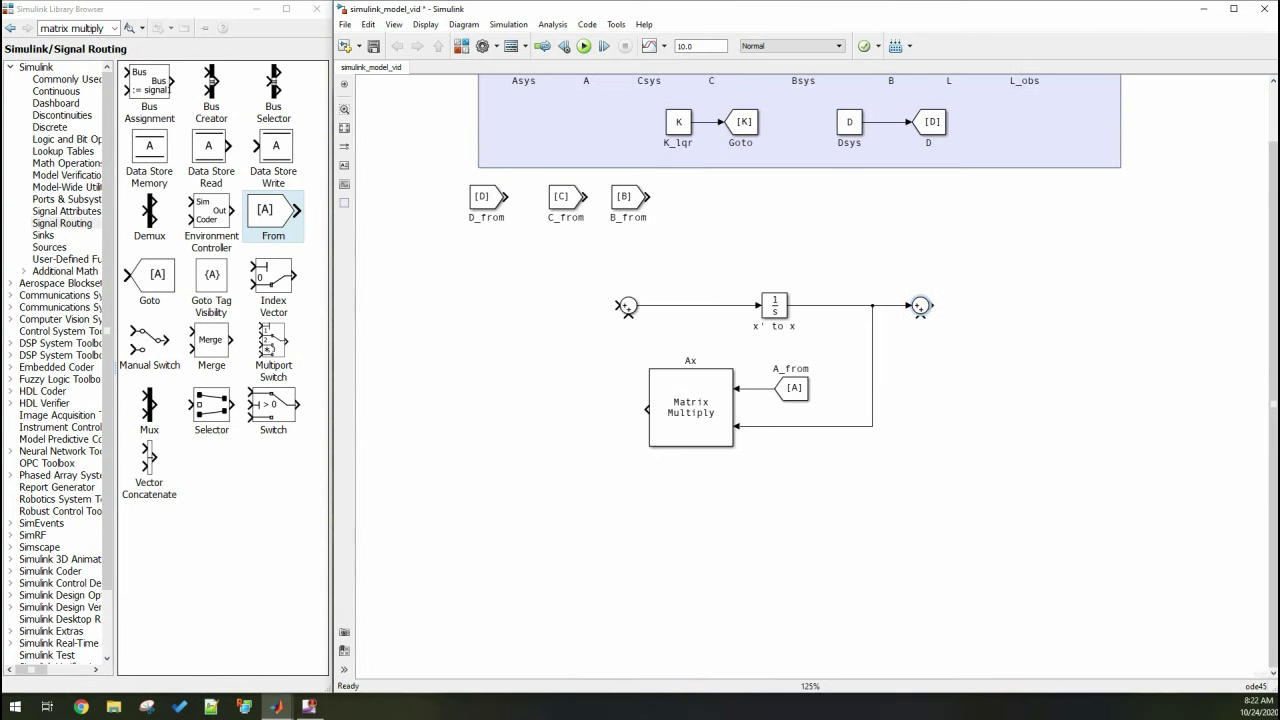
Paste a Matrix Multiply copy after the second sum for Cx
{"action": "key", "text": "ctrl+v"}
{"action": "left_click_drag", "start_coordinate": [991, 378], "coordinate": [1032, 287]}
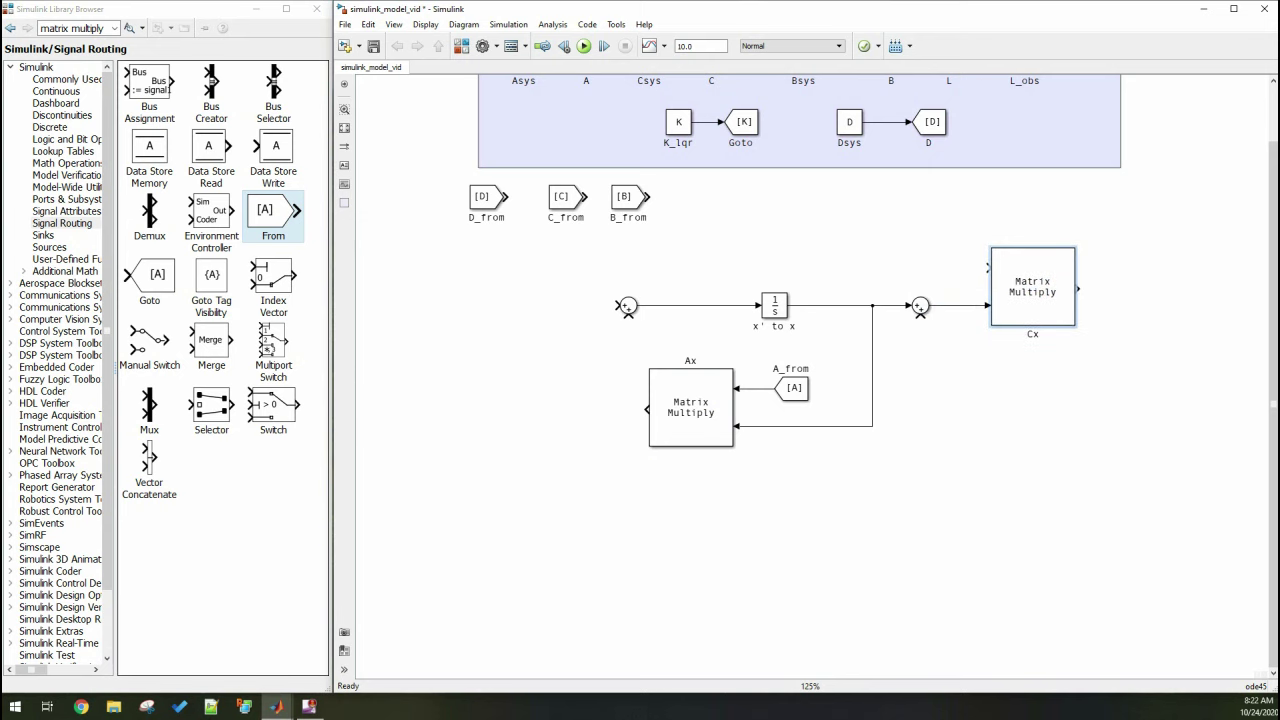
{"action": "left_click_drag", "start_coordinate": [565, 196], "coordinate": [896, 272]}
{"action": "scroll", "coordinate": [810, 370], "scroll_direction": "down", "scroll_amount": 1}
{"action": "scroll", "coordinate": [810, 370], "scroll_direction": "right", "scroll_amount": 2}
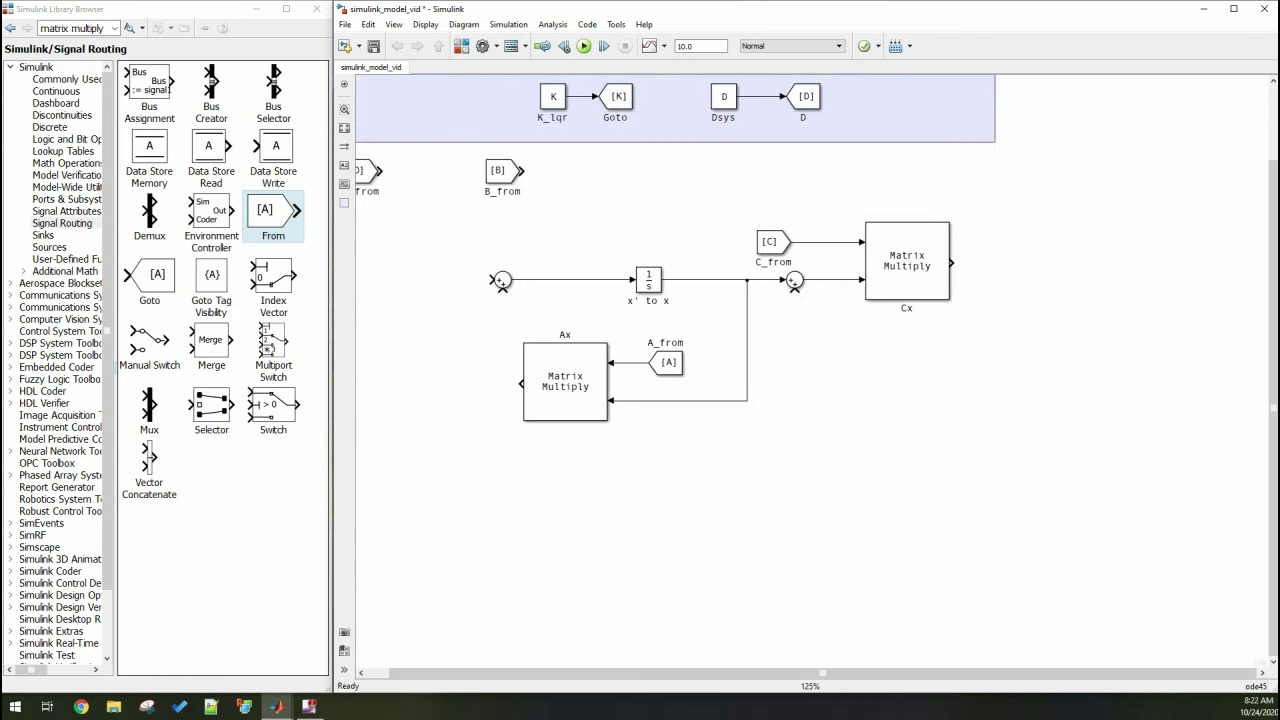
{"action": "key", "text": "ctrl+d"}
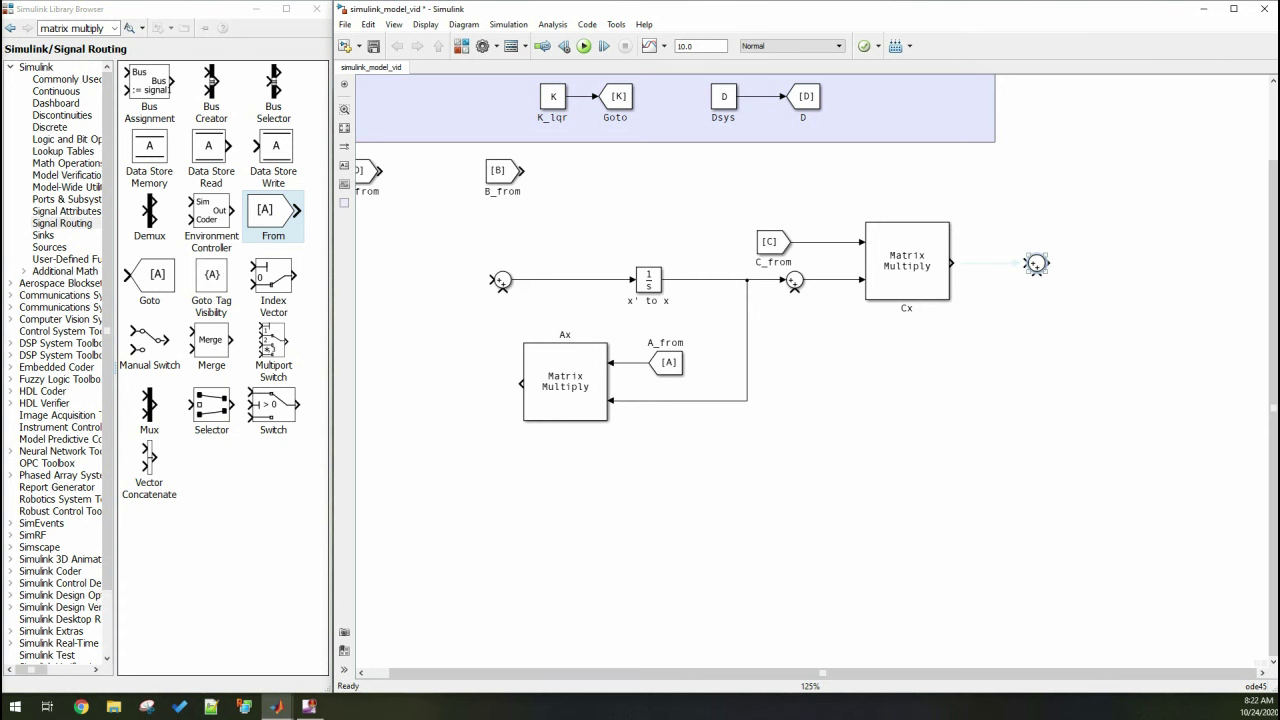
Set the output Sum block's signs to ++|
{"action": "double_click", "coordinate": [1036, 263]}
{"action": "type", "text": "++|"}
{"action": "key", "text": "Return"}
Paste two more Matrix Multiply copies and wire Bu's output into the first sum
{"action": "scroll", "coordinate": [800, 370], "scroll_direction": "down", "scroll_amount": 2}
{"action": "scroll", "coordinate": [800, 370], "scroll_direction": "up", "scroll_amount": 3}
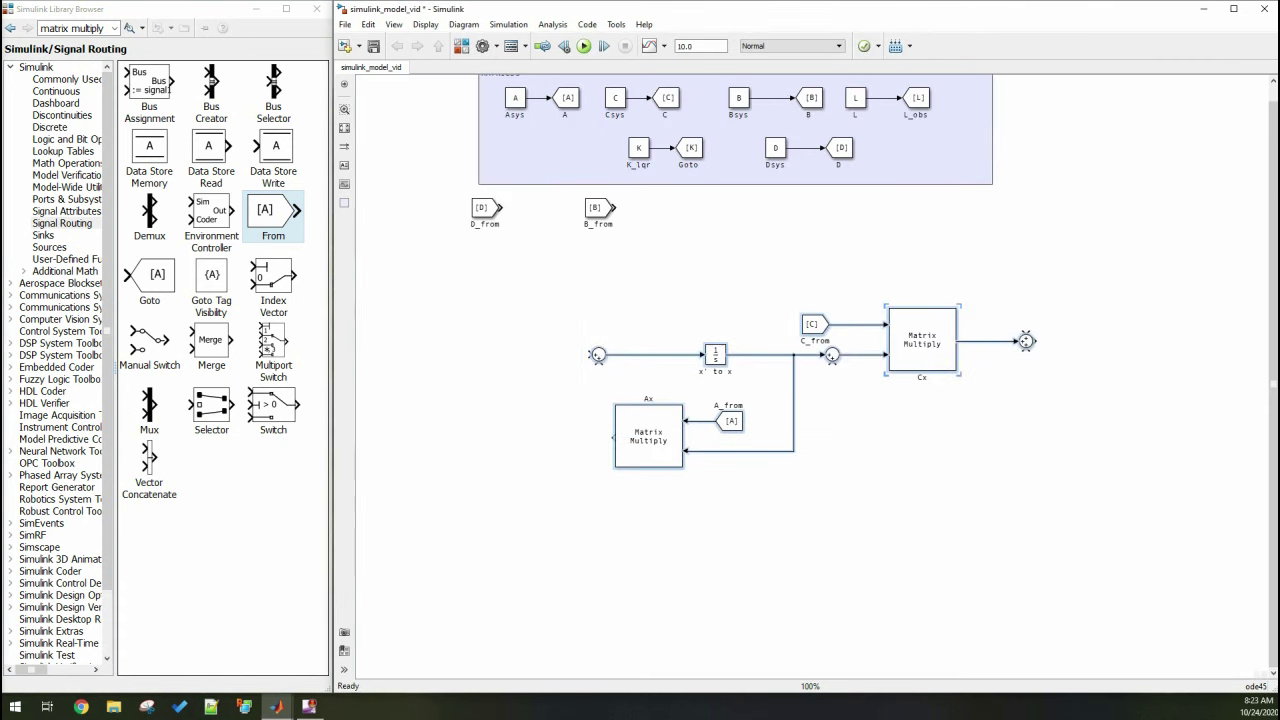
{"action": "key", "text": "ctrl+v"}
{"action": "scroll", "coordinate": [800, 370], "scroll_direction": "left", "scroll_amount": 3}
{"action": "key", "text": "ctrl+v"}
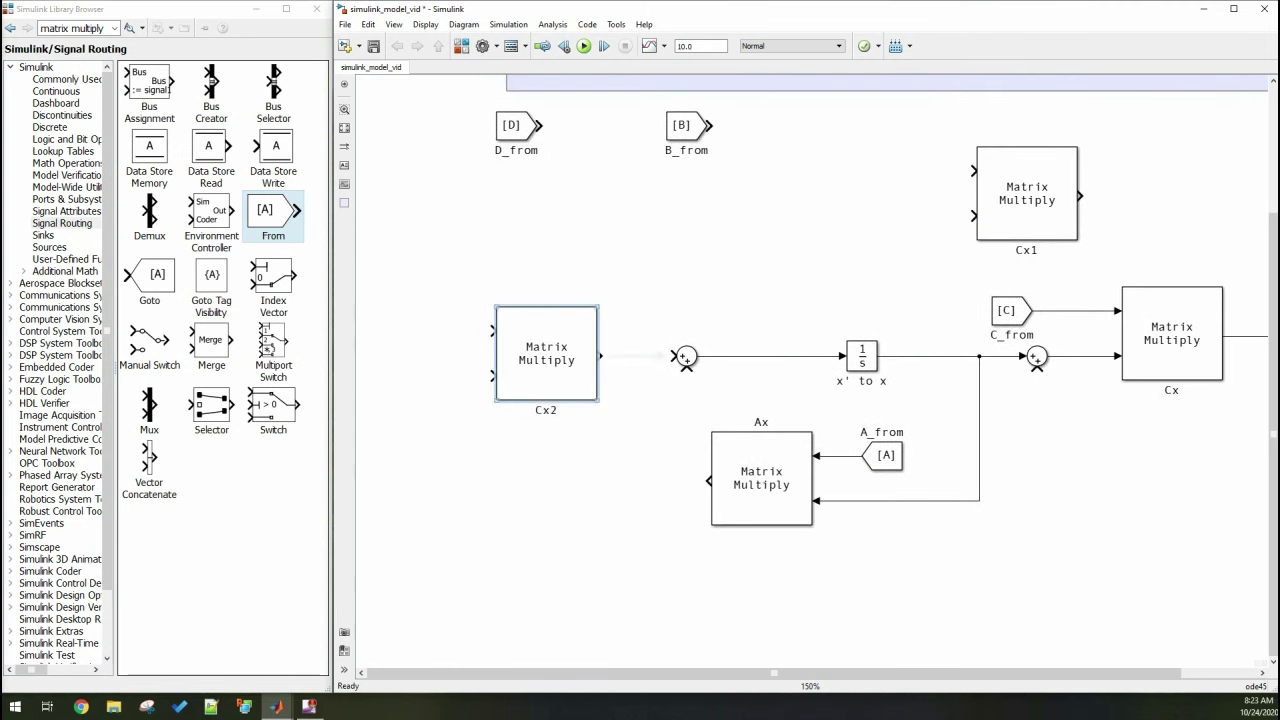
{"action": "left_click_drag", "start_coordinate": [599, 356], "coordinate": [686, 368]}
Wire B_from into Bu, Ax into the first sum, and D_from beside Cx
{"action": "scroll", "coordinate": [800, 370], "scroll_direction": "left", "scroll_amount": 2}
{"action": "left_click_drag", "start_coordinate": [765, 122], "coordinate": [489, 327]}
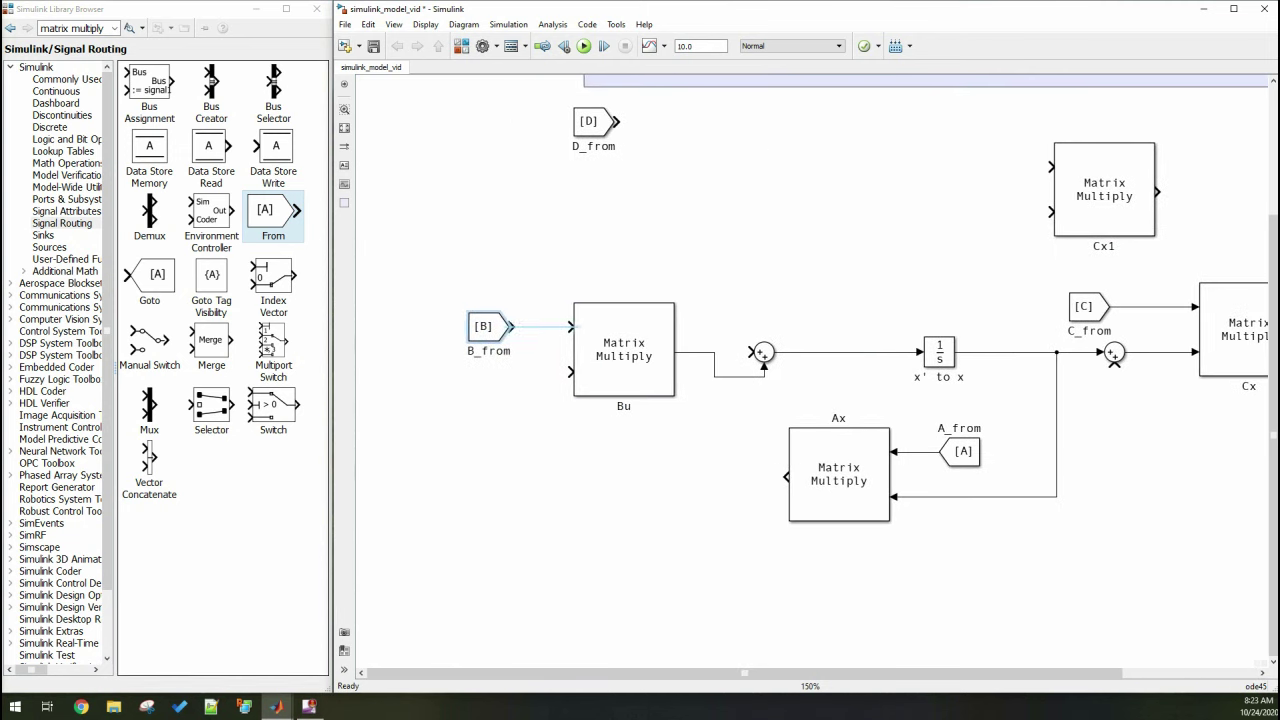
{"action": "left_click_drag", "start_coordinate": [765, 382], "coordinate": [764, 360]}
{"action": "left_click_drag", "start_coordinate": [763, 352], "coordinate": [734, 352]}
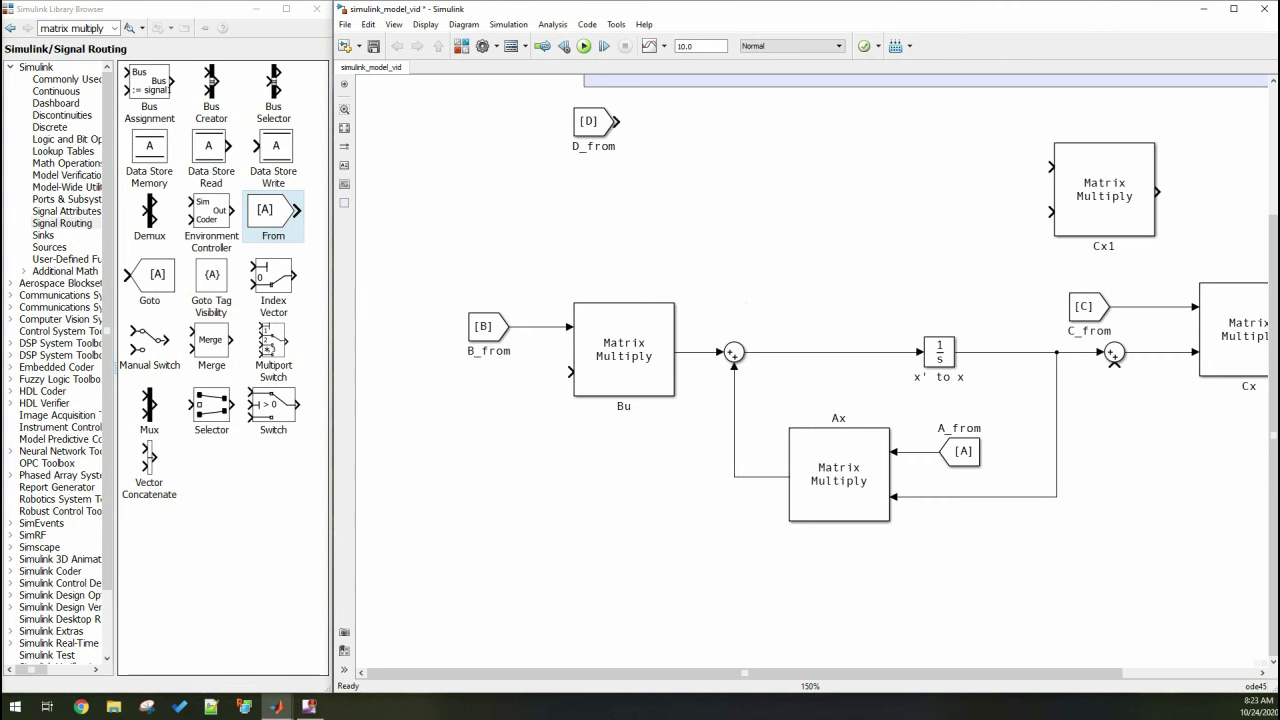
{"action": "left_click_drag", "start_coordinate": [593, 122], "coordinate": [940, 166]}
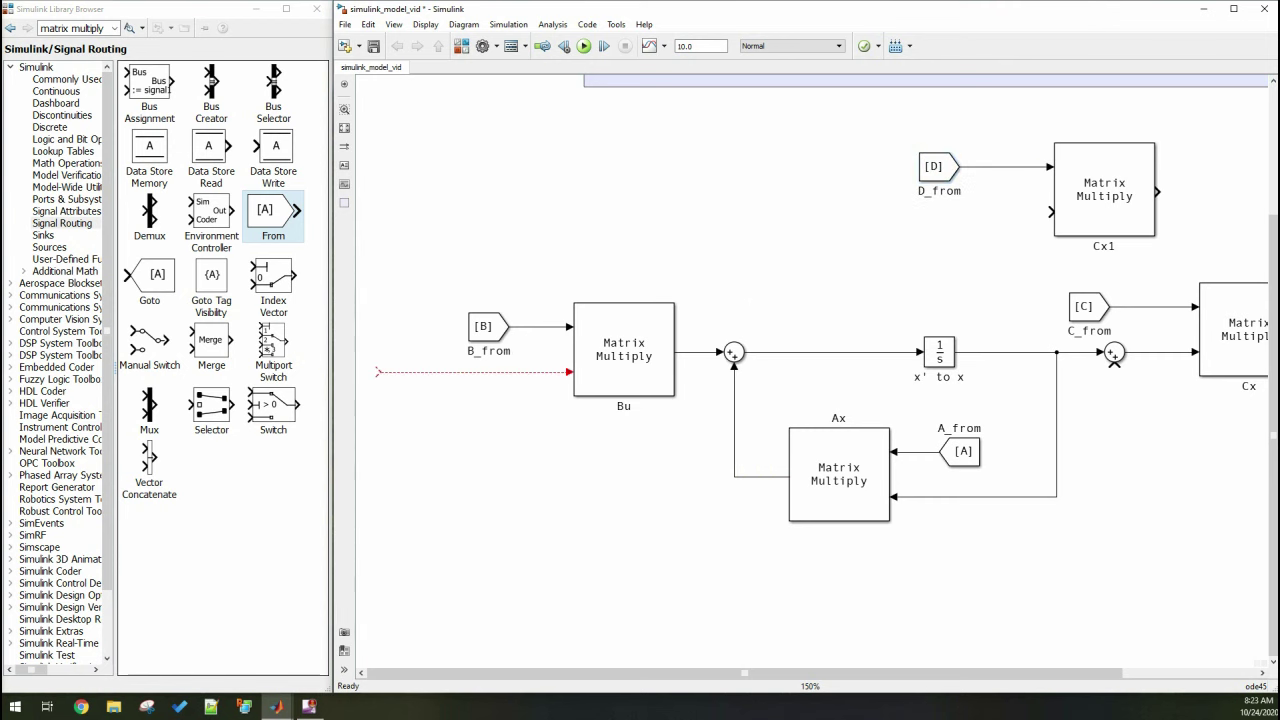
Set the input sum's signs to plus and minus and label Bu's input line u
{"action": "scroll", "coordinate": [940, 170], "scroll_direction": "down", "scroll_amount": 2}
{"action": "double_click", "coordinate": [439, 348]}
{"action": "key", "text": "Return"}
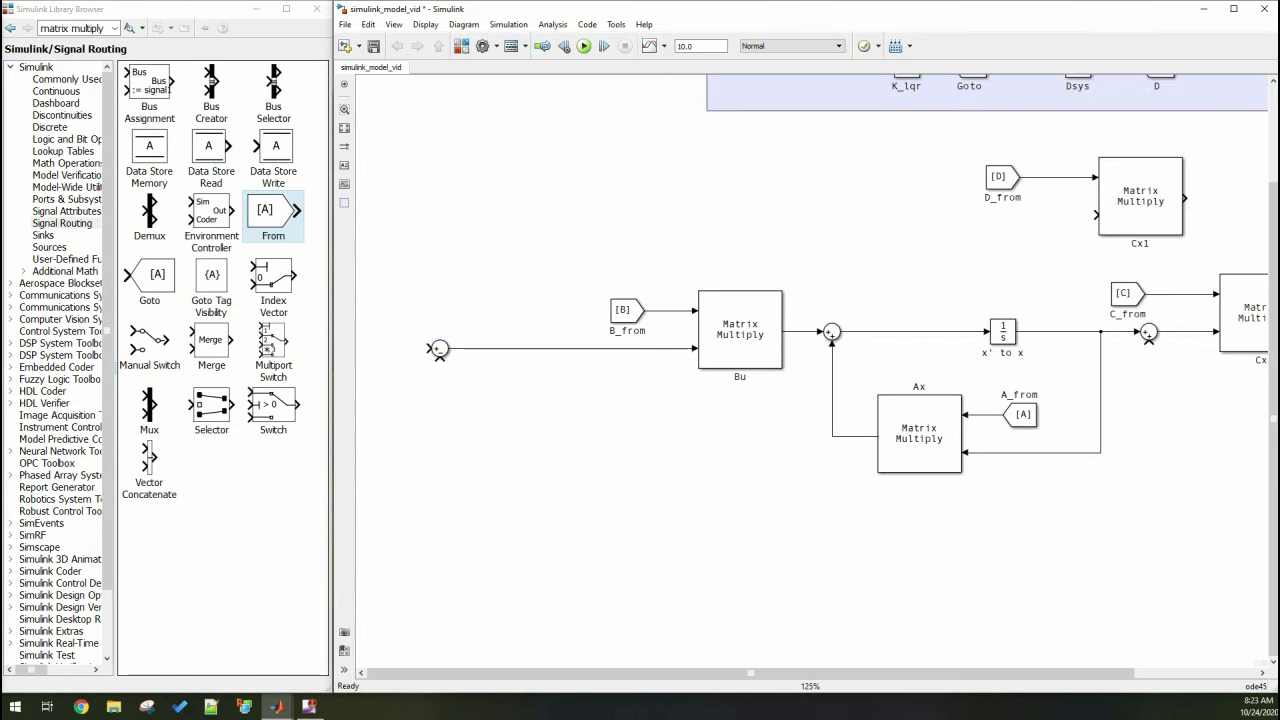
{"action": "double_click", "coordinate": [460, 348]}
{"action": "type", "text": "u = del_p"}
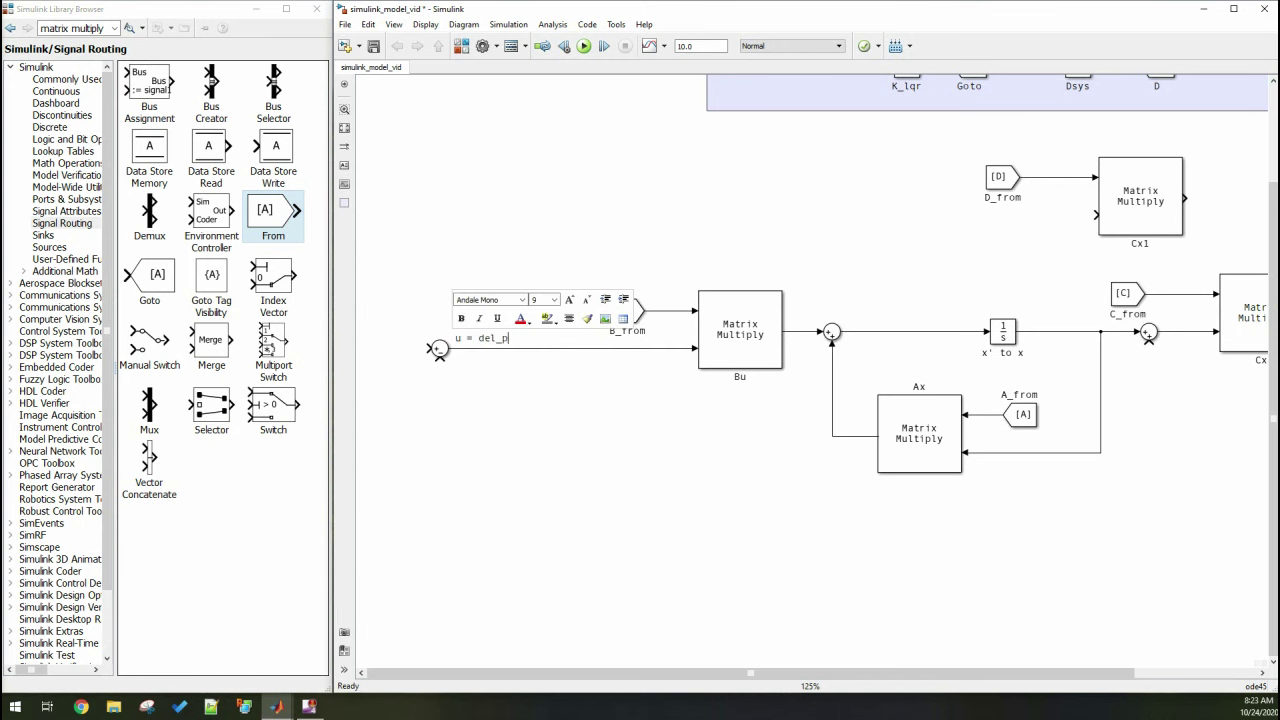
Connect Du's output to the output sum
{"action": "scroll", "coordinate": [800, 400], "scroll_direction": "down", "scroll_amount": 1}
{"action": "left_click_drag", "start_coordinate": [1088, 166], "coordinate": [542, 298]}
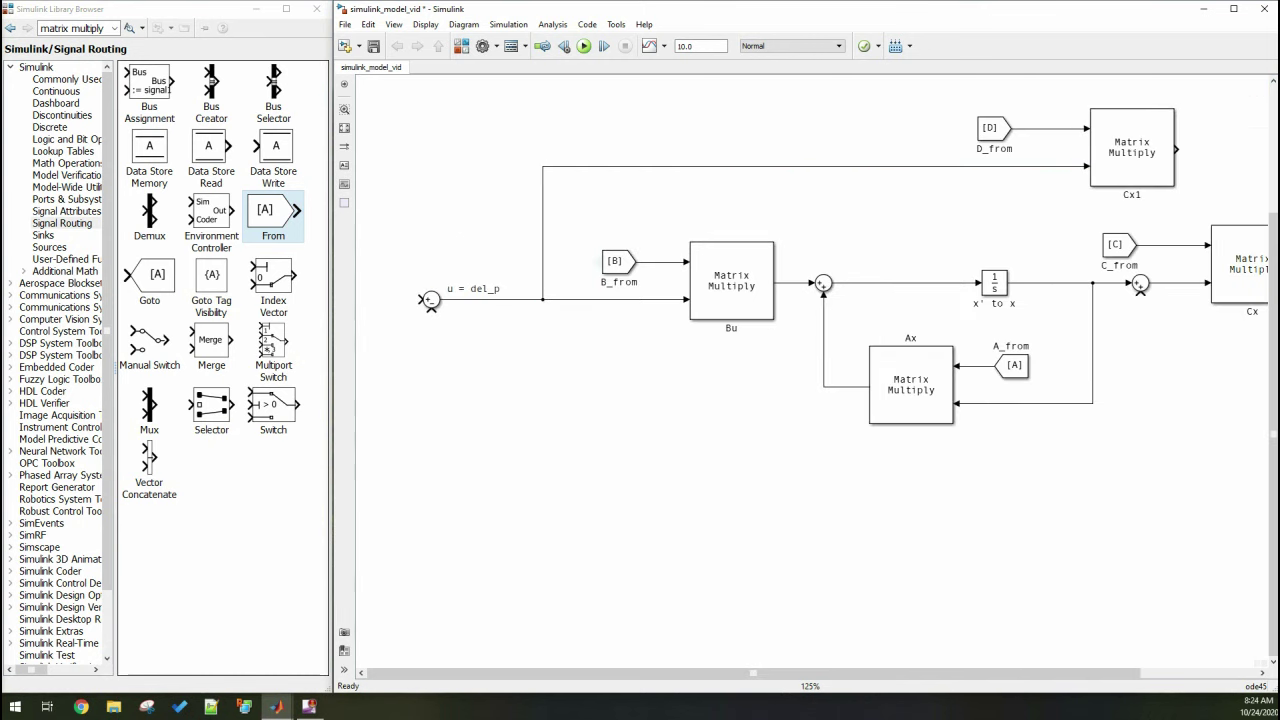
{"action": "scroll", "coordinate": [925, 365], "scroll_direction": "up", "scroll_amount": 3}
{"action": "scroll", "coordinate": [925, 365], "scroll_direction": "down", "scroll_amount": 2}
{"action": "left_click_drag", "start_coordinate": [888, 320], "coordinate": [1134, 440]}
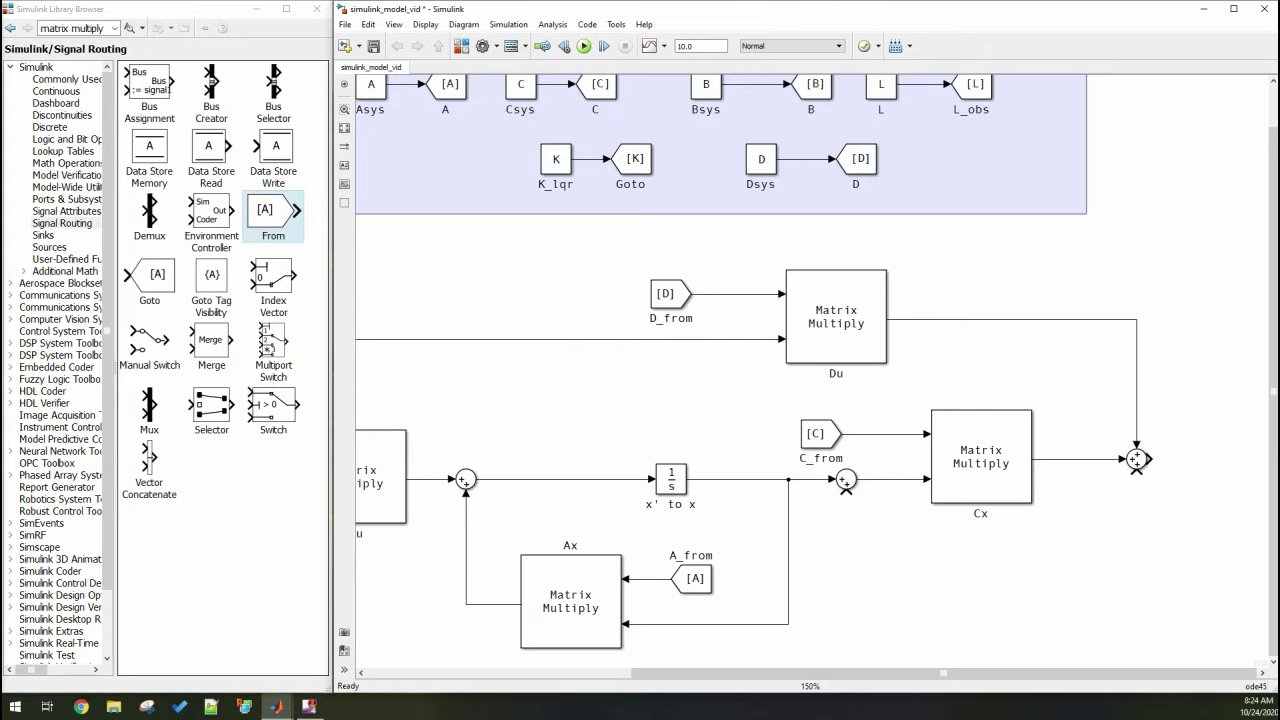
{"action": "scroll", "coordinate": [800, 400], "scroll_direction": "down", "scroll_amount": 3}
Search the Library Browser for noise blocks
{"action": "triple_click", "coordinate": [75, 28]}
{"action": "type", "text": "noise"}
{"action": "key", "text": "Return"}
Add a Band-Limited White Noise block named w and a Mux beside it
{"action": "left_click_drag", "start_coordinate": [187, 129], "coordinate": [812, 250]}
{"action": "type", "text": "w"}
{"action": "triple_click", "coordinate": [75, 28]}
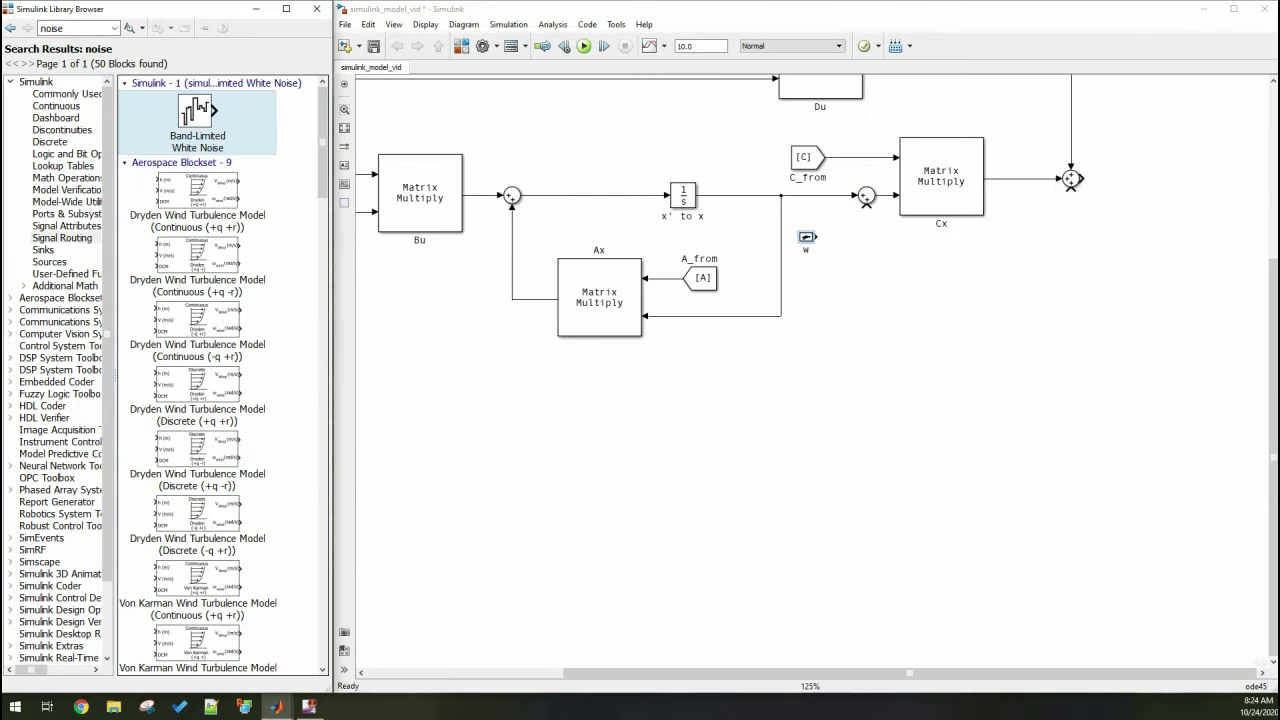
{"action": "type", "text": "mux"}
{"action": "key", "text": "Return"}
{"action": "left_click_drag", "start_coordinate": [268, 110], "coordinate": [829, 237]}
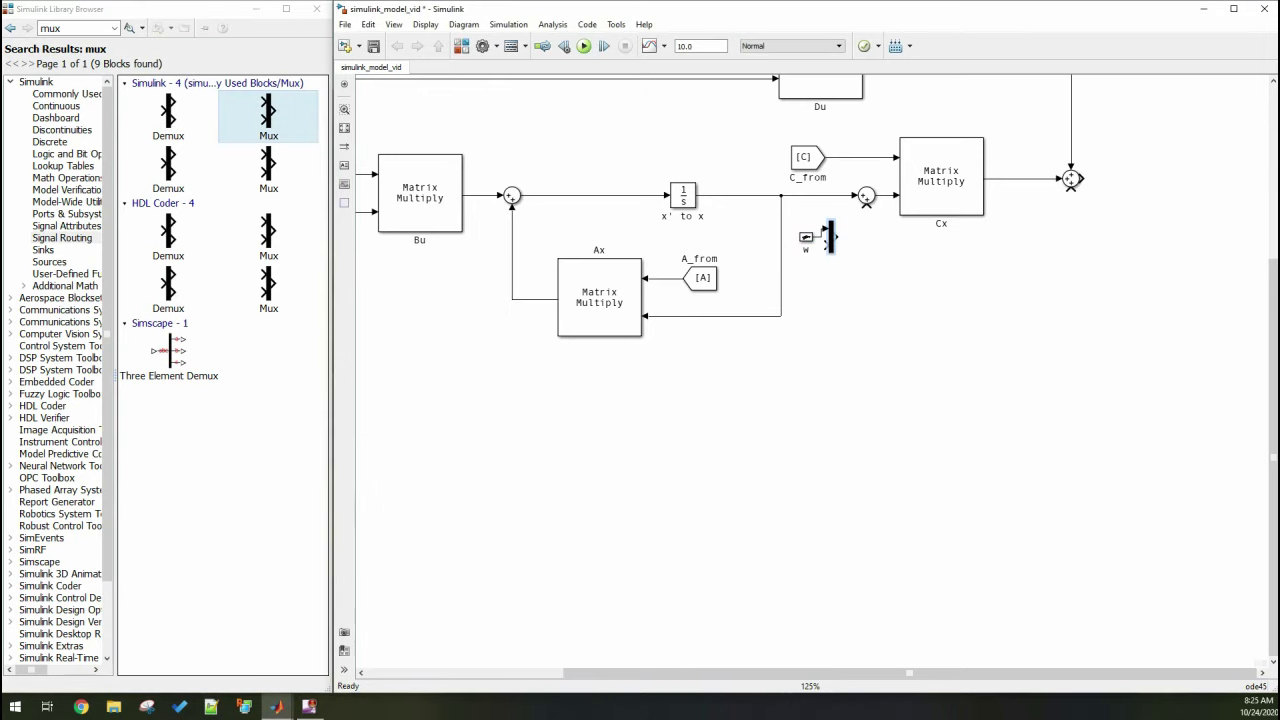
Add a Reshape block after the Mux with output dimensions [2,1]
{"action": "triple_click", "coordinate": [75, 28]}
{"action": "type", "text": "reshape"}
{"action": "key", "text": "Return"}
{"action": "left_click_drag", "start_coordinate": [148, 110], "coordinate": [862, 237]}
{"action": "left_click_drag", "start_coordinate": [942, 176], "coordinate": [988, 176]}
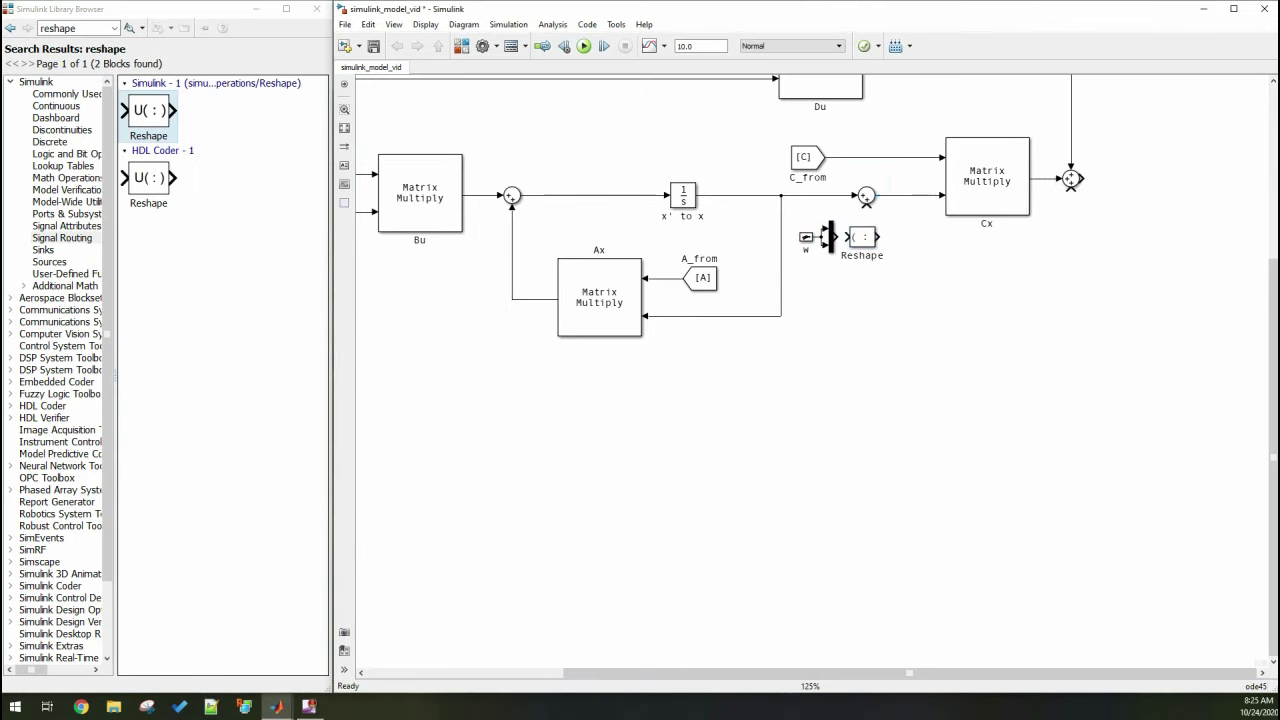
{"action": "double_click", "coordinate": [862, 237]}
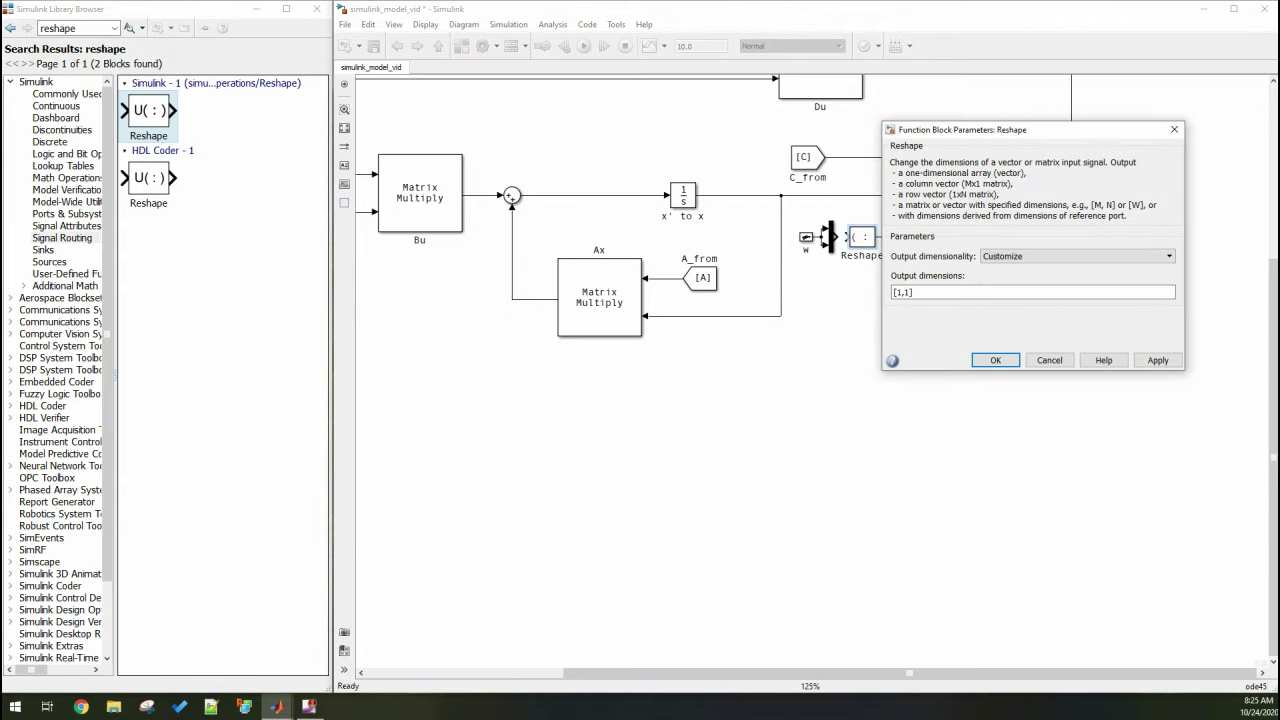
{"action": "left_click", "coordinate": [902, 292]}
{"action": "key", "text": "BackSpace"}
{"action": "type", "text": "2"}
{"action": "key", "text": "Return"}
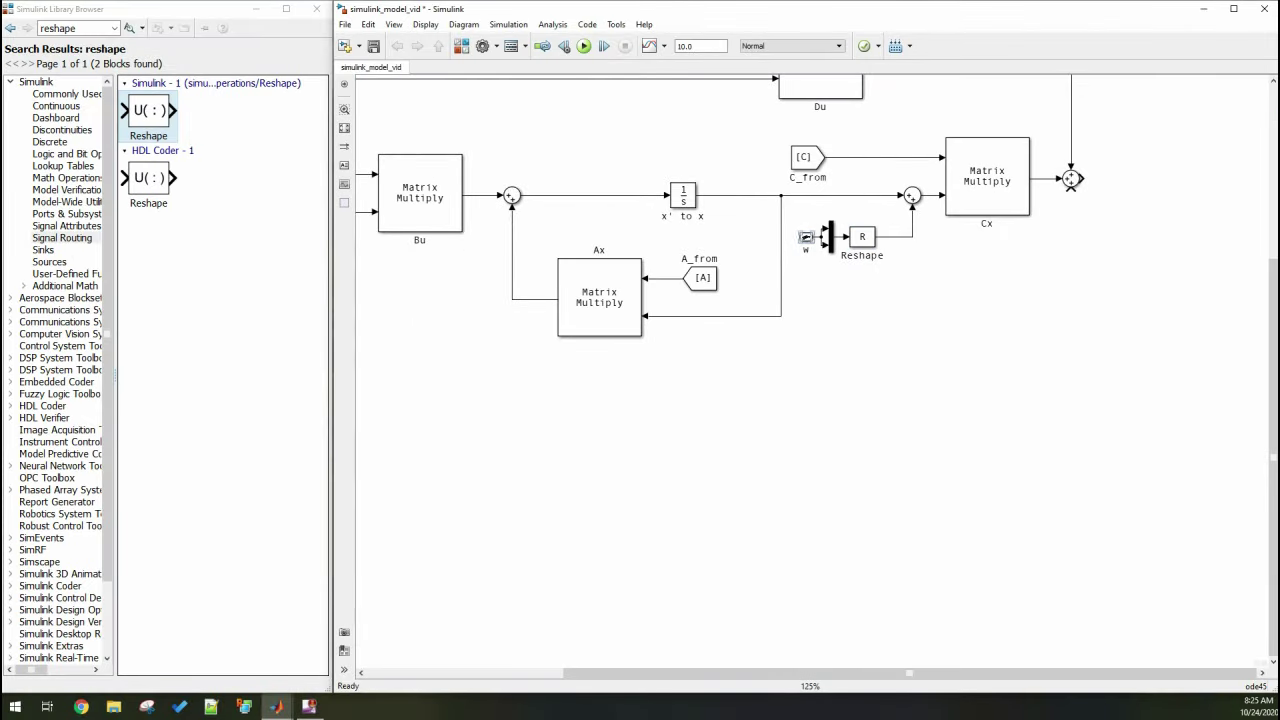
Give the w noise block noise power 0.0000001 and sample time dT1
{"action": "double_click", "coordinate": [806, 237]}
{"action": "left_click", "coordinate": [842, 220]}
{"action": "type", "text": "00000001]"}
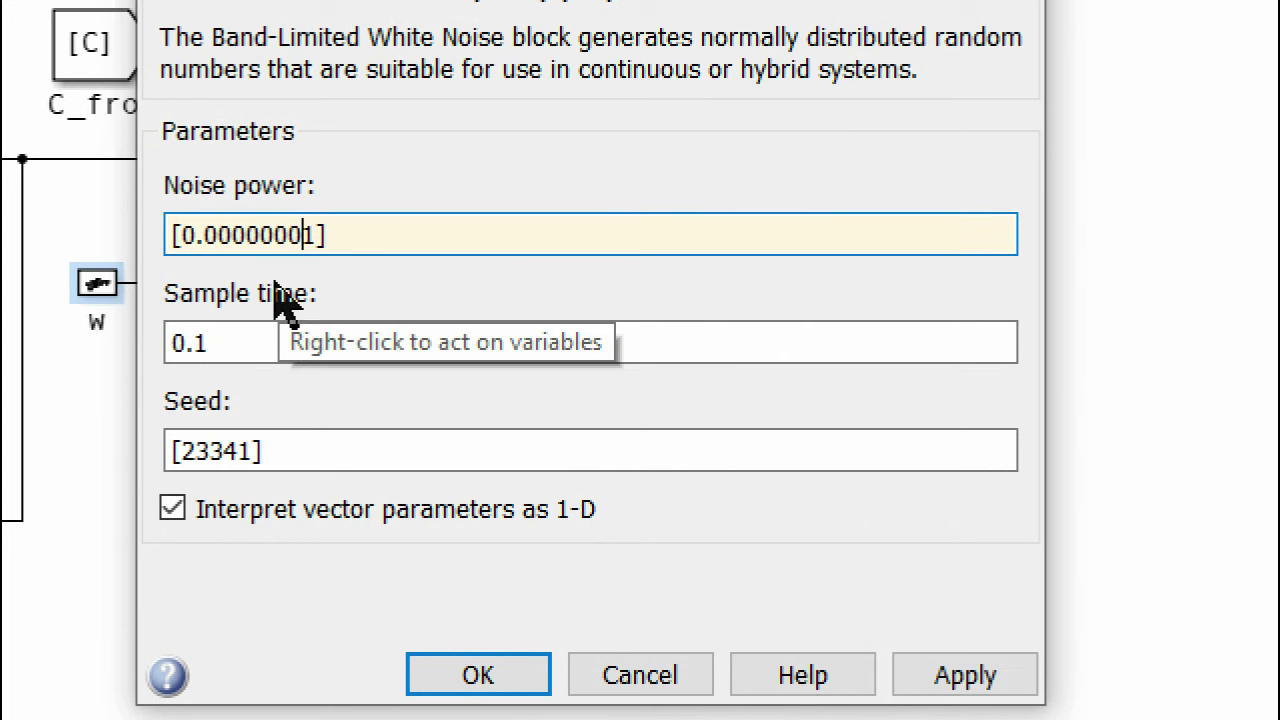
{"action": "double_click", "coordinate": [266, 343]}
{"action": "type", "text": "dT1"}
{"action": "left_click", "coordinate": [462, 674]}
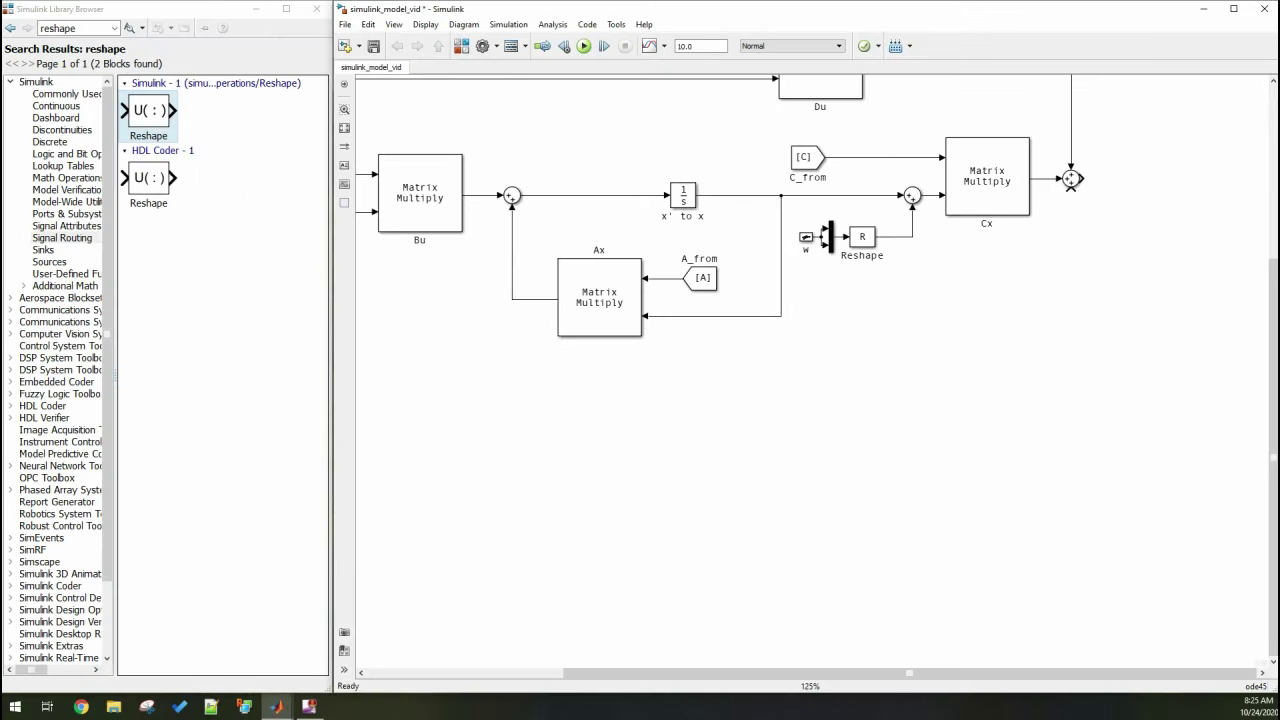
Copy the noise chain as v with sample time dT2 and wire vk into the output sum
{"action": "key", "text": "ctrl+t"}
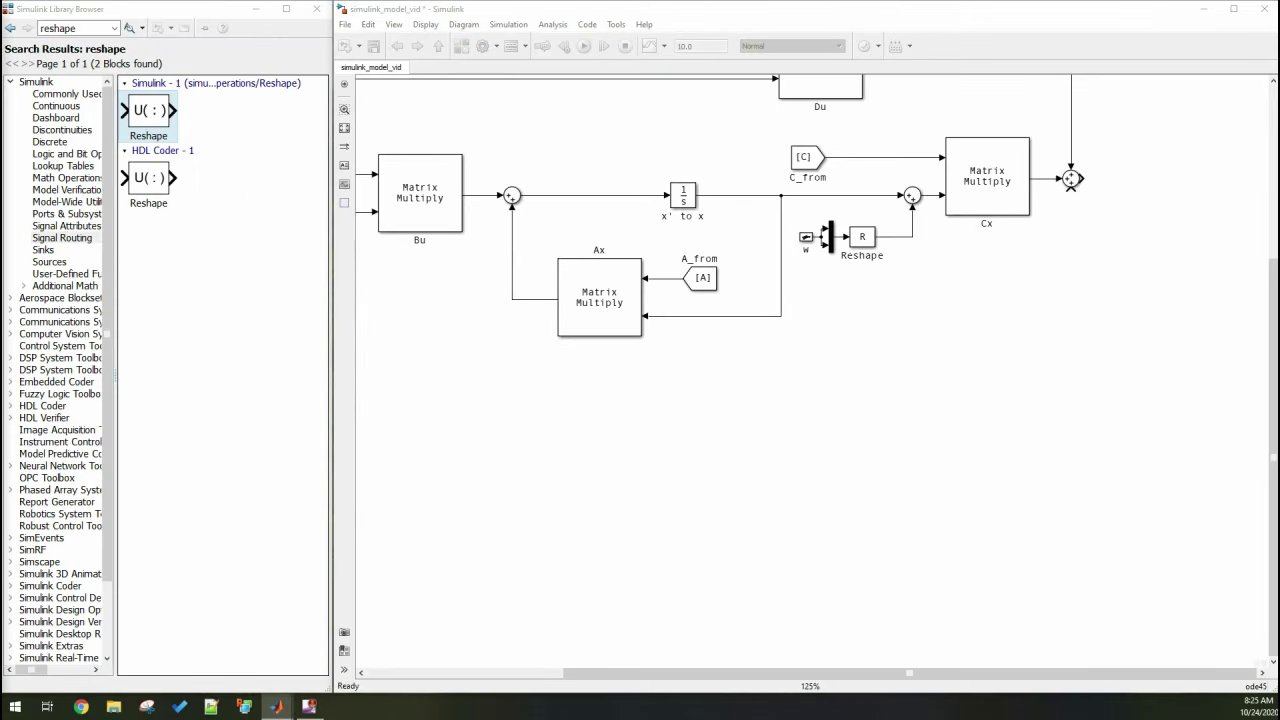
{"action": "mouse_move", "coordinate": [943, 271]}
{"action": "left_mouse_down"}
{"action": "mouse_move", "coordinate": [798, 210]}
{"action": "mouse_move", "coordinate": [845, 240]}
{"action": "mouse_move", "coordinate": [1000, 252]}
{"action": "left_mouse_up"}
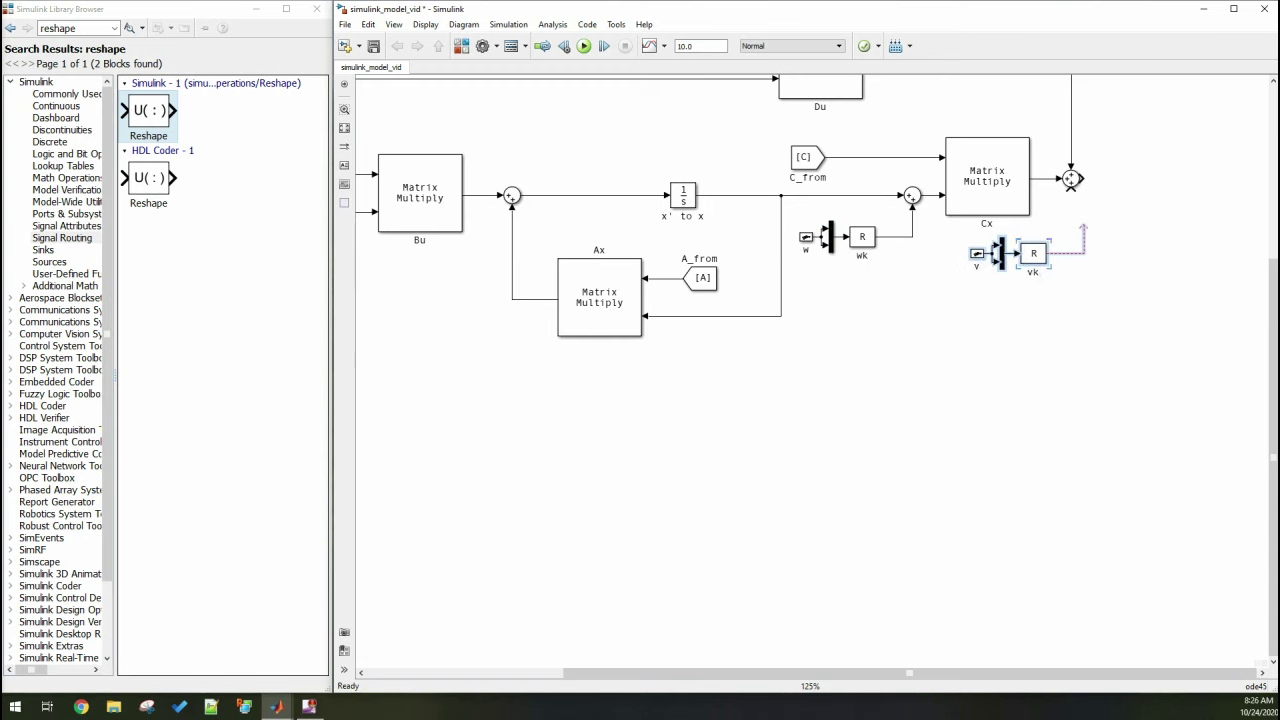
{"action": "double_click", "coordinate": [977, 253]}
{"action": "left_click", "coordinate": [714, 238]}
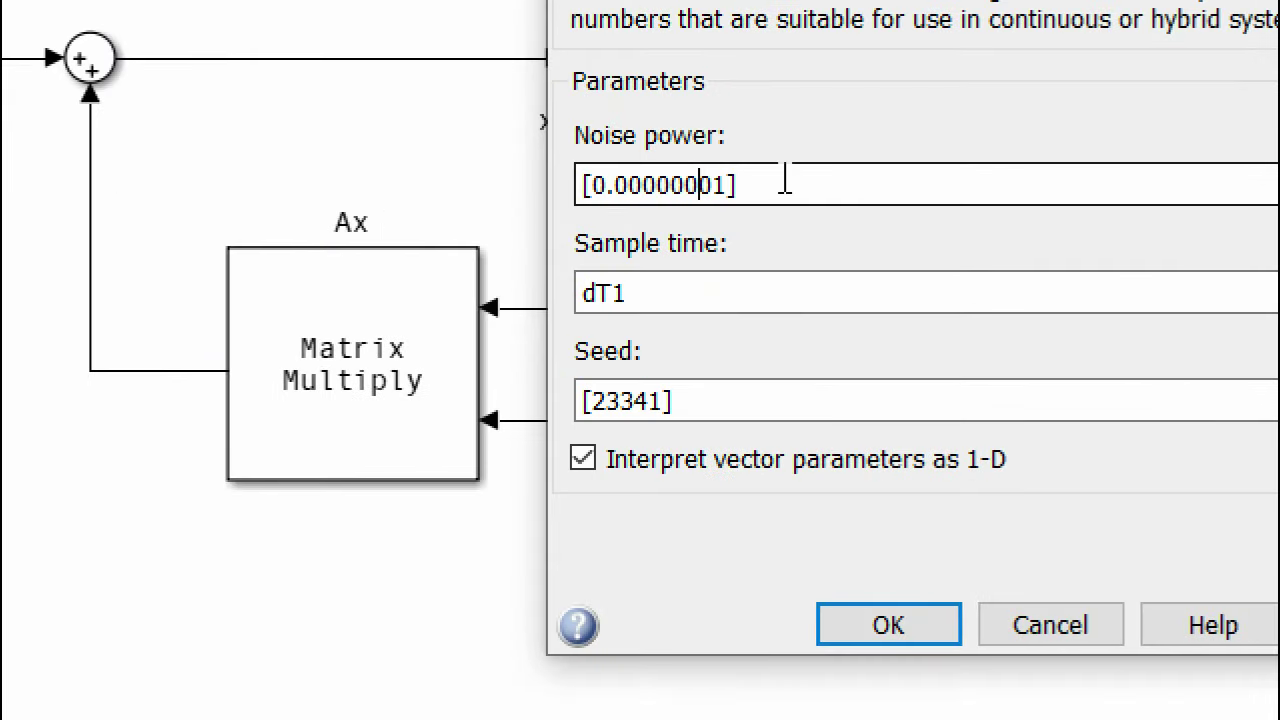
{"action": "key", "text": "BackSpace"}
{"action": "key", "text": "BackSpace"}
{"action": "left_click", "coordinate": [785, 293]}
{"action": "key", "text": "BackSpace"}
{"action": "type", "text": "2"}
{"action": "left_click", "coordinate": [888, 625]}
{"action": "left_click_drag", "start_coordinate": [1048, 253], "coordinate": [1076, 212]}
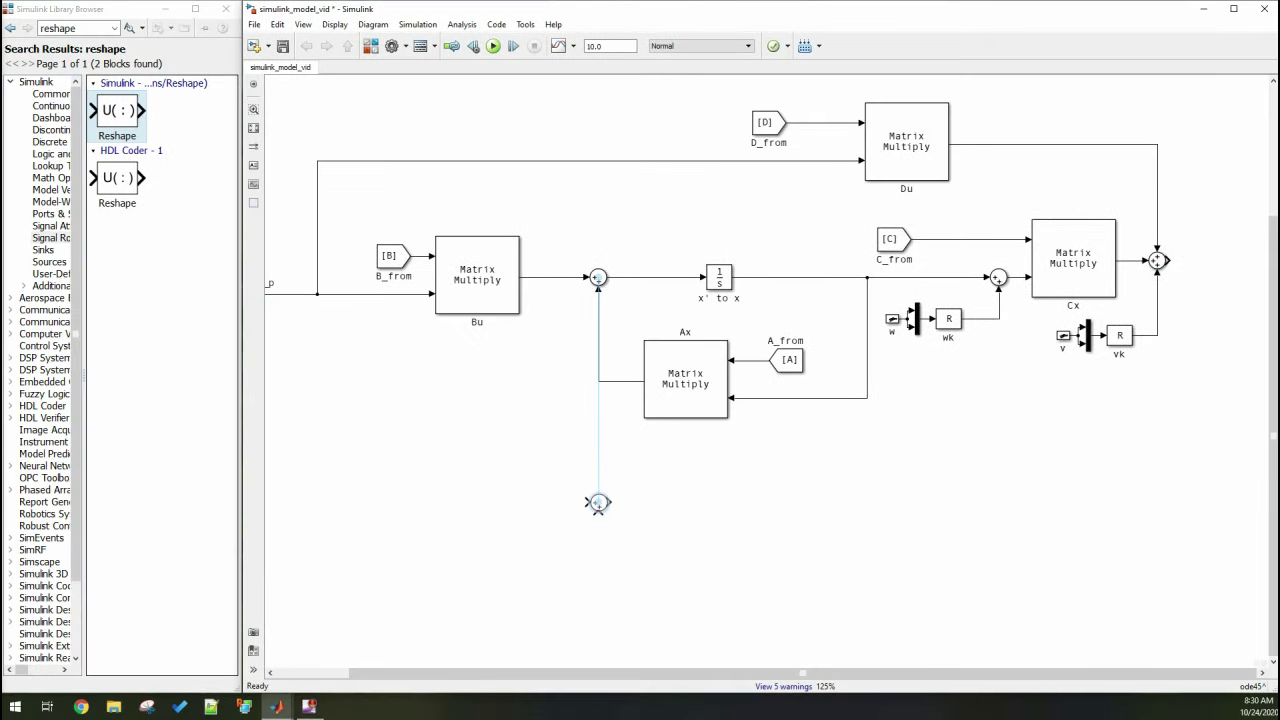
Apply the copied sum's signs, add an '(again)' label line, and wire the sum into the new integrator
{"action": "double_click", "coordinate": [597, 524]}
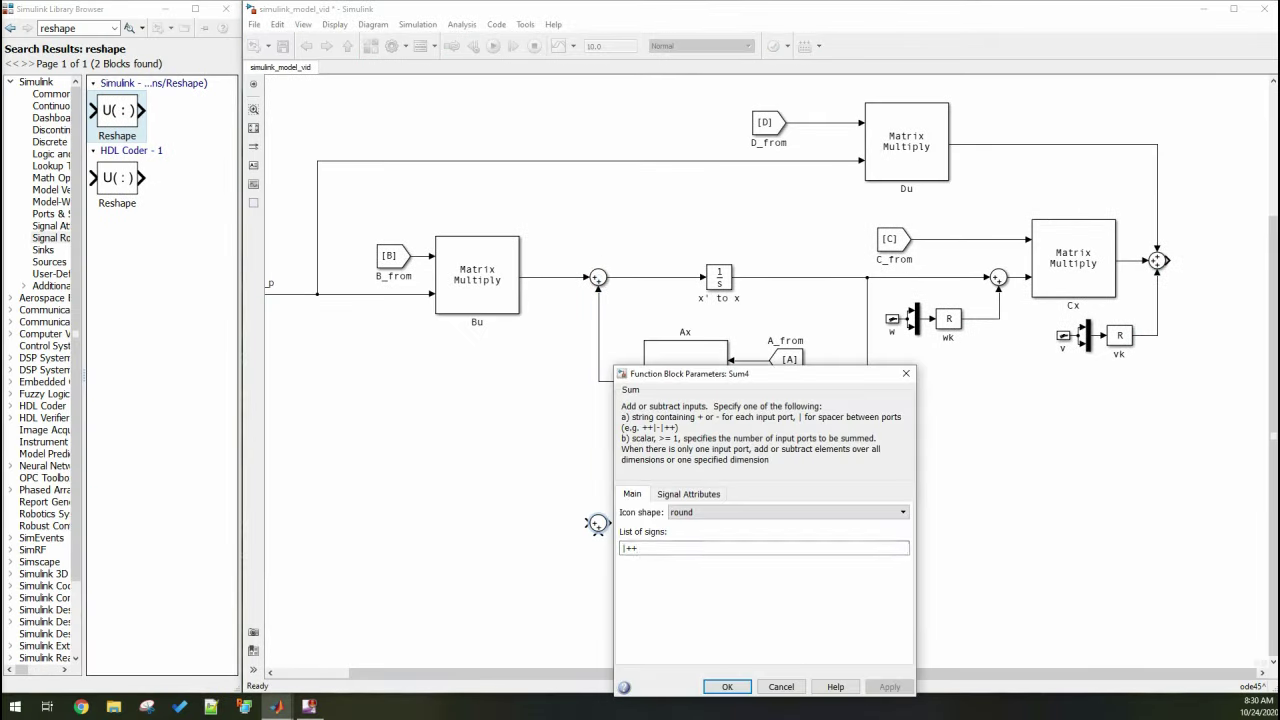
{"action": "key", "text": "Return"}
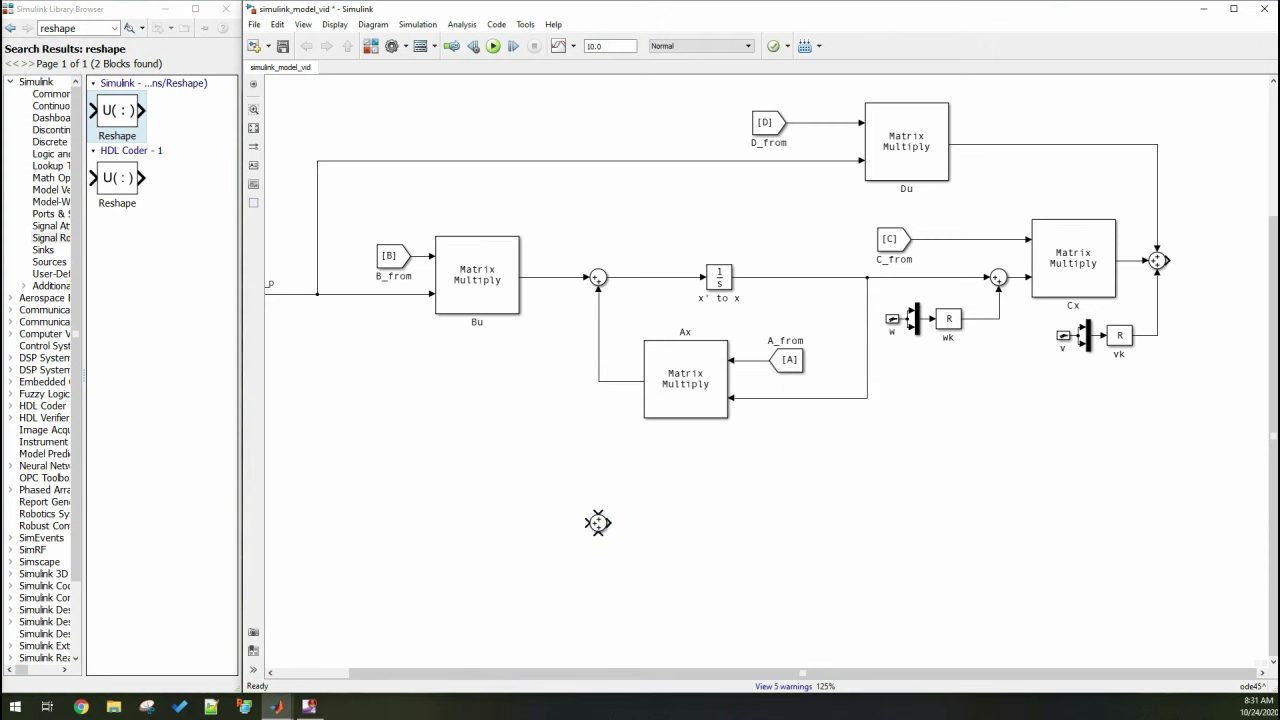
{"action": "scroll", "coordinate": [597, 524], "scroll_direction": "up", "scroll_amount": 2}
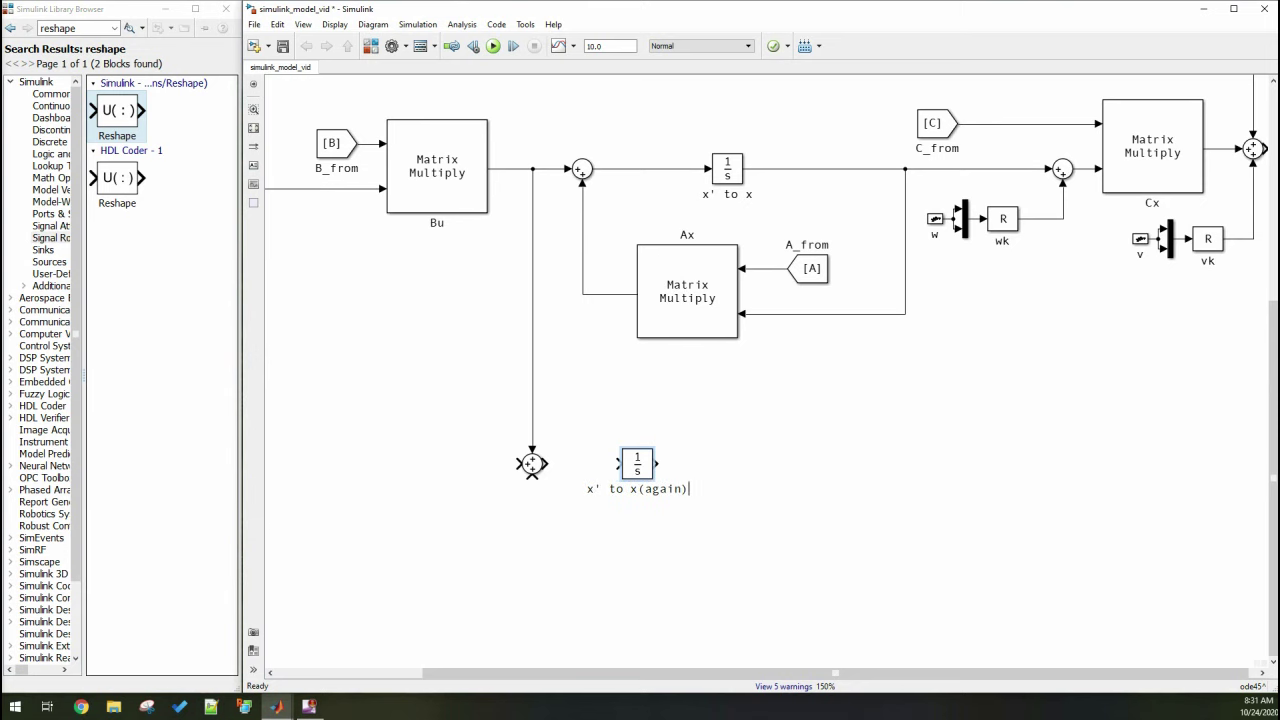
{"action": "key", "text": "Return"}
{"action": "scroll", "coordinate": [1188, 547], "scroll_direction": "up", "scroll_amount": 1}
{"action": "left_click_drag", "start_coordinate": [541, 464], "coordinate": [609, 464]}
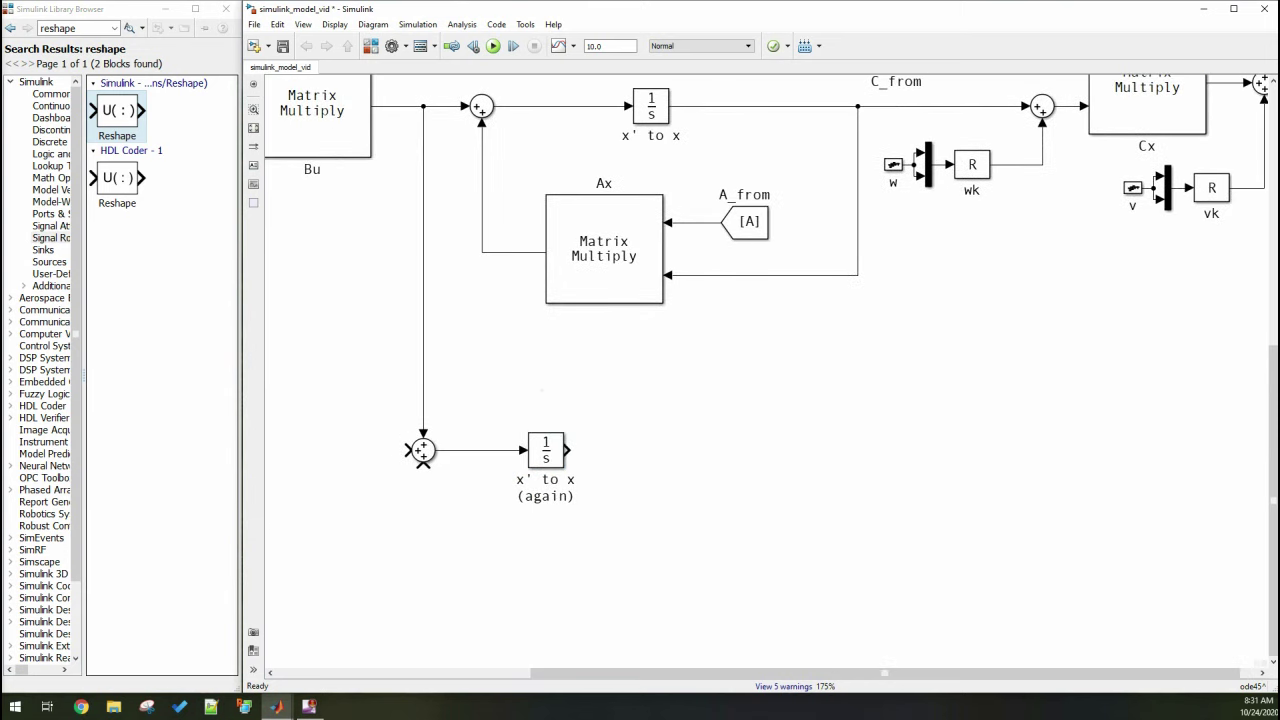
Paste a copy of the Ax block and A_from tag, wire the integrator into it, and rename the tag A_from (again)
{"action": "key", "text": "ctrl+c"}
{"action": "key", "text": "ctrl+v"}
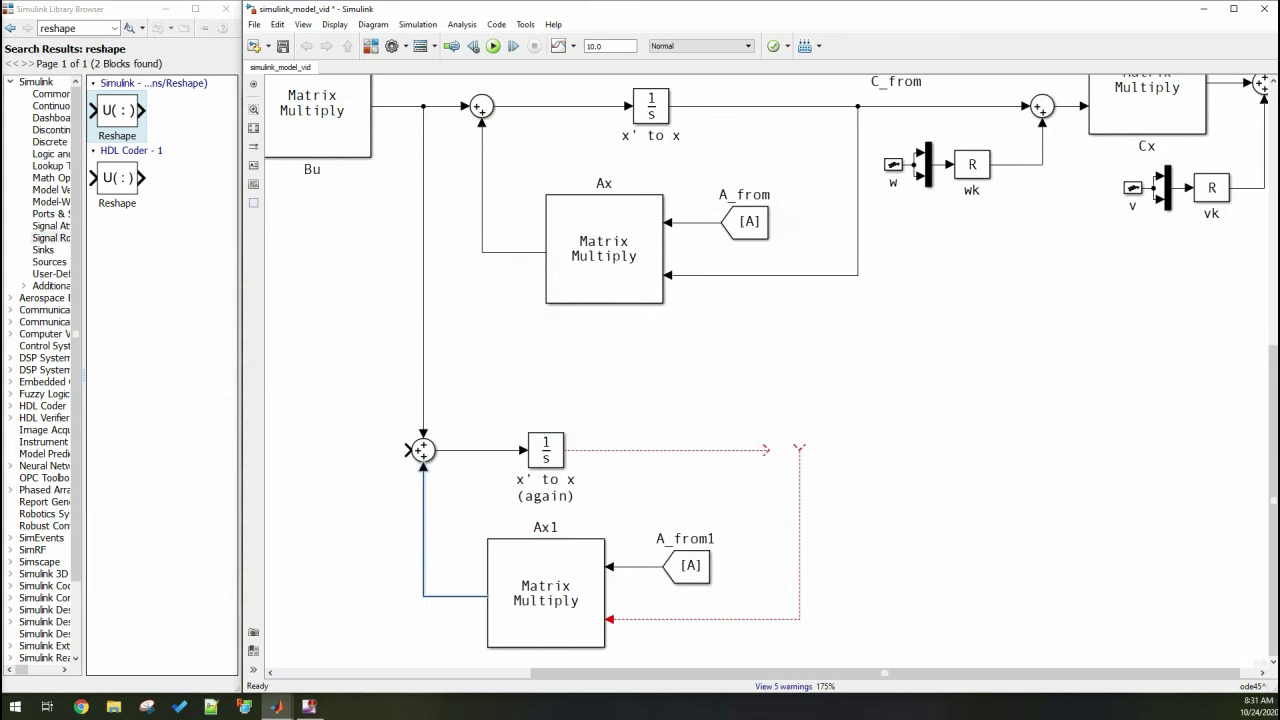
{"action": "left_click_drag", "start_coordinate": [768, 450], "coordinate": [800, 450]}
{"action": "left_click", "coordinate": [716, 538]}
{"action": "key", "text": "BackSpace"}
{"action": "type", "text": "(again)"}
{"action": "left_click", "coordinate": [545, 580]}
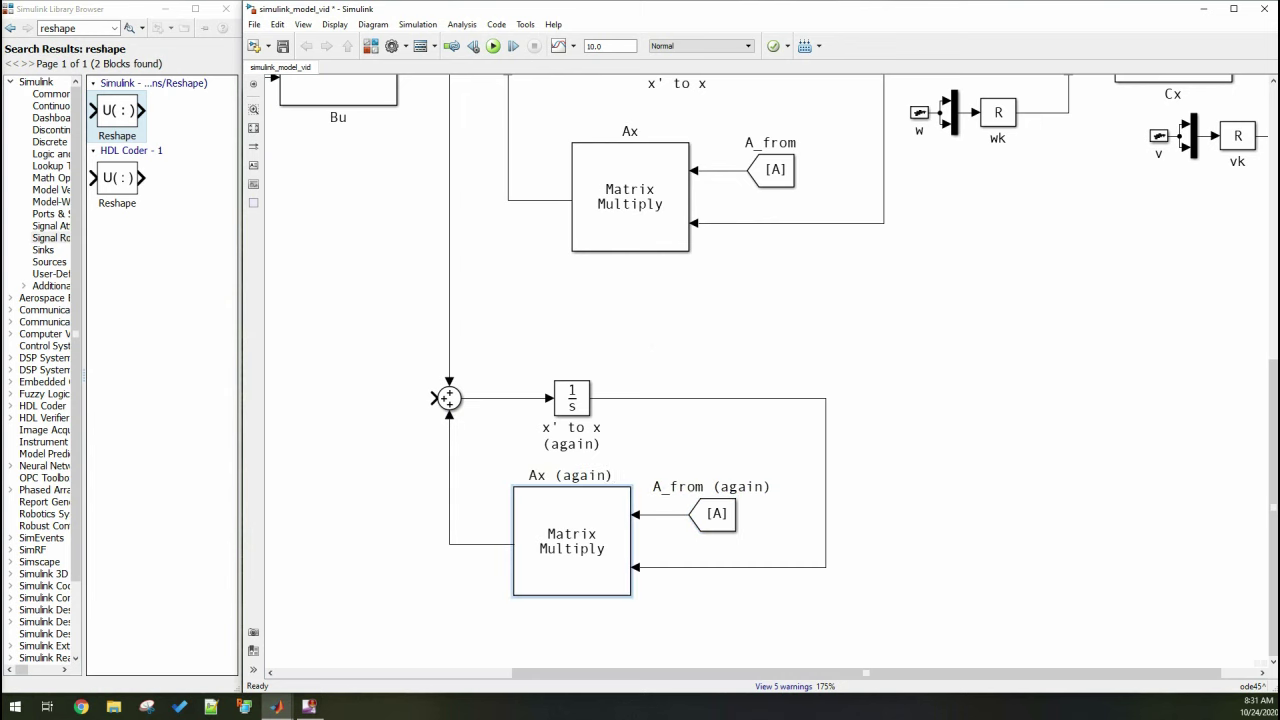
{"action": "double_click", "coordinate": [416, 280]}
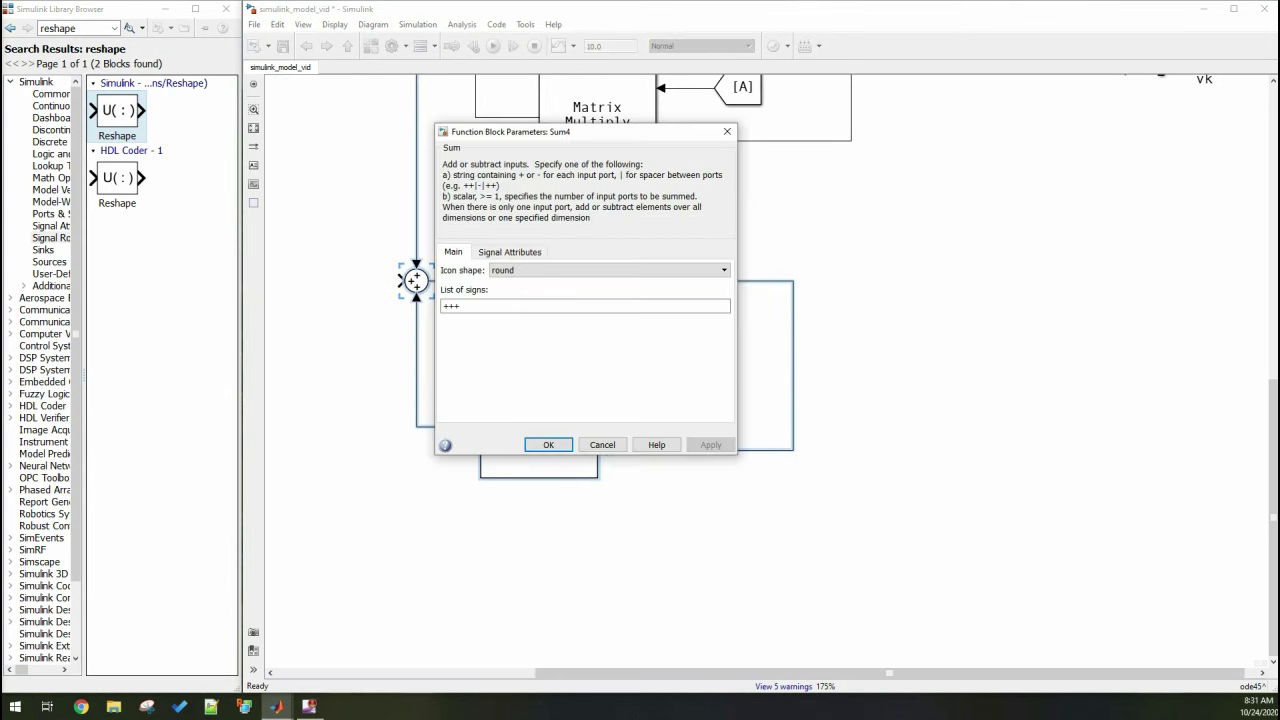
{"action": "key", "text": "Escape"}
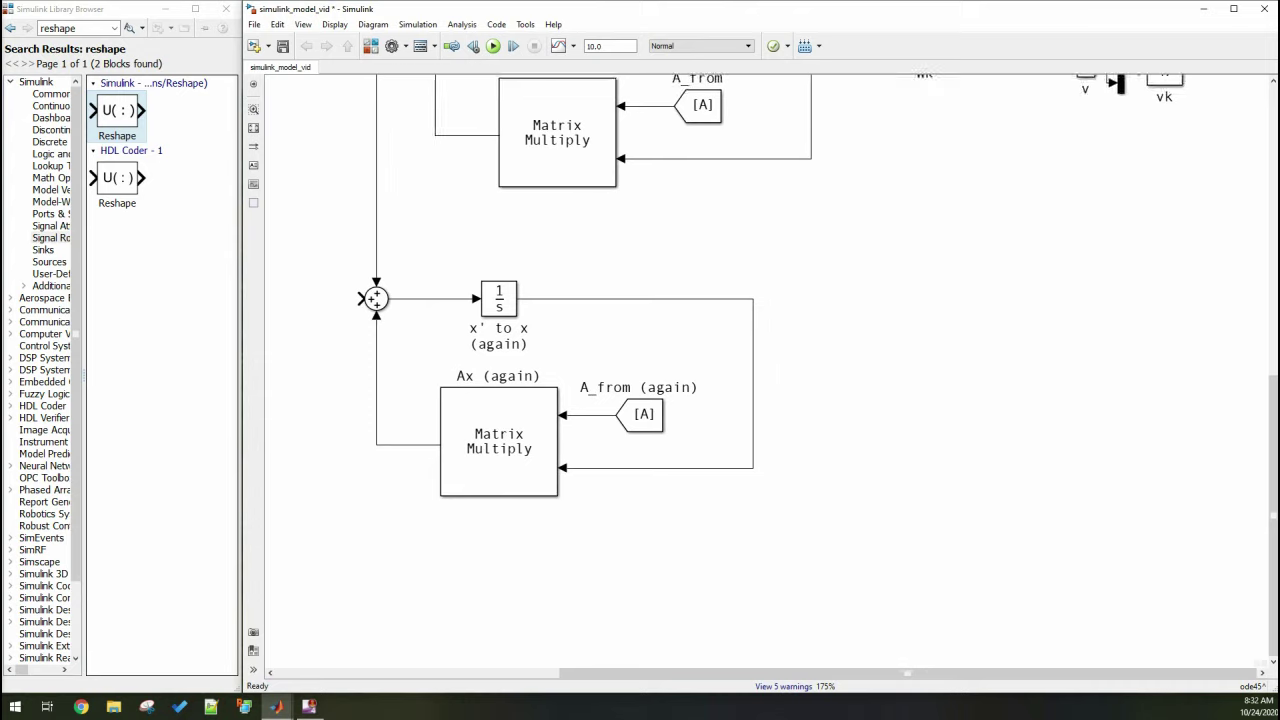
Move the copied Cx block below the lower loop and rename it C*xhat
{"action": "left_click_drag", "start_coordinate": [367, 285], "coordinate": [910, 563]}
{"action": "scroll", "coordinate": [760, 370], "scroll_direction": "up", "scroll_amount": 5}
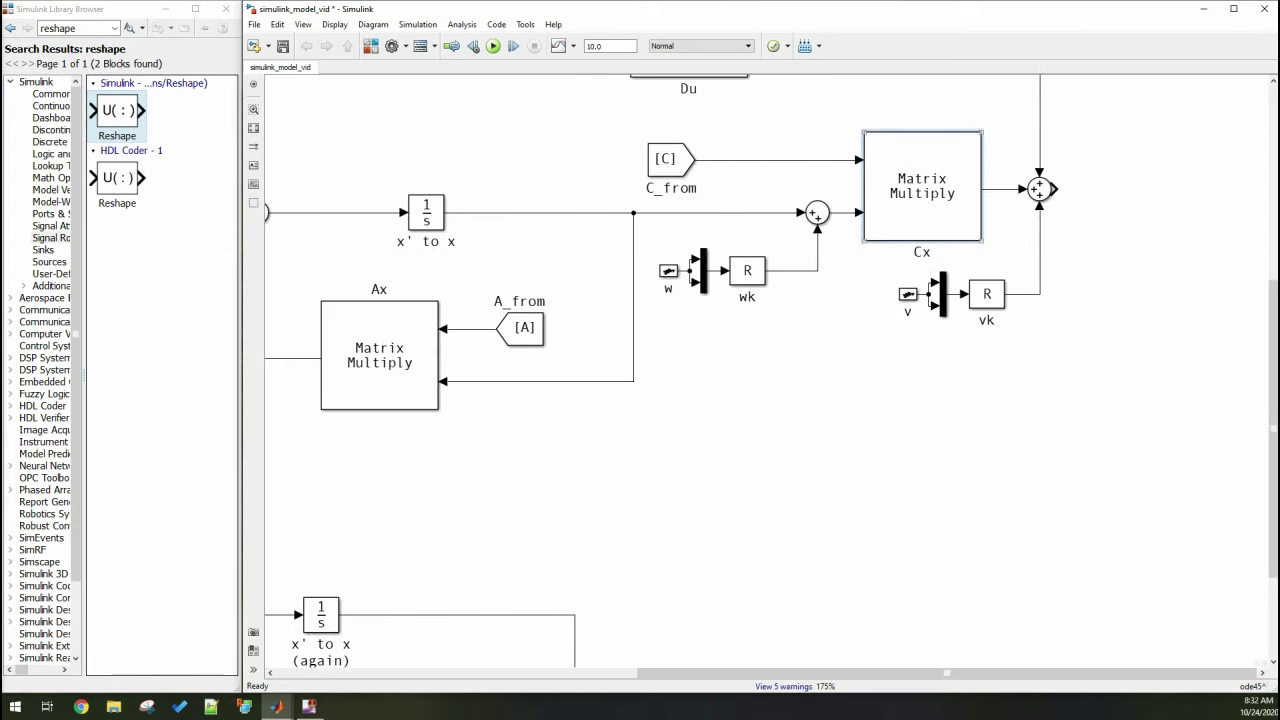
{"action": "left_click_drag", "start_coordinate": [940, 205], "coordinate": [887, 592]}
{"action": "double_click", "coordinate": [886, 655]}
{"action": "type", "text": "C*xhat"}
{"action": "scroll", "coordinate": [465, 483], "scroll_direction": "down", "scroll_amount": 3}
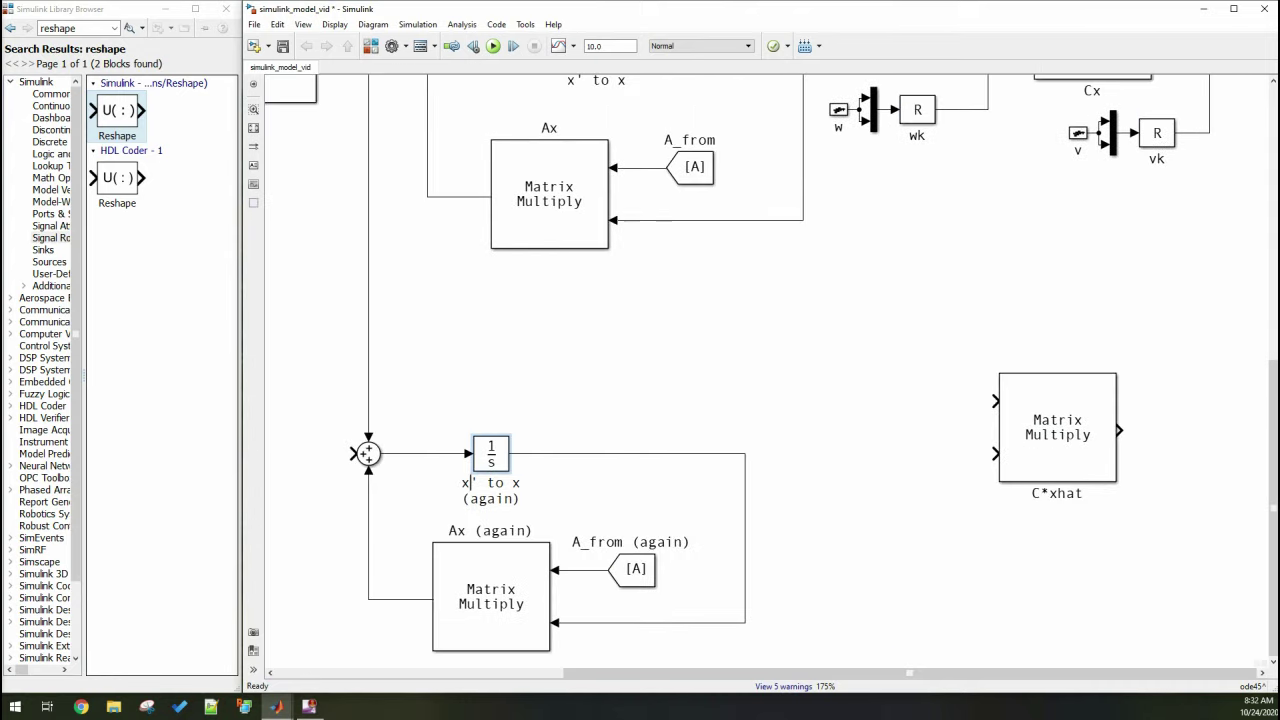
Relabel the lower integrator xhat' to xhat and the lower multiply Axhat
{"action": "key", "text": "Delete"}
{"action": "left_click", "coordinate": [467, 530]}
{"action": "type", "text": "hat"}
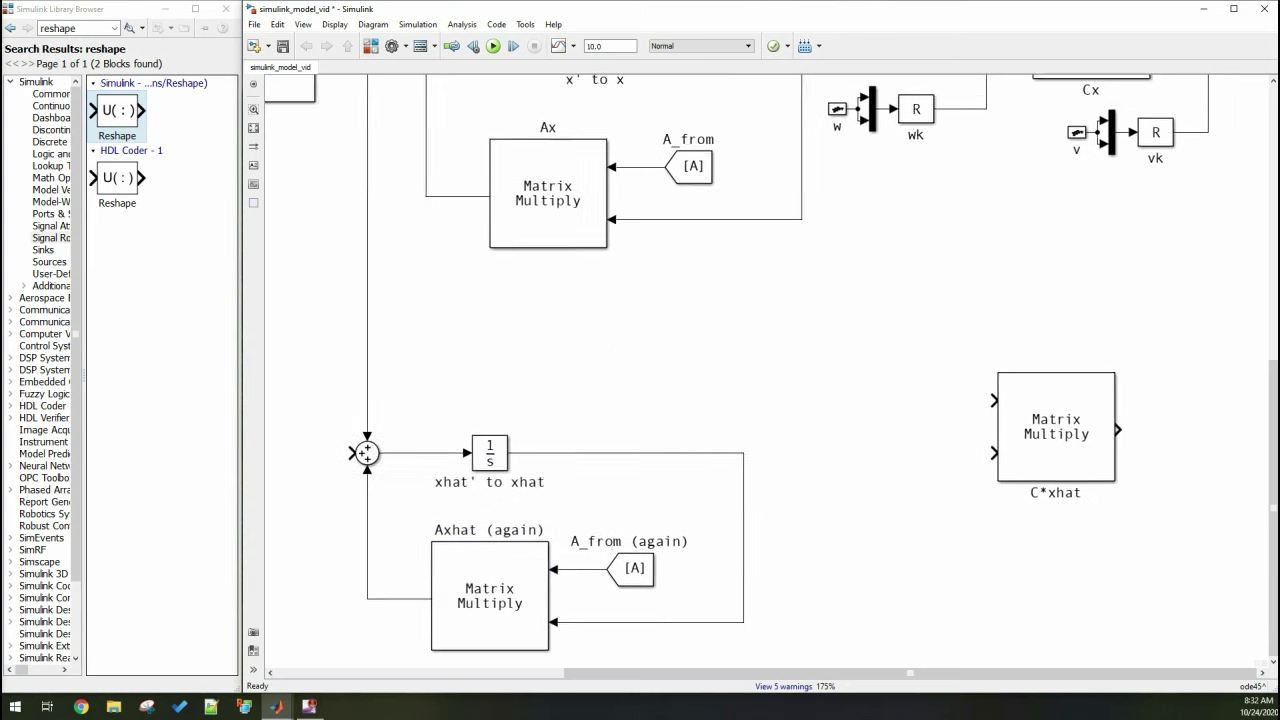
{"action": "key", "text": "shift+End"}
{"action": "key", "text": "Delete"}
{"action": "left_click", "coordinate": [560, 310]}
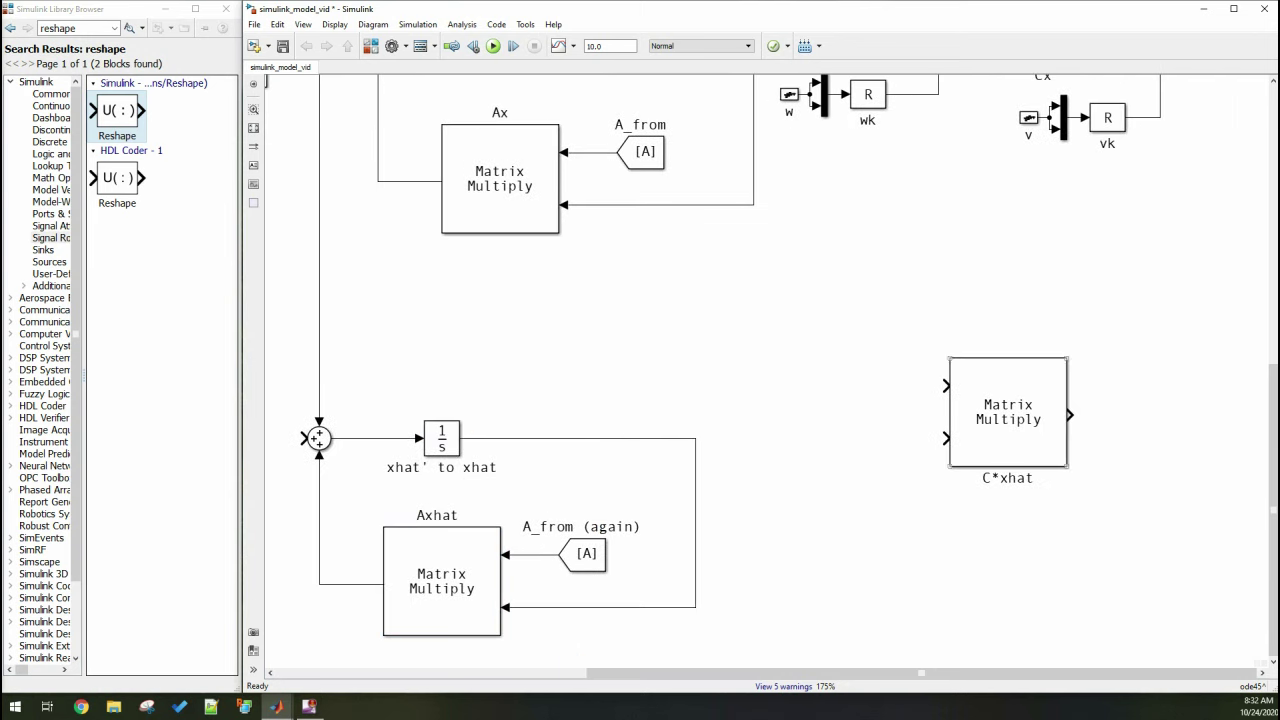
Wire xhat and C_from (again) into C*xhat and give the new sum the signs --+
{"action": "left_click_drag", "start_coordinate": [946, 437], "coordinate": [695, 438]}
{"action": "scroll", "coordinate": [760, 370], "scroll_direction": "up", "scroll_amount": 3}
{"action": "left_click_drag", "start_coordinate": [693, 197], "coordinate": [855, 600]}
{"action": "scroll", "coordinate": [760, 450], "scroll_direction": "down", "scroll_amount": 3}
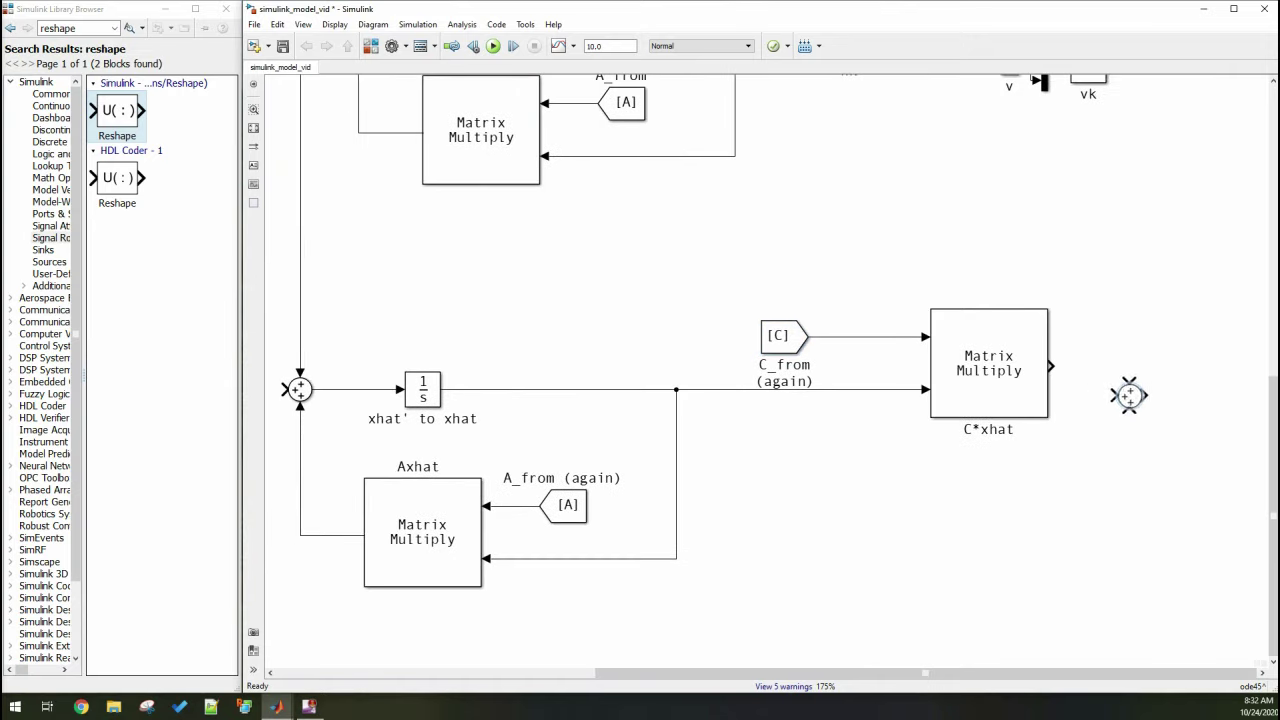
{"action": "left_click_drag", "start_coordinate": [1128, 395], "coordinate": [900, 433]}
{"action": "double_click", "coordinate": [948, 445]}
{"action": "type", "text": "--+"}
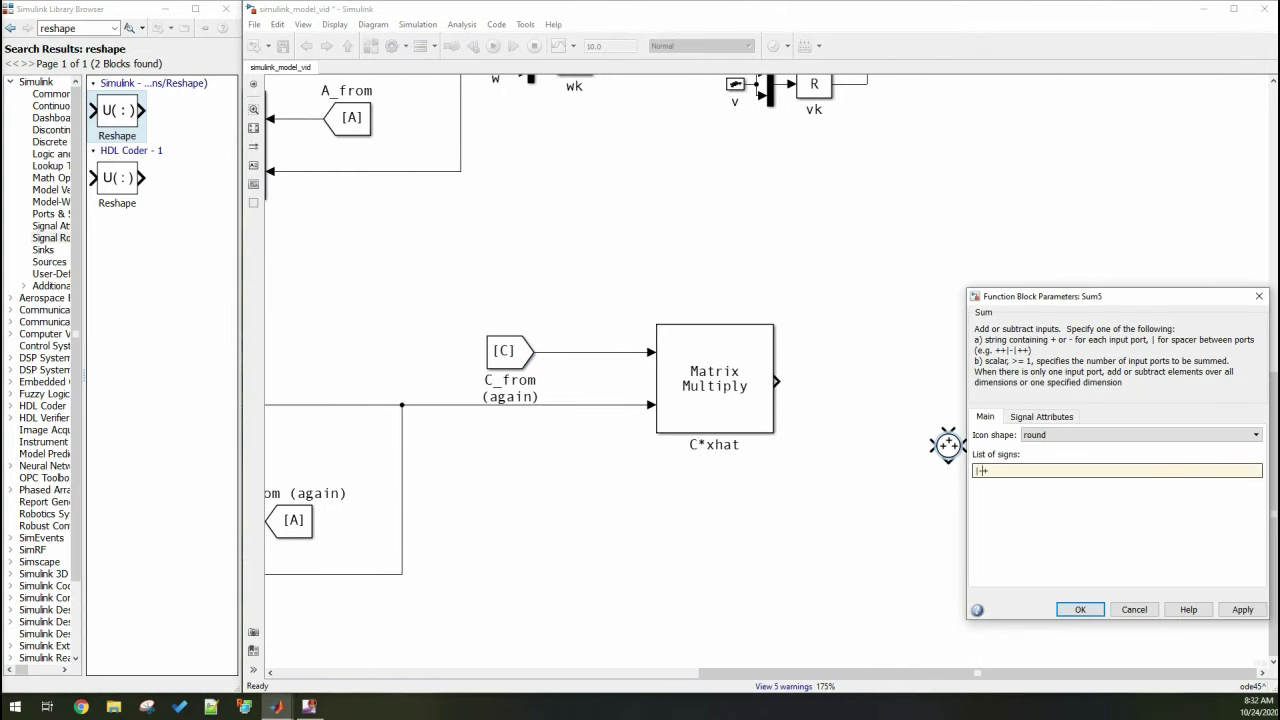
{"action": "key", "text": "Return"}
{"action": "key", "text": "ctrl+z"}
{"action": "key", "text": "ctrl+z"}
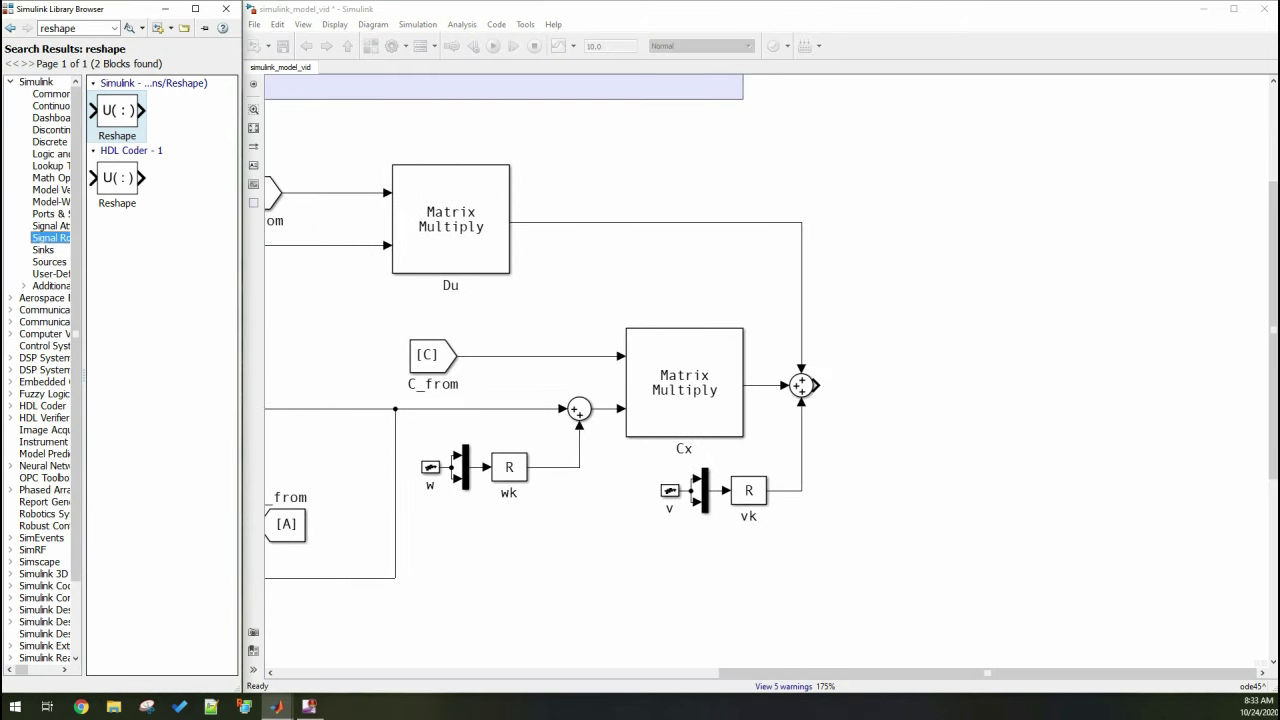
Add a Goto block with tag Du and label it Du-to
{"action": "left_click", "coordinate": [43, 249]}
{"action": "key", "text": "Up"}
{"action": "key", "text": "Down"}
{"action": "left_click_drag", "start_coordinate": [180, 340], "coordinate": [870, 280]}
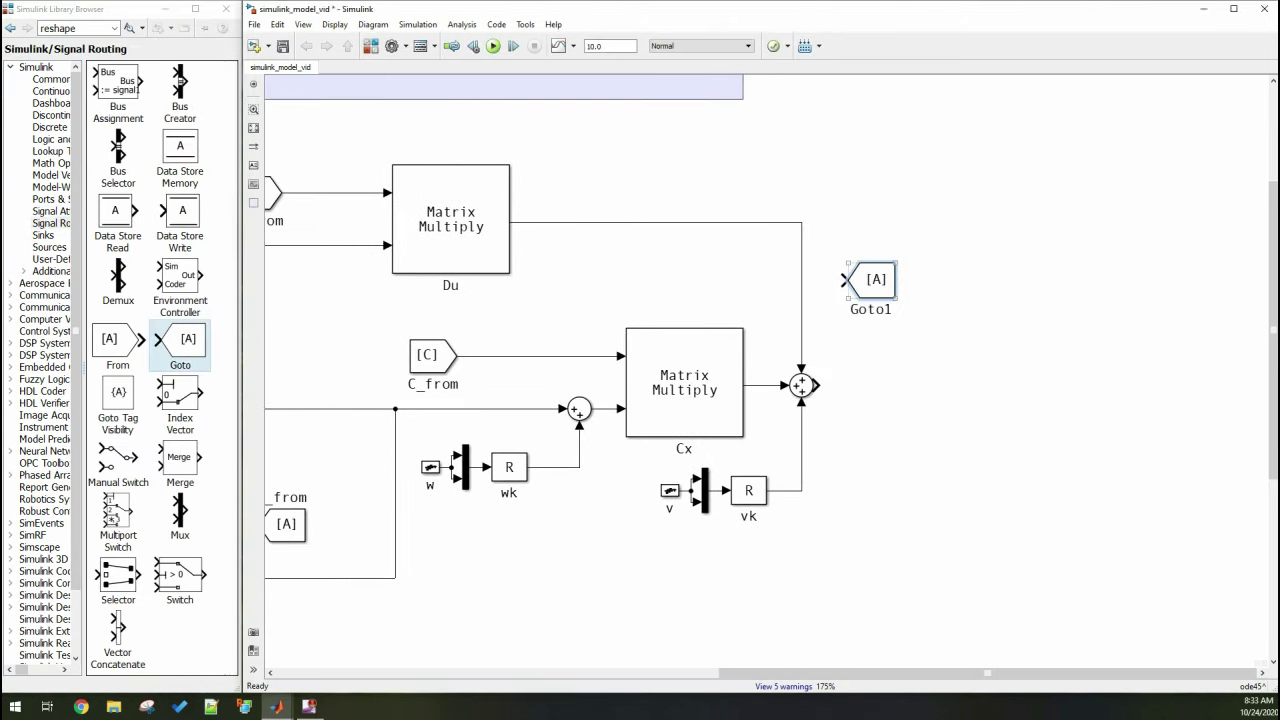
{"action": "double_click", "coordinate": [870, 280]}
{"action": "type", "text": "Du"}
{"action": "key", "text": "Return"}
{"action": "double_click", "coordinate": [871, 308]}
{"action": "type", "text": "Du-to"}
Add a left-facing From block with tag Du and wire it into the sum's second input
{"action": "scroll", "coordinate": [874, 305], "scroll_direction": "up", "scroll_amount": 1}
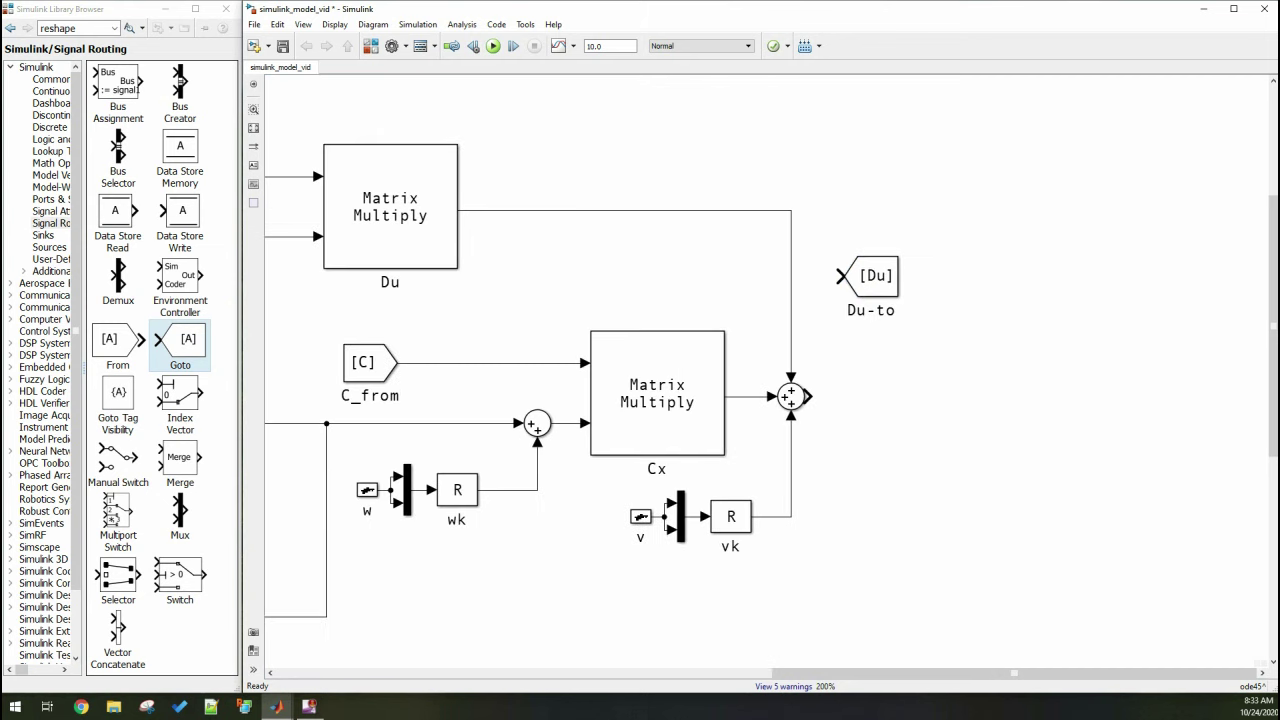
{"action": "scroll", "coordinate": [760, 400], "scroll_direction": "down", "scroll_amount": 5}
{"action": "left_click_drag", "start_coordinate": [118, 340], "coordinate": [955, 430]}
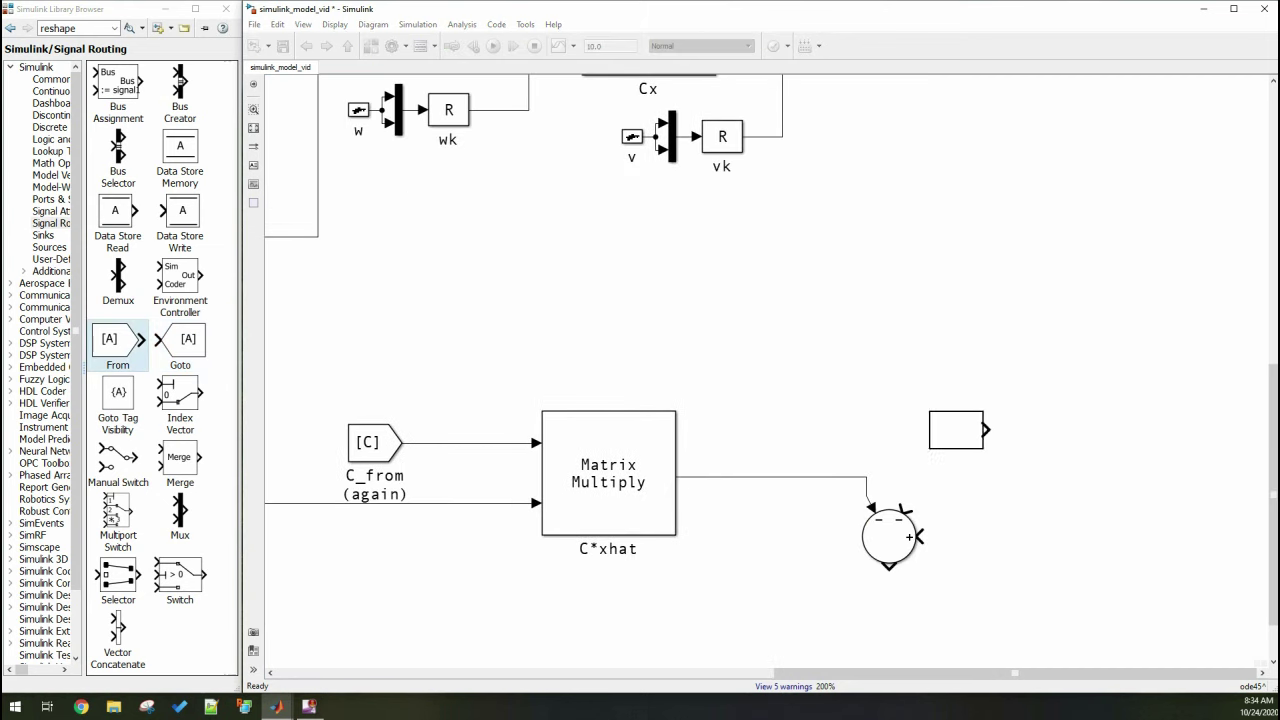
{"action": "double_click", "coordinate": [955, 430]}
{"action": "type", "text": "Du"}
{"action": "key", "text": "Return"}
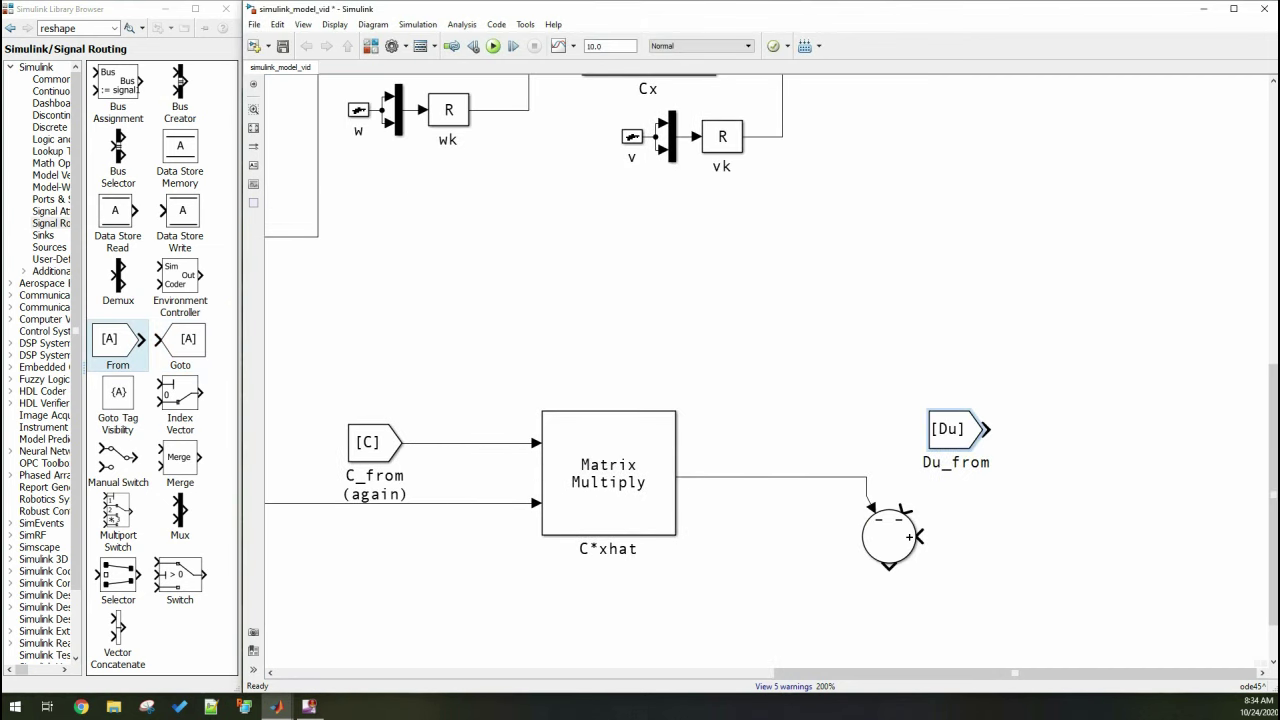
{"action": "key", "text": "ctrl+i"}
{"action": "left_click_drag", "start_coordinate": [958, 429], "coordinate": [984, 467]}
{"action": "scroll", "coordinate": [760, 400], "scroll_direction": "right", "scroll_amount": 1}
{"action": "left_click_drag", "start_coordinate": [898, 462], "coordinate": [852, 492]}
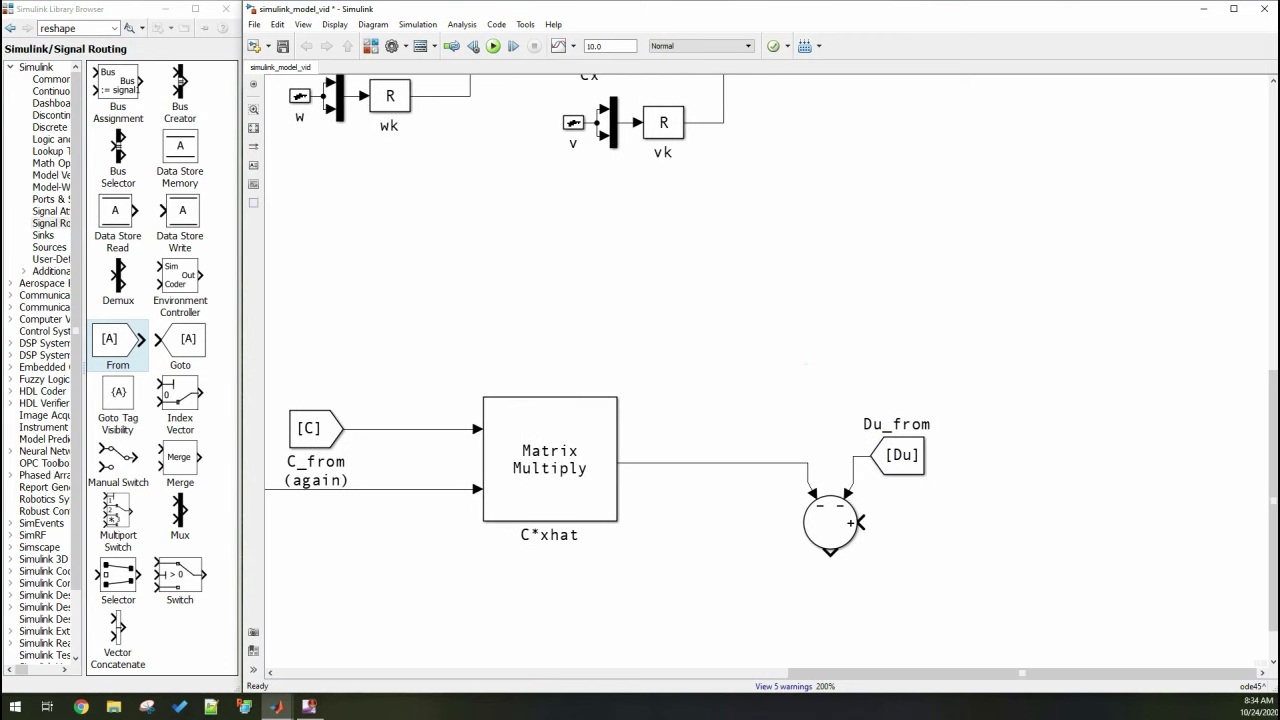
Wire the upper sum into the lower sum's plus input and add a flipped C*xhat1 copy fed by the sum
{"action": "scroll", "coordinate": [760, 400], "scroll_direction": "down", "scroll_amount": 3}
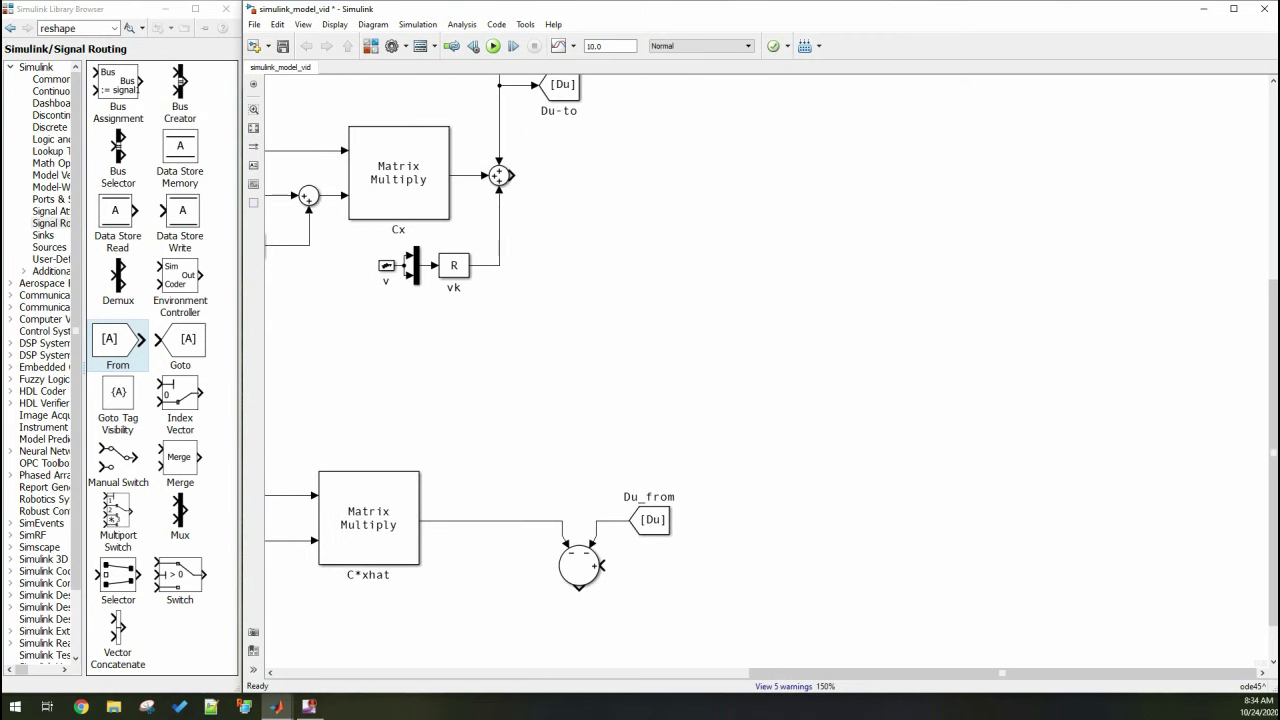
{"action": "mouse_move", "coordinate": [511, 174]}
{"action": "left_mouse_down"}
{"action": "mouse_move", "coordinate": [686, 543]}
{"action": "mouse_move", "coordinate": [602, 566]}
{"action": "left_mouse_up"}
{"action": "scroll", "coordinate": [602, 566], "scroll_direction": "down", "scroll_amount": 1}
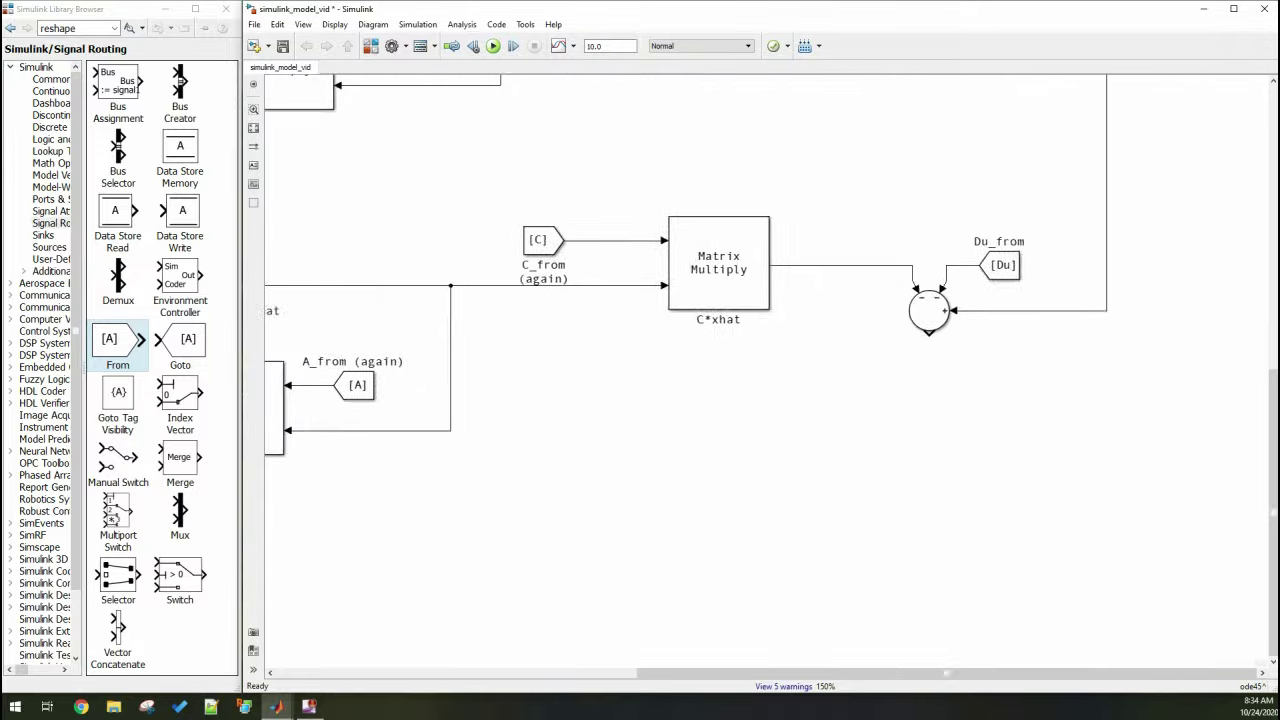
{"action": "scroll", "coordinate": [602, 566], "scroll_direction": "down", "scroll_amount": 1}
{"action": "left_click_drag", "start_coordinate": [829, 195], "coordinate": [817, 383]}
{"action": "key", "text": "ctrl+i"}
{"action": "scroll", "coordinate": [817, 383], "scroll_direction": "up", "scroll_amount": 3}
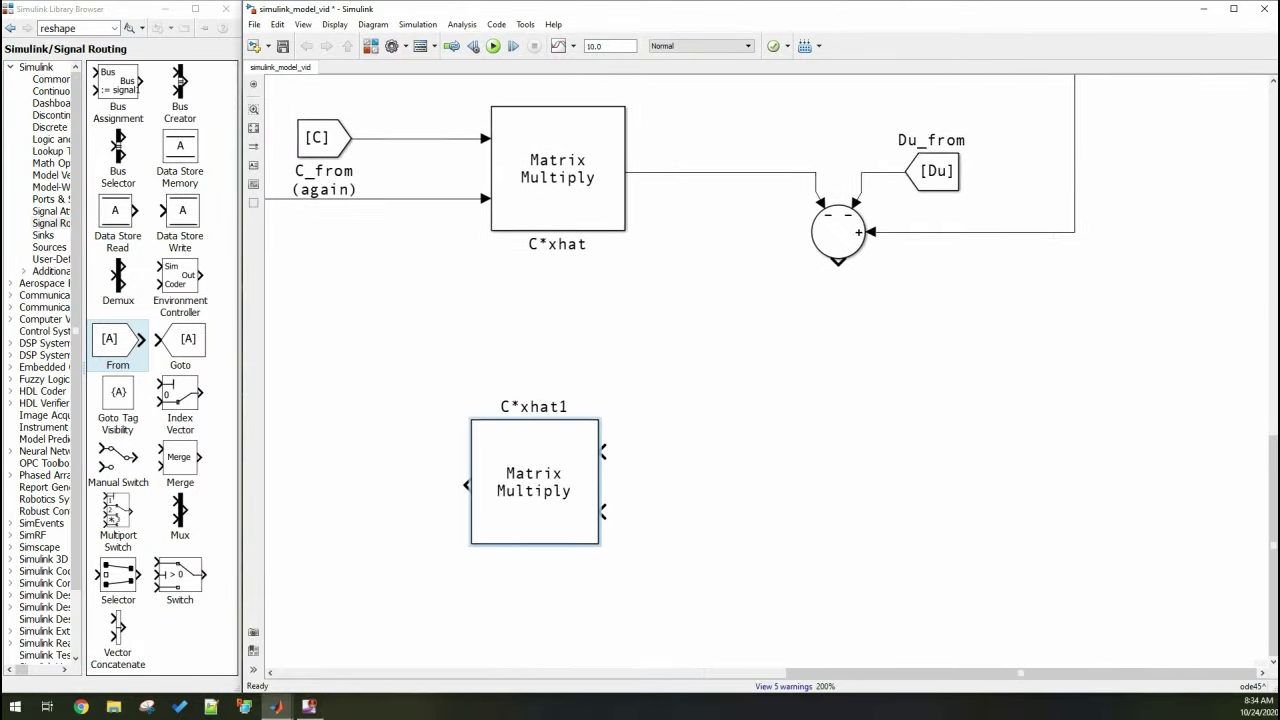
{"action": "left_click_drag", "start_coordinate": [817, 262], "coordinate": [580, 514]}
Copy the C_from tag beside C*xhat1, flip it, and change its tag to L
{"action": "left_click_drag", "start_coordinate": [295, 140], "coordinate": [680, 472]}
{"action": "key", "text": "ctrl+i"}
{"action": "double_click", "coordinate": [656, 374]}
{"action": "double_click", "coordinate": [667, 405]}
{"action": "type", "text": "L"}
{"action": "key", "text": "Return"}
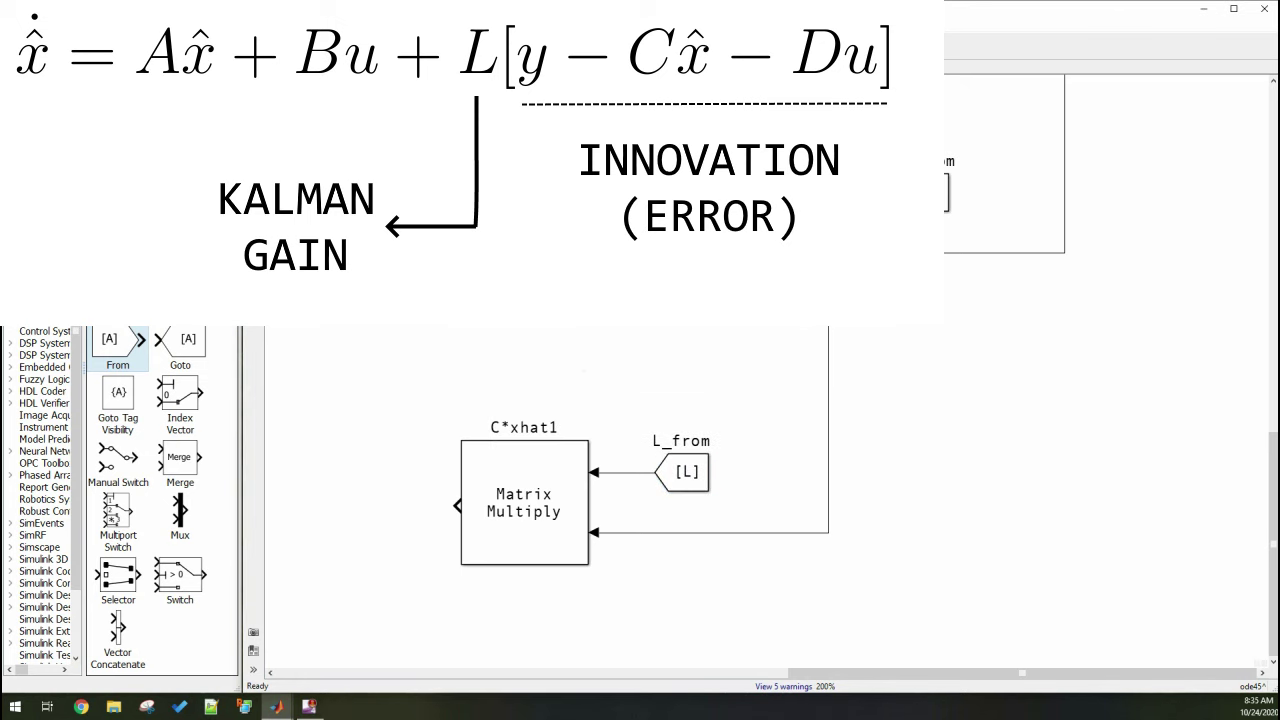
{"action": "scroll", "coordinate": [760, 450], "scroll_direction": "down", "scroll_amount": 1}
{"action": "scroll", "coordinate": [760, 450], "scroll_direction": "up", "scroll_amount": 1}
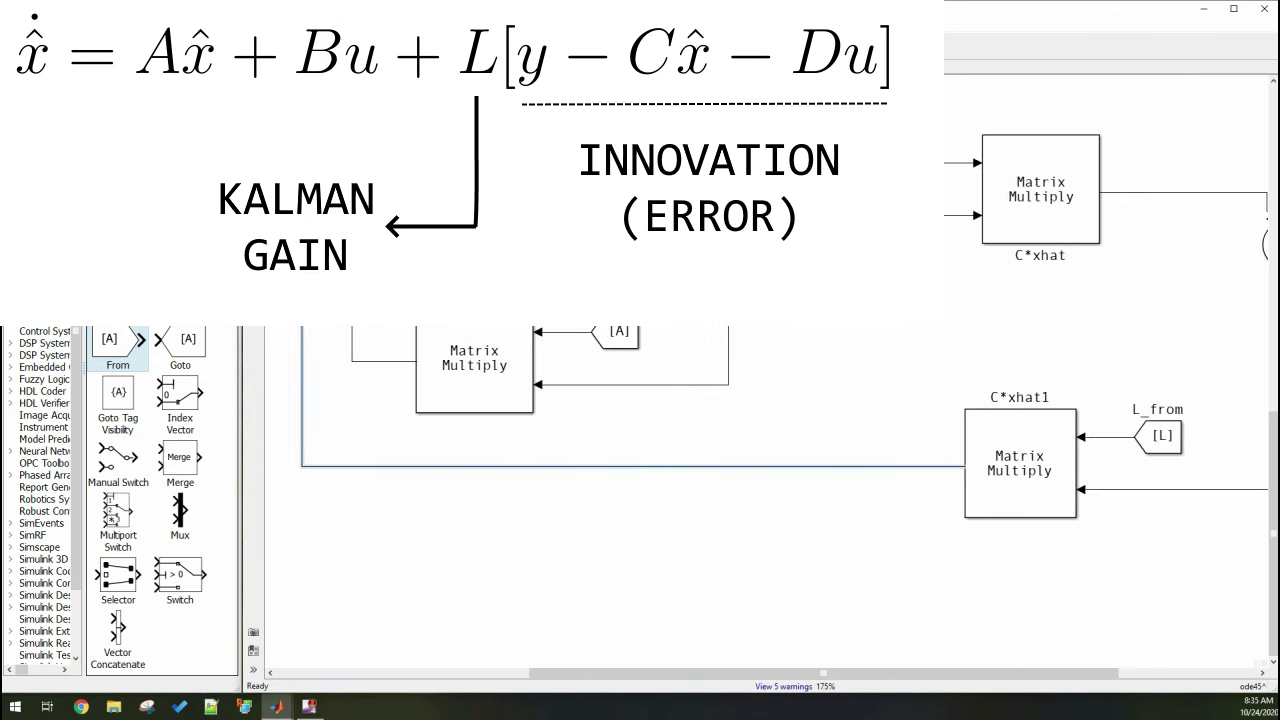
{"action": "scroll", "coordinate": [760, 450], "scroll_direction": "down", "scroll_amount": 4}
{"action": "scroll", "coordinate": [760, 400], "scroll_direction": "up", "scroll_amount": 2}
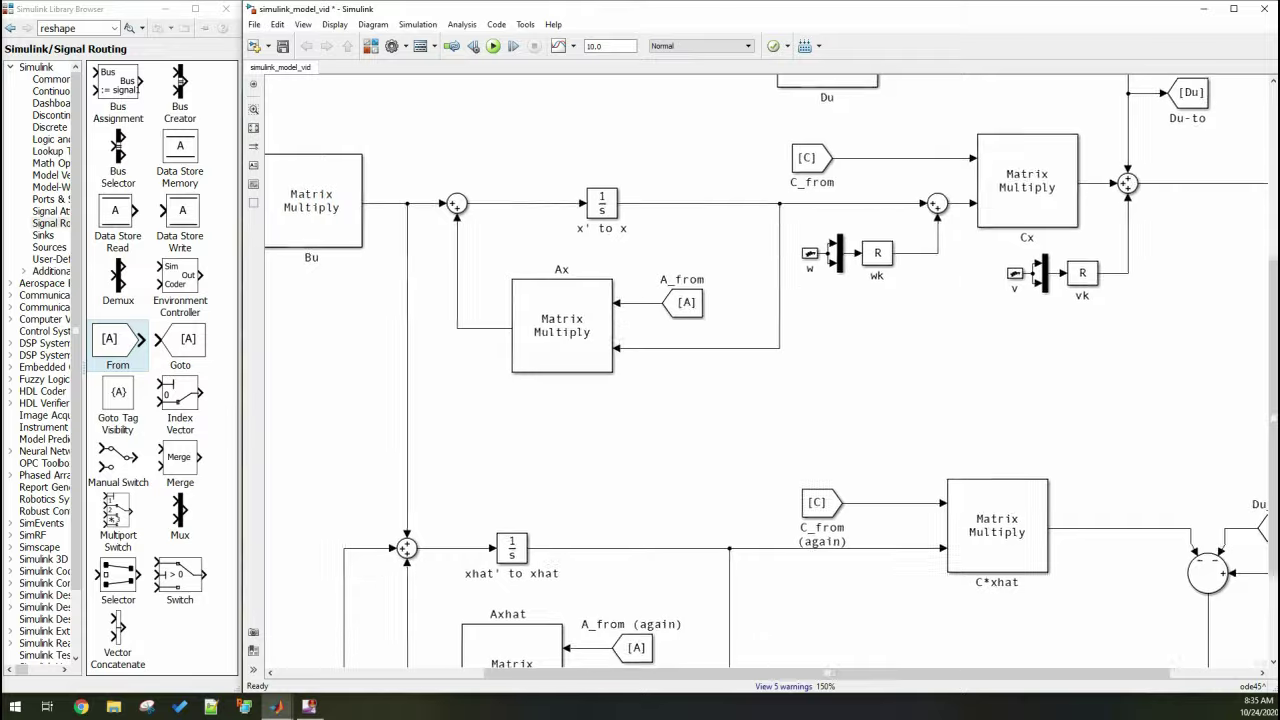
{"action": "scroll", "coordinate": [760, 400], "scroll_direction": "down", "scroll_amount": 1}
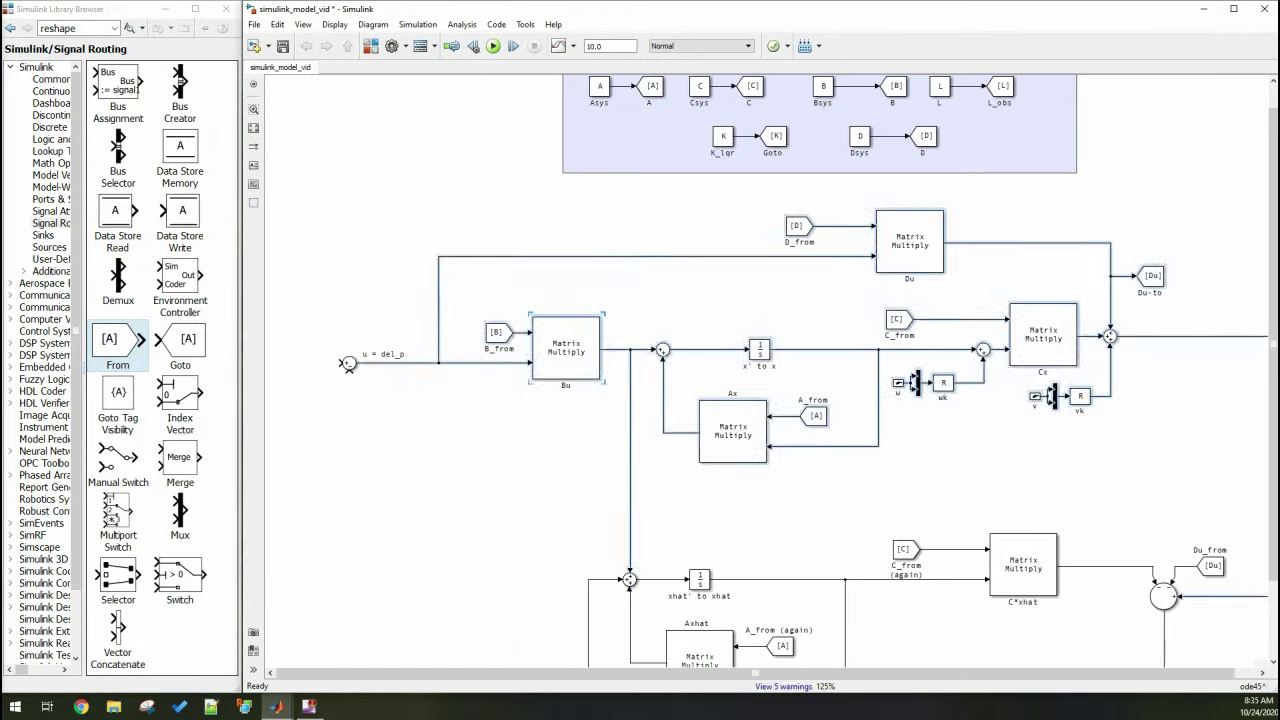
Enclose the airframe model in an area titled AIRFRAME STATE SPACE MODEL
{"action": "mouse_move", "coordinate": [284, 176]}
{"action": "left_mouse_down"}
{"action": "mouse_move", "coordinate": [1014, 414]}
{"action": "mouse_move", "coordinate": [1040, 442]}
{"action": "left_mouse_up"}
{"action": "left_click", "coordinate": [1120, 453]}
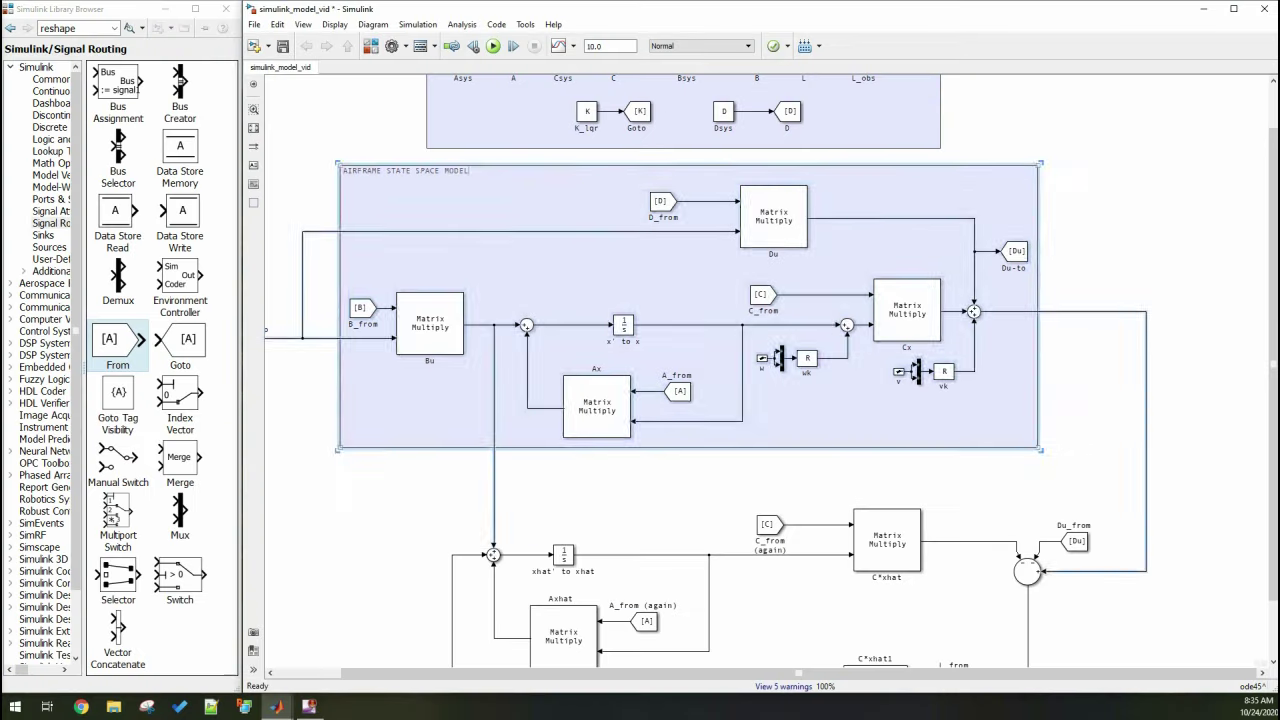
{"action": "scroll", "coordinate": [760, 400], "scroll_direction": "down", "scroll_amount": 3}
{"action": "scroll", "coordinate": [760, 400], "scroll_direction": "up", "scroll_amount": 1}
Enclose the estimator in an area titled KALMAN FILTER + LQR STATE FEEDBACK = LQG CONTROLLER
{"action": "left_click_drag", "start_coordinate": [314, 238], "coordinate": [1146, 548]}
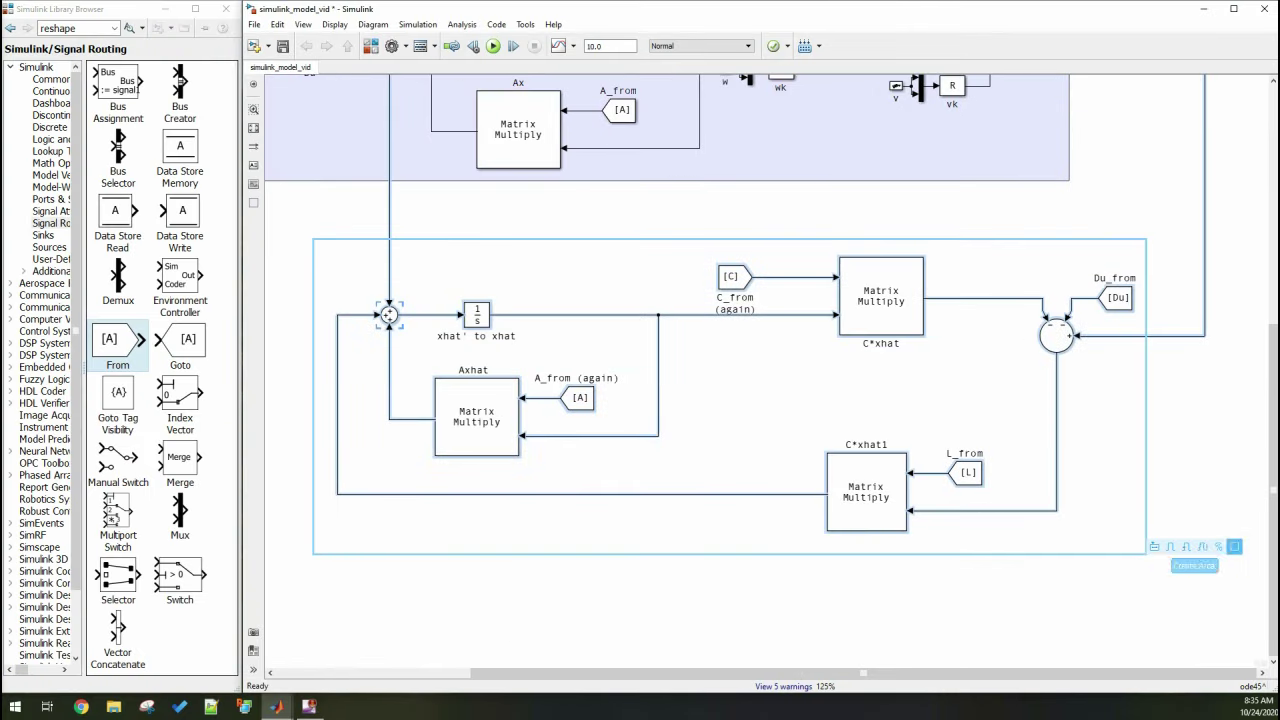
{"action": "left_click", "coordinate": [1225, 548]}
{"action": "type", "text": "KALMAN FILTER + LQR STATE FEEDBACK = LQG CONTROLLER"}
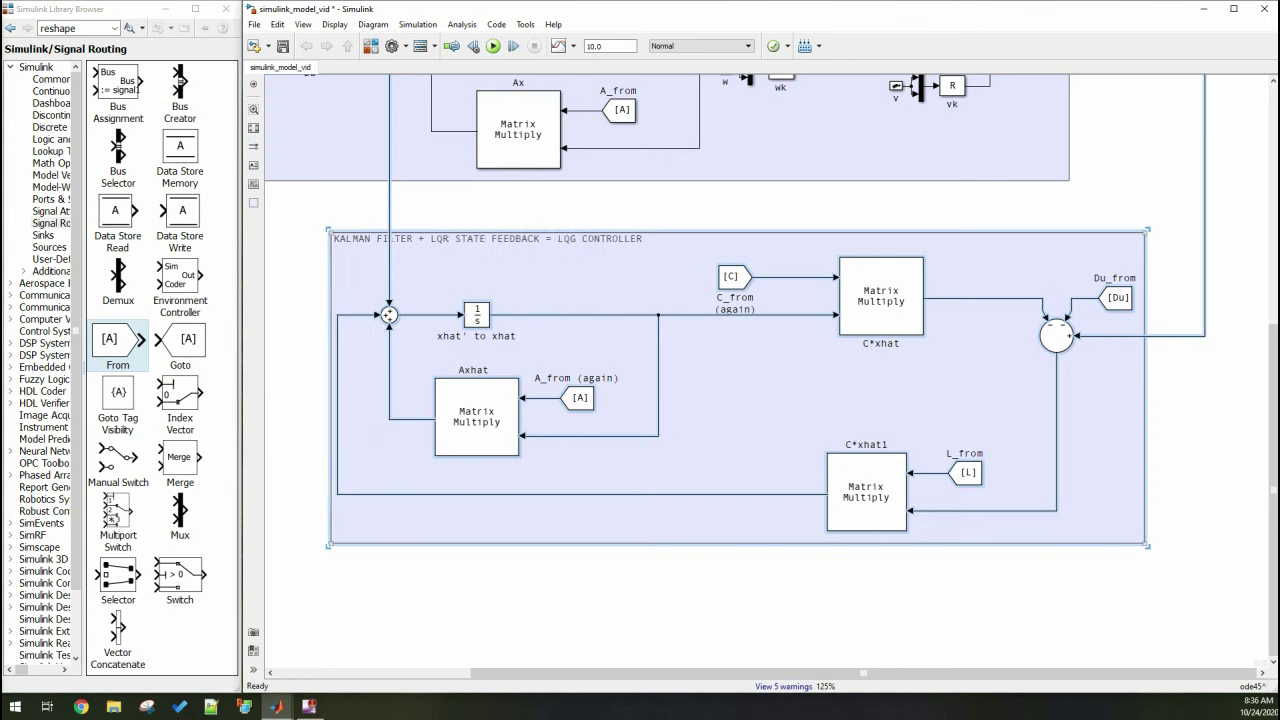
{"action": "scroll", "coordinate": [330, 300], "scroll_direction": "up", "scroll_amount": 1}
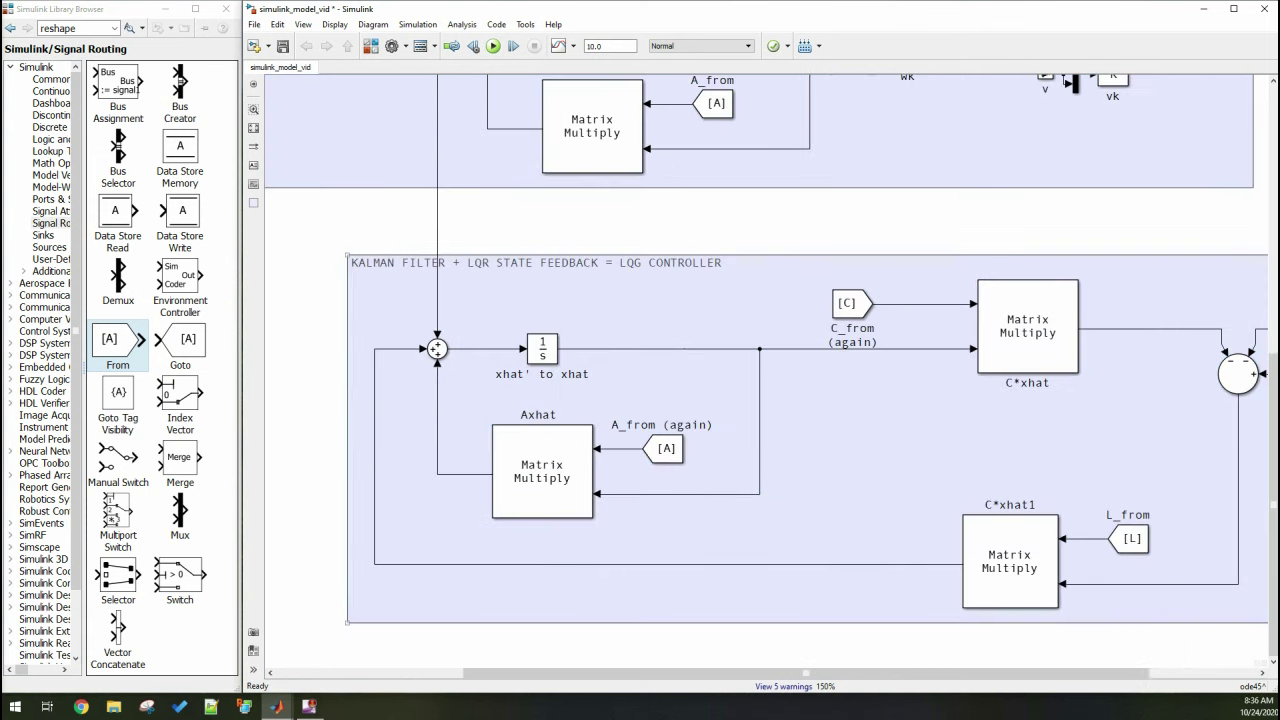
{"action": "scroll", "coordinate": [700, 350], "scroll_direction": "down", "scroll_amount": 1}
{"action": "left_click", "coordinate": [440, 203]}
{"action": "scroll", "coordinate": [677, 375], "scroll_direction": "up", "scroll_amount": 2}
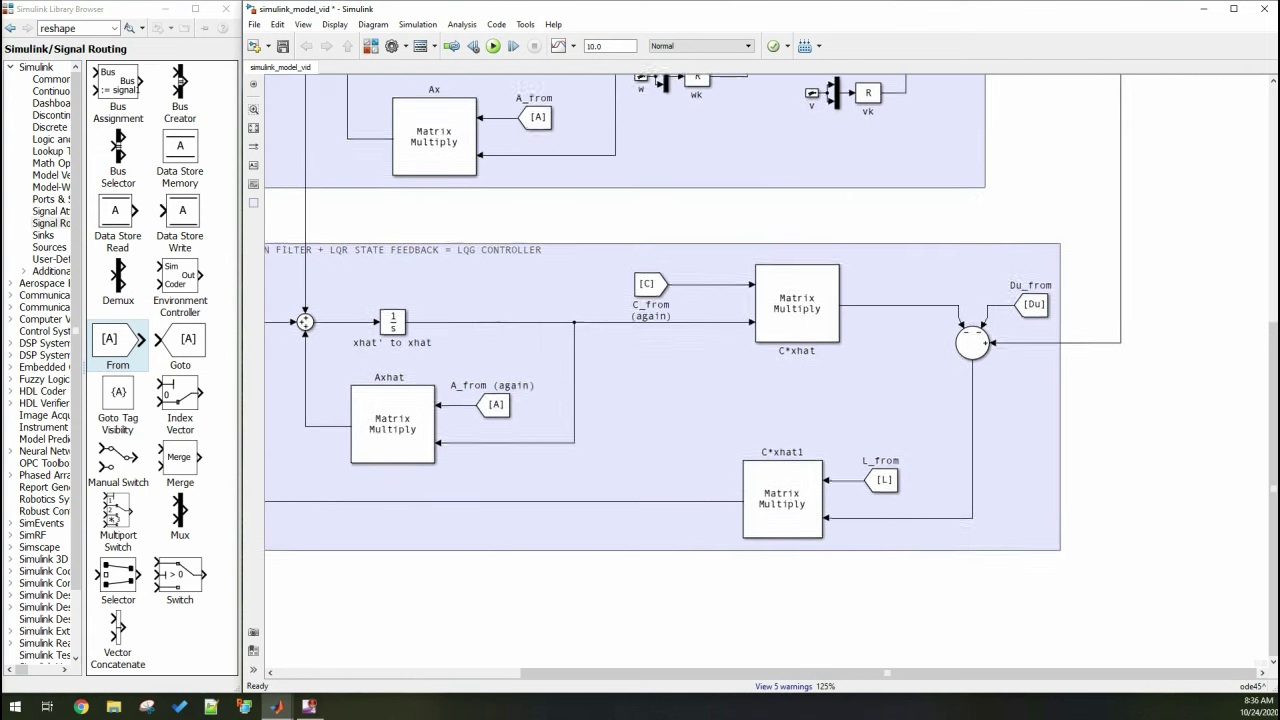
{"action": "scroll", "coordinate": [640, 370], "scroll_direction": "up", "scroll_amount": 2}
{"action": "scroll", "coordinate": [640, 370], "scroll_direction": "right", "scroll_amount": 5}
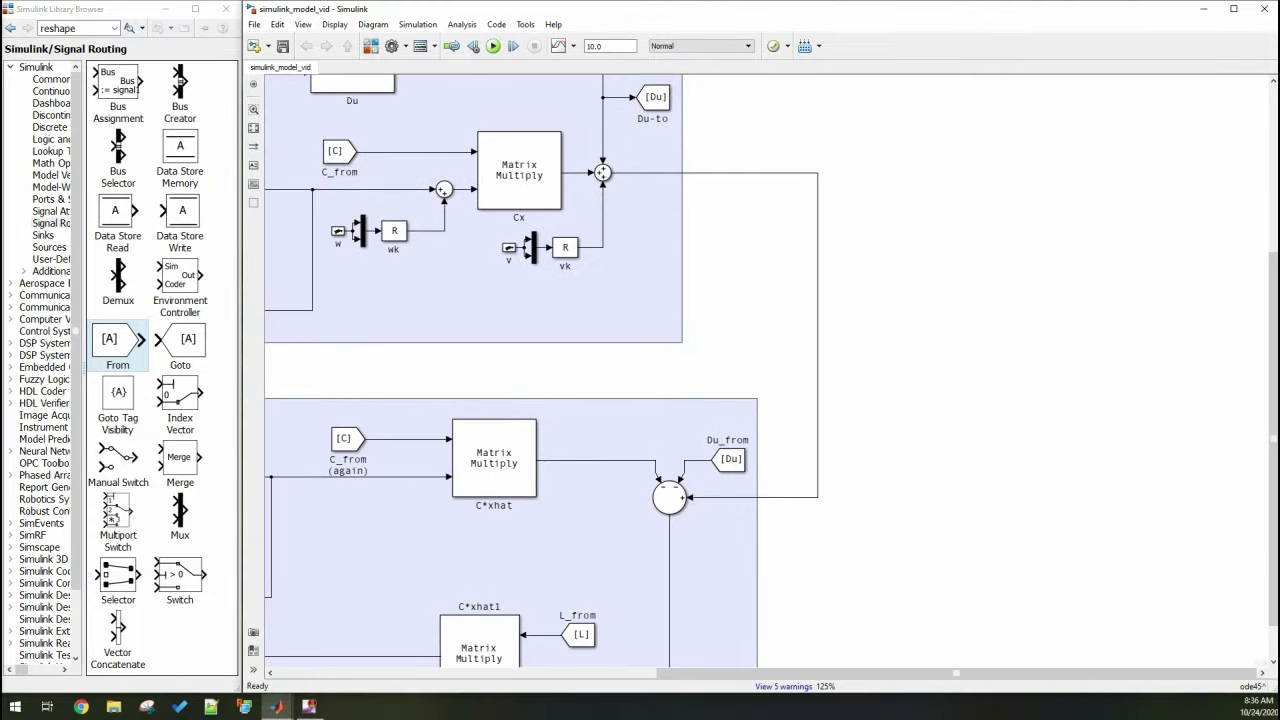
Duplicate a Sum block with signs |++ and feed it C*xhat and Du
{"action": "left_click_drag", "start_coordinate": [669, 497], "coordinate": [727, 360]}
{"action": "double_click", "coordinate": [727, 360]}
{"action": "key", "text": "ctrl+a"}
{"action": "type", "text": "|++"}
{"action": "key", "text": "Return"}
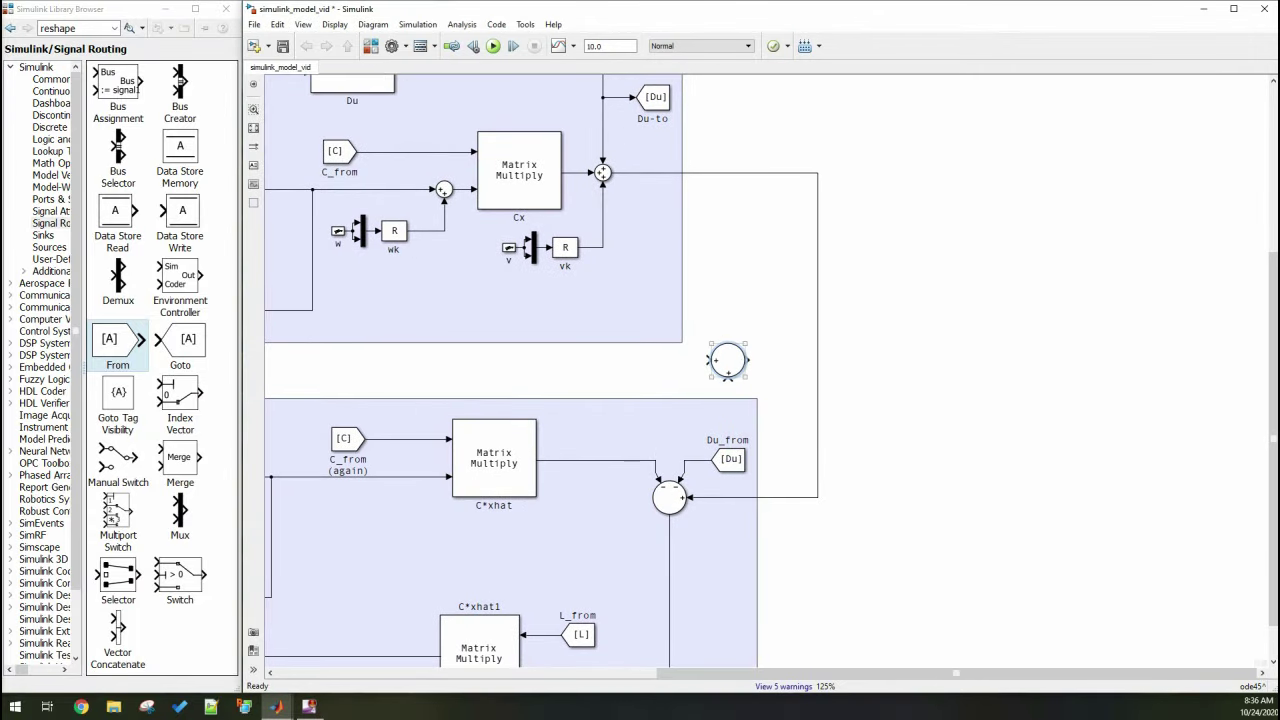
{"action": "scroll", "coordinate": [752, 352], "scroll_direction": "right", "scroll_amount": 3}
{"action": "left_click_drag", "start_coordinate": [625, 353], "coordinate": [725, 341]}
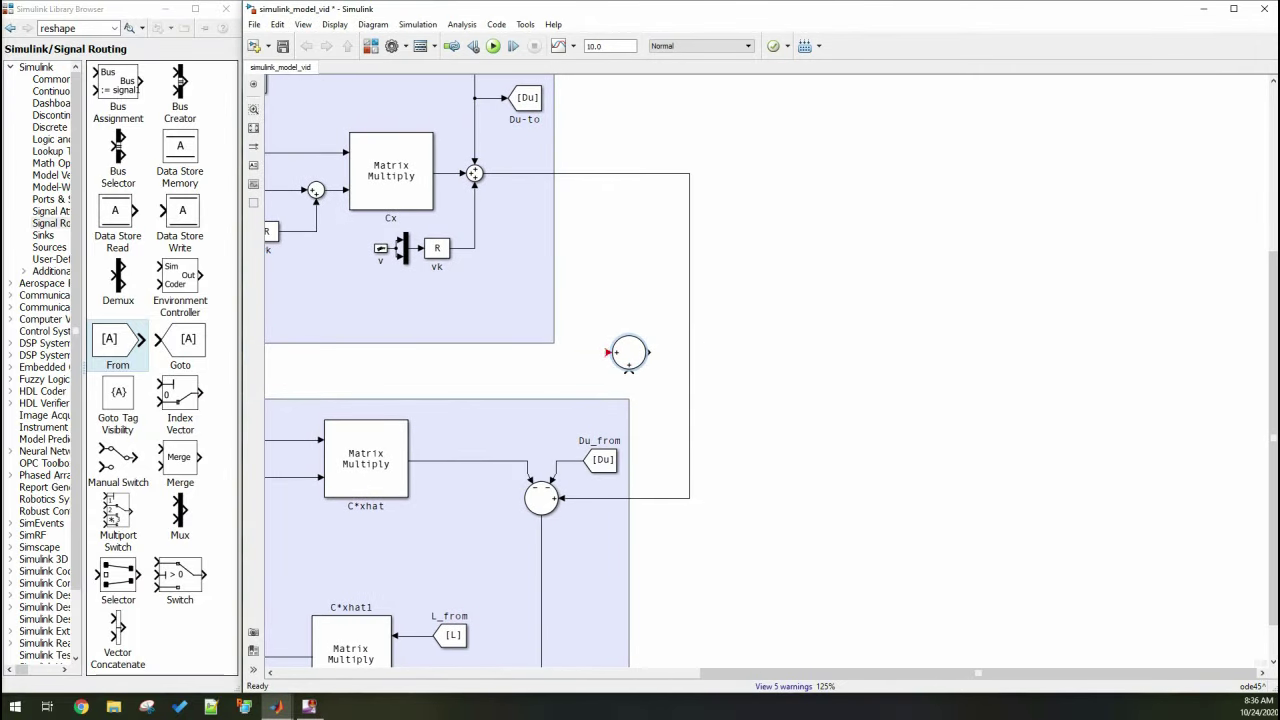
{"action": "left_click_drag", "start_coordinate": [609, 352], "coordinate": [612, 352]}
{"action": "left_click_drag", "start_coordinate": [568, 460], "coordinate": [571, 357]}
Add a Demux after the sum, wire q_hat into a subtracting sum, and send its output to an error Scope
{"action": "scroll", "coordinate": [700, 370], "scroll_direction": "right", "scroll_amount": 3}
{"action": "left_click_drag", "start_coordinate": [118, 278], "coordinate": [648, 320]}
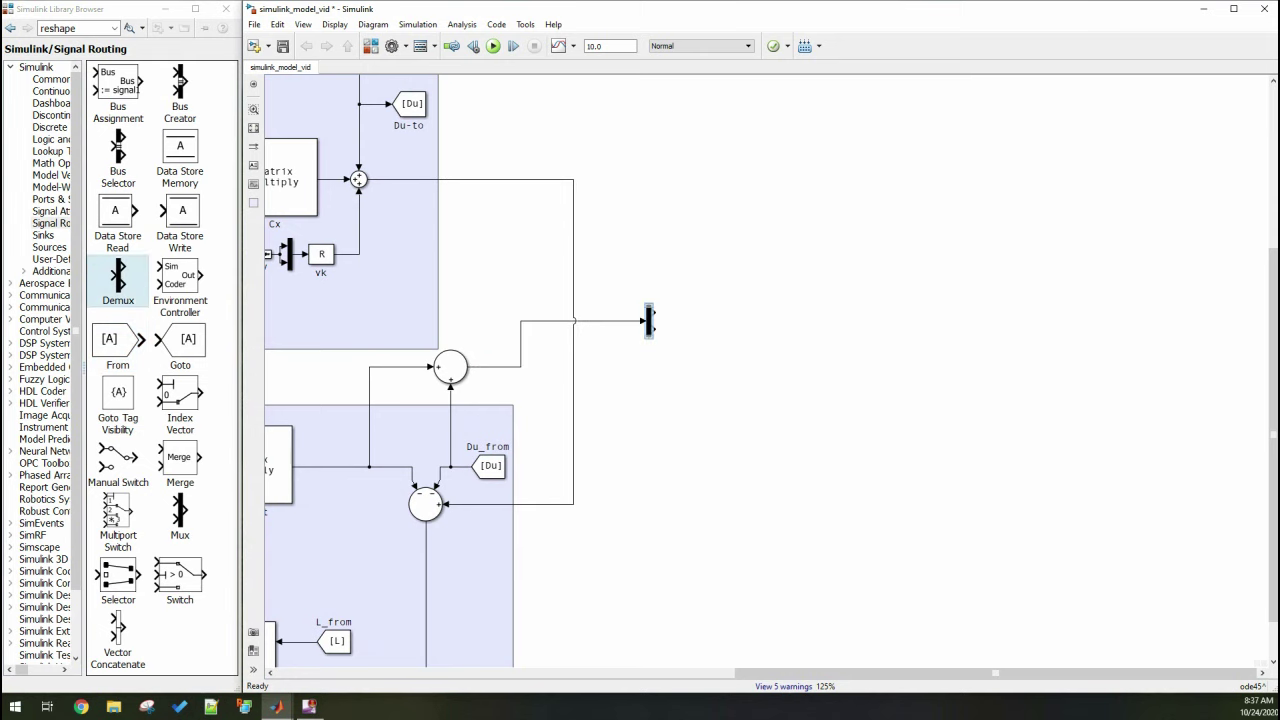
{"action": "scroll", "coordinate": [700, 275], "scroll_direction": "up", "scroll_amount": 2}
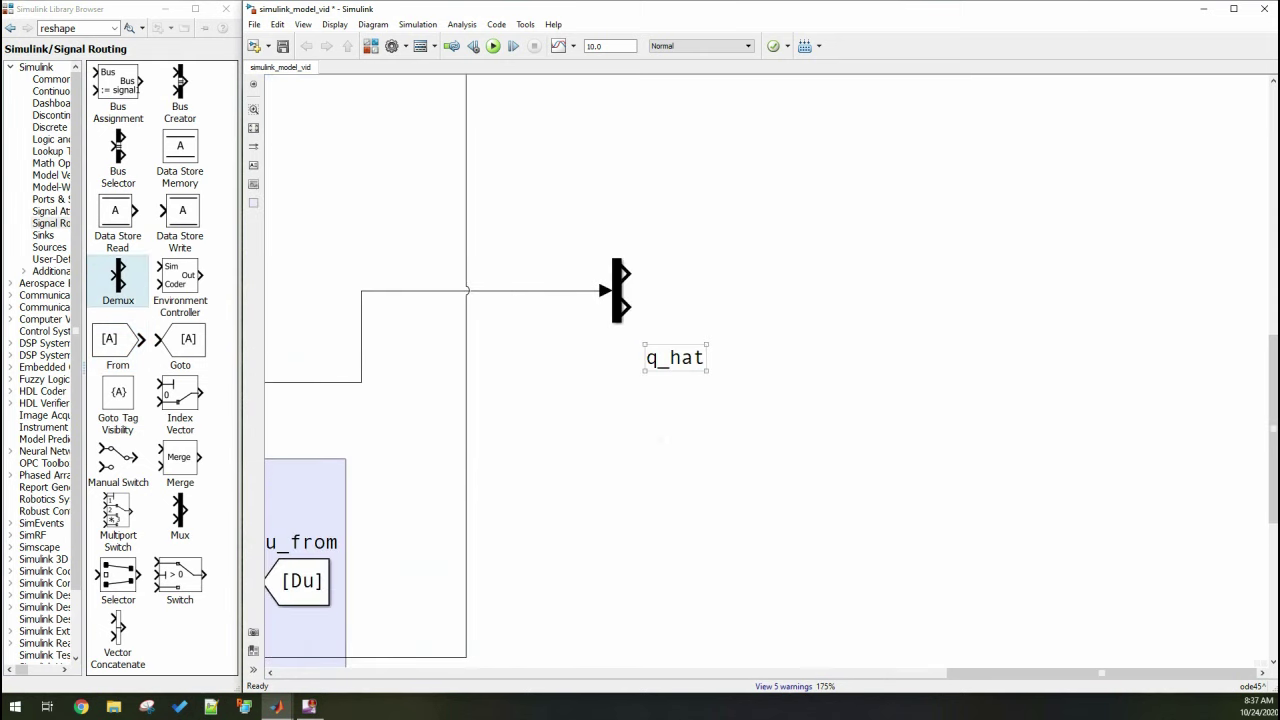
{"action": "scroll", "coordinate": [450, 370], "scroll_direction": "up", "scroll_amount": 1}
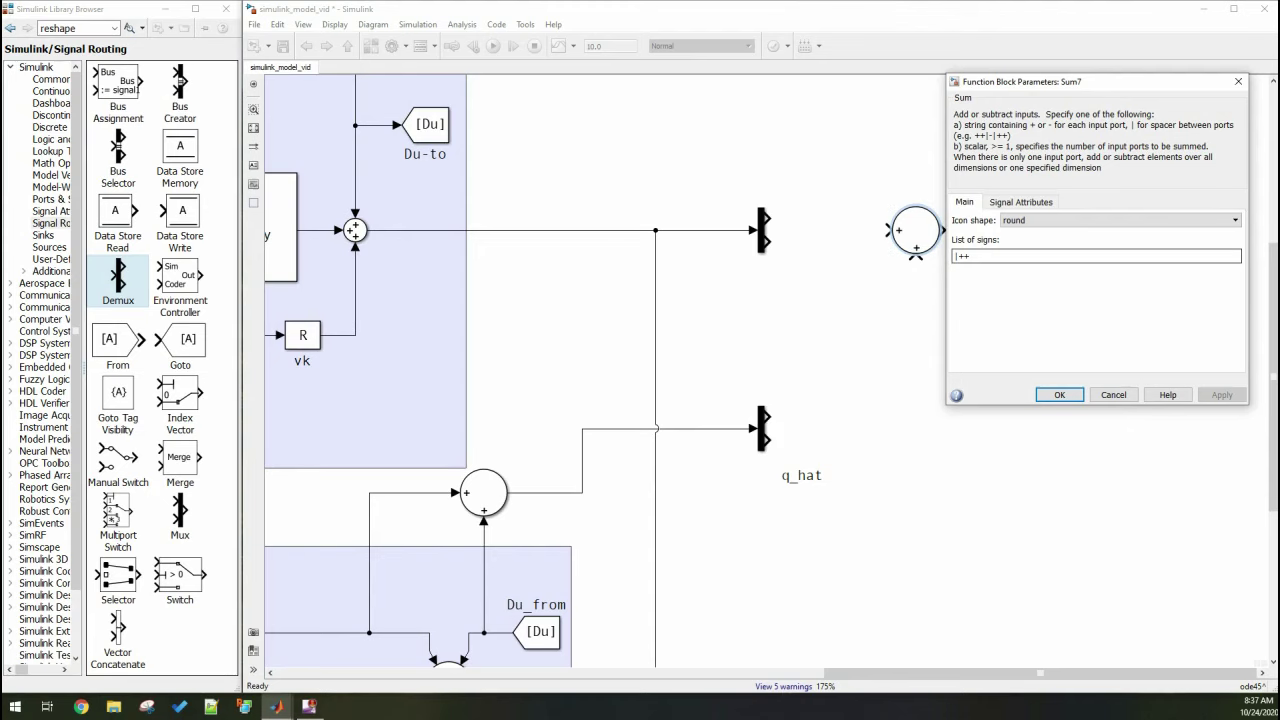
{"action": "key", "text": "Return"}
{"action": "left_click_drag", "start_coordinate": [768, 442], "coordinate": [915, 258]}
{"action": "left_click_drag", "start_coordinate": [915, 230], "coordinate": [915, 241]}
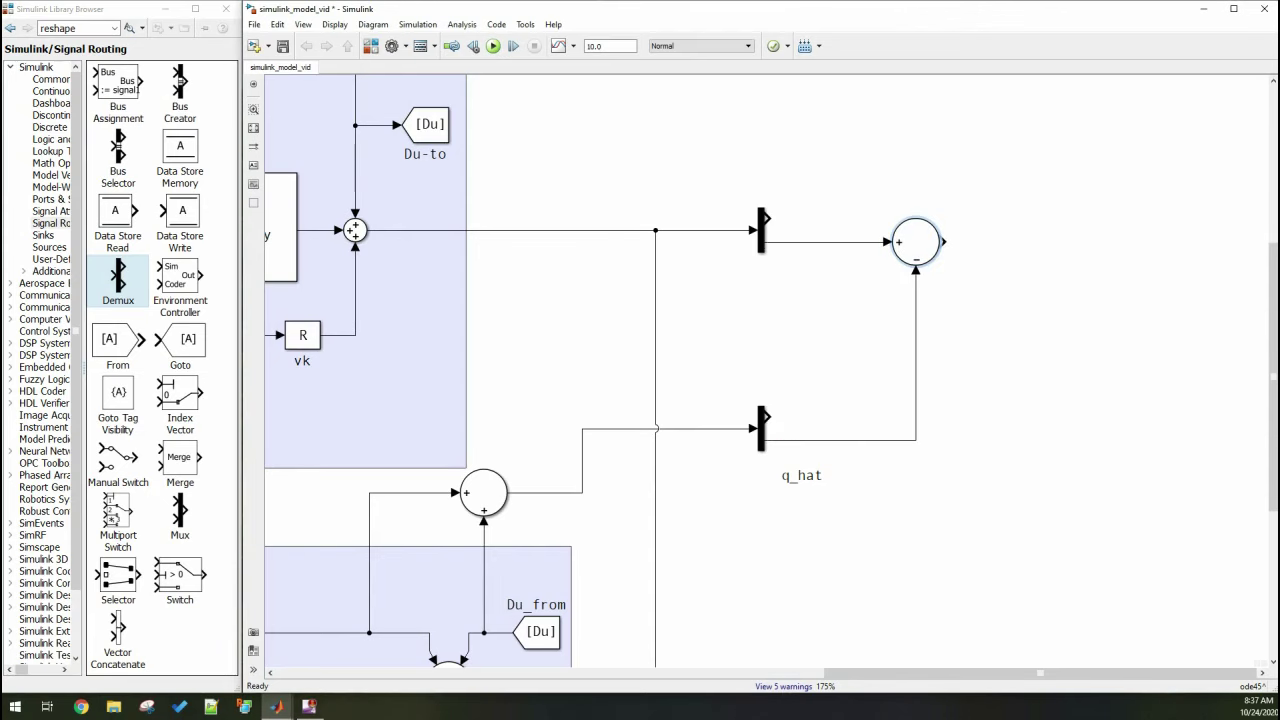
{"action": "left_click", "coordinate": [51, 79]}
{"action": "scroll", "coordinate": [135, 400], "scroll_direction": "down", "scroll_amount": 5}
{"action": "left_click_drag", "start_coordinate": [136, 478], "coordinate": [1045, 248]}
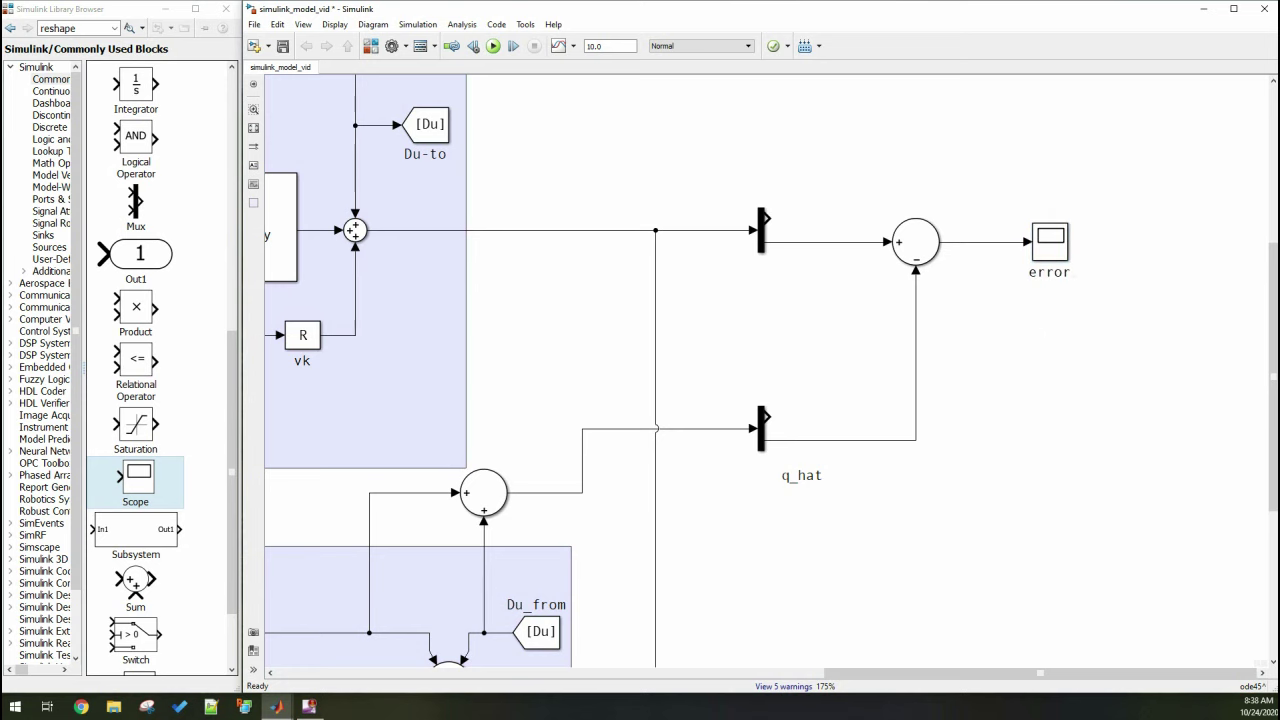
Name the upper demux output q and place a qhat > theta_hat integrator on the q_hat branch
{"action": "double_click", "coordinate": [800, 242]}
{"action": "type", "text": "q"}
{"action": "scroll", "coordinate": [760, 370], "scroll_direction": "down", "scroll_amount": 3}
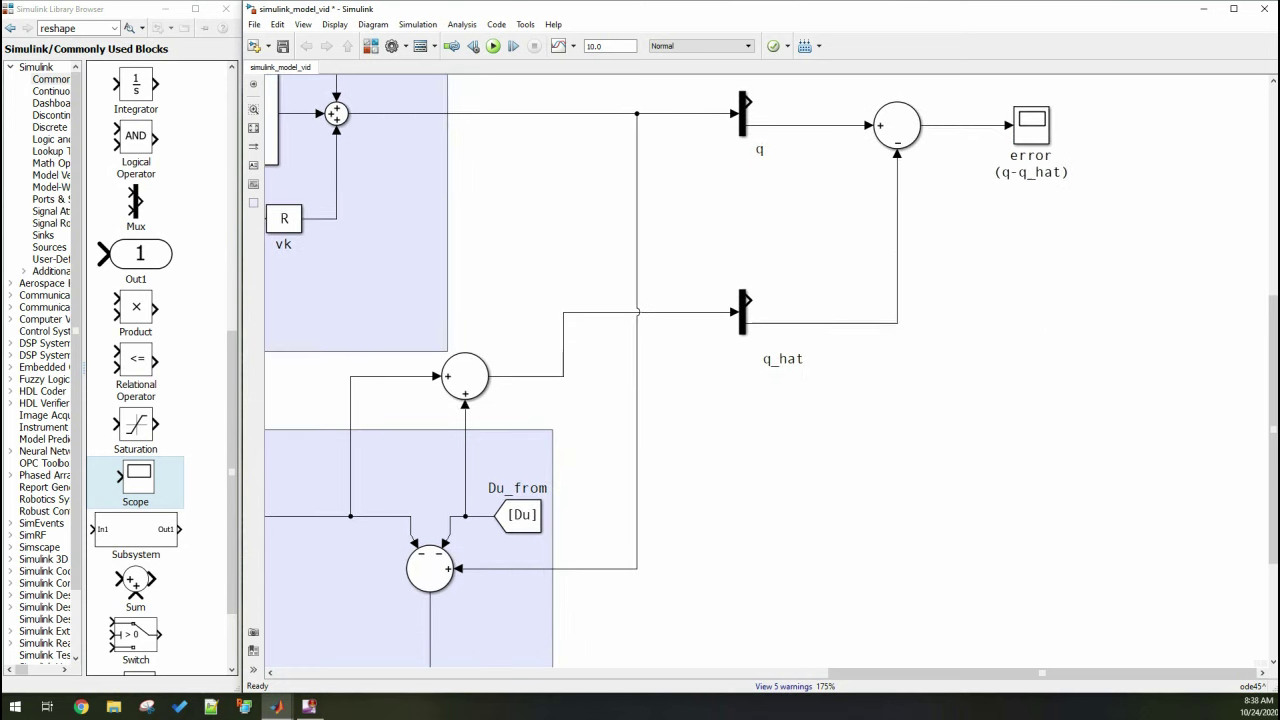
{"action": "scroll", "coordinate": [766, 375], "scroll_direction": "down", "scroll_amount": 3}
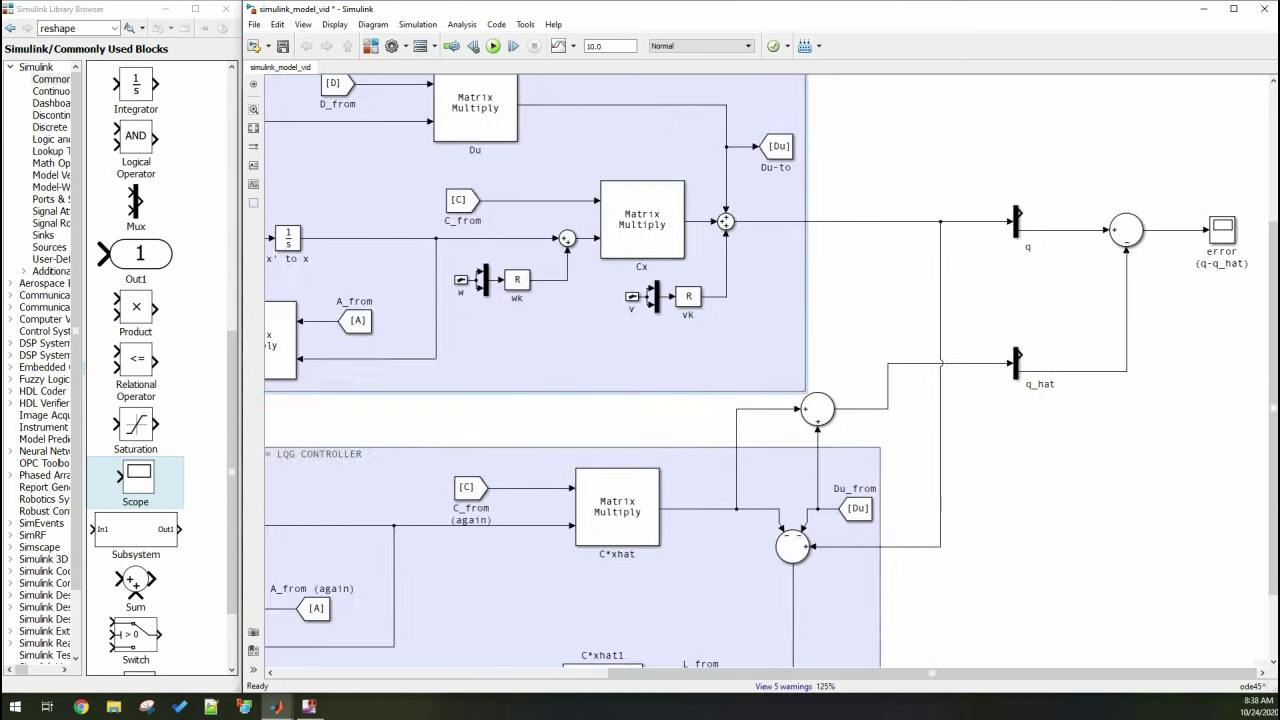
{"action": "left_click_drag", "start_coordinate": [1228, 426], "coordinate": [1211, 383]}
{"action": "scroll", "coordinate": [1211, 383], "scroll_direction": "up", "scroll_amount": 3}
{"action": "scroll", "coordinate": [850, 384], "scroll_direction": "up", "scroll_amount": 2}
{"action": "left_click_drag", "start_coordinate": [819, 372], "coordinate": [799, 367]}
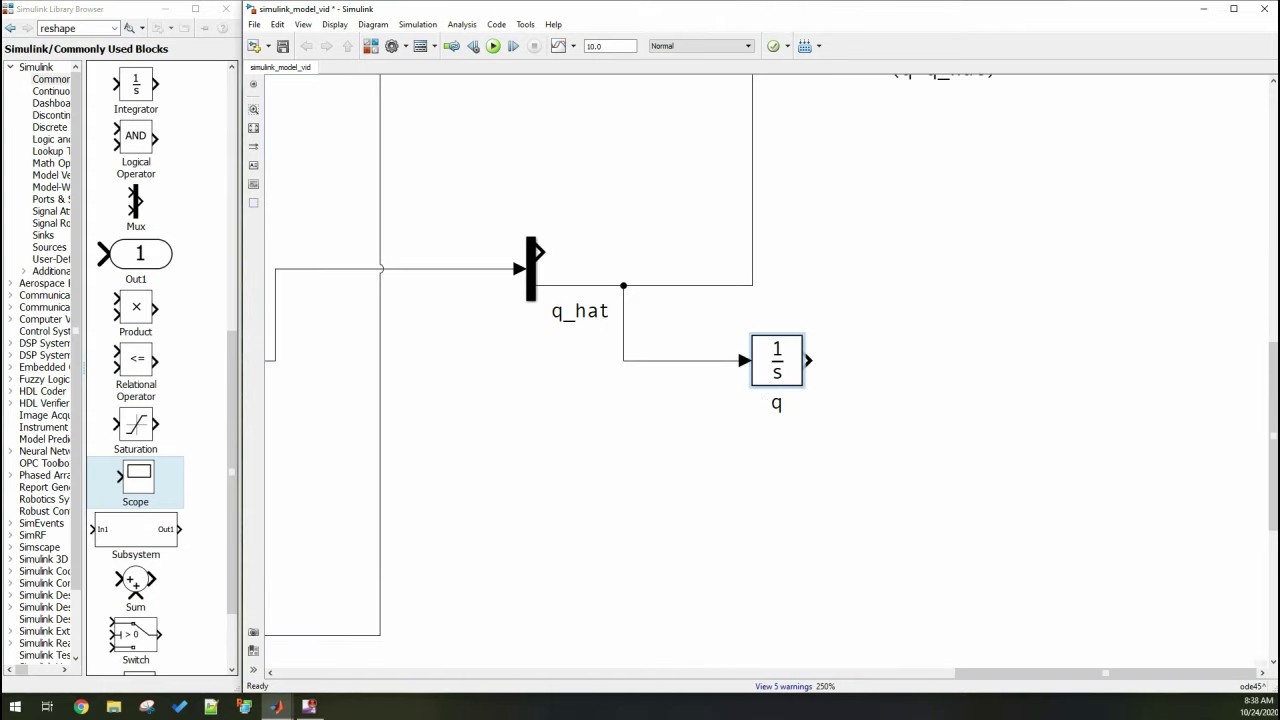
{"action": "type", "text": "qhat > theta_hat"}
Move the MATRICES area up and to the left
{"action": "scroll", "coordinate": [810, 358], "scroll_direction": "down", "scroll_amount": 2}
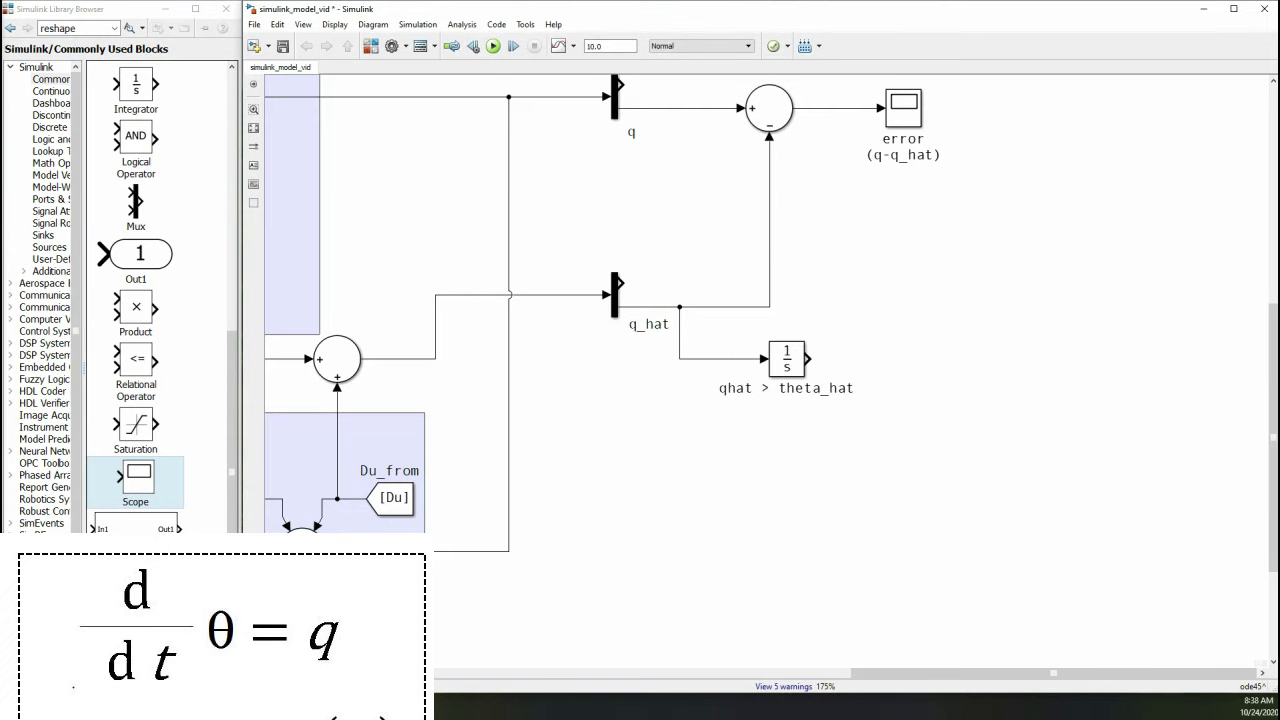
{"action": "scroll", "coordinate": [760, 370], "scroll_direction": "down", "scroll_amount": 3}
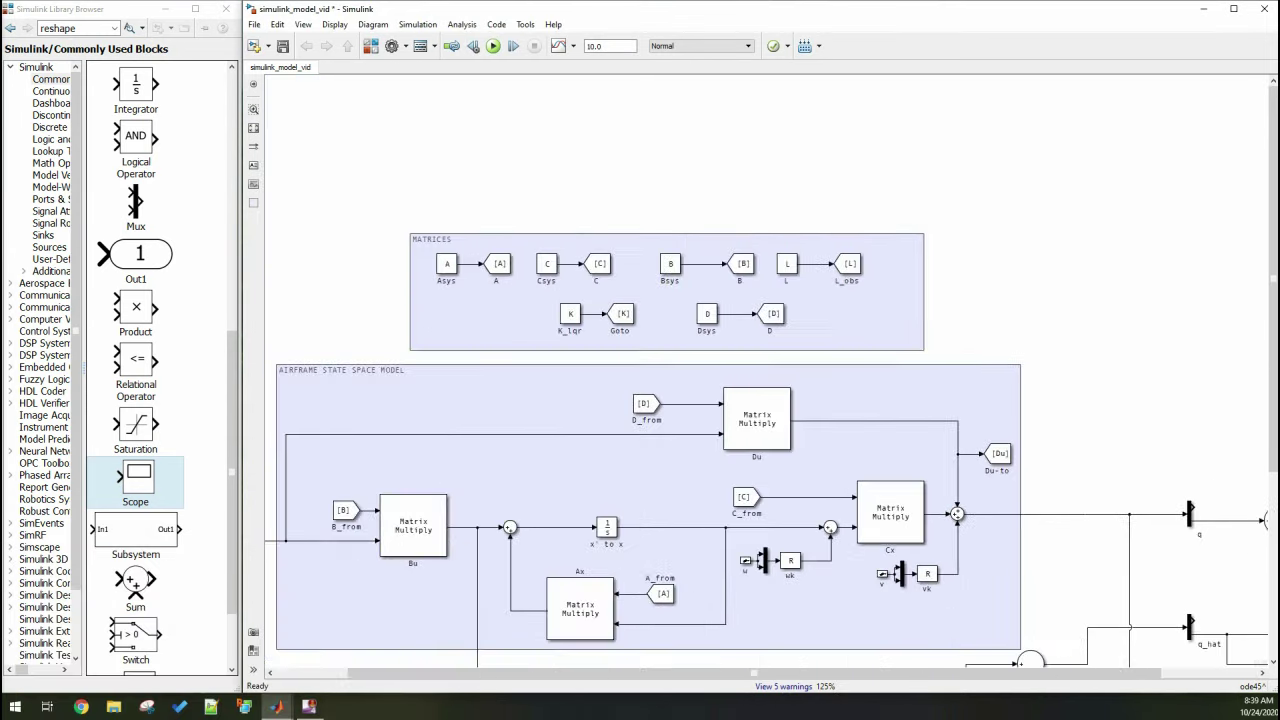
{"action": "scroll", "coordinate": [1092, 415], "scroll_direction": "down", "scroll_amount": 2}
{"action": "left_click_drag", "start_coordinate": [976, 362], "coordinate": [750, 267]}
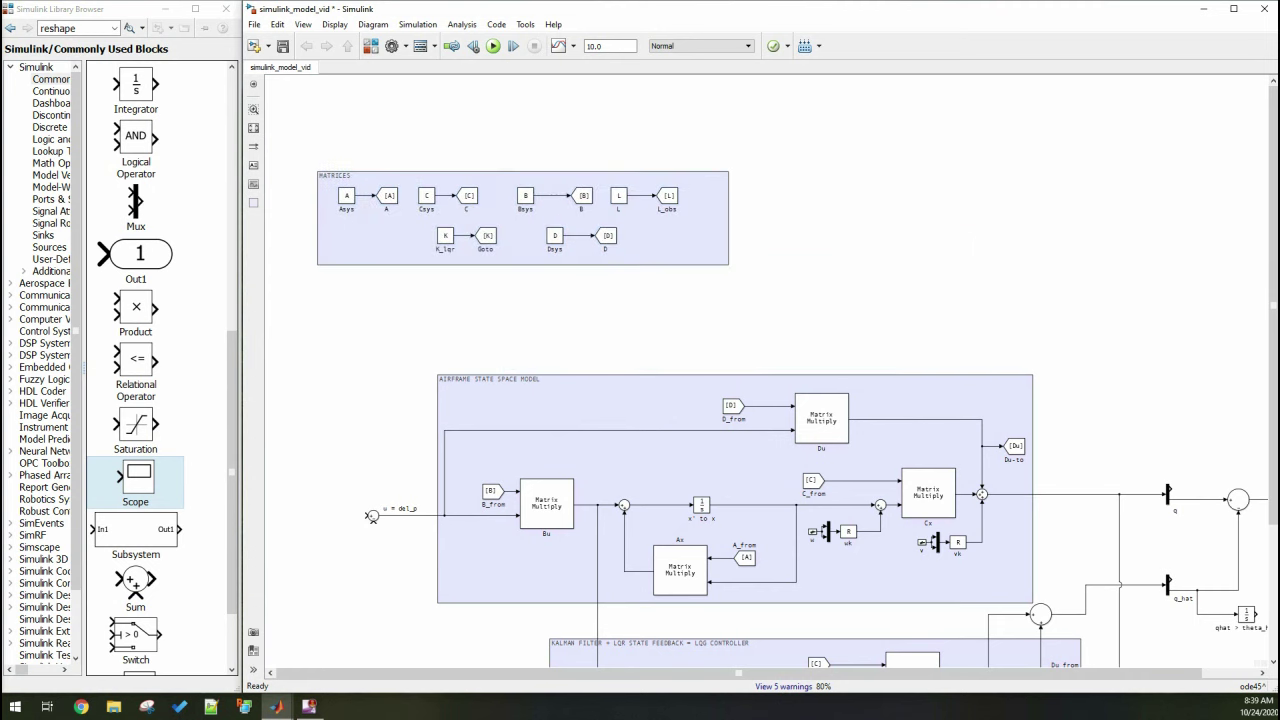
{"action": "scroll", "coordinate": [1212, 511], "scroll_direction": "up", "scroll_amount": 4}
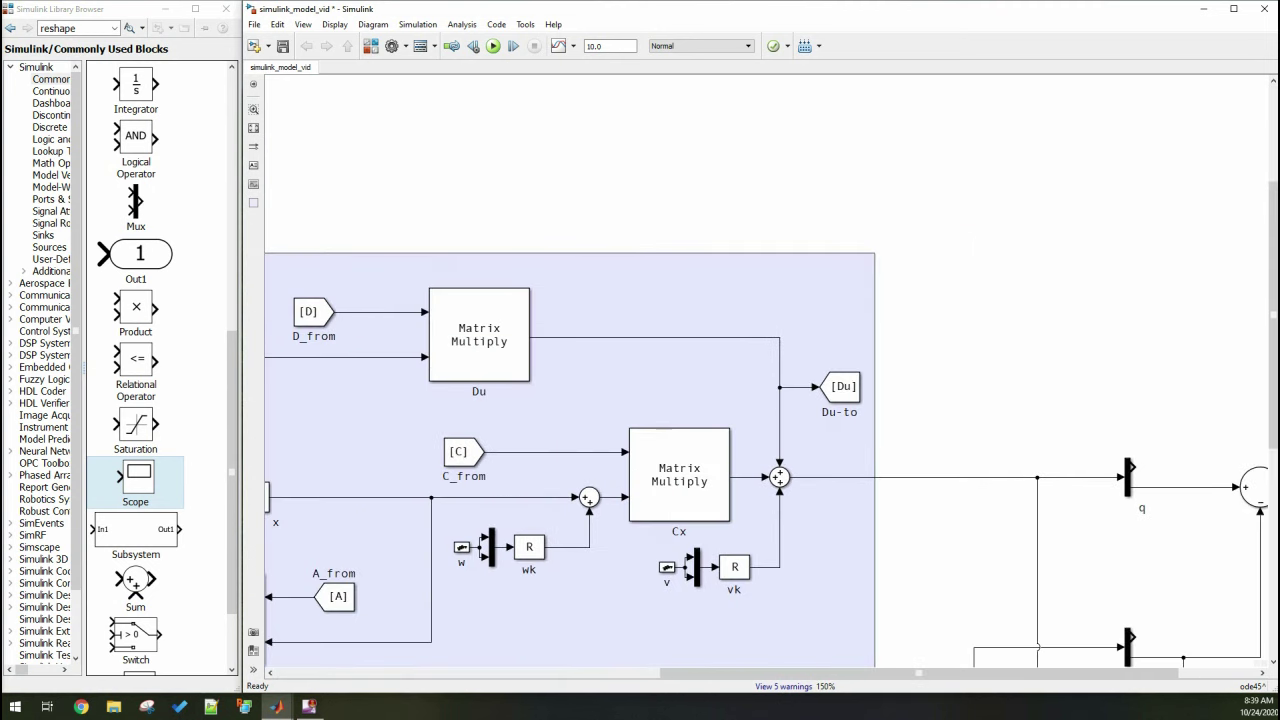
{"action": "scroll", "coordinate": [760, 470], "scroll_direction": "down", "scroll_amount": 1}
{"action": "scroll", "coordinate": [760, 470], "scroll_direction": "up", "scroll_amount": 1}
{"action": "left_click_drag", "start_coordinate": [1258, 487], "coordinate": [1062, 271]}
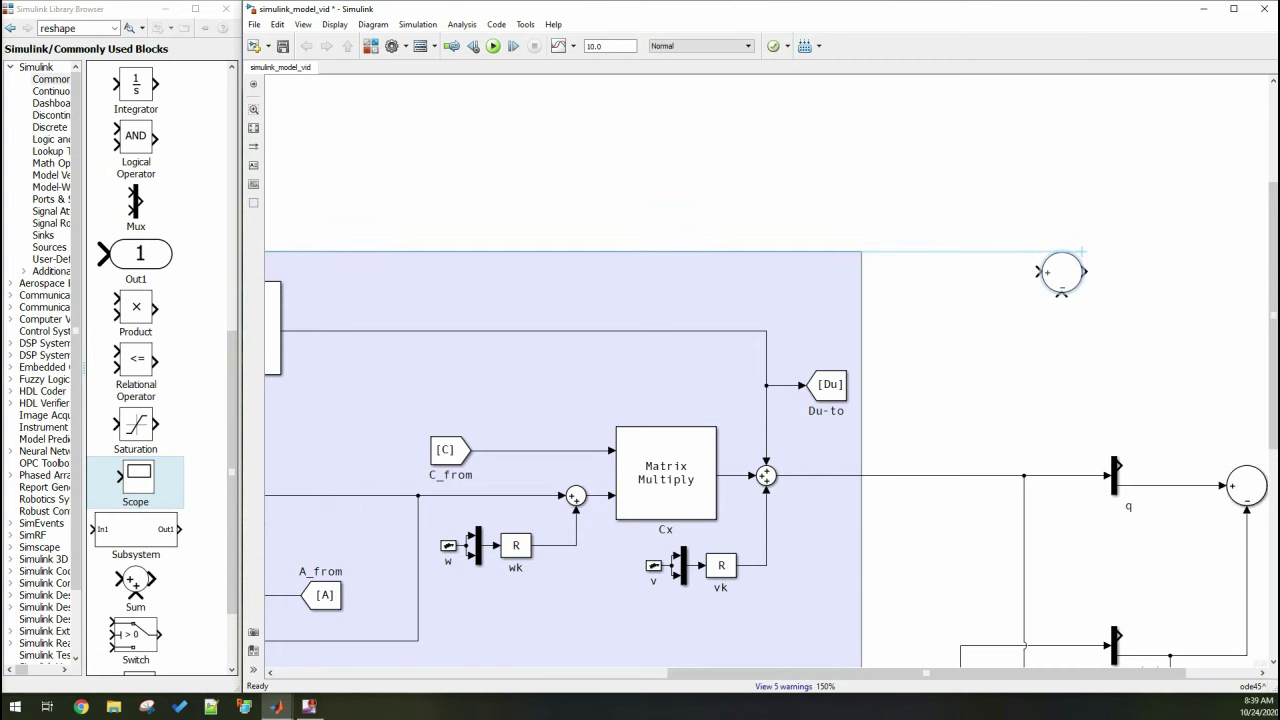
{"action": "key", "text": "Escape"}
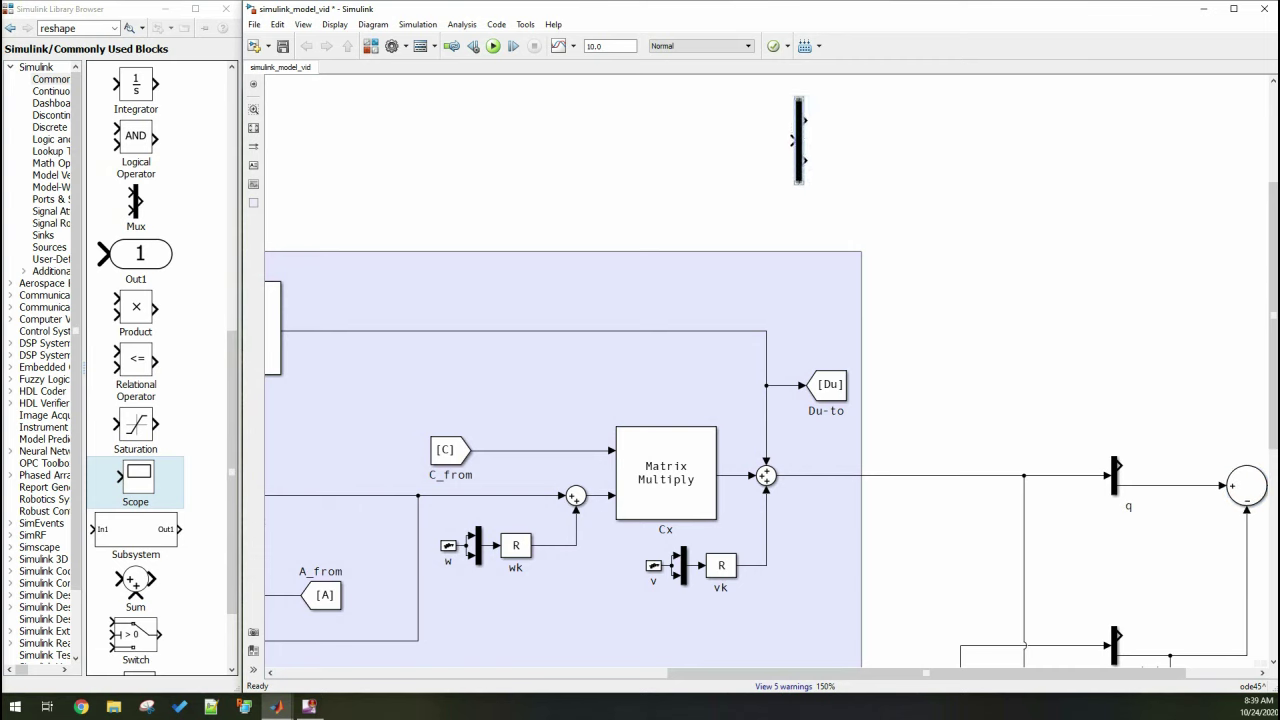
Route the true state into a demux labelled AoA and q, and label the q > theta integrator
{"action": "left_click_drag", "start_coordinate": [448, 450], "coordinate": [528, 450]}
{"action": "left_click_drag", "start_coordinate": [794, 140], "coordinate": [460, 495]}
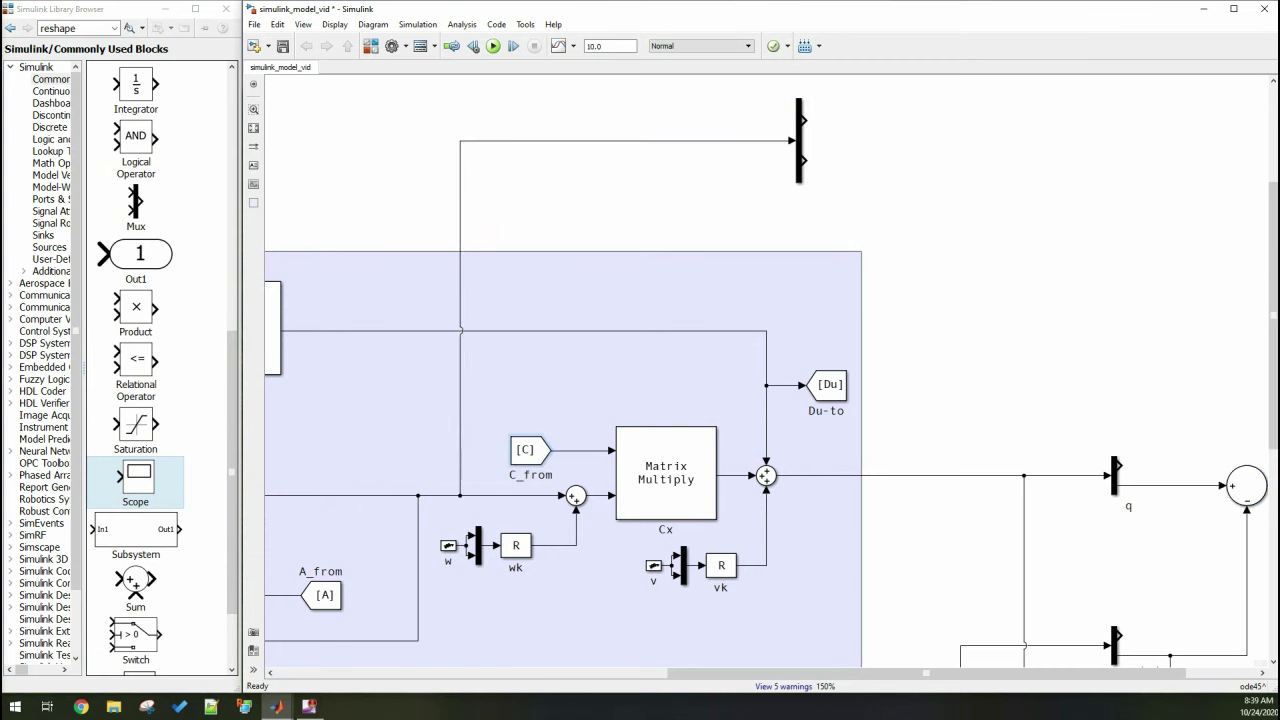
{"action": "double_click", "coordinate": [765, 140]}
{"action": "type", "text": "AoA"}
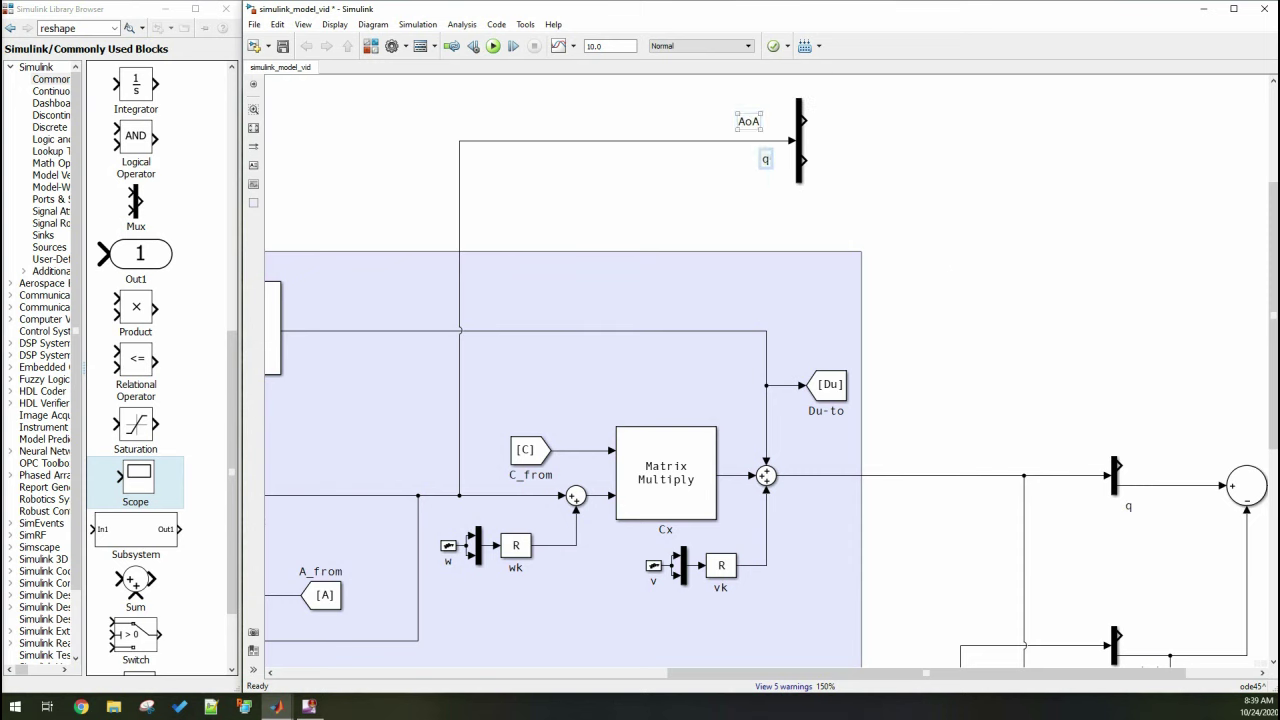
{"action": "scroll", "coordinate": [766, 405], "scroll_direction": "down", "scroll_amount": 1}
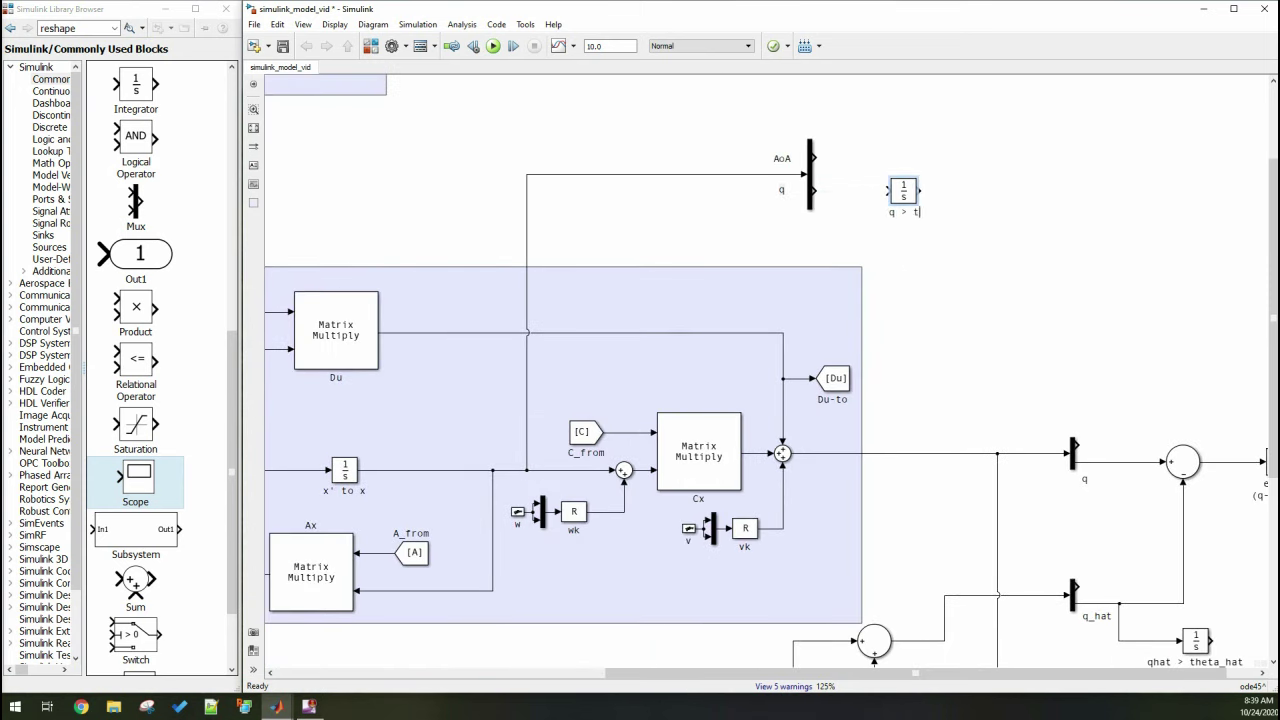
{"action": "type", "text": "heta"}
Undo the last three wiring edits and paste a Matrix Multiply block into the Kalman filter area
{"action": "key", "text": "ctrl+z"}
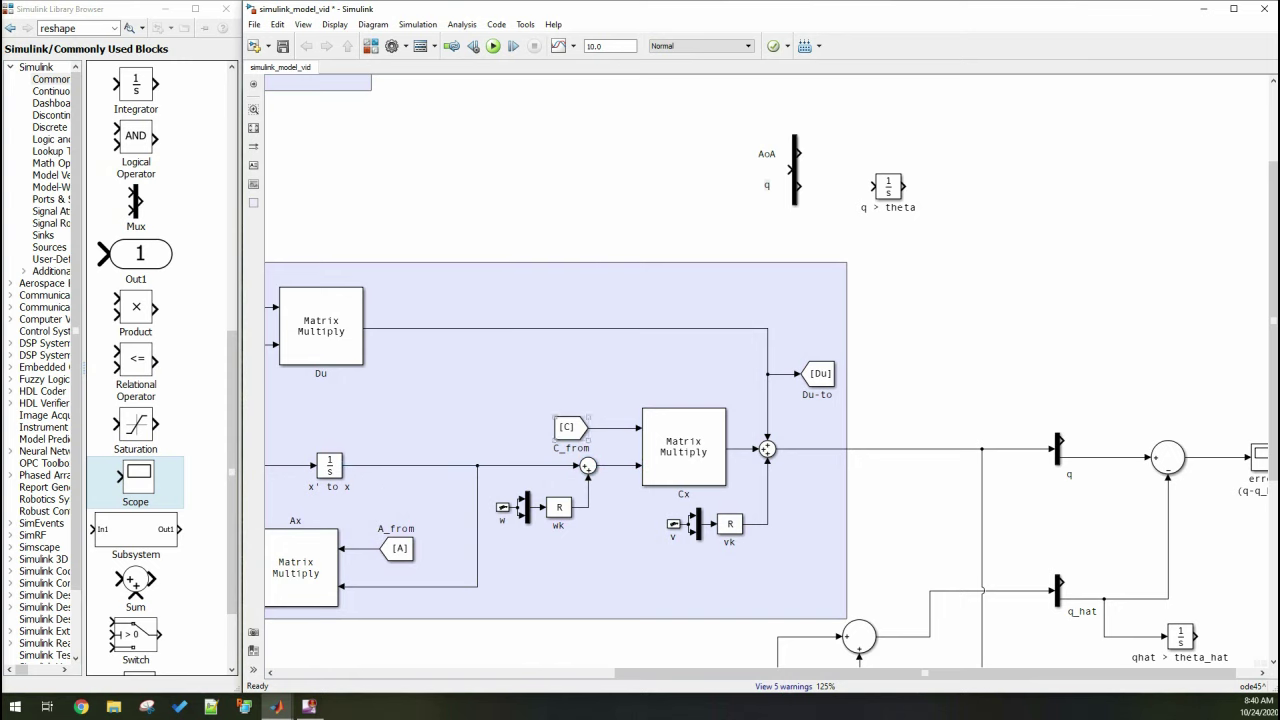
{"action": "key", "text": "ctrl+z"}
{"action": "key", "text": "ctrl+z"}
{"action": "key", "text": "ctrl+z"}
{"action": "key", "text": "ctrl+z"}
{"action": "key", "text": "ctrl+z"}
{"action": "key", "text": "ctrl+z"}
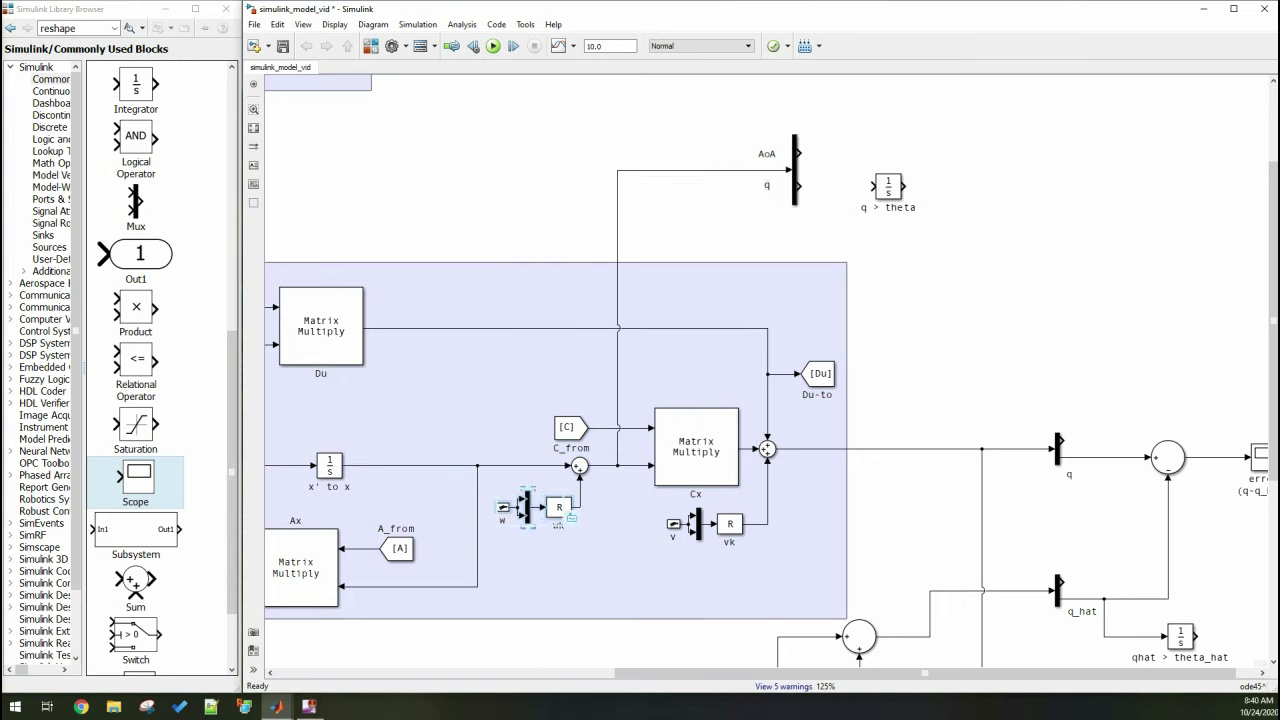
{"action": "key", "text": "ctrl+z"}
{"action": "key", "text": "ctrl+z"}
{"action": "key", "text": "ctrl+z"}
{"action": "key", "text": "ctrl+z"}
{"action": "key", "text": "ctrl+z"}
{"action": "key", "text": "ctrl+z"}
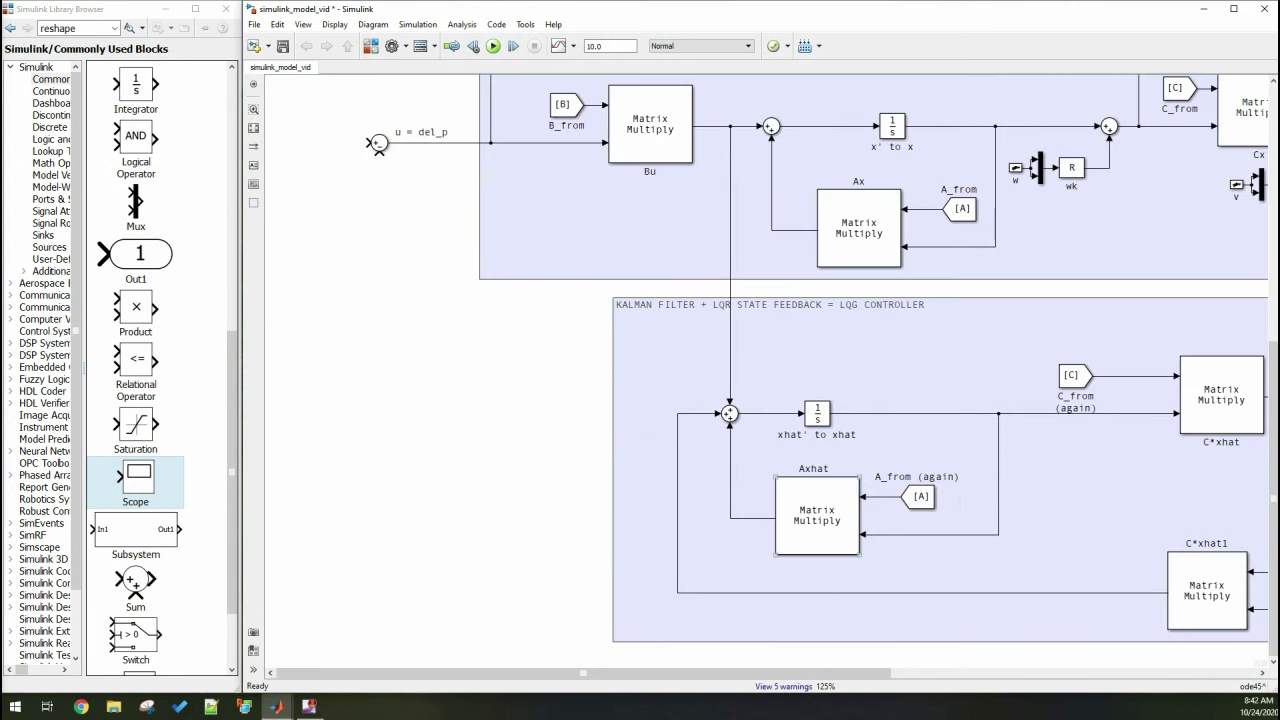
{"action": "key", "text": "ctrl+v"}
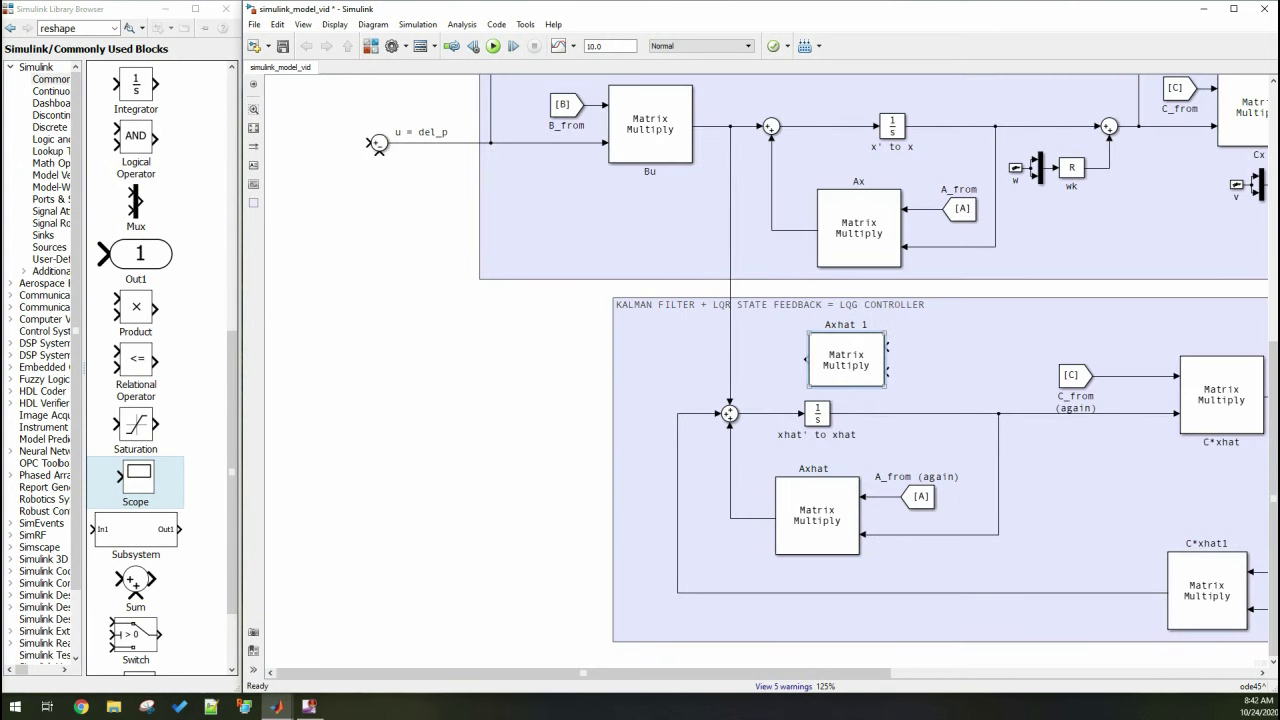
Wire xhat into the new multiply block and paste a From block with tag K
{"action": "left_click_drag", "start_coordinate": [886, 372], "coordinate": [998, 413]}
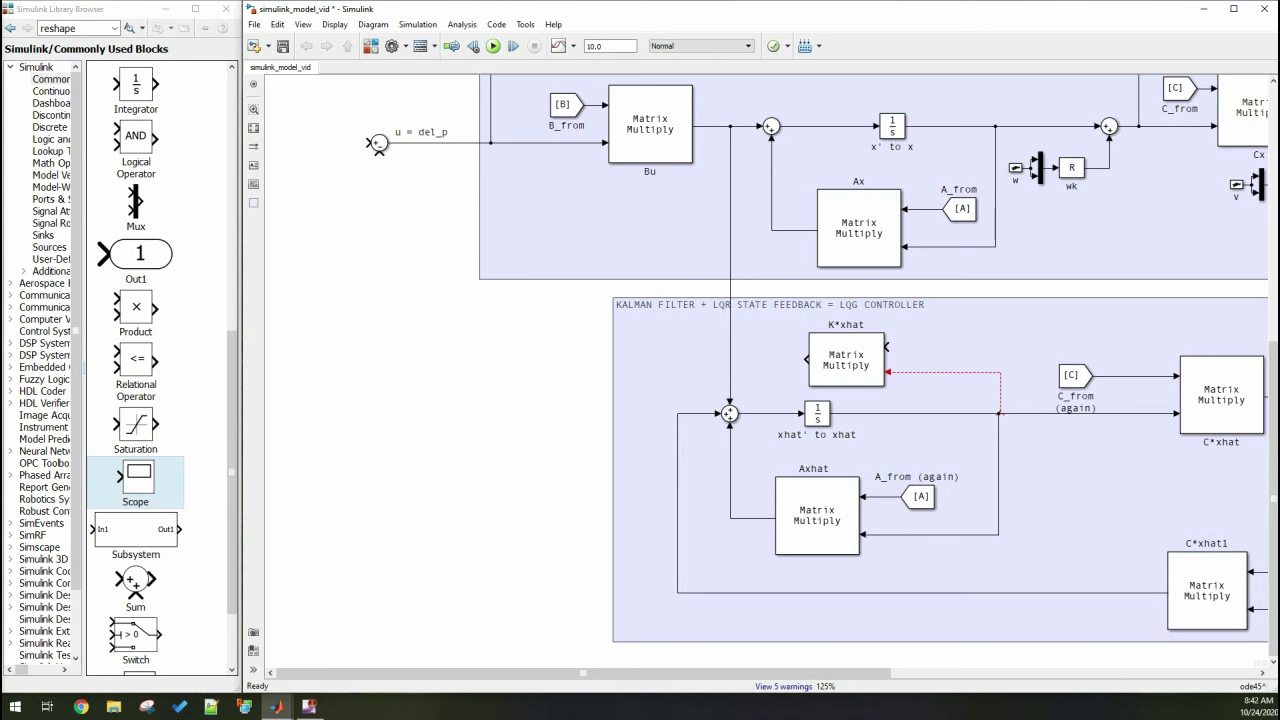
{"action": "key", "text": "ctrl+v"}
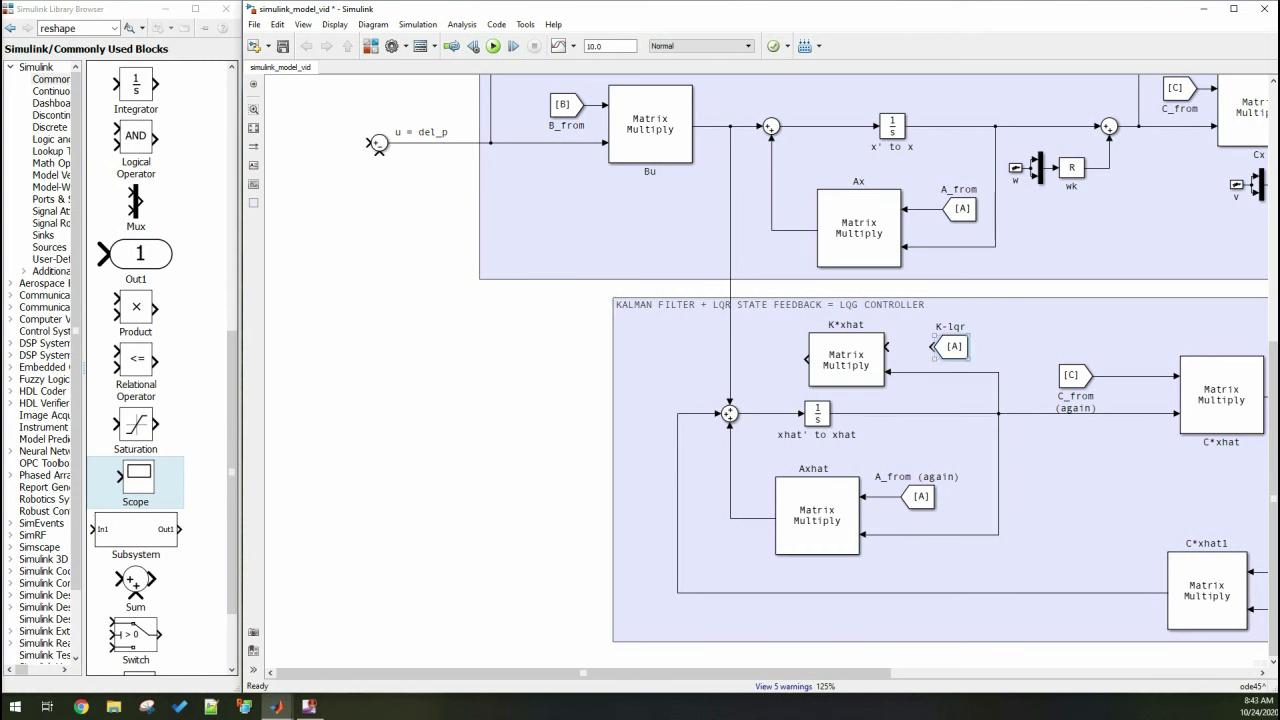
{"action": "double_click", "coordinate": [953, 346]}
{"action": "type", "text": "K"}
{"action": "key", "text": "Return"}
Connect the K From block to K*xhat and route its output to the u = del_p sum
{"action": "left_click_drag", "start_coordinate": [934, 347], "coordinate": [886, 347]}
{"action": "mouse_move", "coordinate": [808, 358]}
{"action": "left_mouse_down"}
{"action": "mouse_move", "coordinate": [376, 210]}
{"action": "mouse_move", "coordinate": [378, 151]}
{"action": "left_mouse_up"}
{"action": "key", "text": "space"}
{"action": "scroll", "coordinate": [770, 375], "scroll_direction": "up", "scroll_amount": 5}
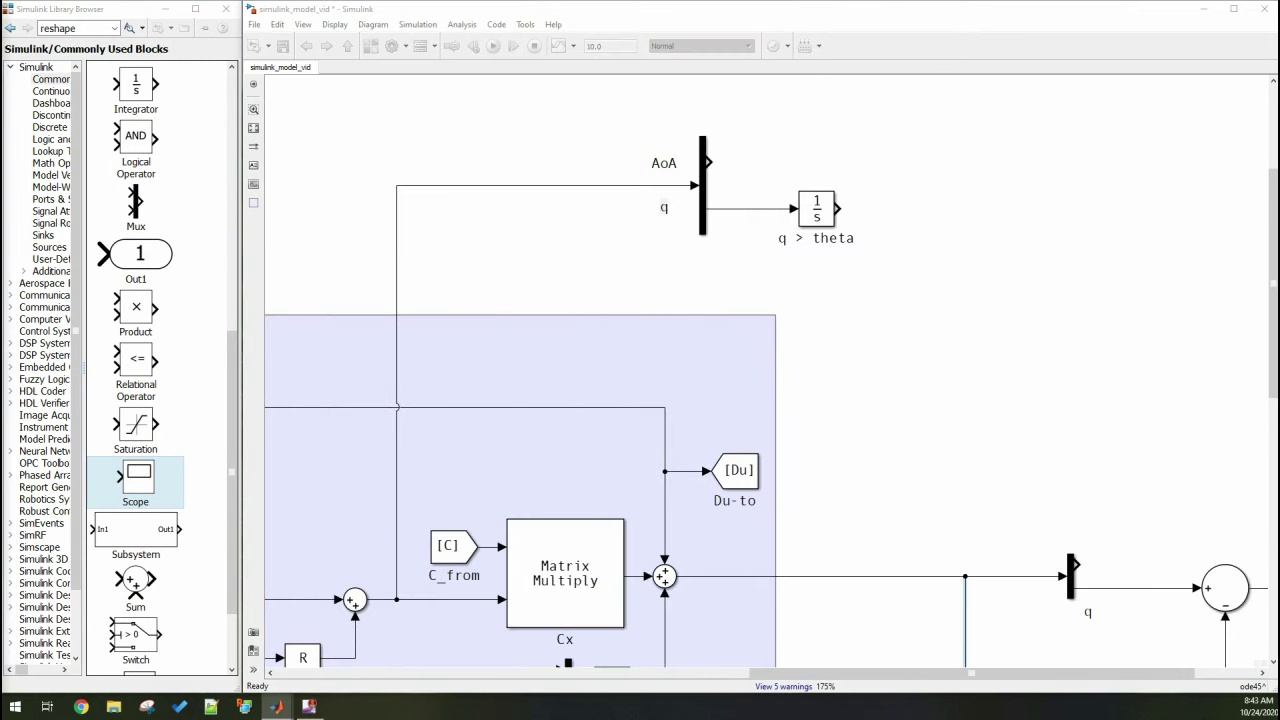
Add a new mux and label its output signal Az
{"action": "left_click_drag", "start_coordinate": [135, 200], "coordinate": [750, 490]}
{"action": "scroll", "coordinate": [770, 375], "scroll_direction": "right", "scroll_amount": 4}
{"action": "scroll", "coordinate": [770, 375], "scroll_direction": "up", "scroll_amount": 1}
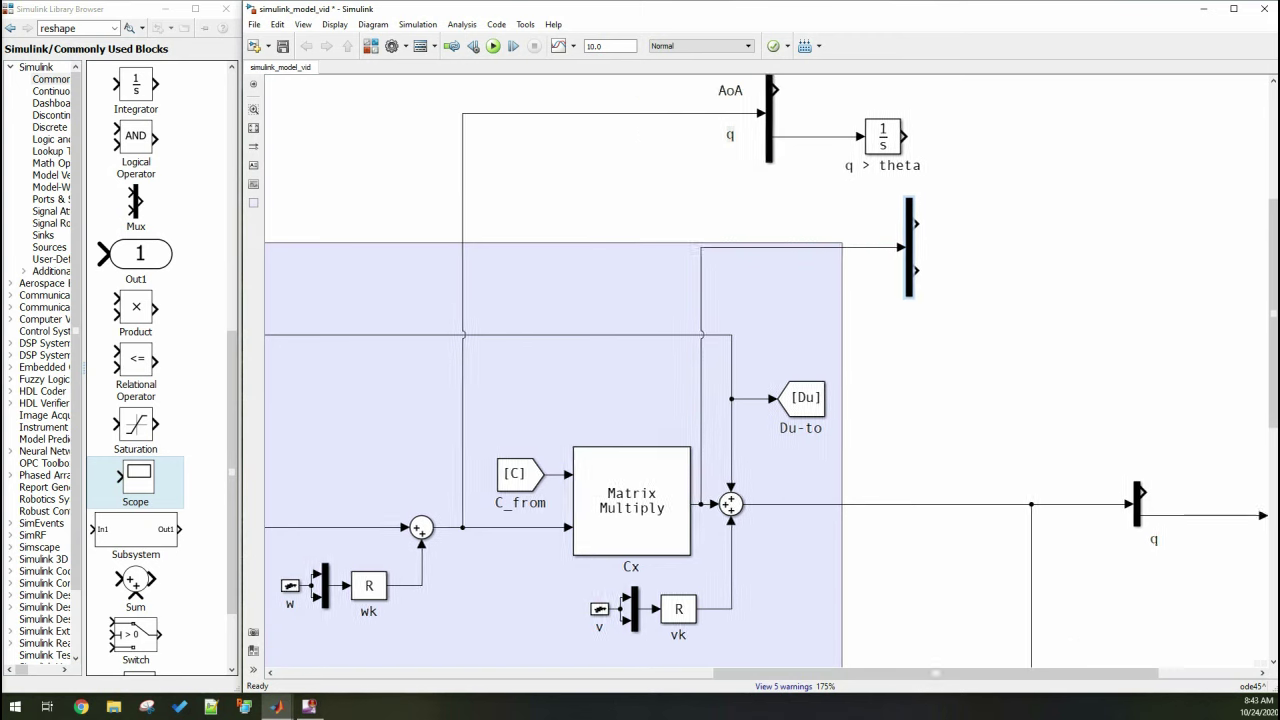
{"action": "double_click", "coordinate": [739, 303]}
{"action": "type", "text": "Az"}
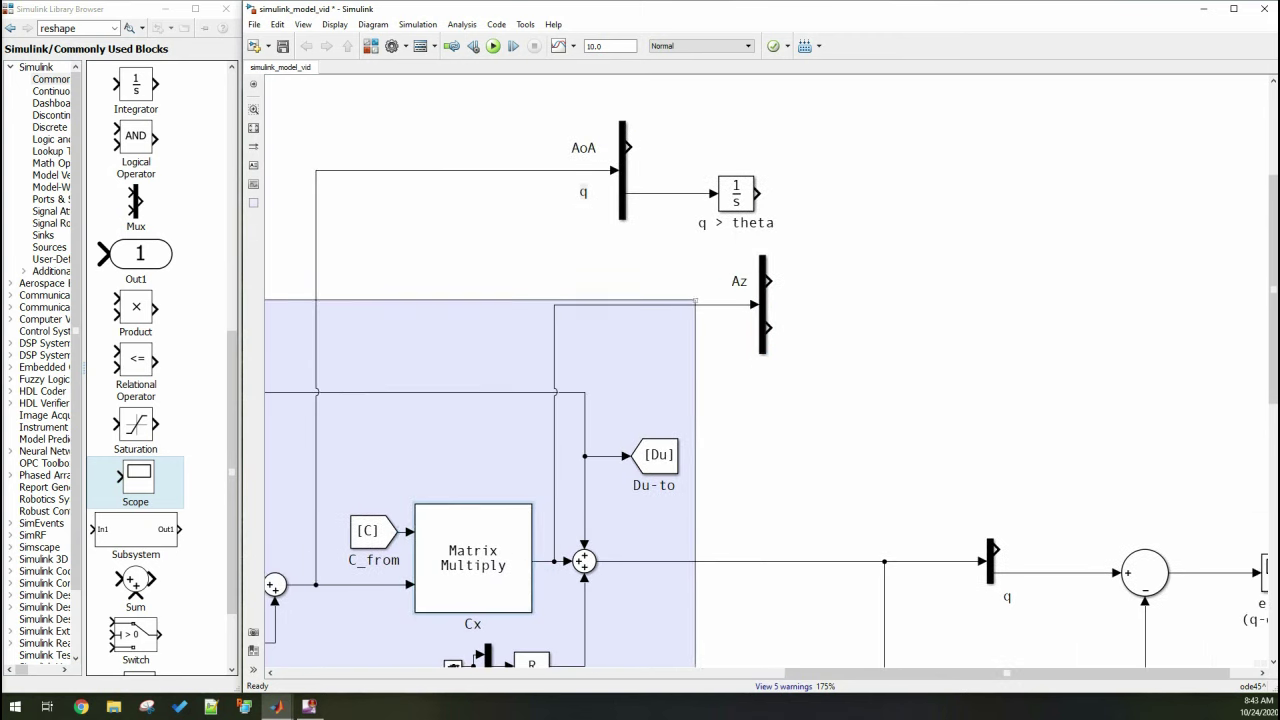
{"action": "scroll", "coordinate": [770, 375], "scroll_direction": "left", "scroll_amount": 2}
{"action": "scroll", "coordinate": [770, 375], "scroll_direction": "right", "scroll_amount": 1}
Add output ports for AoA, q and qhat beside their signals
{"action": "left_click_drag", "start_coordinate": [140, 254], "coordinate": [695, 148]}
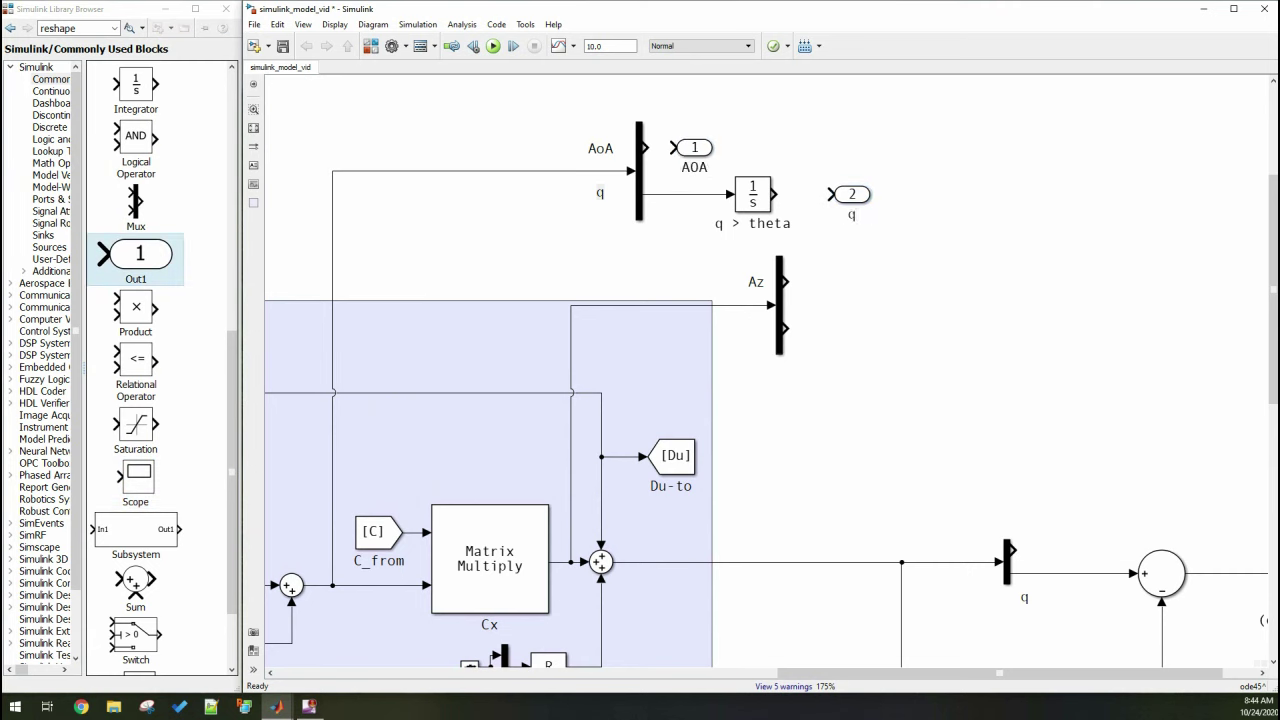
{"action": "left_click_drag", "start_coordinate": [822, 247], "coordinate": [851, 281]}
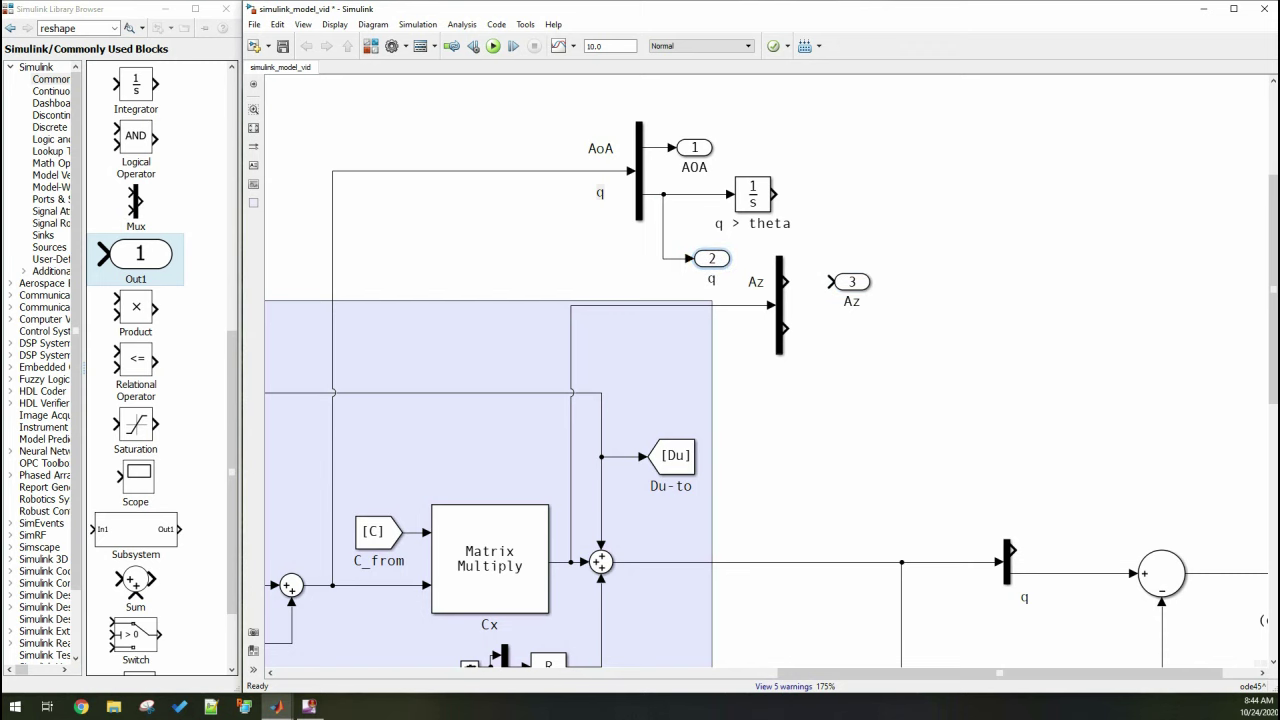
{"action": "scroll", "coordinate": [760, 400], "scroll_direction": "down", "scroll_amount": 3}
{"action": "scroll", "coordinate": [760, 400], "scroll_direction": "right", "scroll_amount": 4}
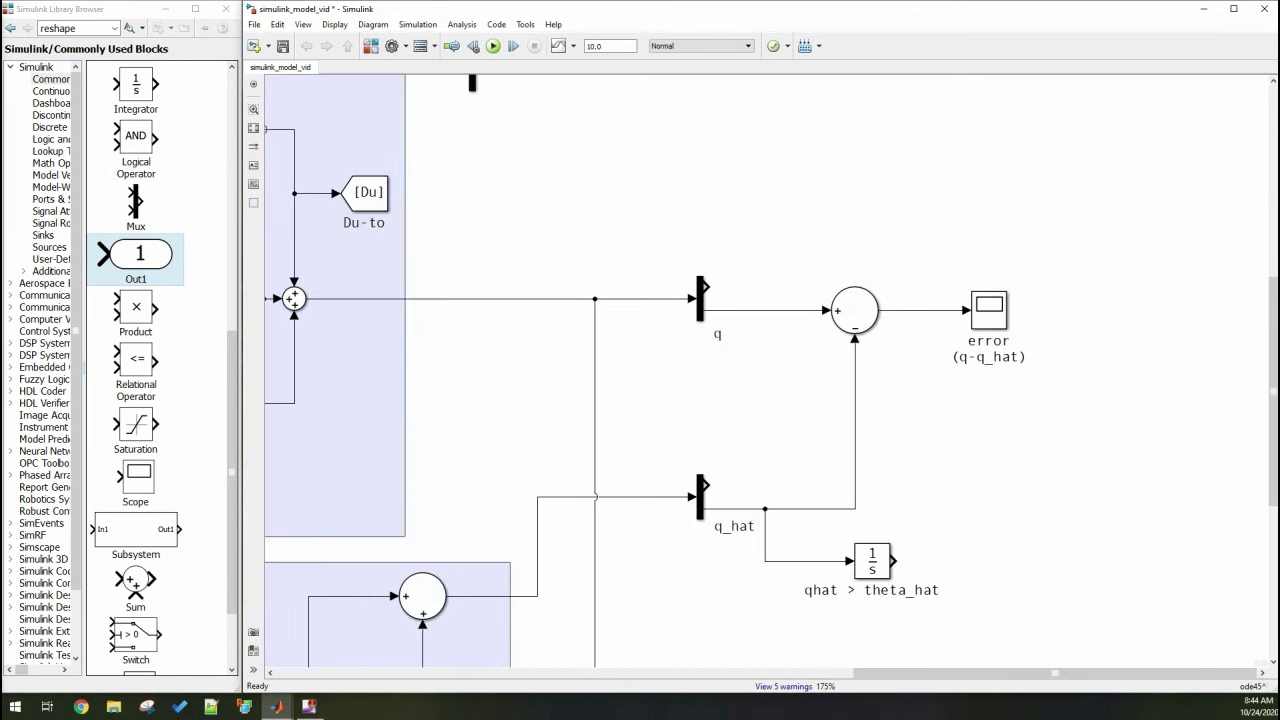
{"action": "key", "text": "ctrl+v"}
{"action": "type", "text": "hat"}
{"action": "scroll", "coordinate": [640, 370], "scroll_direction": "down", "scroll_amount": 3}
{"action": "scroll", "coordinate": [640, 370], "scroll_direction": "right", "scroll_amount": 2}
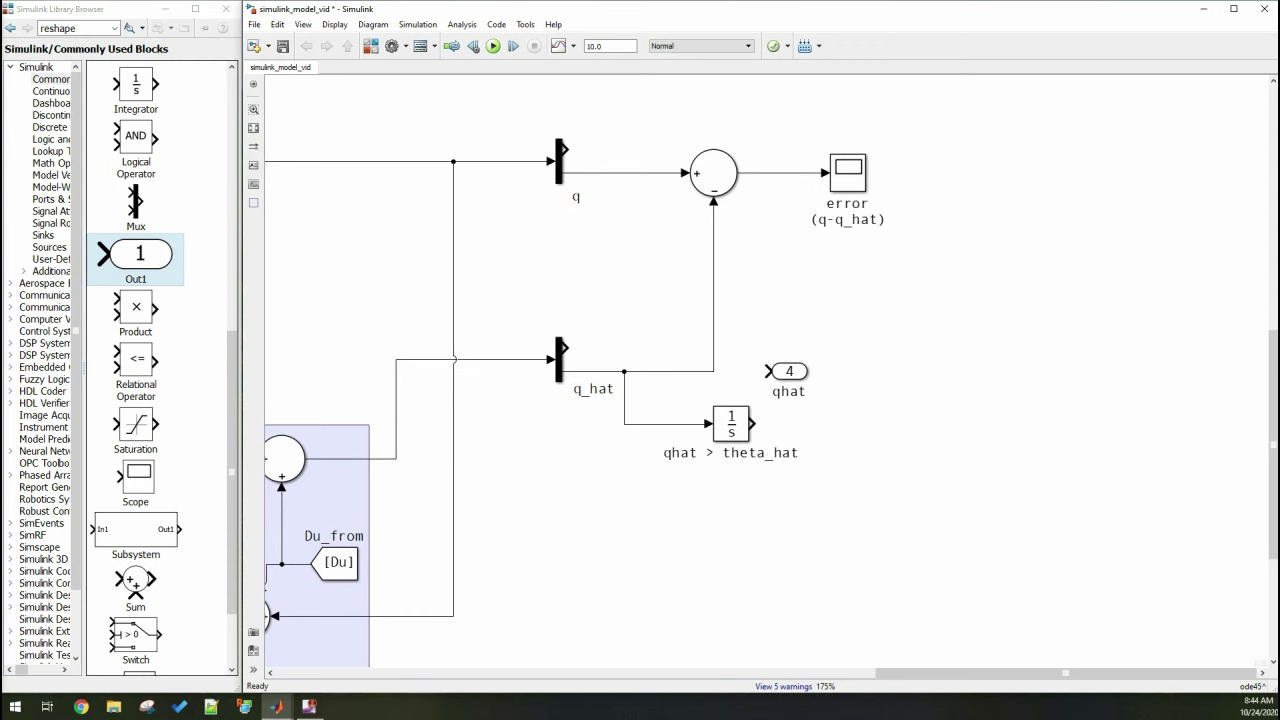
Copy-paste output ports for theta and theta_hat, attaching port 6 to the integrator output
{"action": "key", "text": "ctrl+c"}
{"action": "scroll", "coordinate": [760, 370], "scroll_direction": "up", "scroll_amount": 4}
{"action": "scroll", "coordinate": [760, 370], "scroll_direction": "left", "scroll_amount": 2}
{"action": "key", "text": "ctrl+v"}
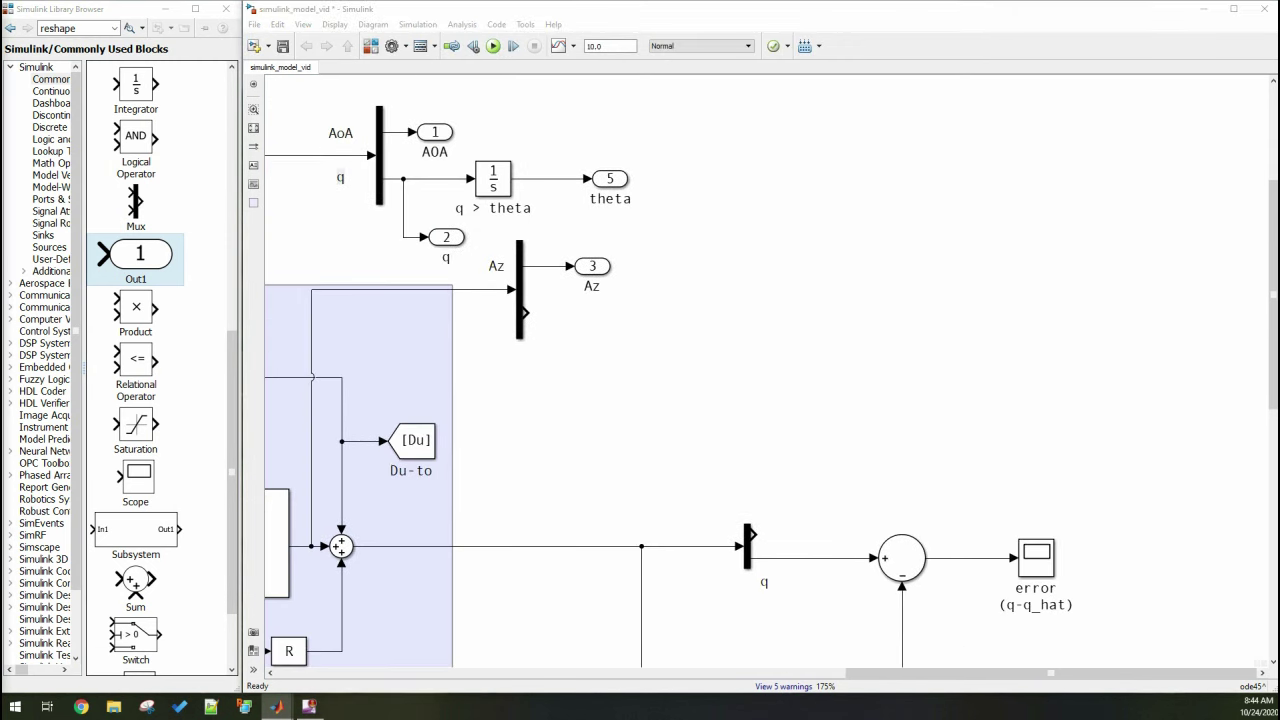
{"action": "key", "text": "ctrl+c"}
{"action": "scroll", "coordinate": [760, 370], "scroll_direction": "down", "scroll_amount": 3}
{"action": "scroll", "coordinate": [760, 370], "scroll_direction": "right", "scroll_amount": 5}
{"action": "key", "text": "ctrl+v"}
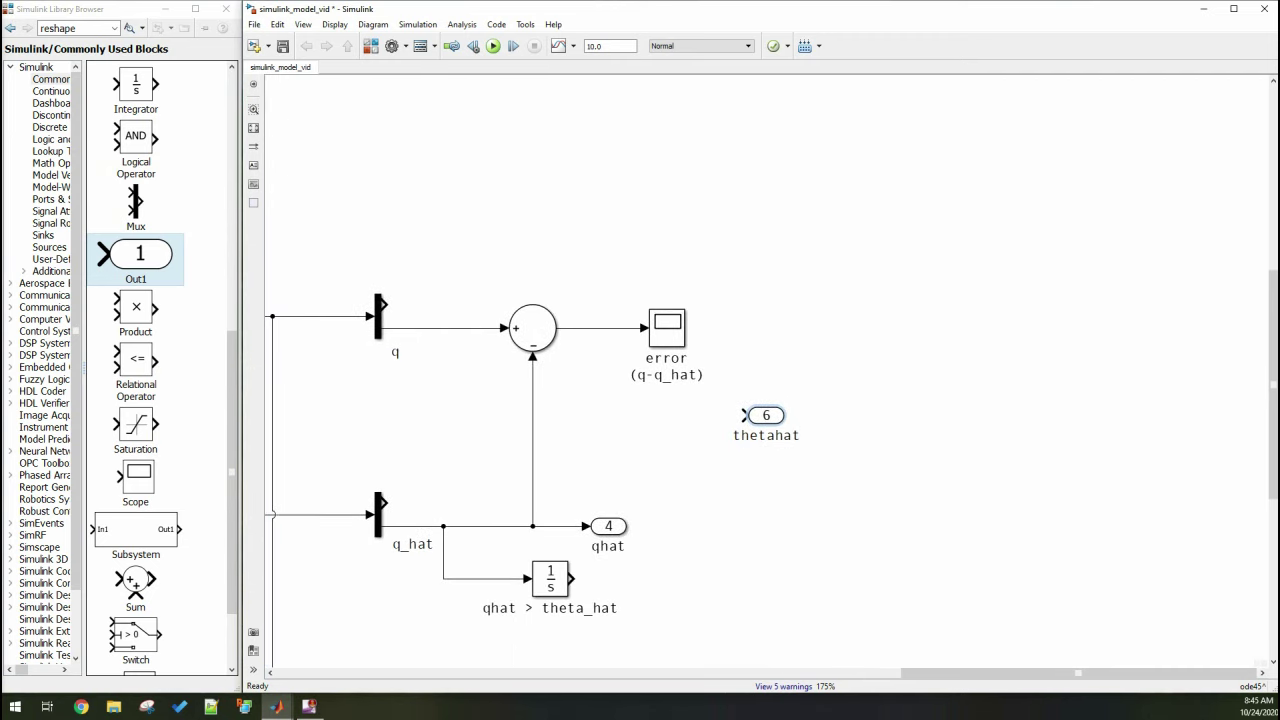
{"action": "left_click_drag", "start_coordinate": [766, 415], "coordinate": [729, 578]}
{"action": "scroll", "coordinate": [760, 370], "scroll_direction": "down", "scroll_amount": 3}
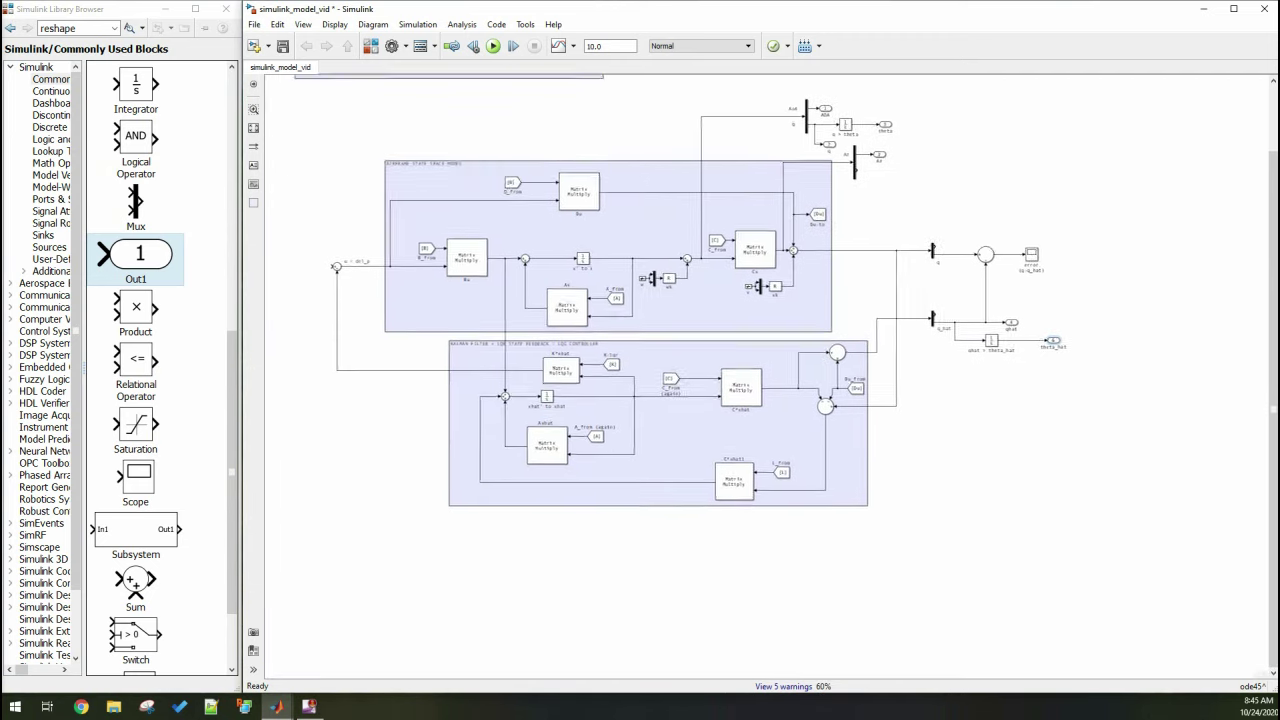
Search the library for 'In' and drop an In1 port beside the u = del_p sum
{"action": "scroll", "coordinate": [760, 370], "scroll_direction": "up", "scroll_amount": 2}
{"action": "scroll", "coordinate": [135, 370], "scroll_direction": "up", "scroll_amount": 5}
{"action": "left_click", "coordinate": [50, 223]}
{"action": "double_click", "coordinate": [78, 28]}
{"action": "type", "text": "In"}
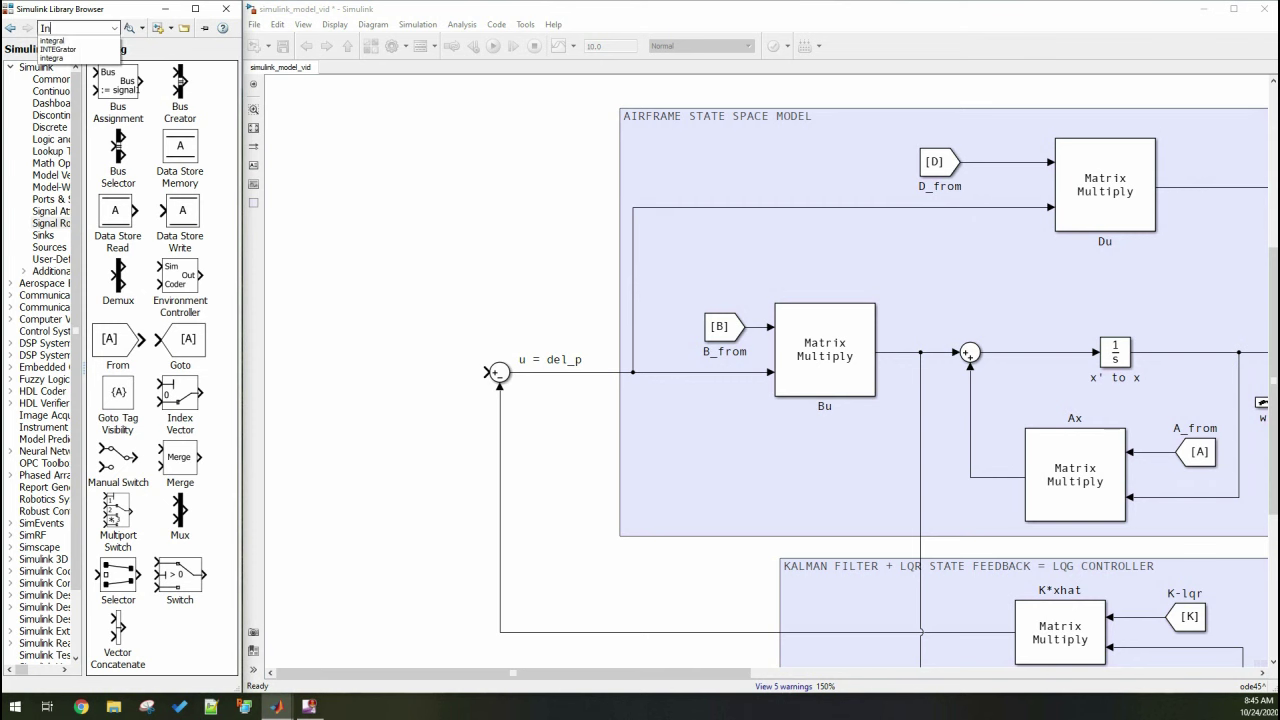
{"action": "key", "text": "Return"}
{"action": "scroll", "coordinate": [155, 300], "scroll_direction": "down", "scroll_amount": 10}
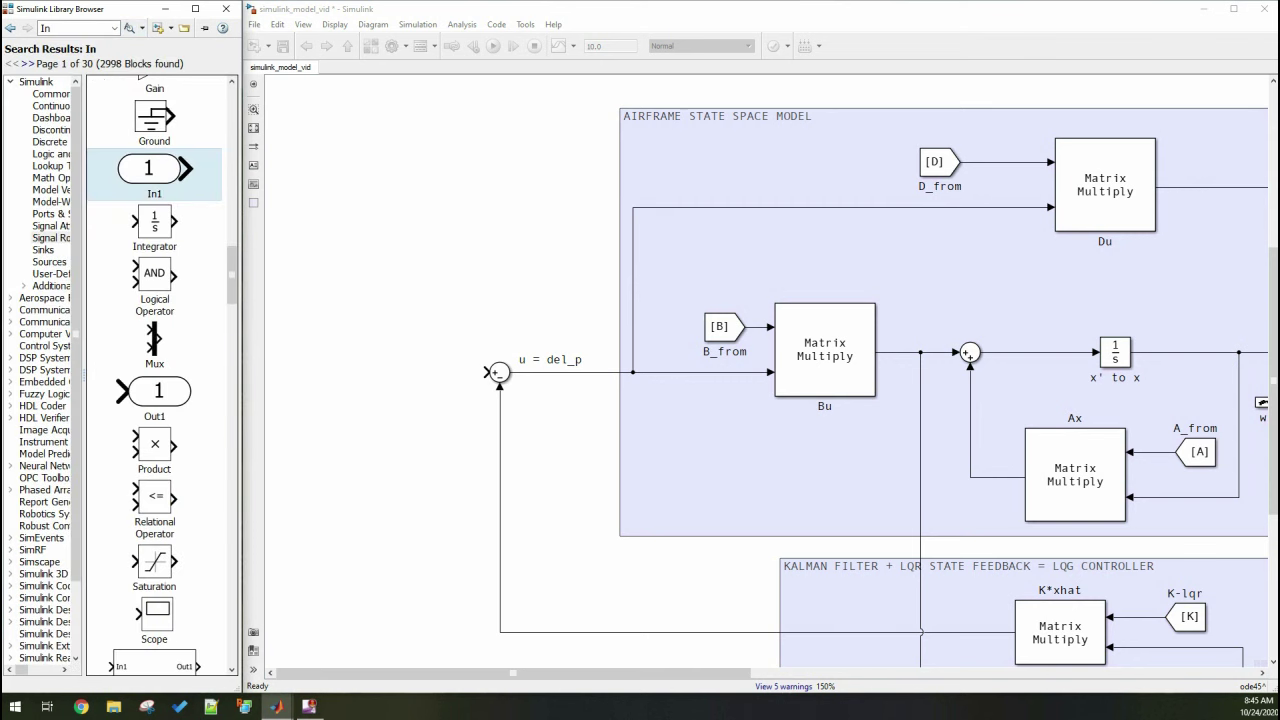
{"action": "left_click_drag", "start_coordinate": [150, 170], "coordinate": [394, 372]}
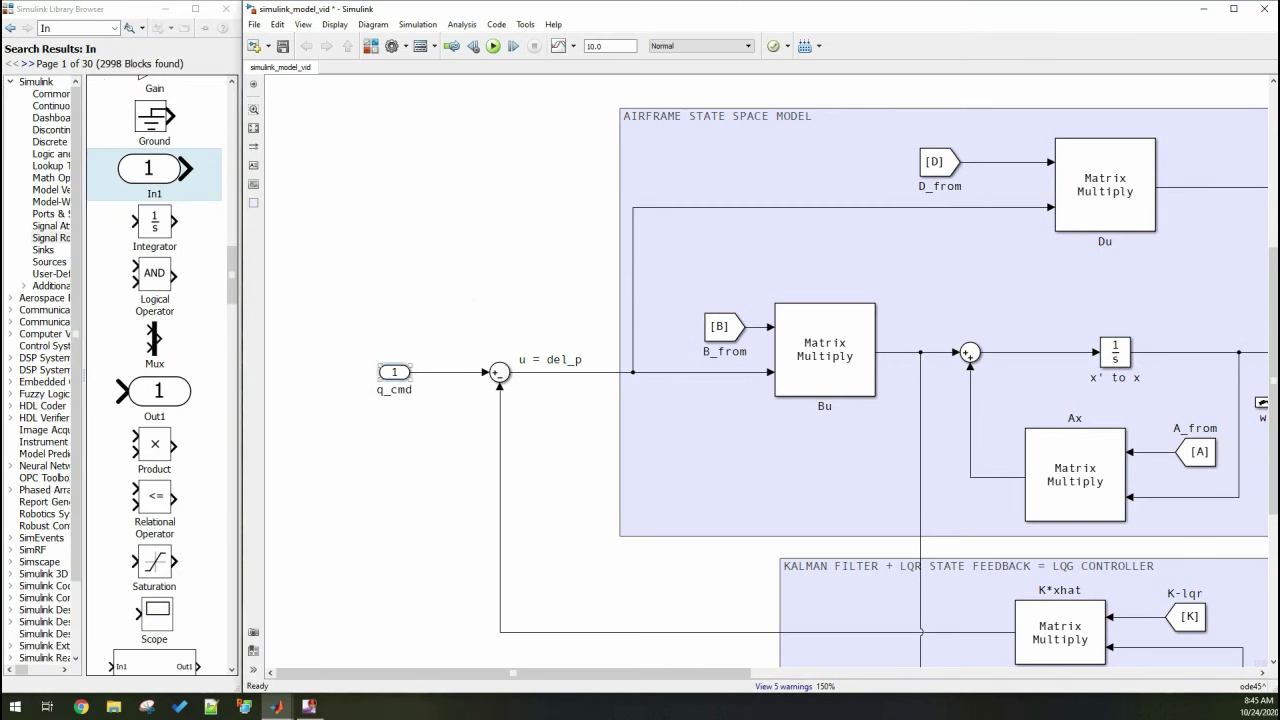
{"action": "scroll", "coordinate": [290, 250], "scroll_direction": "down", "scroll_amount": 3}
{"action": "scroll", "coordinate": [945, 423], "scroll_direction": "up", "scroll_amount": 3}
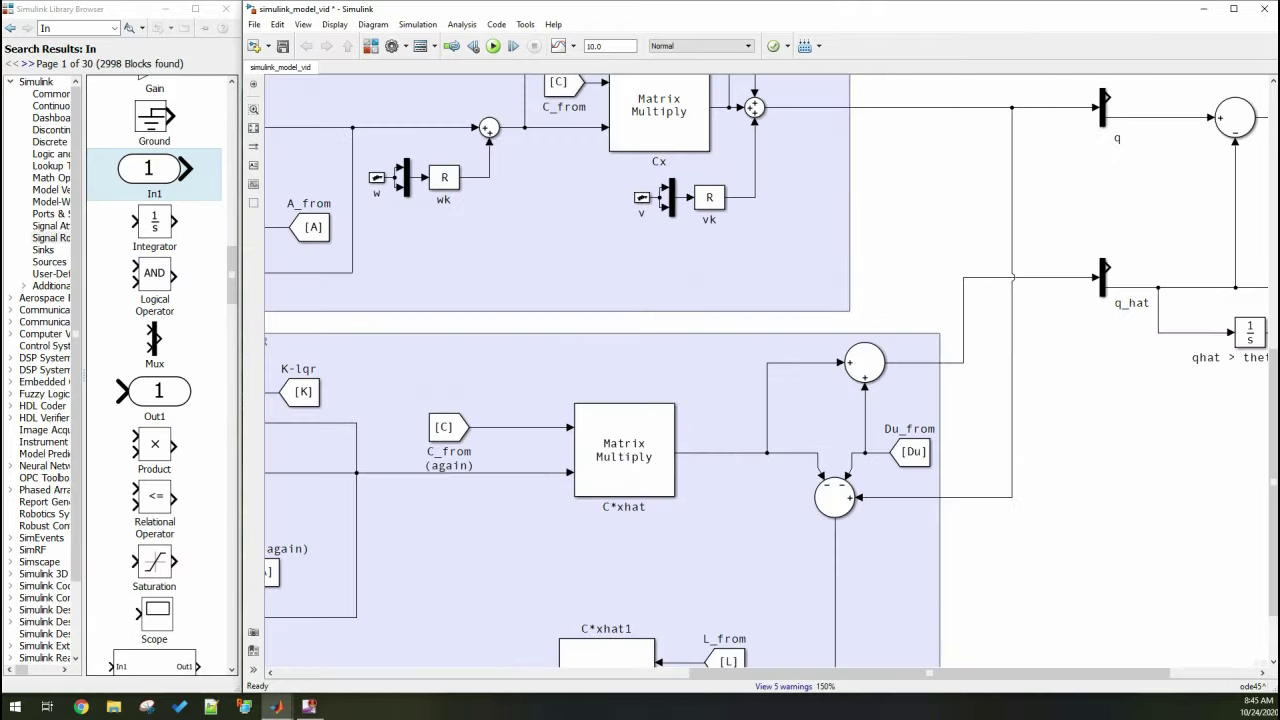
{"action": "scroll", "coordinate": [770, 375], "scroll_direction": "down", "scroll_amount": 3}
{"action": "scroll", "coordinate": [770, 375], "scroll_direction": "up", "scroll_amount": 2}
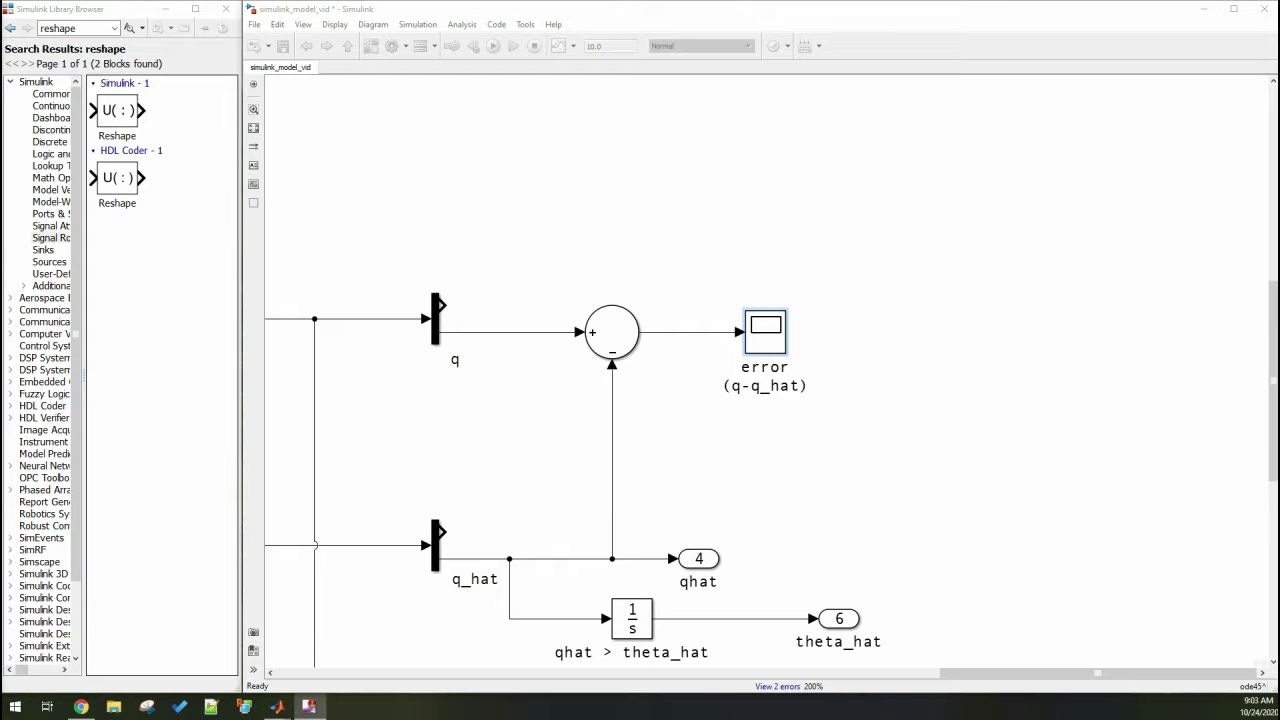
Add a Reshape block with customized output dimensions [2,1]
{"action": "scroll", "coordinate": [760, 370], "scroll_direction": "up", "scroll_amount": 5}
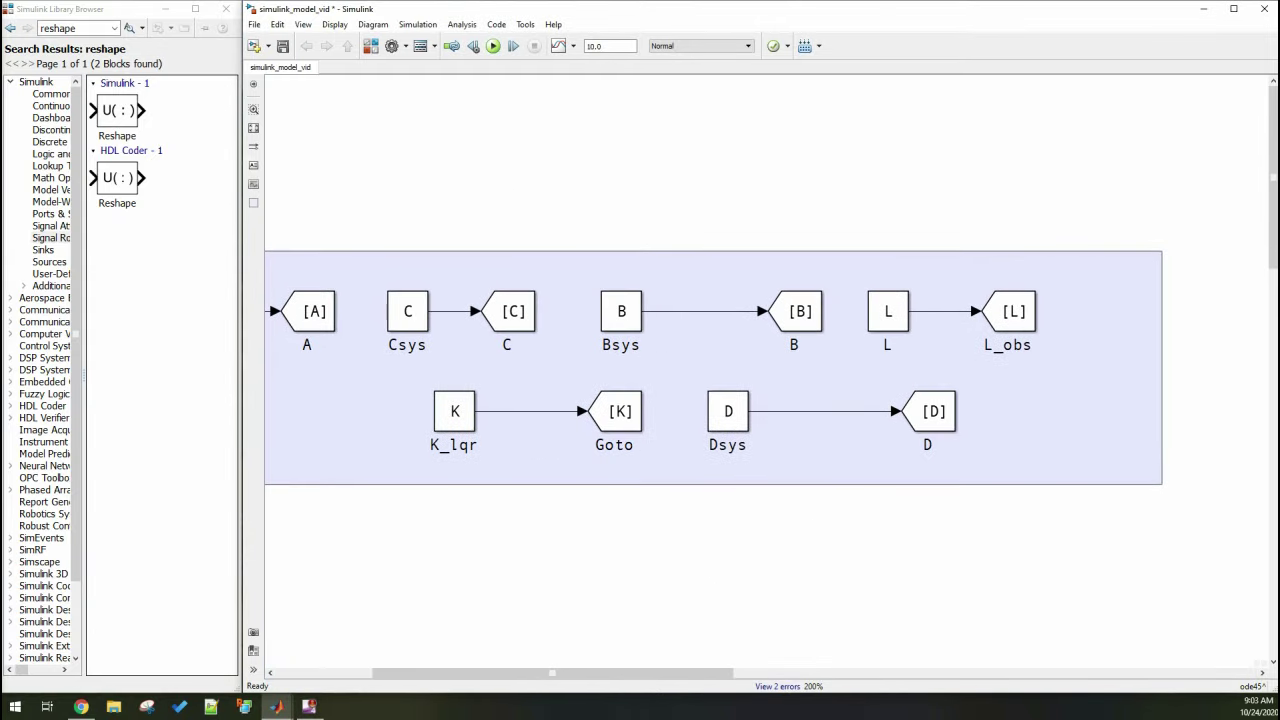
{"action": "left_click_drag", "start_coordinate": [117, 110], "coordinate": [543, 549]}
{"action": "double_click", "coordinate": [543, 549]}
{"action": "left_click", "coordinate": [730, 569]}
{"action": "left_click", "coordinate": [730, 617]}
{"action": "left_click", "coordinate": [595, 603]}
{"action": "key", "text": "BackSpace"}
{"action": "type", "text": "2"}
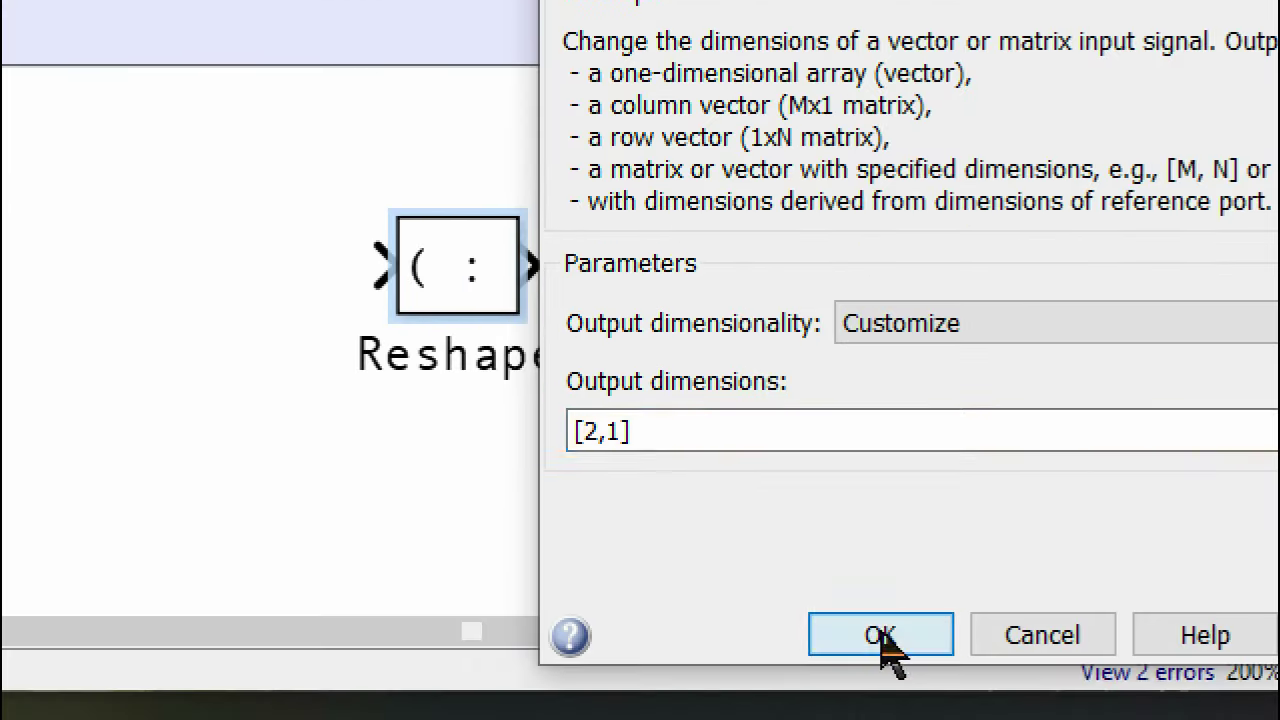
{"action": "left_click", "coordinate": [880, 637]}
Name it B(2X1), insert it on the Bsys-to-[B] line, and copy it onto the Dsys-to-[D] line
{"action": "double_click", "coordinate": [440, 354]}
{"action": "type", "text": "B(2X1)"}
{"action": "left_click", "coordinate": [880, 334]}
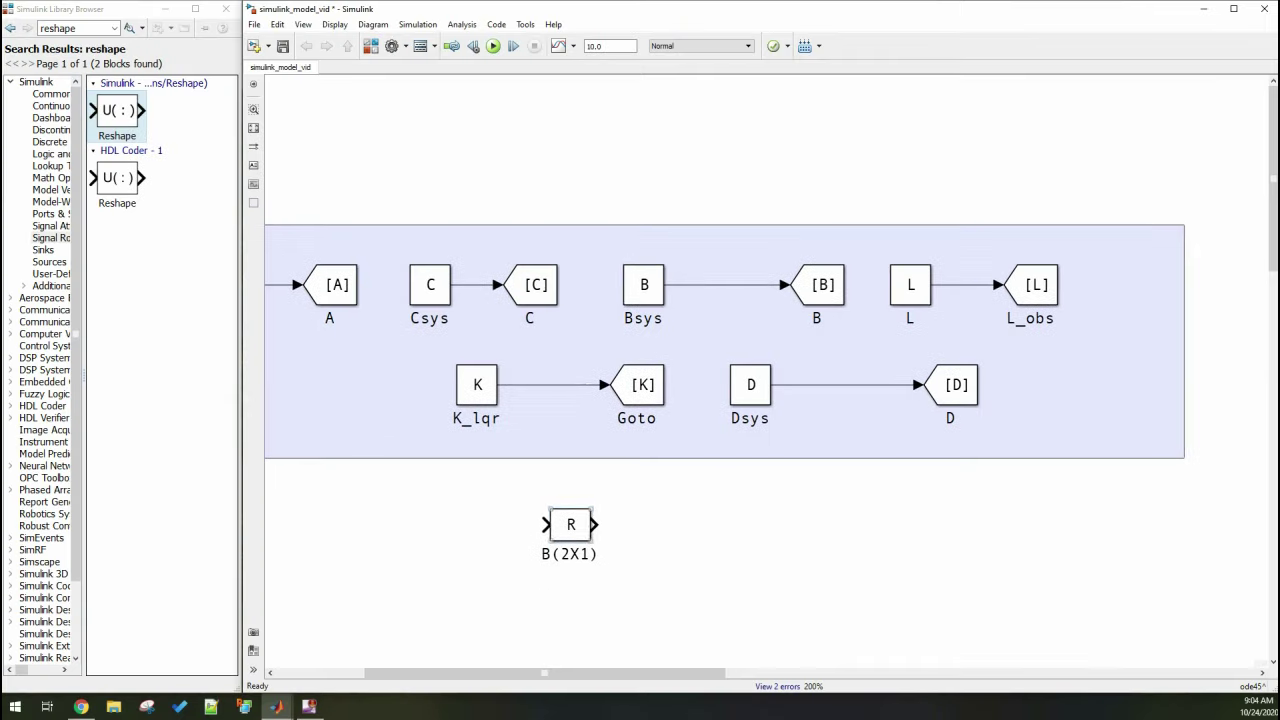
{"action": "left_click_drag", "start_coordinate": [571, 524], "coordinate": [723, 285]}
{"action": "left_click_drag", "start_coordinate": [723, 285], "coordinate": [851, 385]}
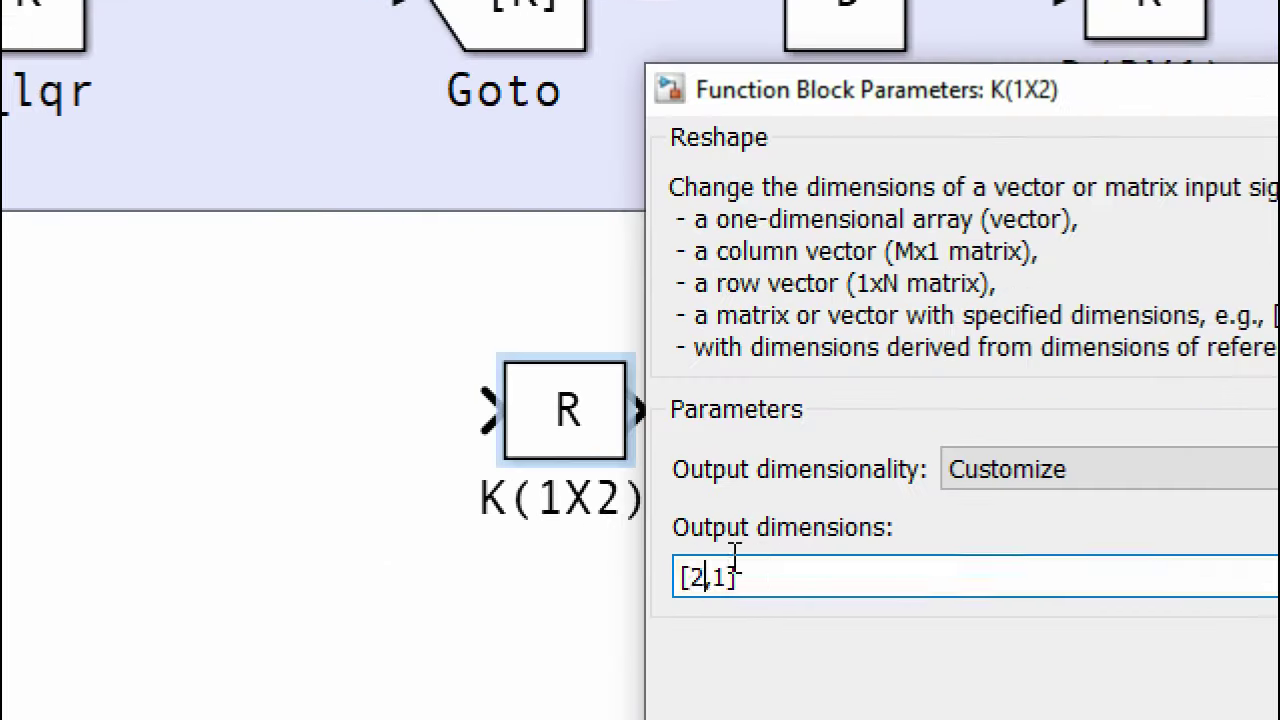
Set a reshape copy to [1,2] as K(1X2) and insert it on the K_lqr-to-Goto line
{"action": "key", "text": "ctrl+a"}
{"action": "type", "text": "[1,2]"}
{"action": "left_click", "coordinate": [789, 648]}
{"action": "left_click_drag", "start_coordinate": [628, 501], "coordinate": [484, 311]}
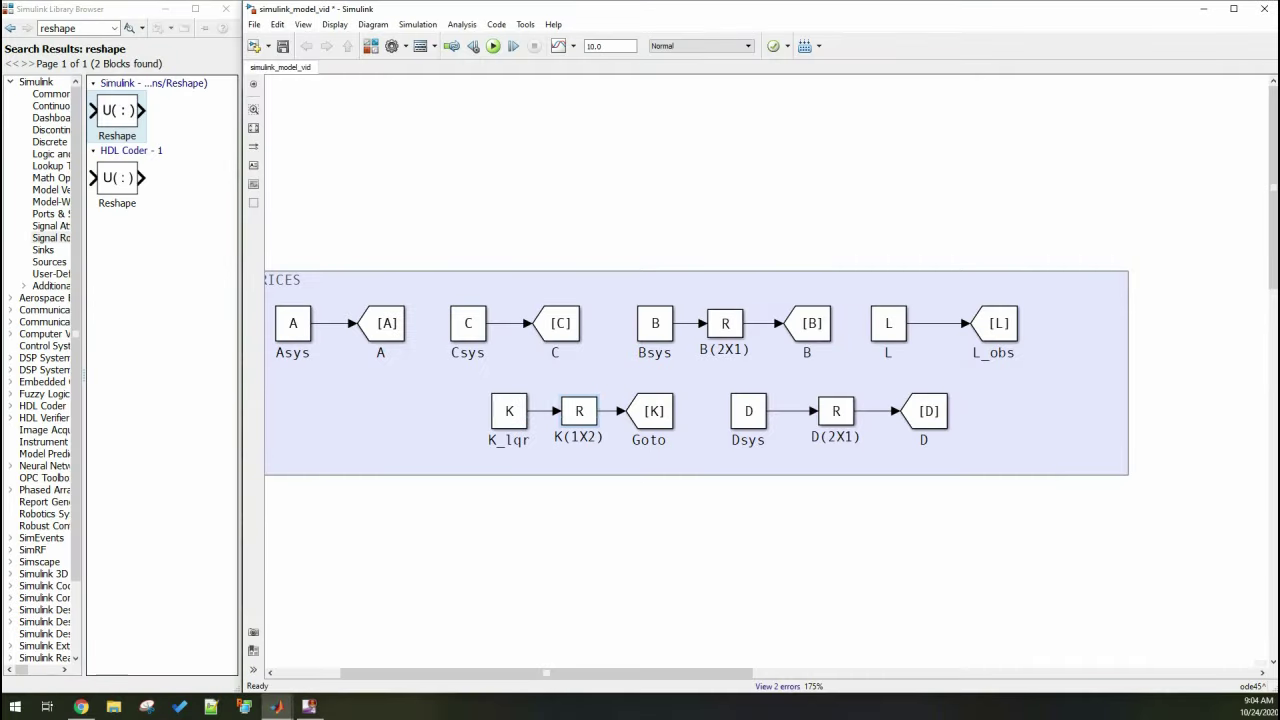
{"action": "scroll", "coordinate": [760, 370], "scroll_direction": "down", "scroll_amount": 10}
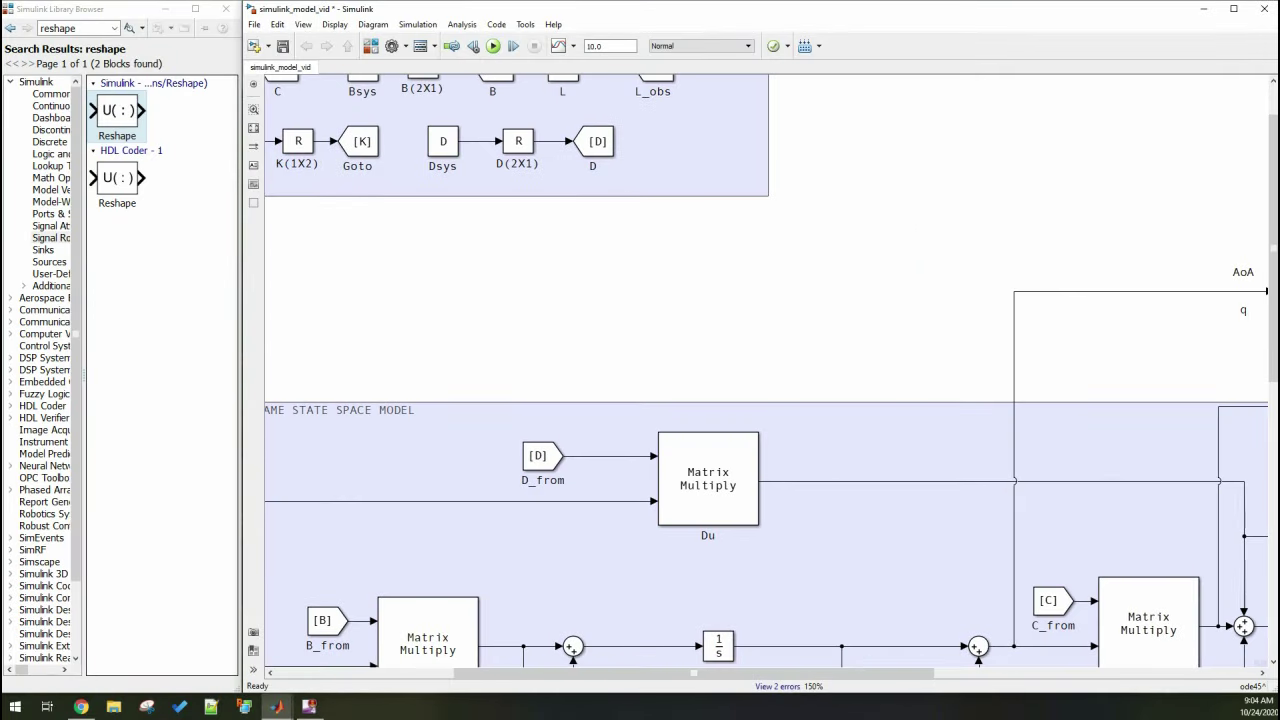
Cap the spare Az mux outputs with Terminator blocks
{"action": "key", "text": "alt+Tab"}
{"action": "type", "text": "terminator"}
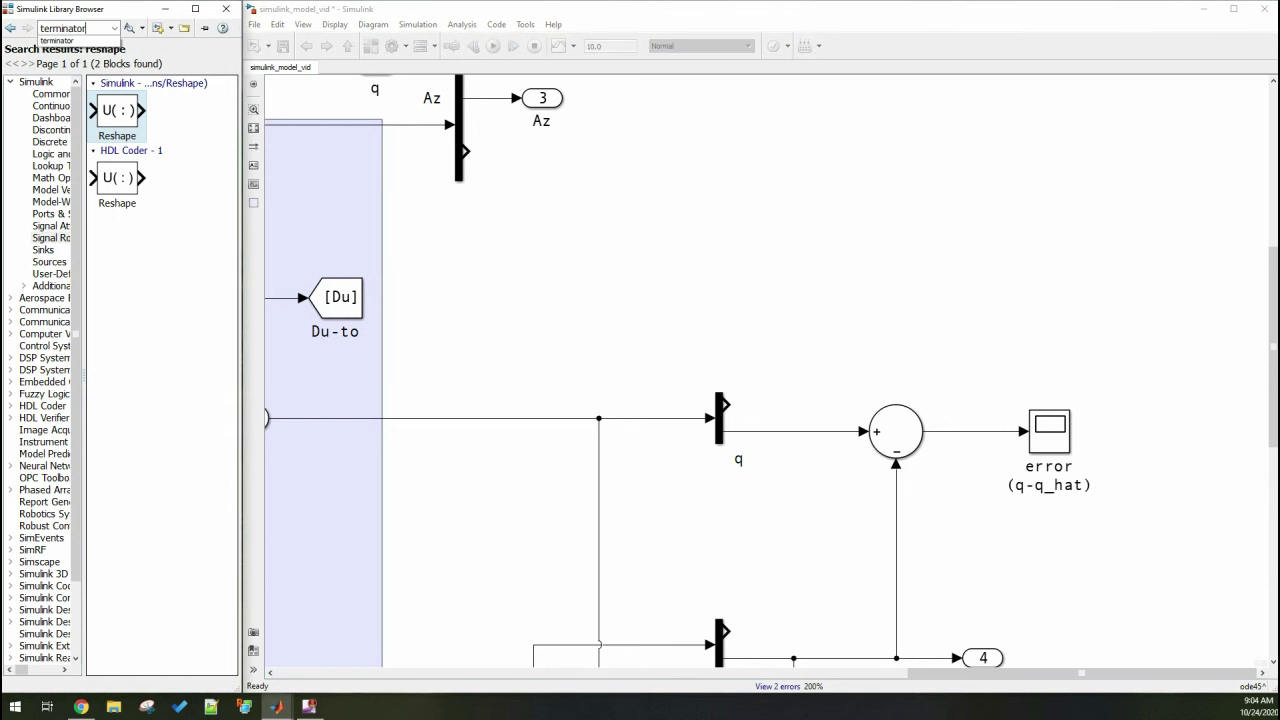
{"action": "key", "text": "Return"}
{"action": "left_click_drag", "start_coordinate": [118, 110], "coordinate": [803, 366]}
{"action": "scroll", "coordinate": [760, 370], "scroll_direction": "down", "scroll_amount": 2}
{"action": "left_click_drag", "start_coordinate": [754, 285], "coordinate": [754, 497]}
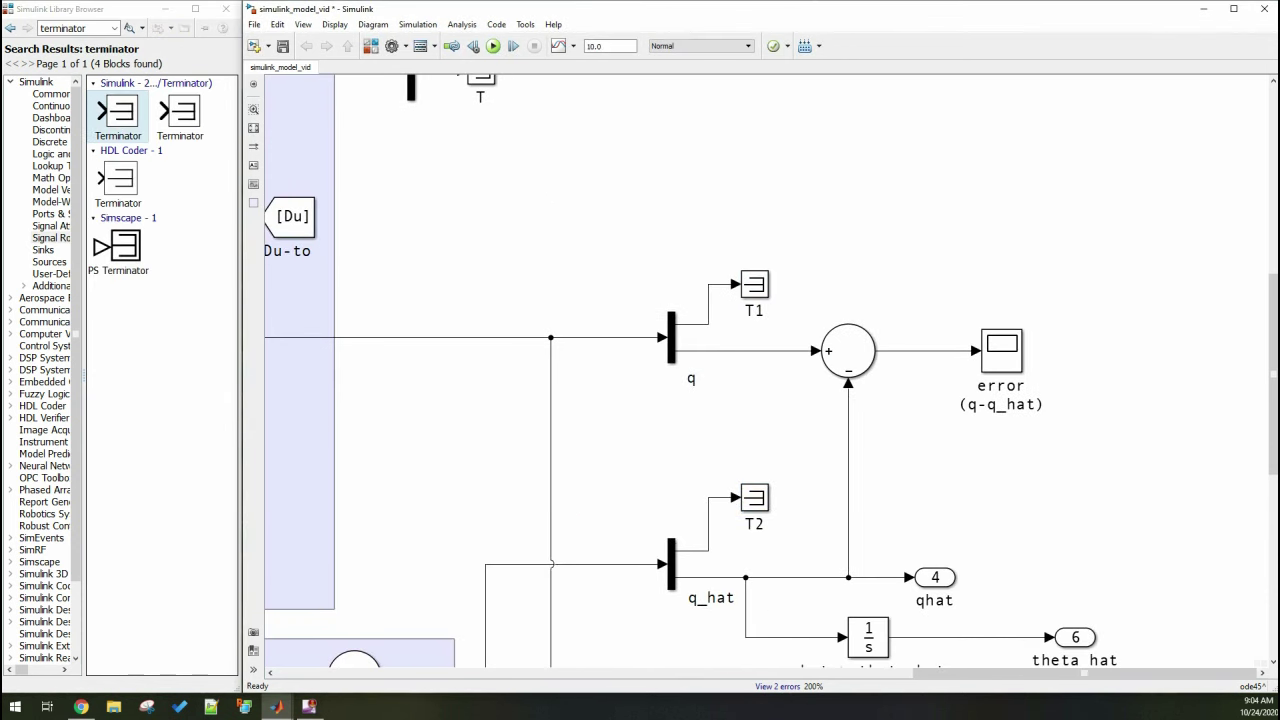
{"action": "scroll", "coordinate": [700, 370], "scroll_direction": "down", "scroll_amount": 5}
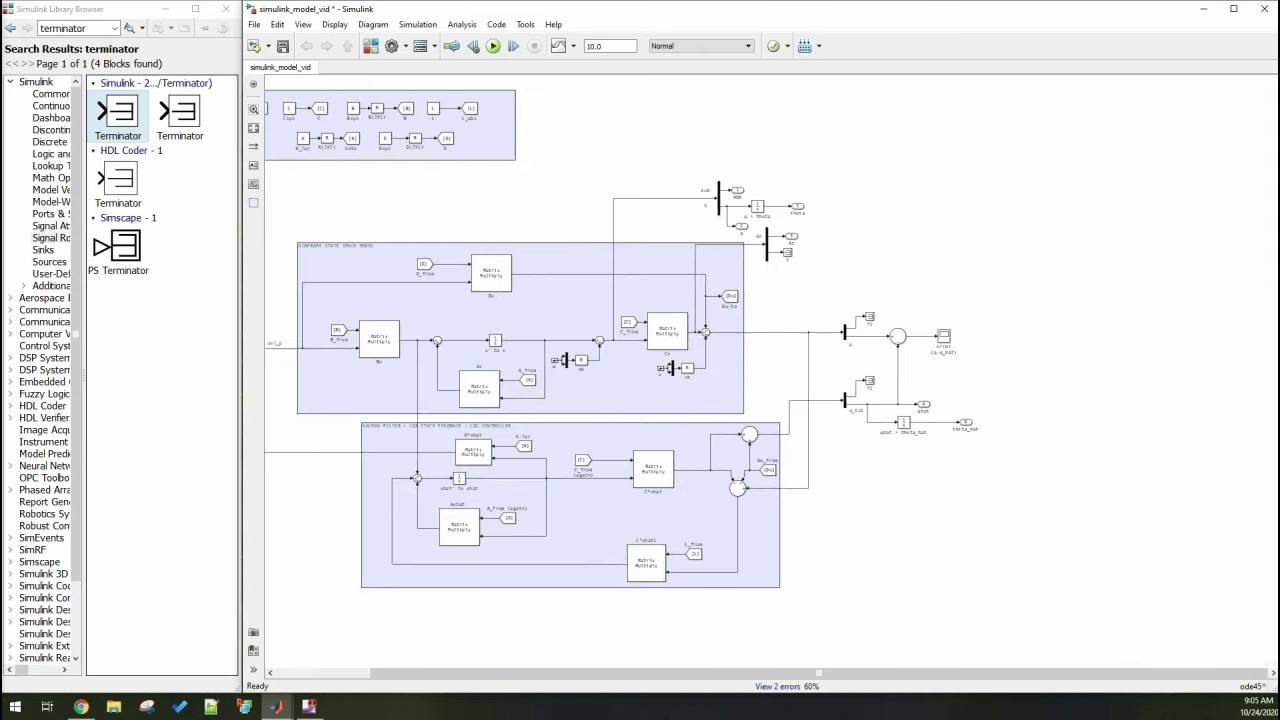
Group all blocks into a subsystem named 'Missile LQG Controller + Airframe Model' and enlarge it
{"action": "left_click_drag", "start_coordinate": [306, 90], "coordinate": [1156, 636]}
{"action": "key", "text": "ctrl+g"}
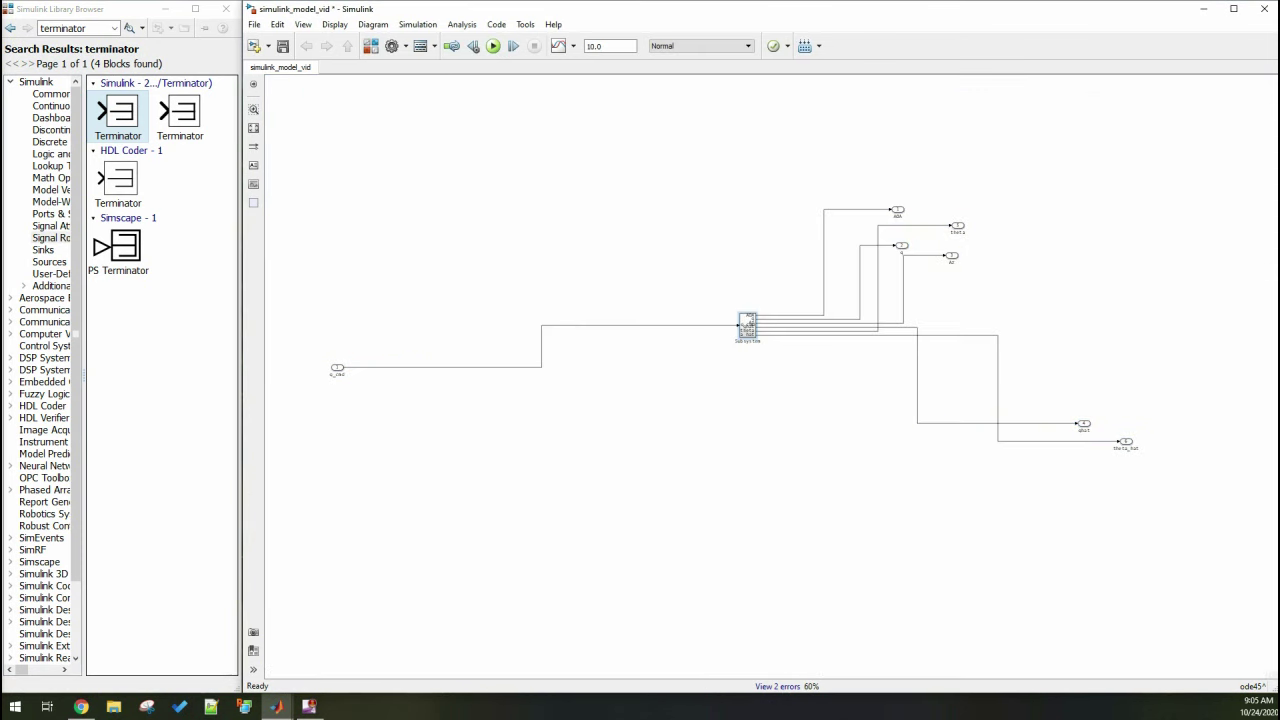
{"action": "key", "text": "space"}
{"action": "left_click_drag", "start_coordinate": [713, 268], "coordinate": [572, 220]}
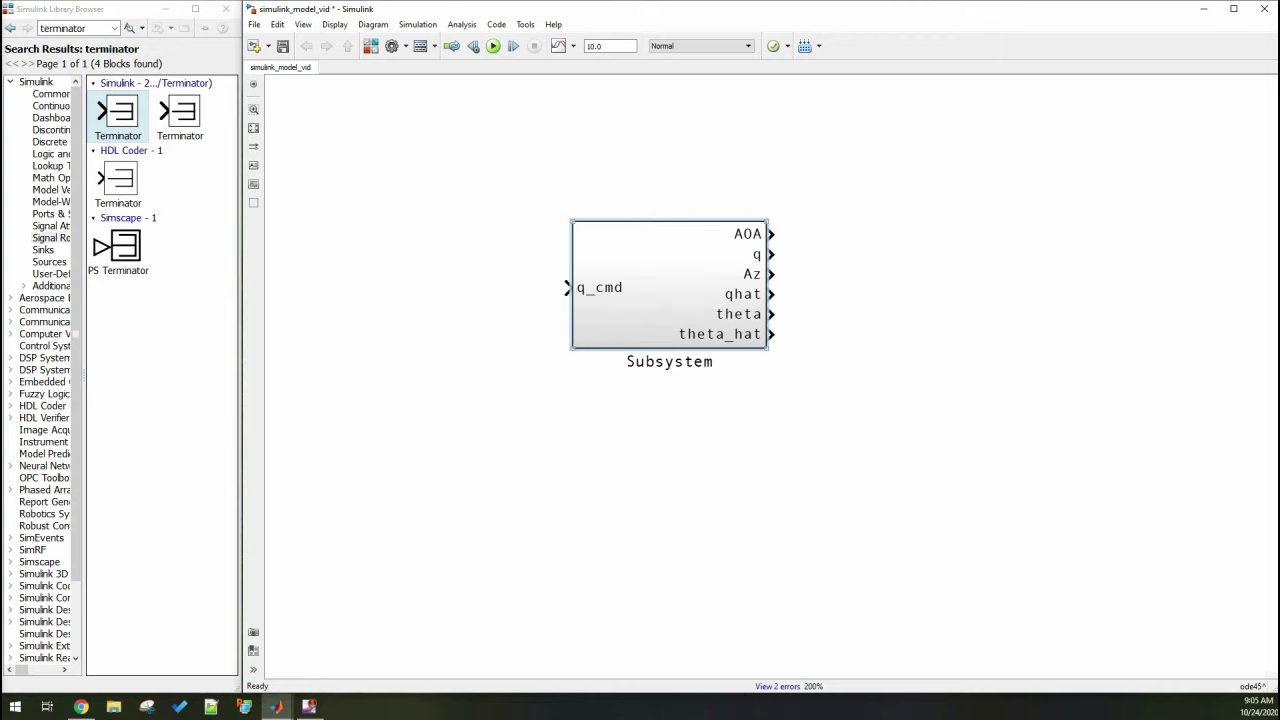
{"action": "type", "text": "ontroller"}
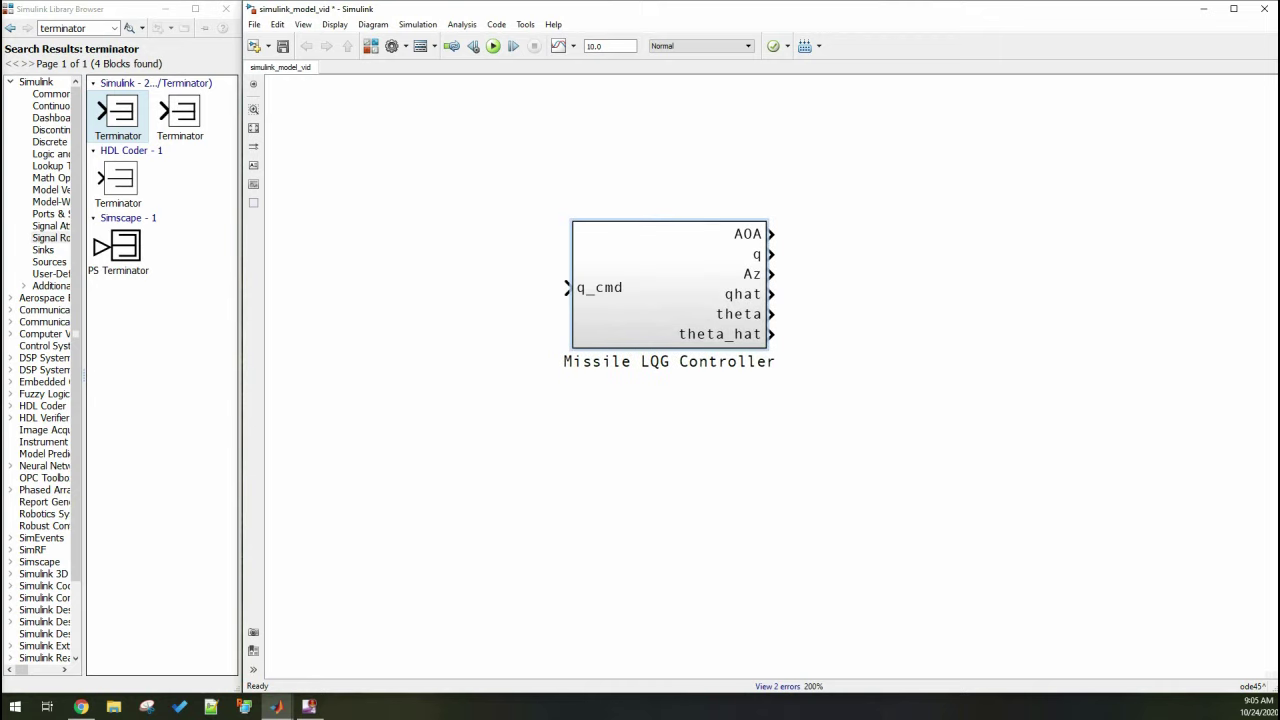
{"action": "type", "text": " + Airframe Model"}
{"action": "key", "text": "Escape"}
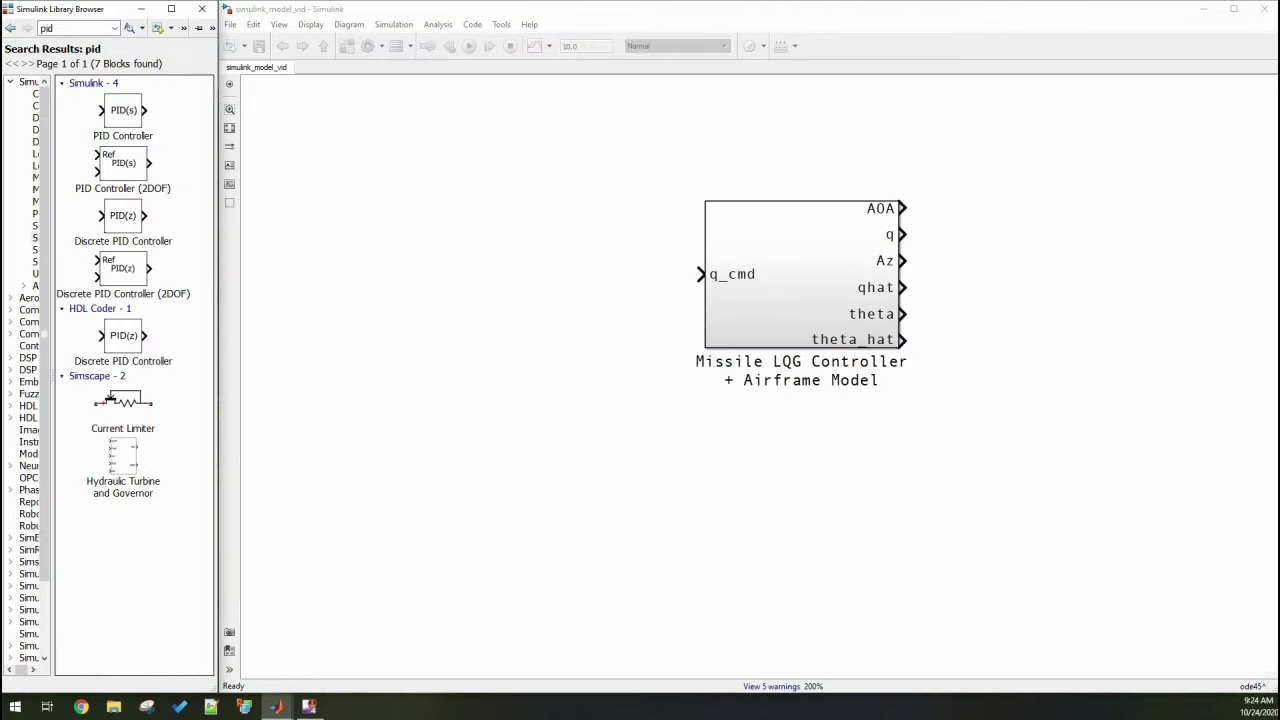
Add a PID Controller named PID with proportional gain -1 and integral gain 0
{"action": "left_click_drag", "start_coordinate": [123, 110], "coordinate": [517, 274]}
{"action": "double_click", "coordinate": [517, 312]}
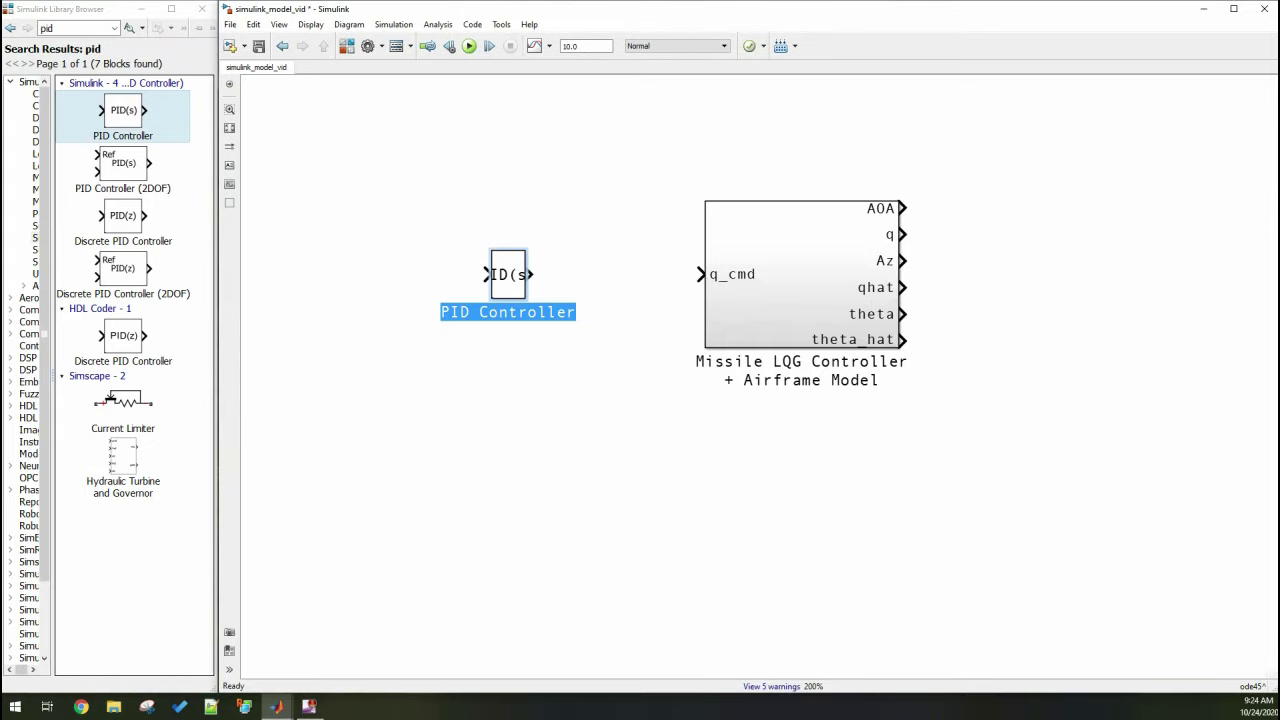
{"action": "type", "text": "PID"}
{"action": "double_click", "coordinate": [517, 274]}
{"action": "double_click", "coordinate": [521, 328]}
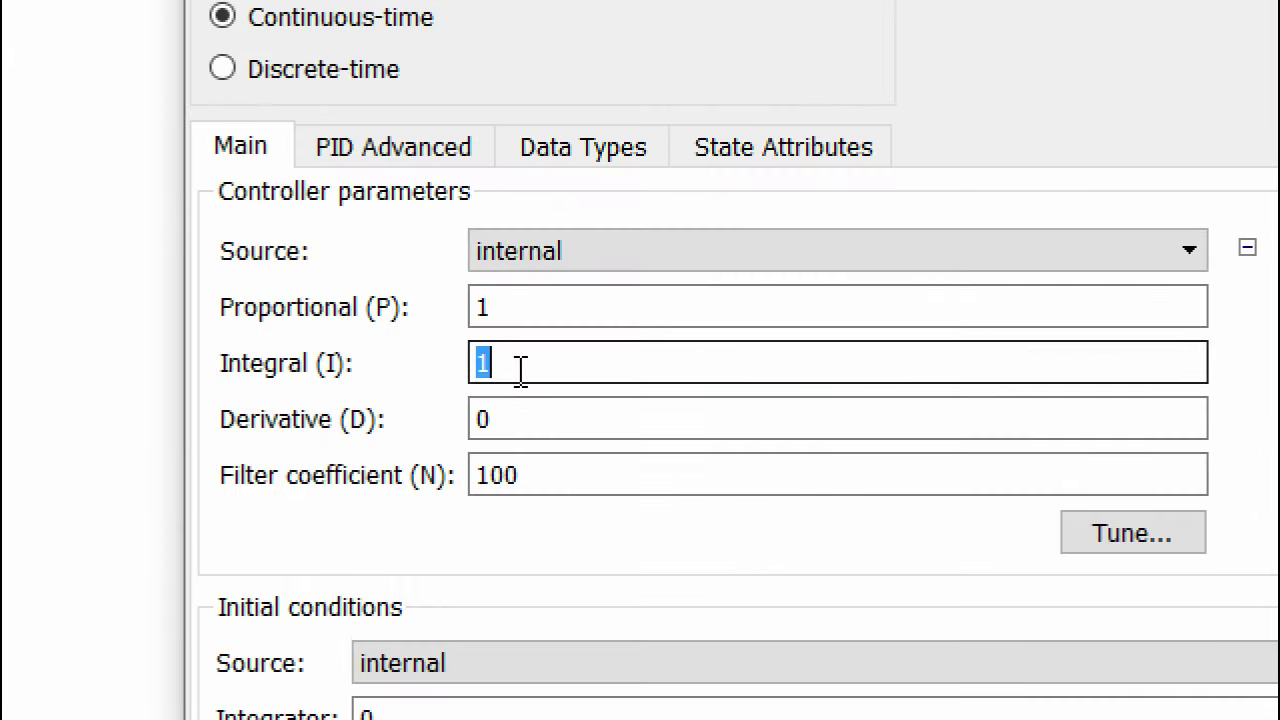
{"action": "type", "text": "0"}
{"action": "double_click", "coordinate": [523, 308]}
{"action": "type", "text": "-1"}
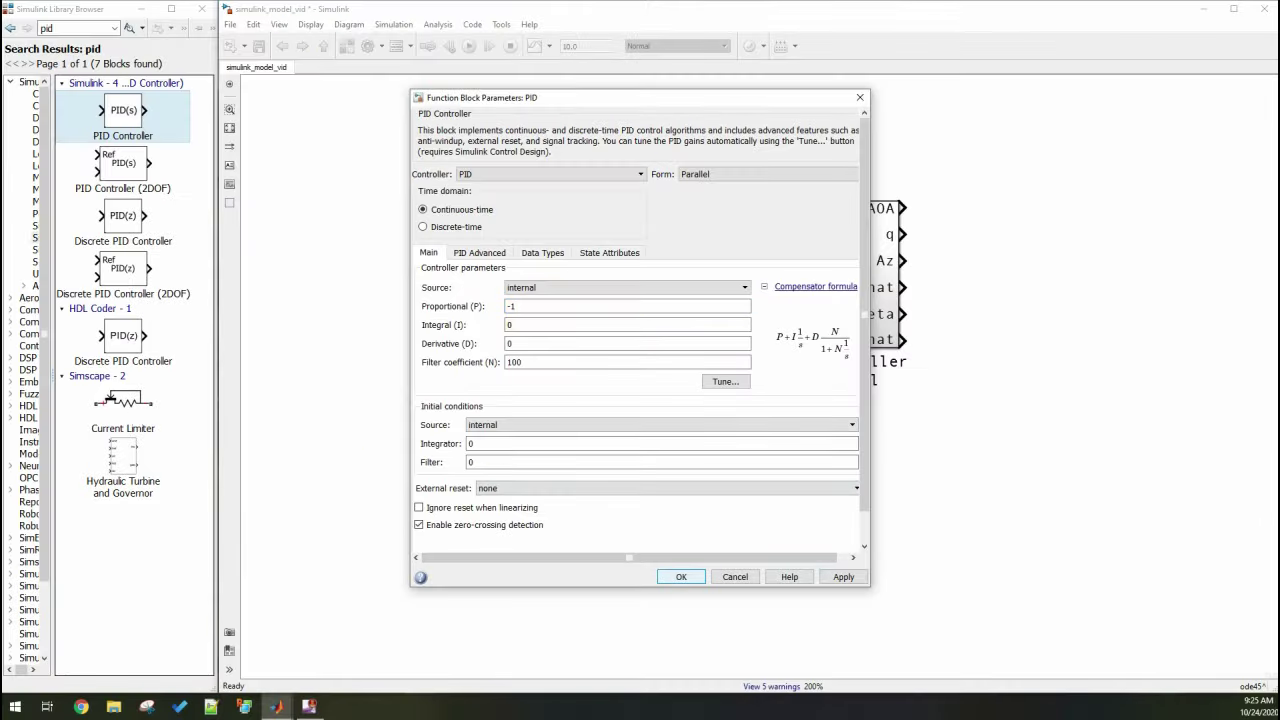
{"action": "key", "text": "Return"}
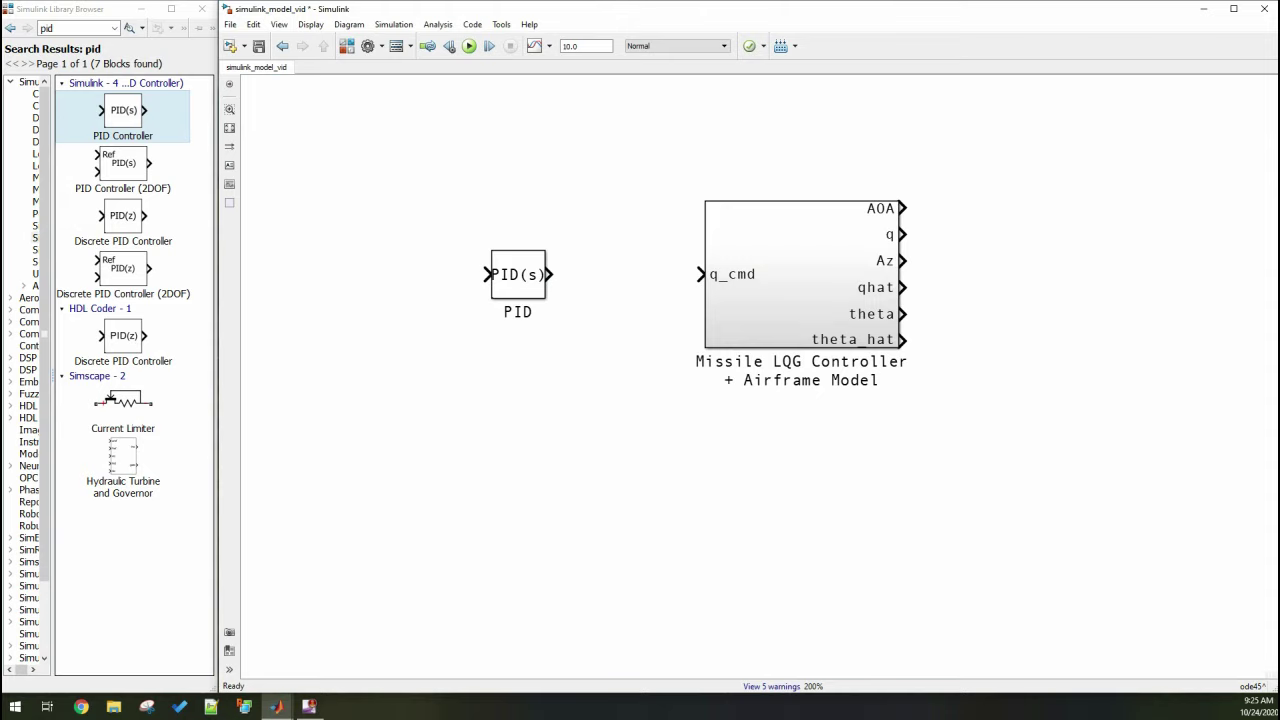
Place a Saturation block named q_max/min between the PID and the subsystem
{"action": "left_click", "coordinate": [78, 28]}
{"action": "type", "text": "saturation"}
{"action": "key", "text": "Return"}
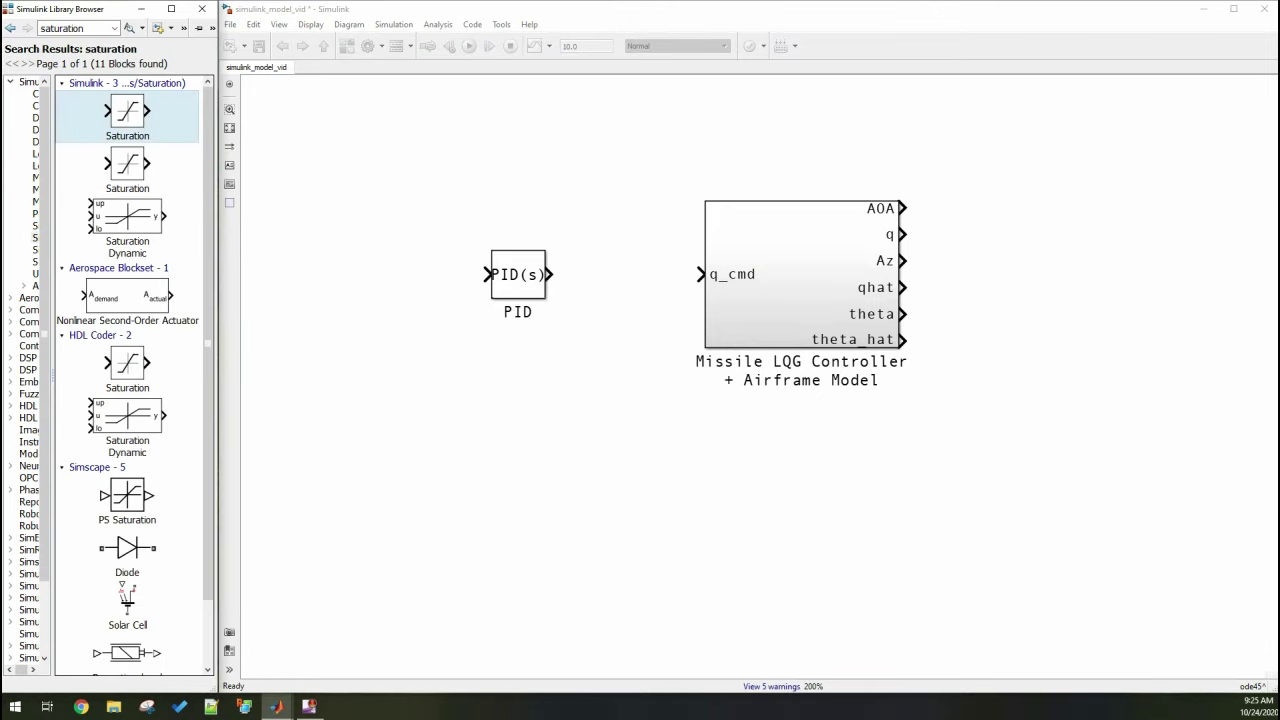
{"action": "double_click", "coordinate": [618, 308]}
{"action": "left_click_drag", "start_coordinate": [127, 110], "coordinate": [594, 274]}
{"action": "type", "text": "q_max/min"}
{"action": "double_click", "coordinate": [618, 274]}
{"action": "left_click", "coordinate": [759, 383]}
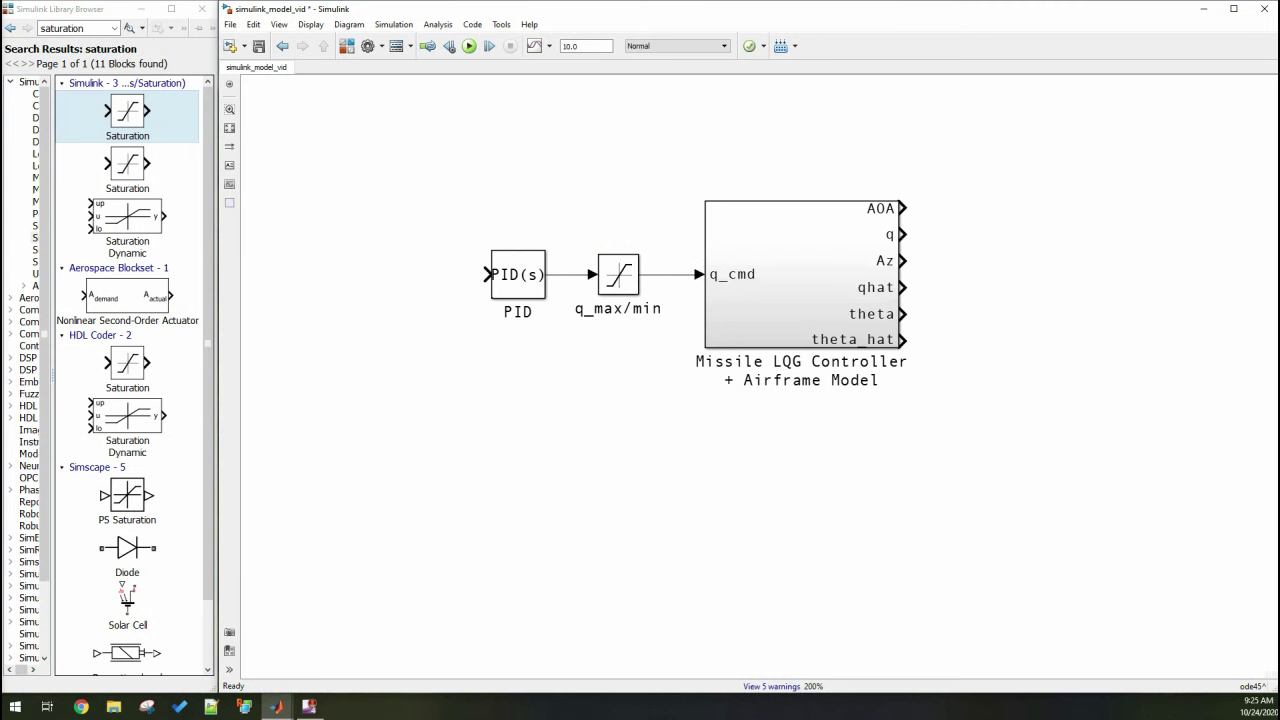
Add a Sum block with signs |+- and feed theta_hat into its minus input
{"action": "double_click", "coordinate": [62, 28]}
{"action": "type", "text": "sum"}
{"action": "key", "text": "Return"}
{"action": "left_click_drag", "start_coordinate": [121, 110], "coordinate": [903, 339]}
{"action": "double_click", "coordinate": [411, 274]}
{"action": "type", "text": "|+-"}
{"action": "key", "text": "Return"}
{"action": "left_click_drag", "start_coordinate": [920, 402], "coordinate": [986, 452]}
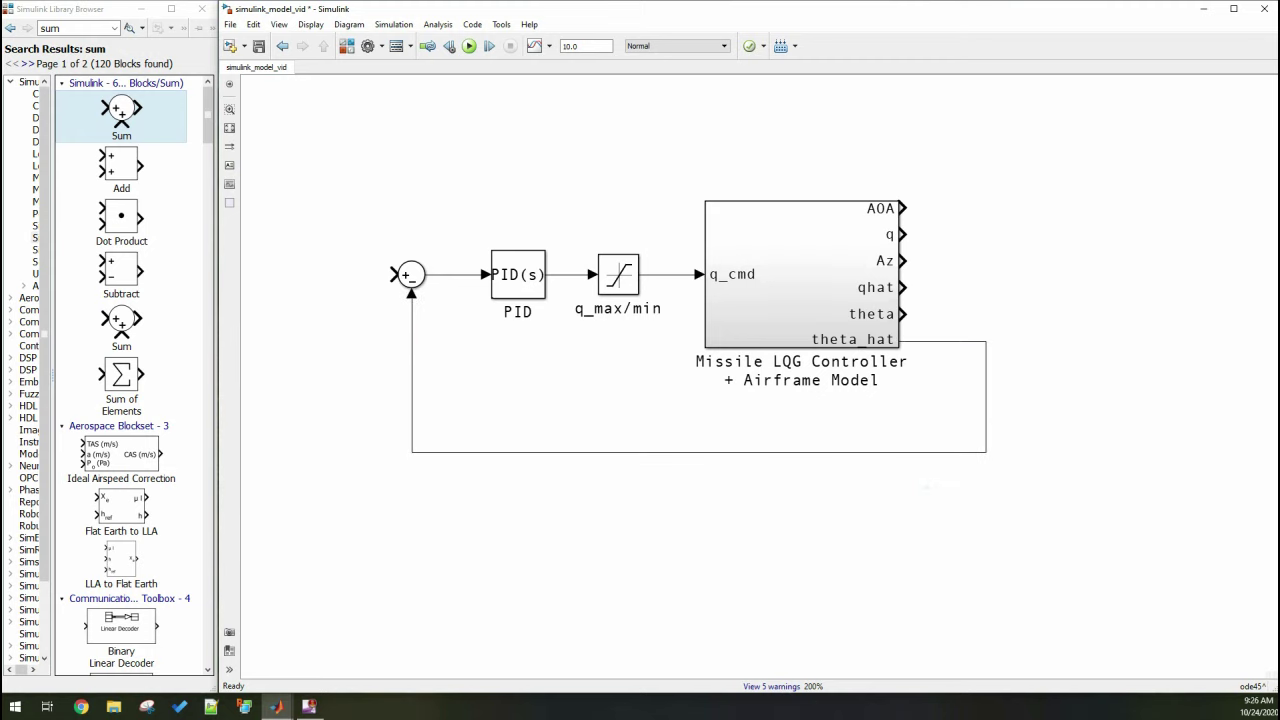
Place a Constant block left of the Sum and label the Sum-to-PID signal e
{"action": "double_click", "coordinate": [62, 28]}
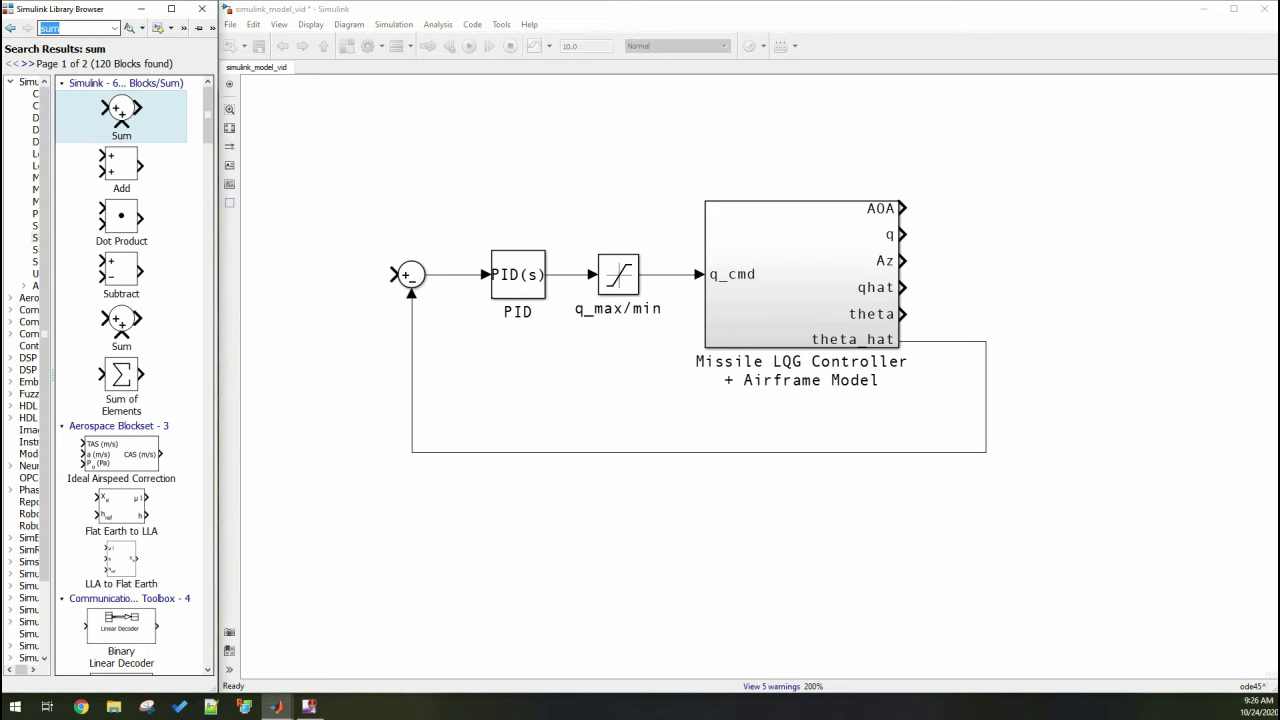
{"action": "type", "text": "constant"}
{"action": "key", "text": "Return"}
{"action": "left_click_drag", "start_coordinate": [133, 110], "coordinate": [318, 274]}
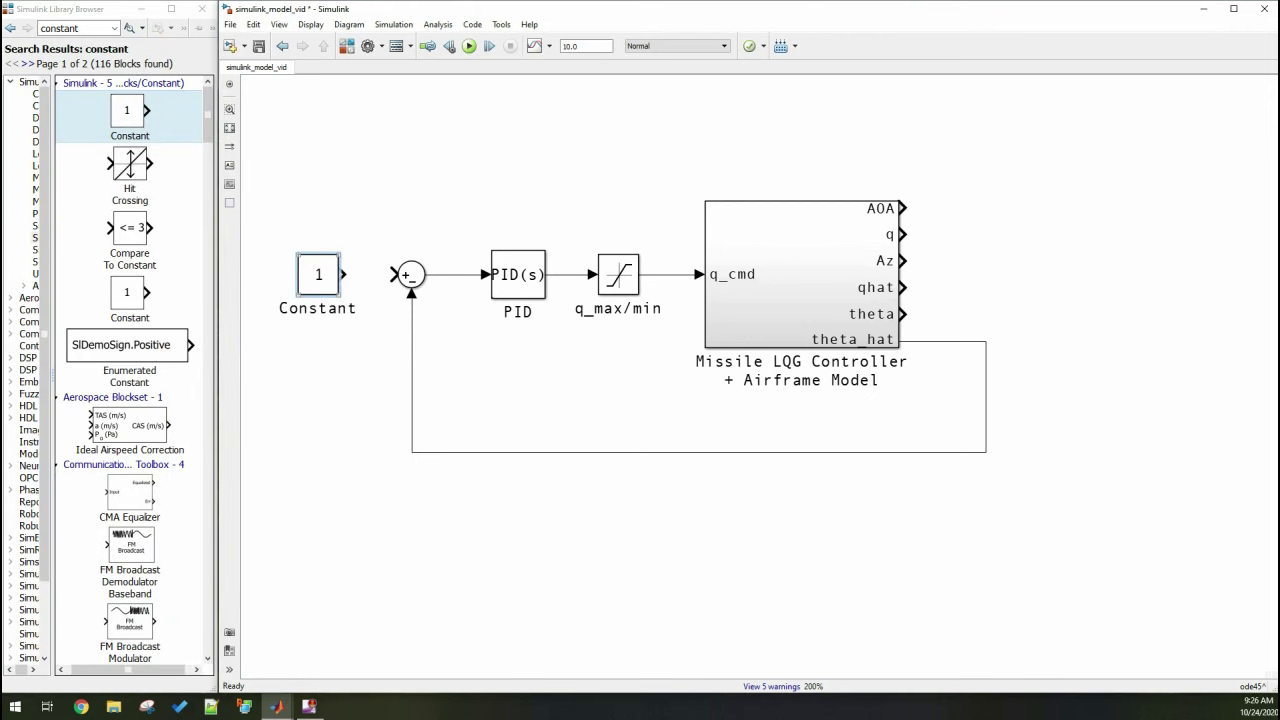
{"action": "double_click", "coordinate": [450, 274]}
{"action": "type", "text": "e"}
{"action": "left_click", "coordinate": [445, 343]}
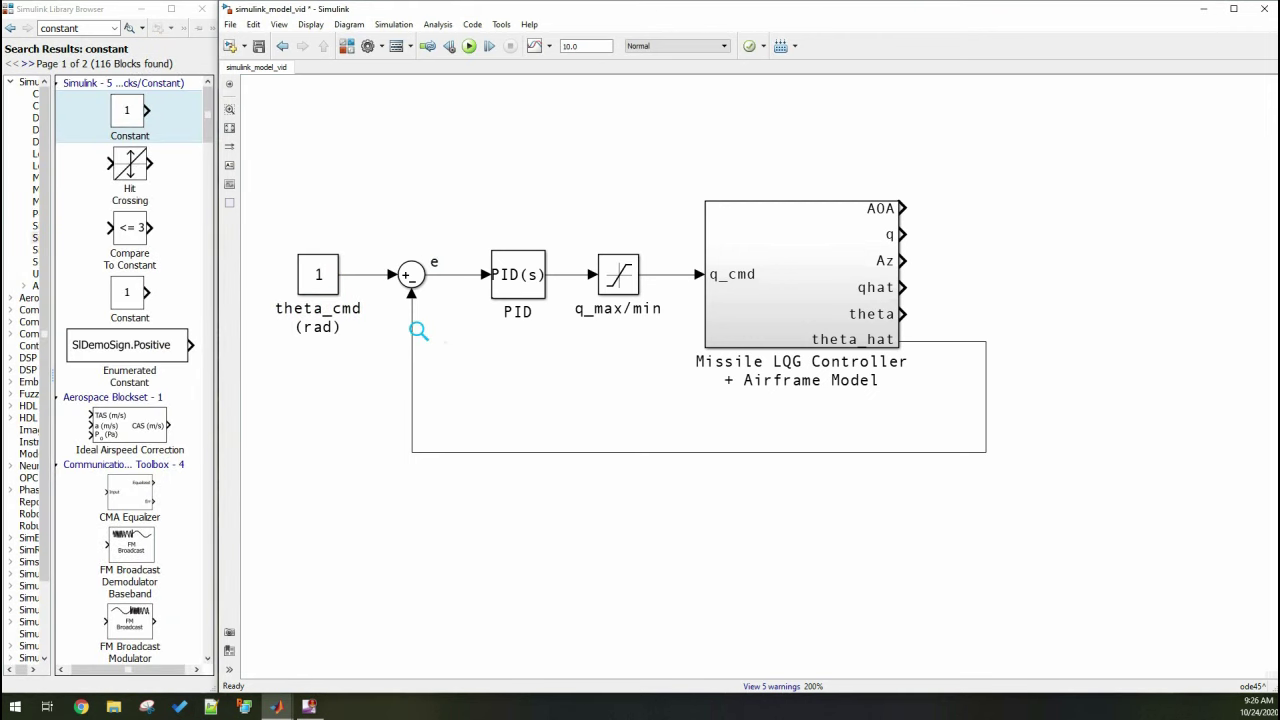
{"action": "scroll", "coordinate": [418, 331], "scroll_direction": "down", "scroll_amount": 1}
Add a Scope block to the model and check its plot window settings
{"action": "key", "text": "alt+Tab"}
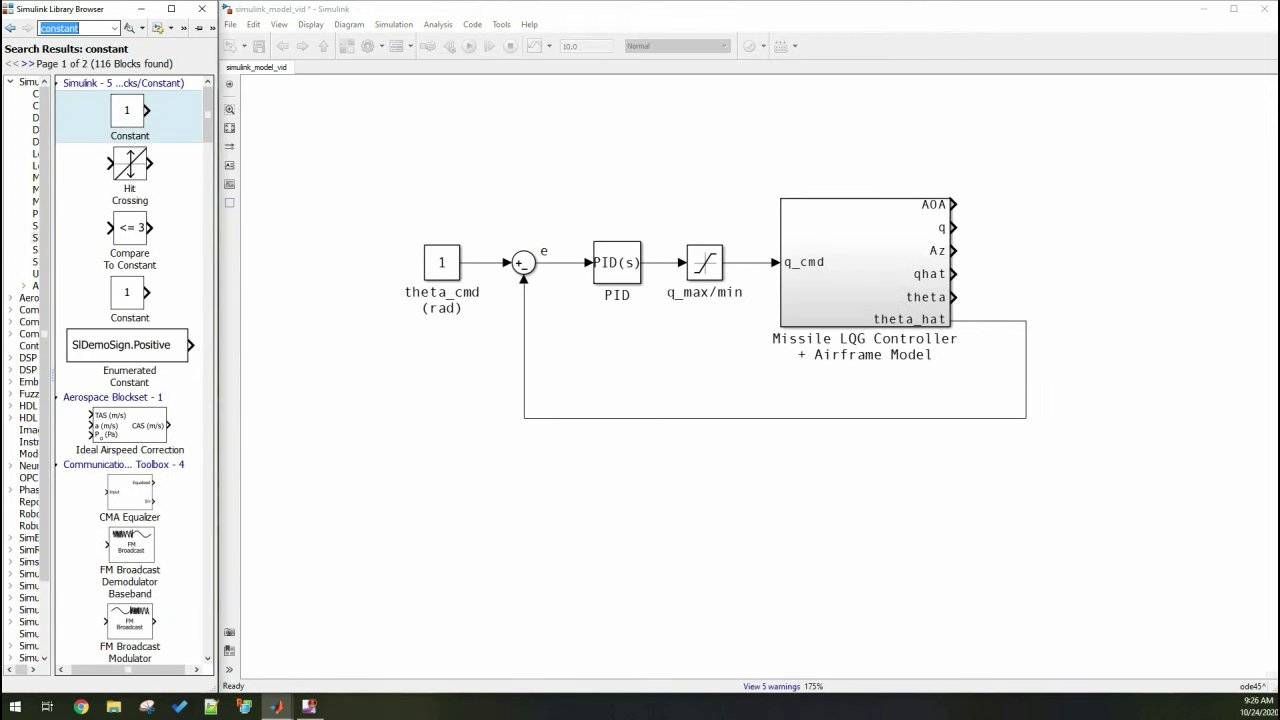
{"action": "type", "text": "scope"}
{"action": "key", "text": "Return"}
{"action": "left_click_drag", "start_coordinate": [114, 110], "coordinate": [1102, 303]}
{"action": "double_click", "coordinate": [494, 198]}
{"action": "left_click", "coordinate": [222, 279]}
{"action": "left_click", "coordinate": [285, 467]}
{"action": "left_click", "coordinate": [394, 264]}
Wire theta to the Scope, run the simulation, and review the theta response plot
{"action": "left_click_drag", "start_coordinate": [955, 297], "coordinate": [1080, 303]}
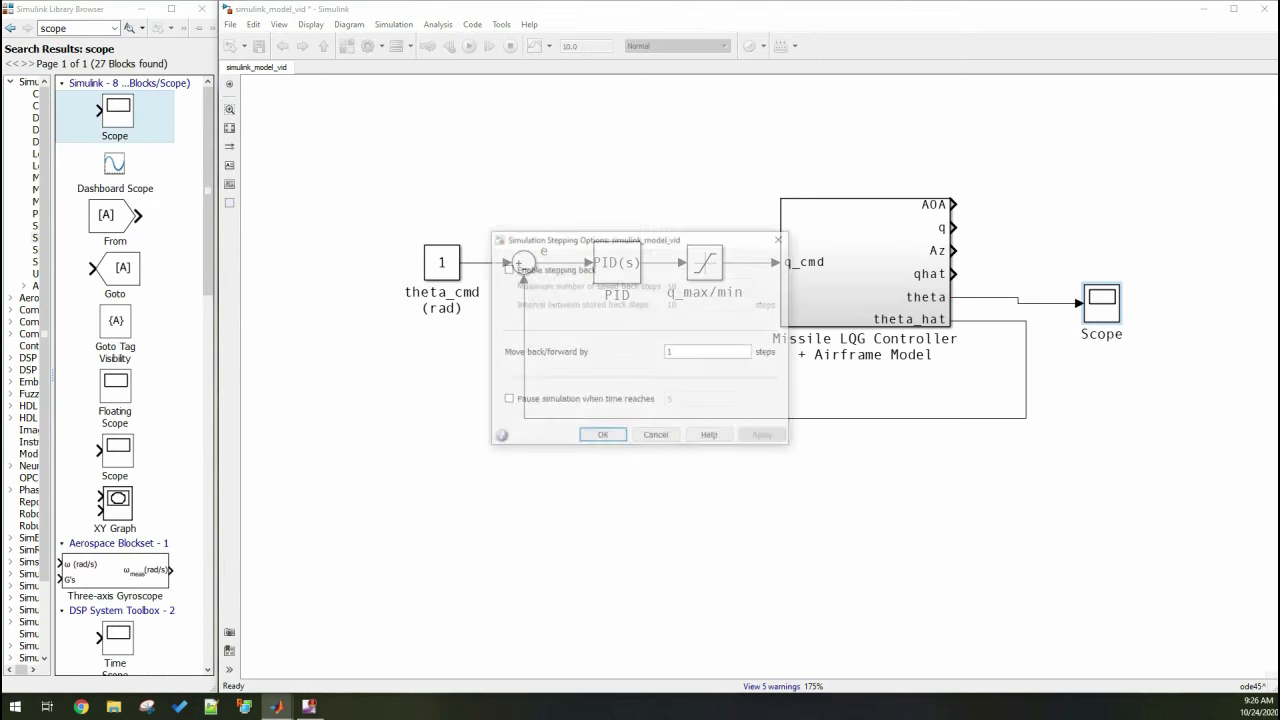
{"action": "key", "text": "ctrl+t"}
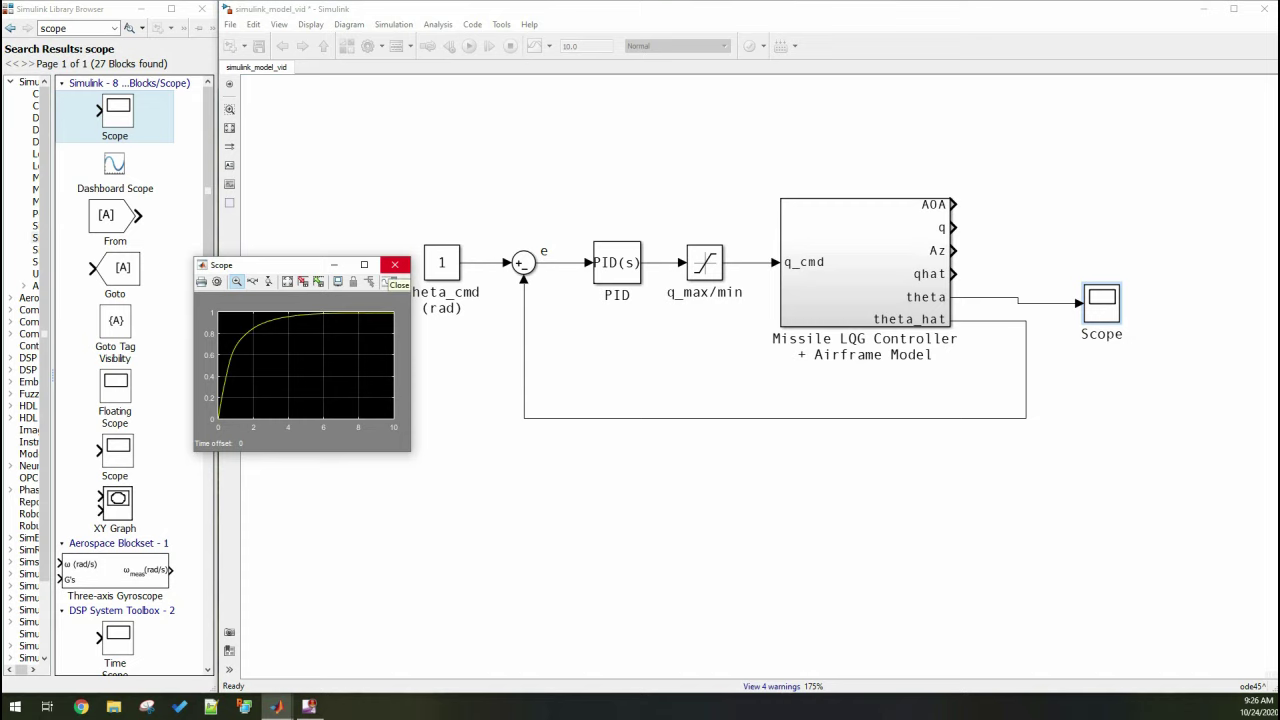
{"action": "left_click_drag", "start_coordinate": [330, 265], "coordinate": [445, 94]}
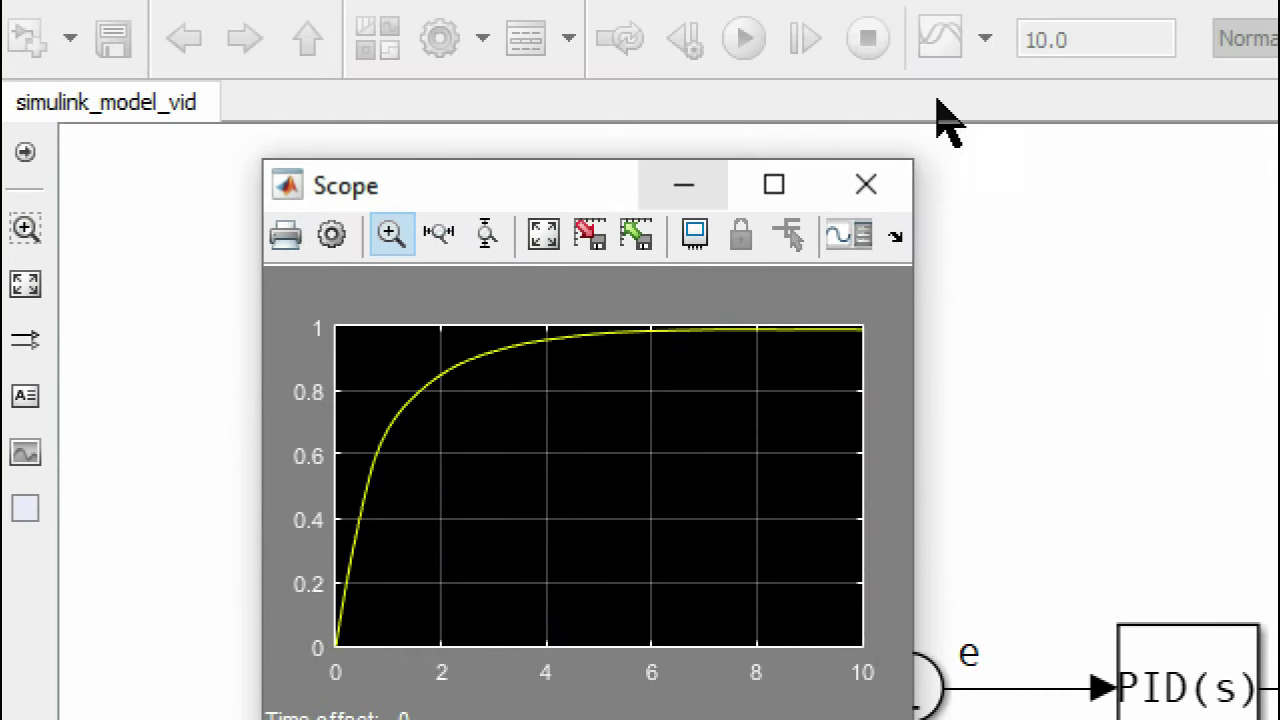
{"action": "left_click", "coordinate": [866, 184]}
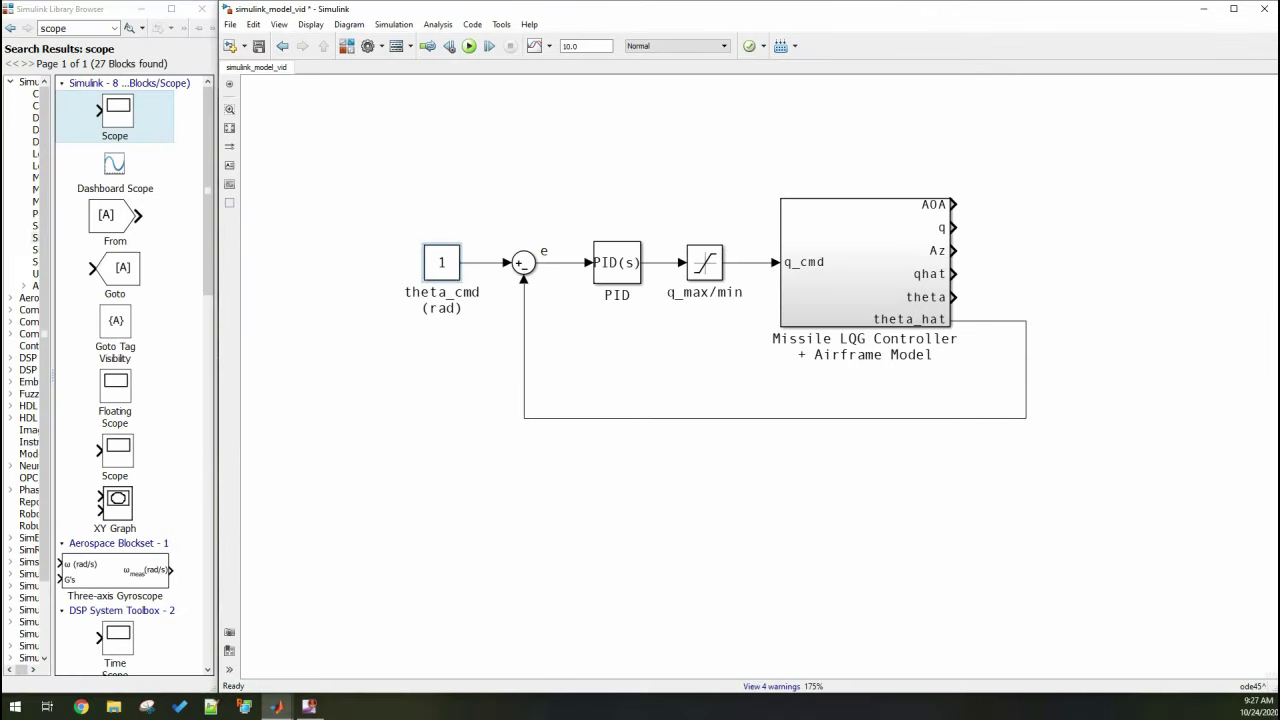
Delete the theta_cmd constant and search the library for Add blocks
{"action": "key", "text": "Delete"}
{"action": "left_click", "coordinate": [78, 28]}
{"action": "type", "text": "add"}
{"action": "key", "text": "Return"}
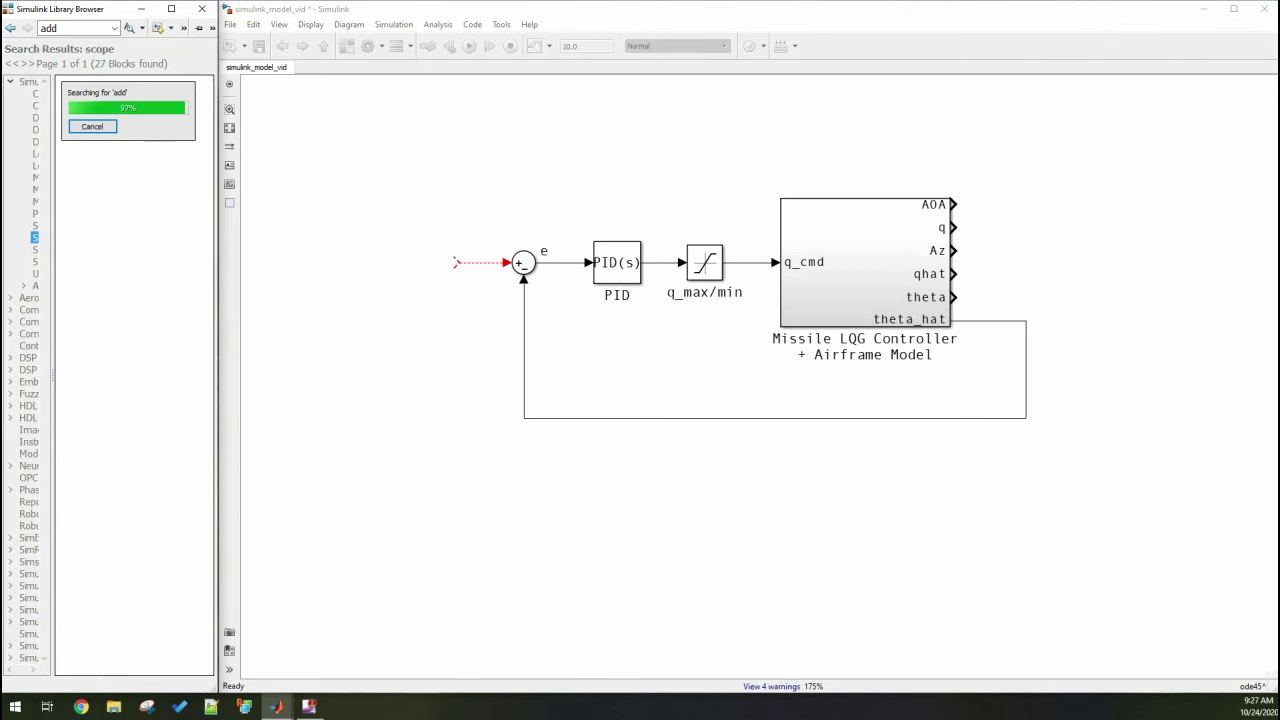
Insert an Add block before the Sum and feed AOA into its top input
{"action": "key", "text": "ctrl+i"}
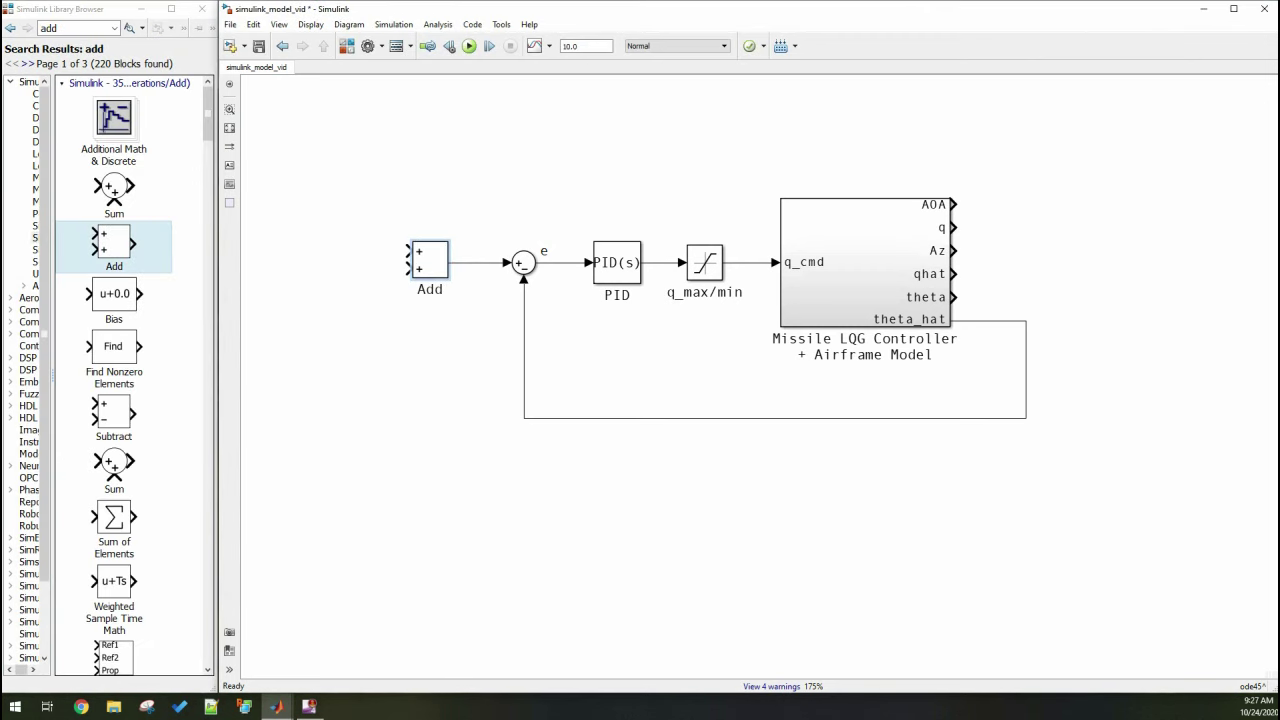
{"action": "scroll", "coordinate": [515, 233], "scroll_direction": "down", "scroll_amount": 1}
{"action": "mouse_move", "coordinate": [424, 248]}
{"action": "left_mouse_down"}
{"action": "mouse_move", "coordinate": [349, 200]}
{"action": "mouse_move", "coordinate": [904, 208]}
{"action": "left_mouse_up"}
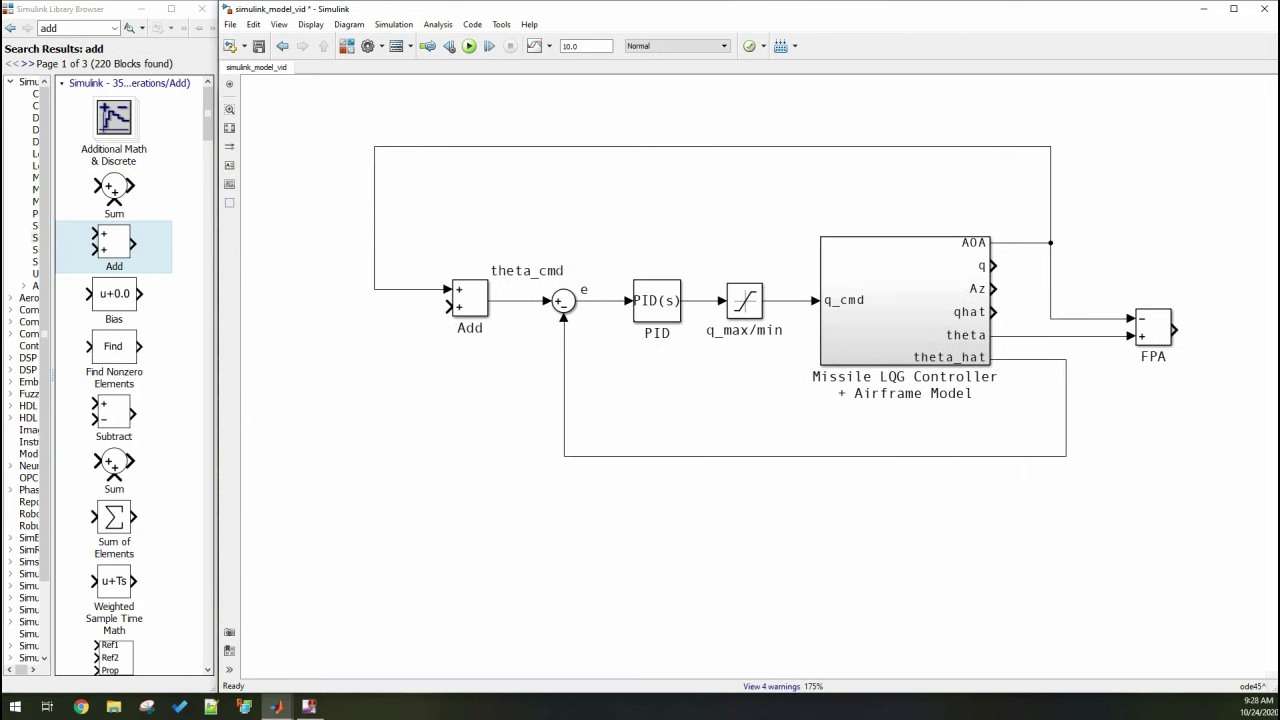
Add an FPA_CMD text note on the canvas
{"action": "left_click", "coordinate": [78, 28]}
{"action": "type", "text": "CO"}
{"action": "double_click", "coordinate": [364, 358]}
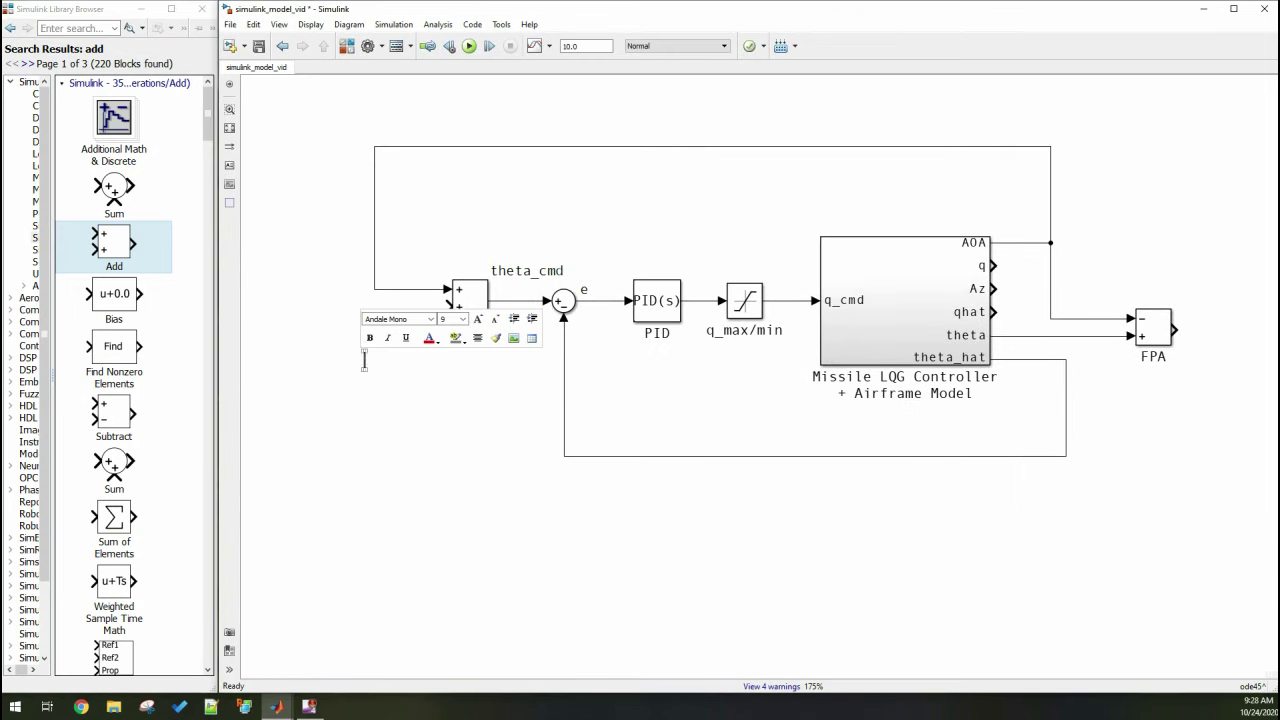
{"action": "left_click", "coordinate": [78, 28]}
Place a Constant block left of the Add and open its parameters
{"action": "type", "text": "constant"}
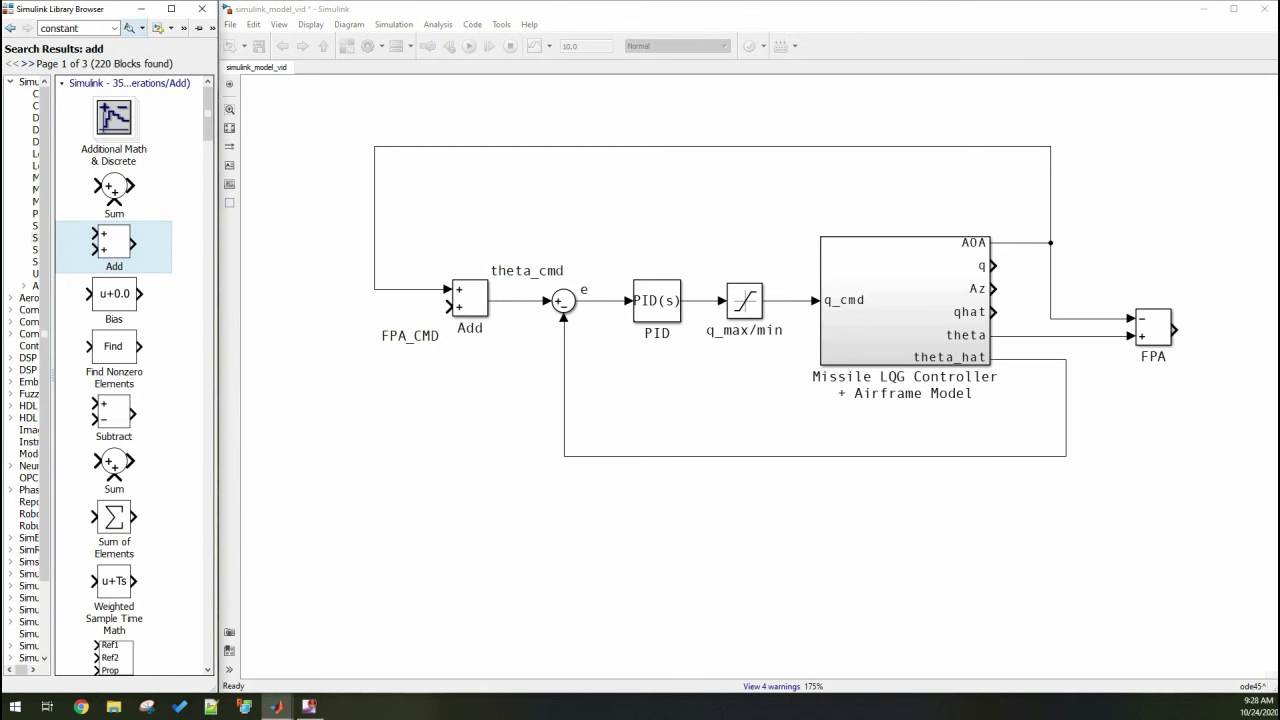
{"action": "key", "text": "Return"}
{"action": "left_click_drag", "start_coordinate": [130, 110], "coordinate": [295, 307]}
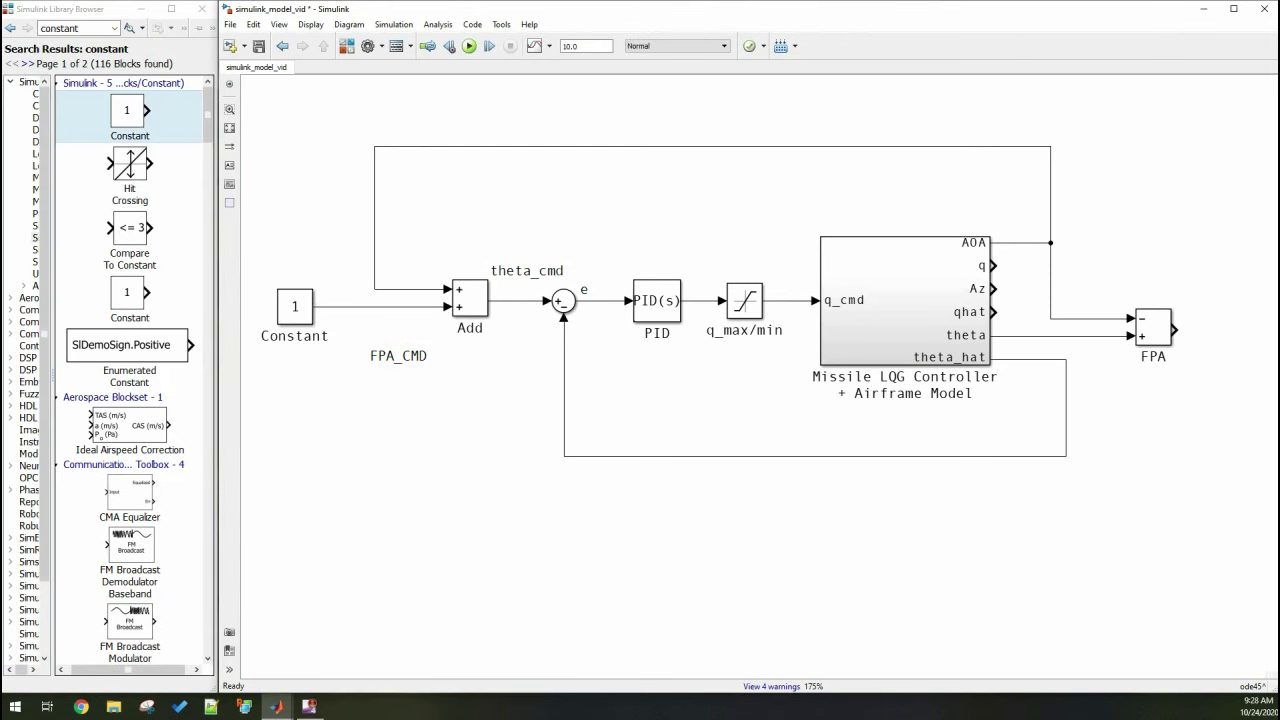
{"action": "double_click", "coordinate": [295, 307]}
Search the block library for Scope blocks
{"action": "type", "text": "D"}
{"action": "key", "text": "BackSpace"}
{"action": "type", "text": "scope"}
{"action": "key", "text": "Return"}
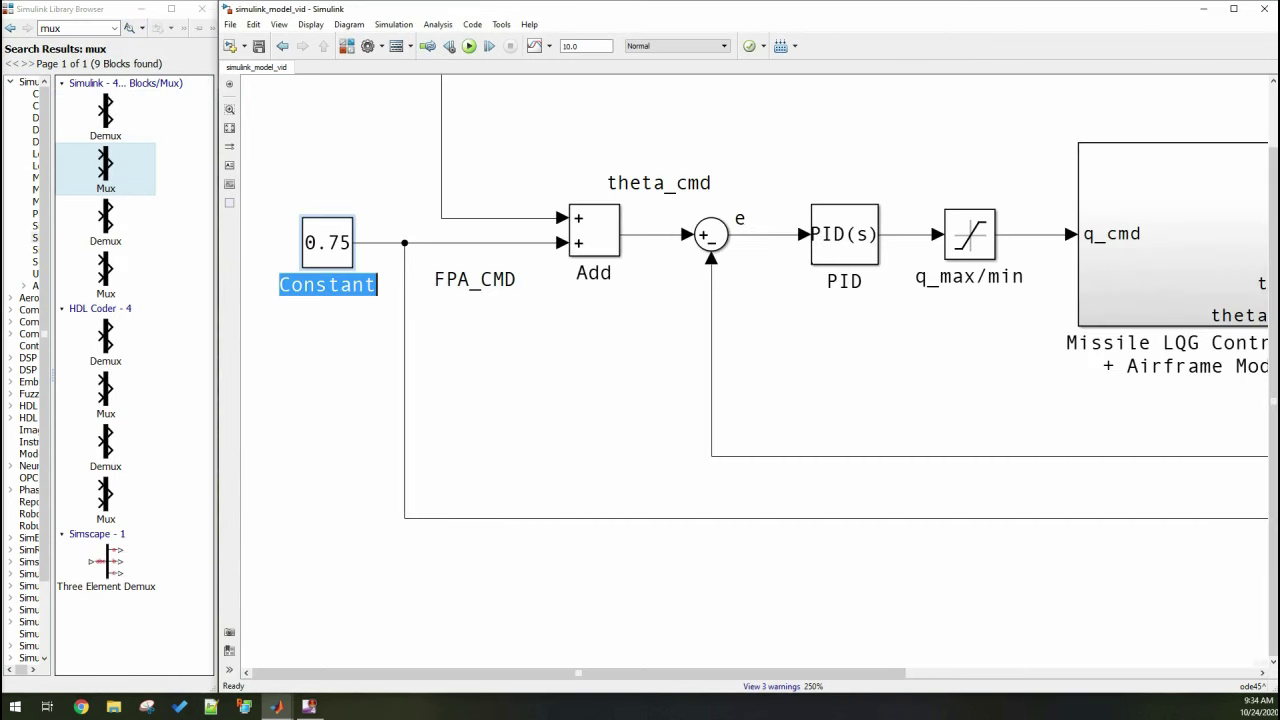
Label the constant '0.75 DES' and duplicate the VT*cos product below it
{"action": "type", "text": "0.75 DES"}
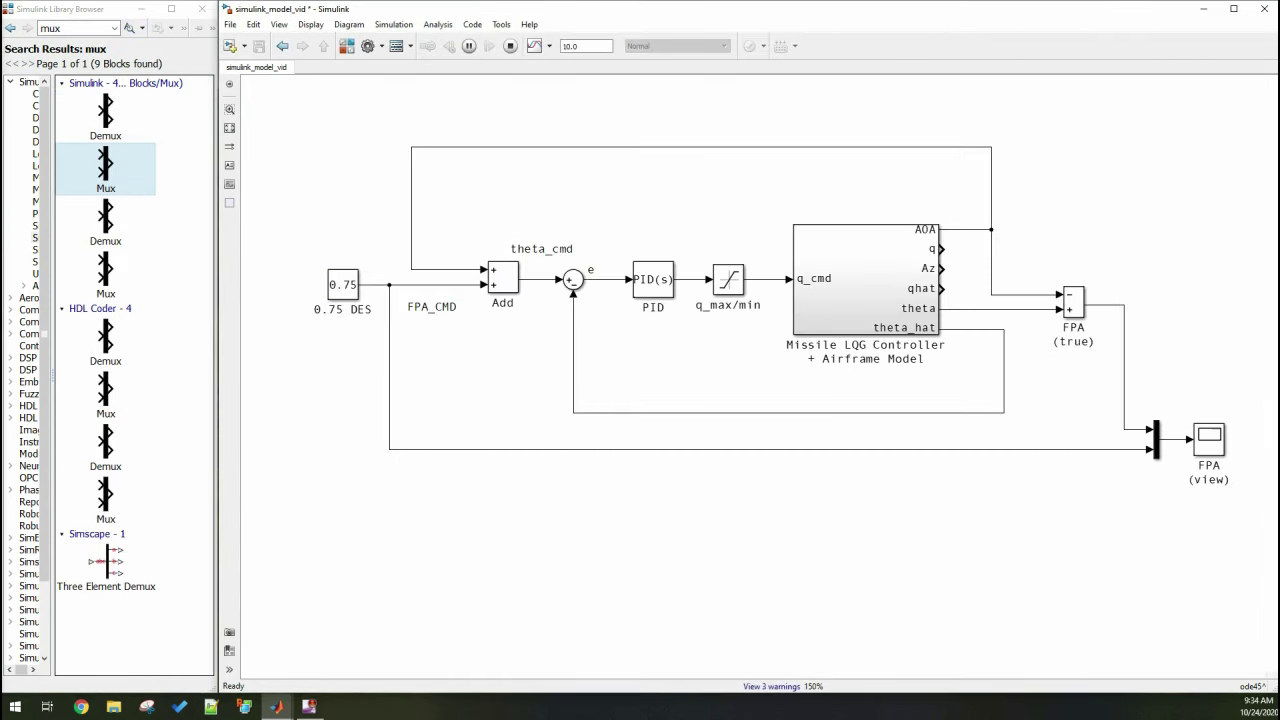
{"action": "scroll", "coordinate": [1000, 300], "scroll_direction": "up", "scroll_amount": 3}
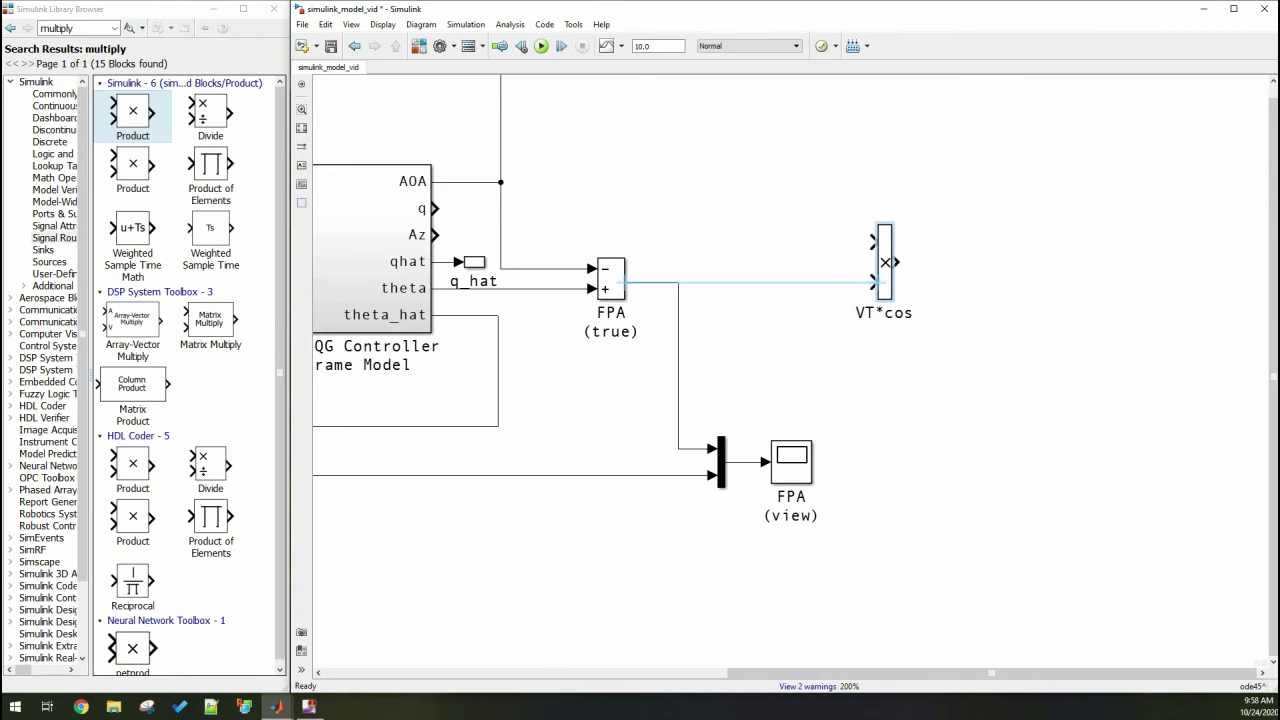
{"action": "left_click_drag", "start_coordinate": [884, 262], "coordinate": [884, 335]}
{"action": "left_click", "coordinate": [880, 385]}
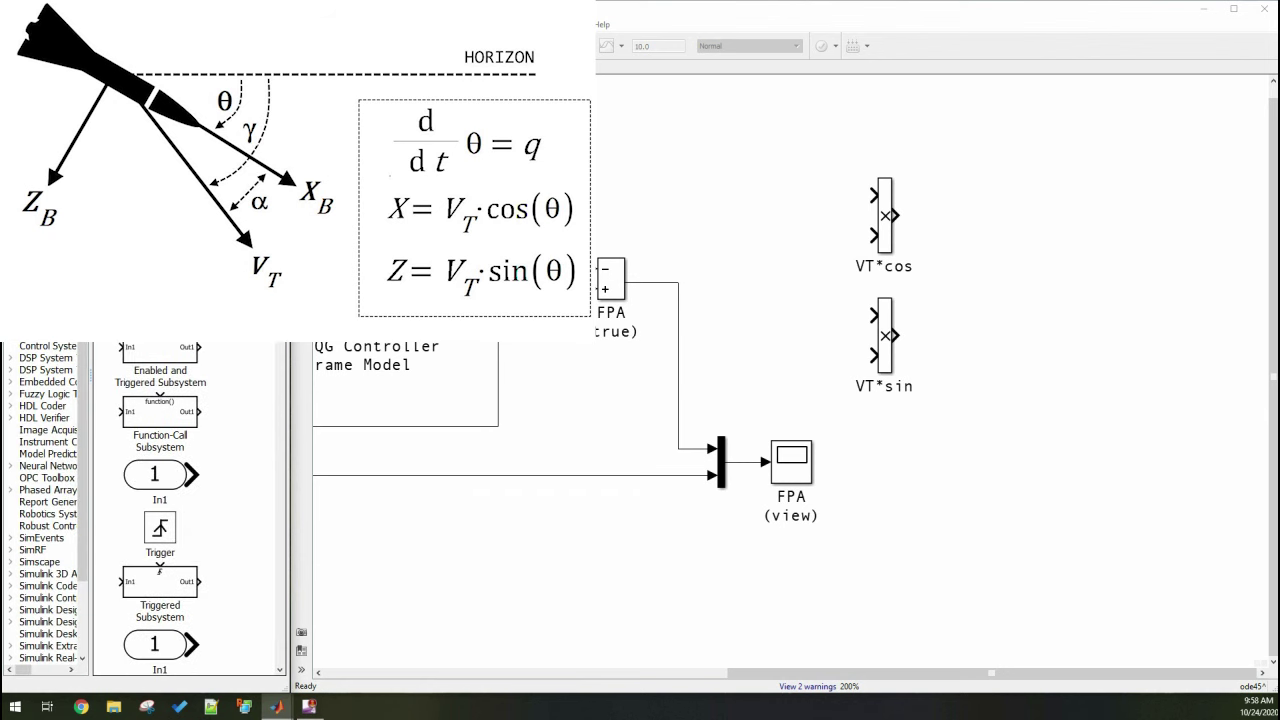
Rename a trig block 'sin', copy it beside VT*sin, and align VT*cos with the top trig block
{"action": "double_click", "coordinate": [765, 224]}
{"action": "type", "text": "sin"}
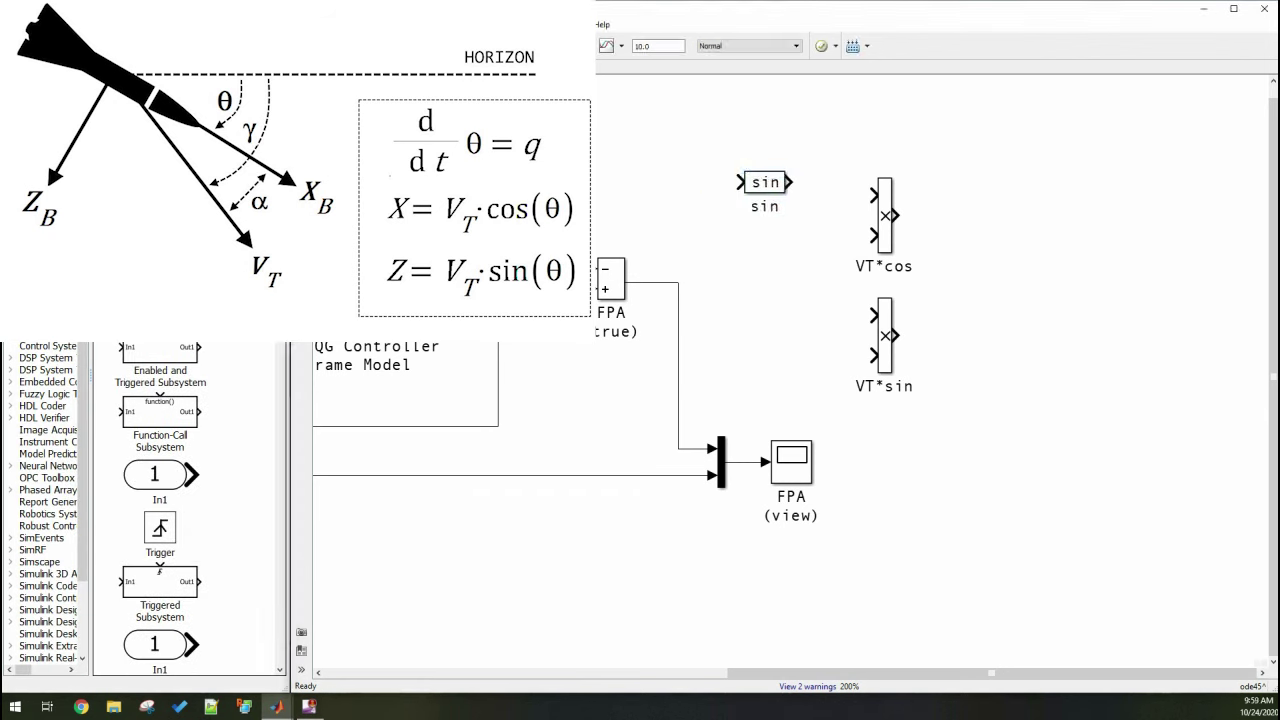
{"action": "left_click_drag", "start_coordinate": [765, 183], "coordinate": [765, 355]}
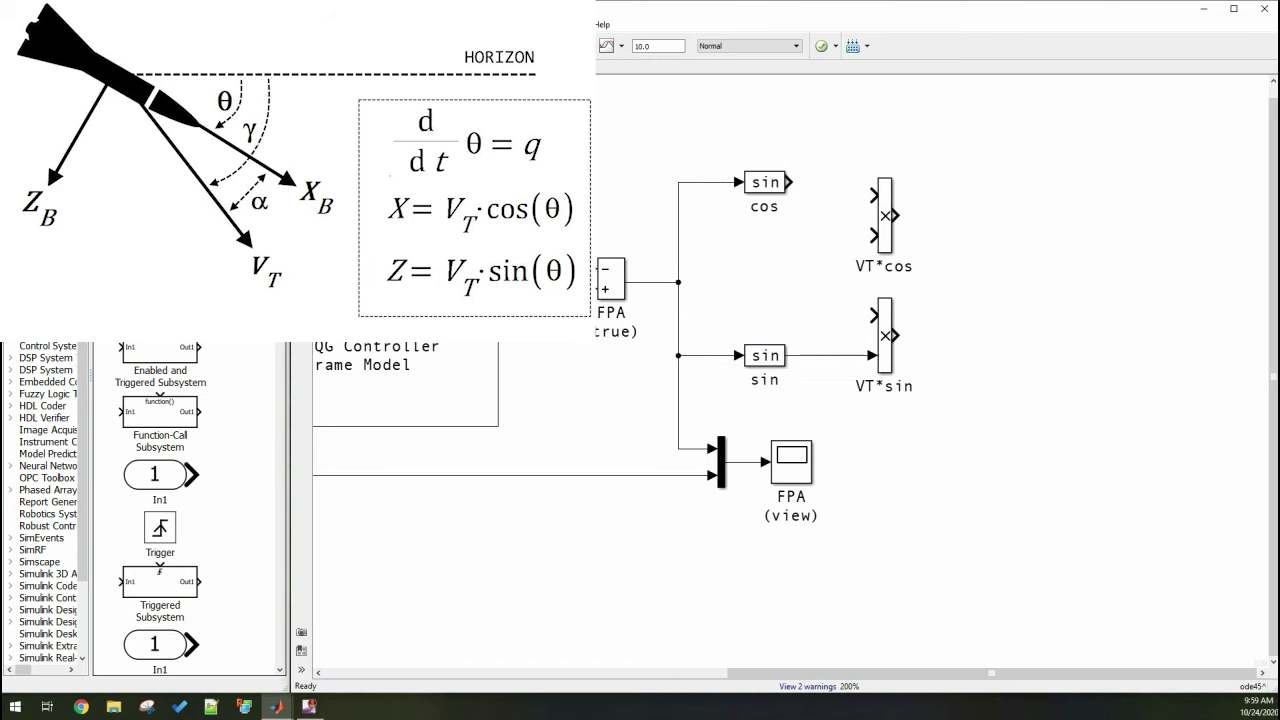
{"action": "left_click_drag", "start_coordinate": [884, 216], "coordinate": [884, 201]}
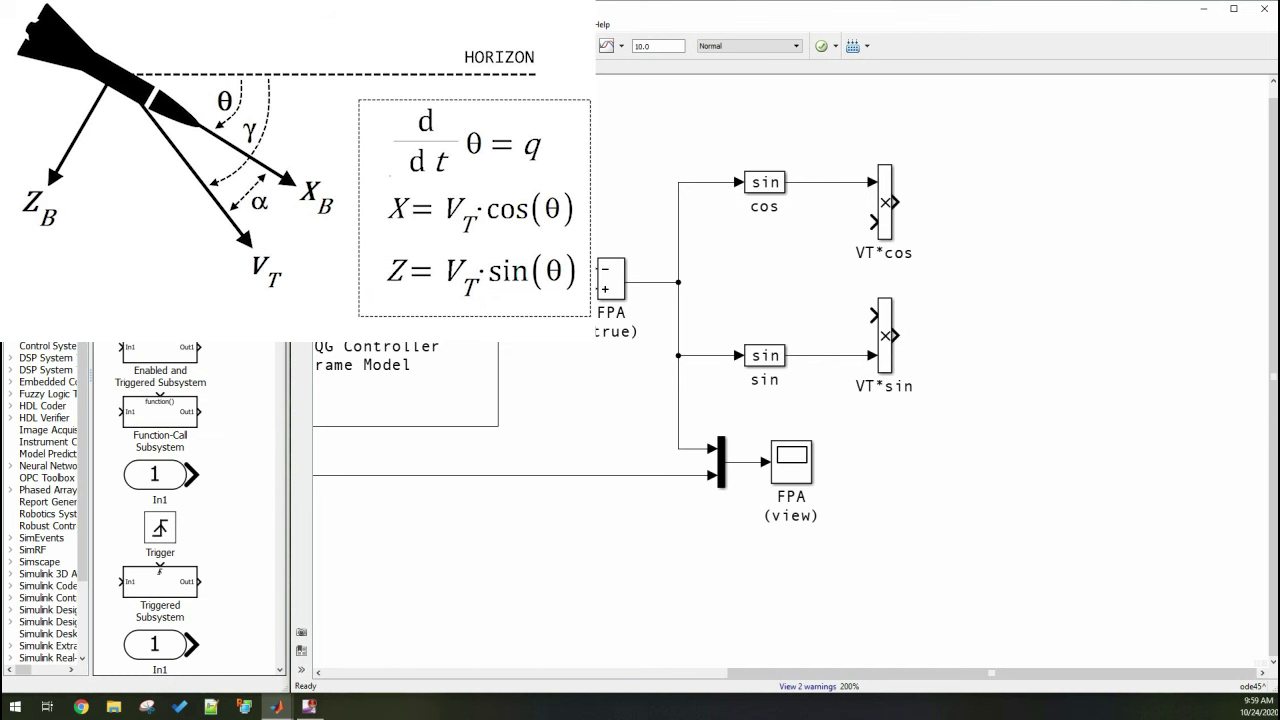
{"action": "left_click", "coordinate": [45, 300]}
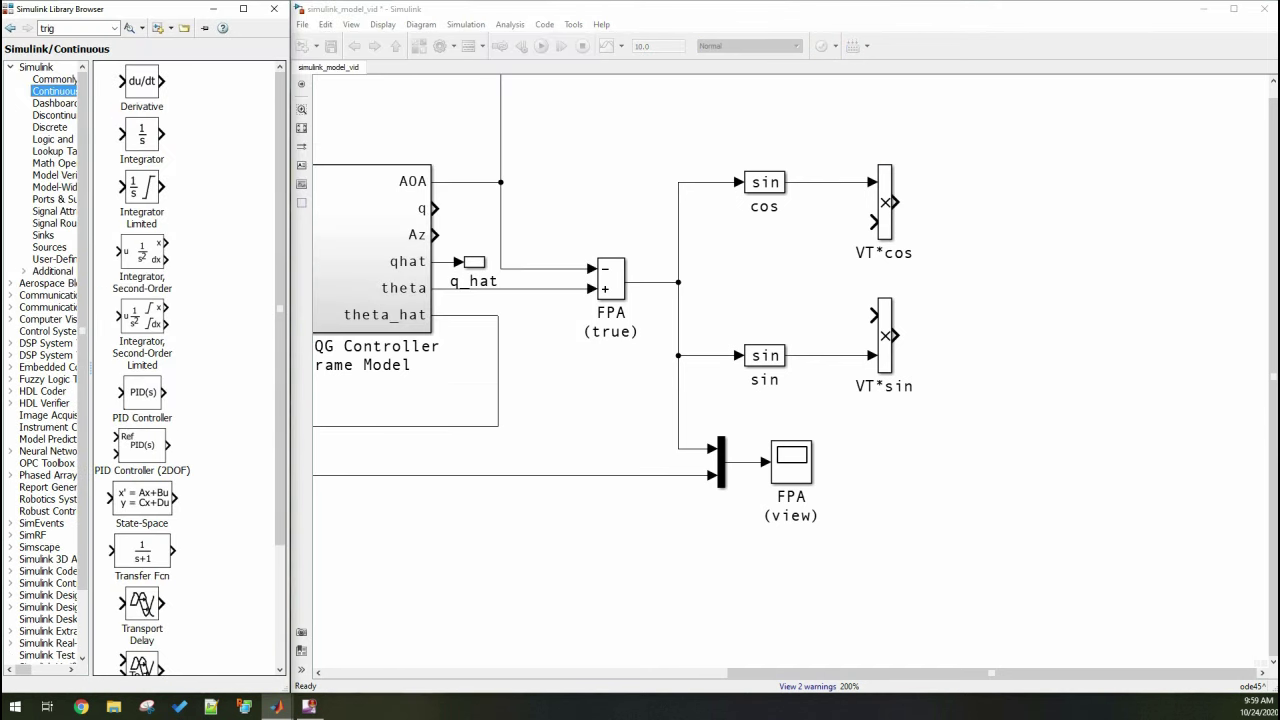
Add a Vel constant and wire it into both the VT*cos and VT*sin products
{"action": "left_click", "coordinate": [54, 79]}
{"action": "left_click_drag", "start_coordinate": [142, 210], "coordinate": [752, 255]}
{"action": "double_click", "coordinate": [752, 255]}
{"action": "type", "text": "Vel"}
{"action": "key", "text": "Return"}
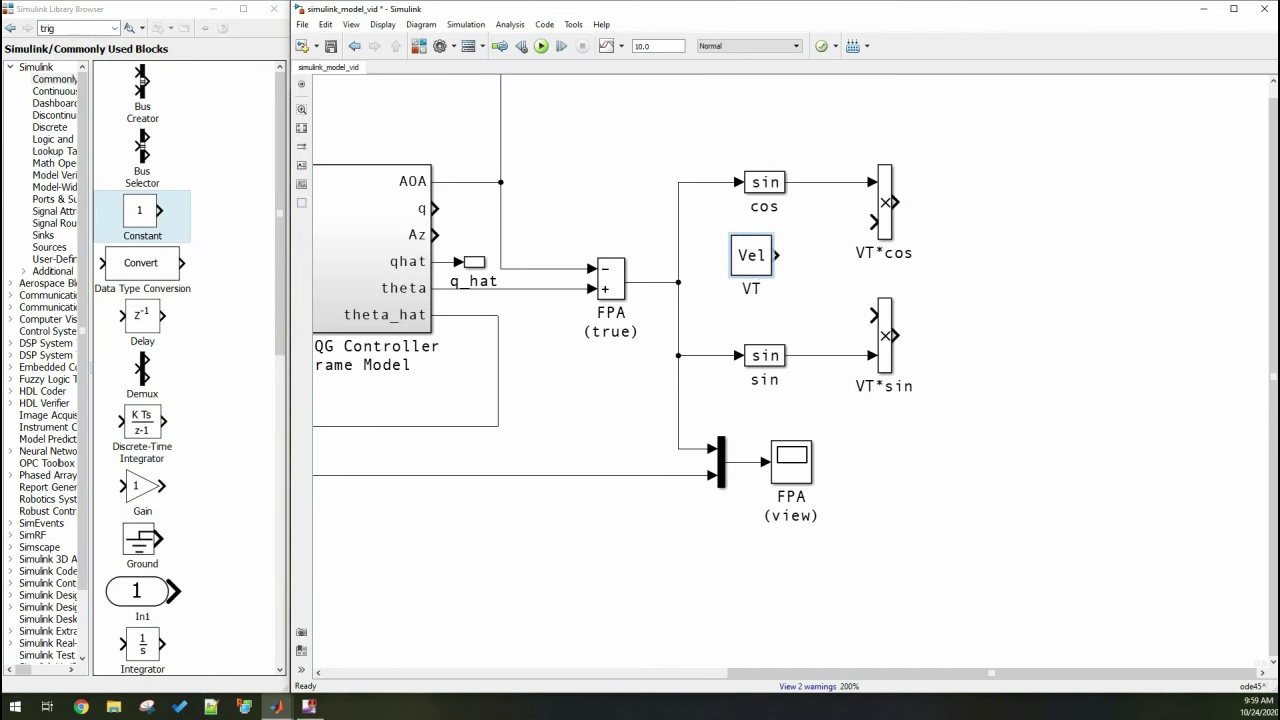
{"action": "left_click_drag", "start_coordinate": [786, 262], "coordinate": [826, 248]}
{"action": "left_click_drag", "start_coordinate": [873, 315], "coordinate": [764, 275]}
Add integrators fed by VT*cos and VT*sin, labelling the second 'dz/dt > z'
{"action": "scroll", "coordinate": [780, 370], "scroll_direction": "right", "scroll_amount": 3}
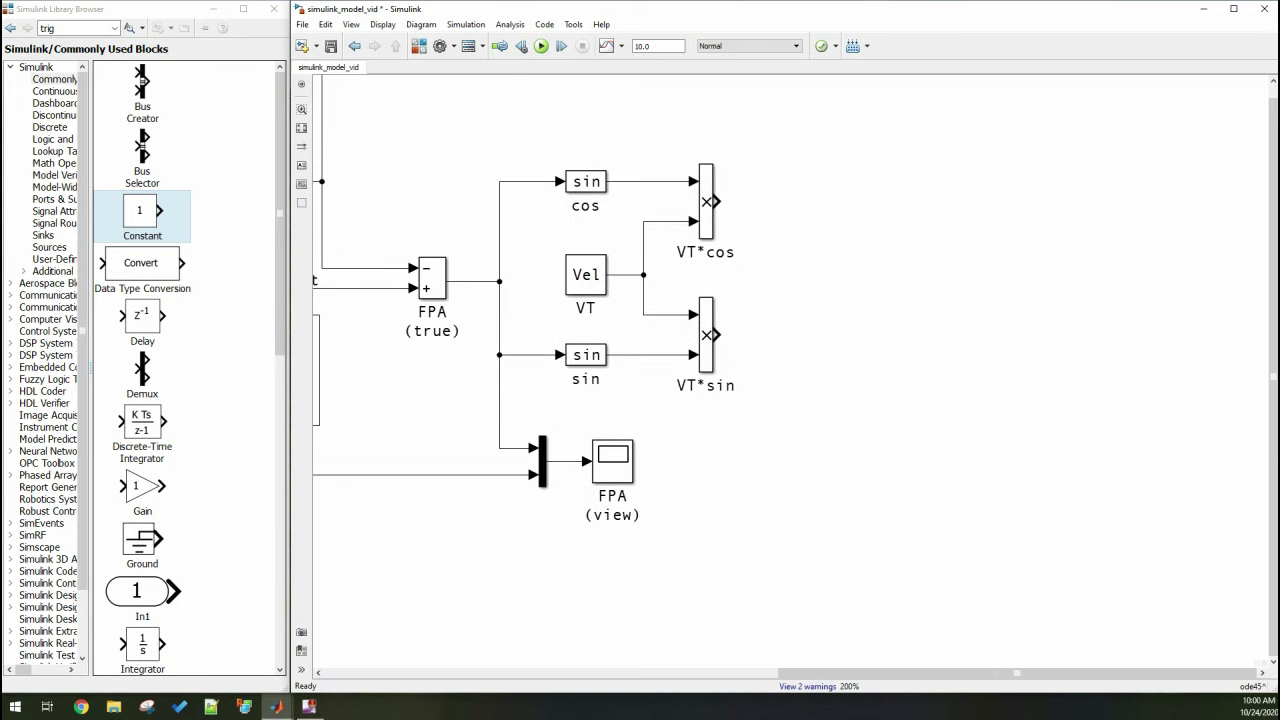
{"action": "scroll", "coordinate": [142, 360], "scroll_direction": "down", "scroll_amount": 2}
{"action": "left_click_drag", "start_coordinate": [142, 564], "coordinate": [826, 201]}
{"action": "left_click_drag", "start_coordinate": [716, 201], "coordinate": [826, 335]}
{"action": "double_click", "coordinate": [837, 368]}
{"action": "type", "text": "dz/dt > z"}
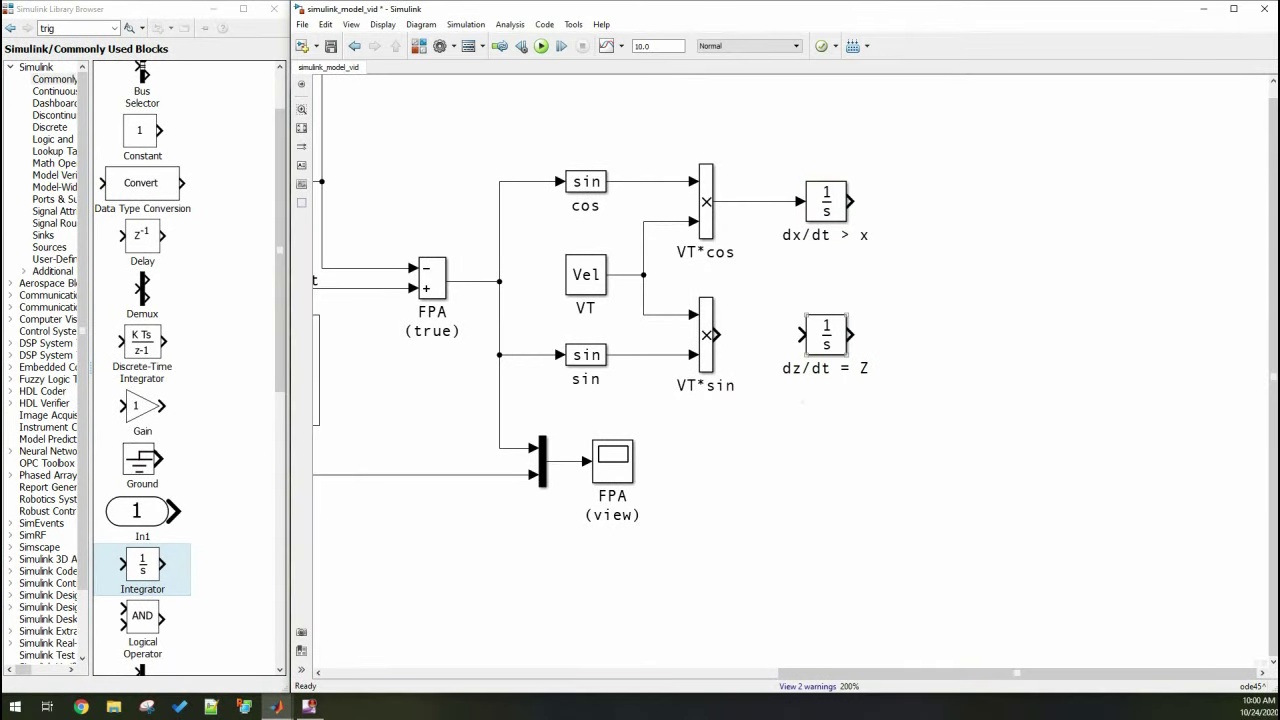
{"action": "key", "text": "alt+Tab"}
Set the dz/dt integrator's initial condition to -ELEV_INIT
{"action": "left_click_drag", "start_coordinate": [1126, 256], "coordinate": [390, 252]}
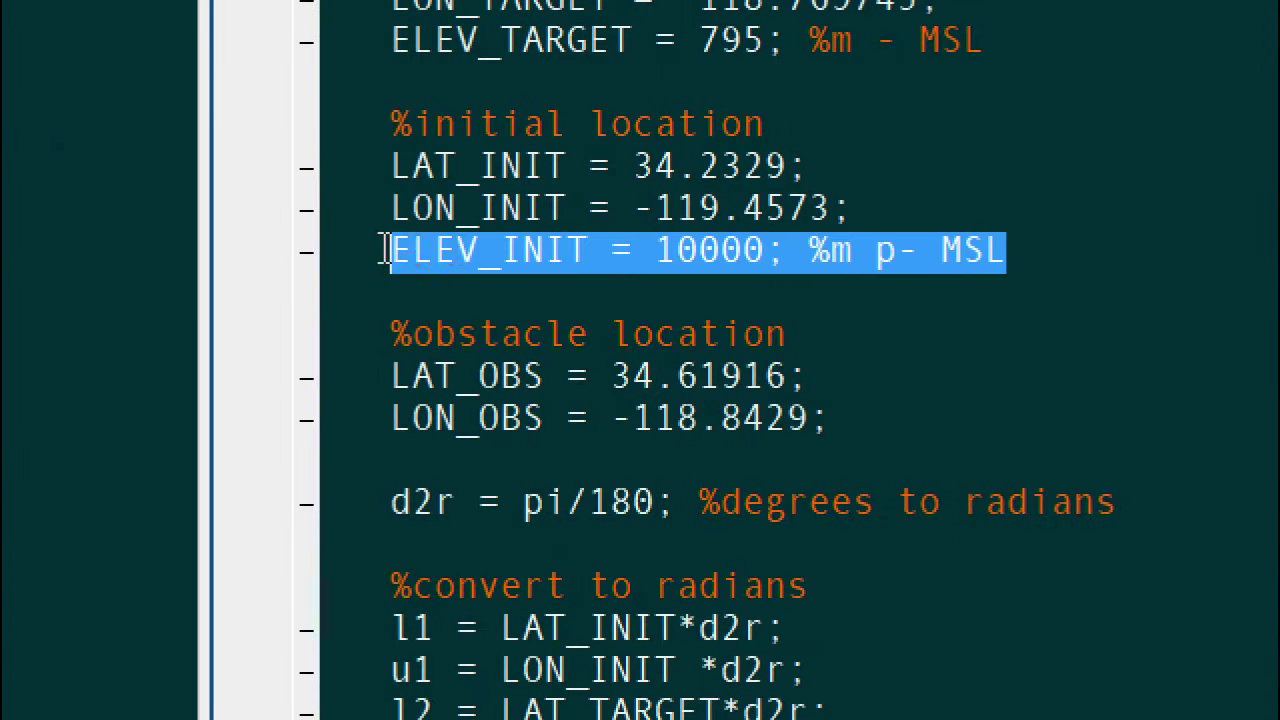
{"action": "left_click", "coordinate": [1030, 252]}
{"action": "key", "text": "alt+Tab"}
{"action": "double_click", "coordinate": [826, 335]}
{"action": "double_click", "coordinate": [904, 269]}
{"action": "type", "text": "-ELEV"}
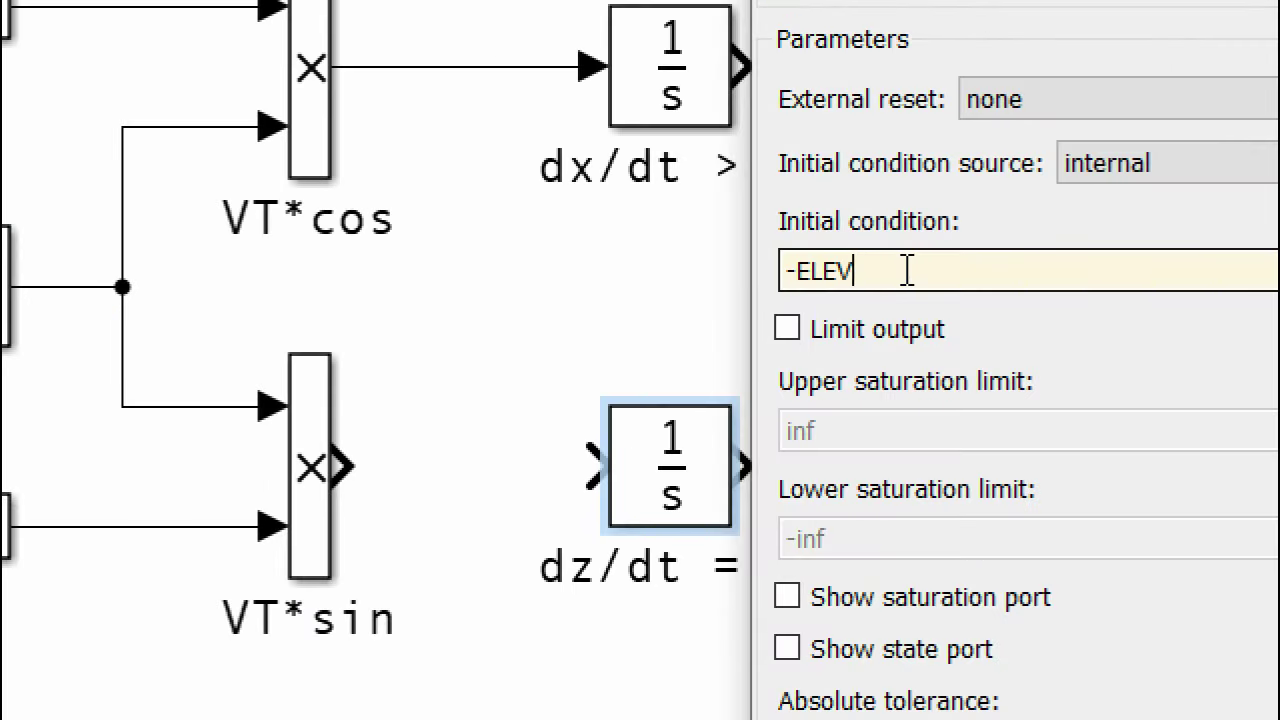
{"action": "type", "text": "_INI"}
{"action": "type", "text": "T"}
{"action": "key", "text": "Return"}
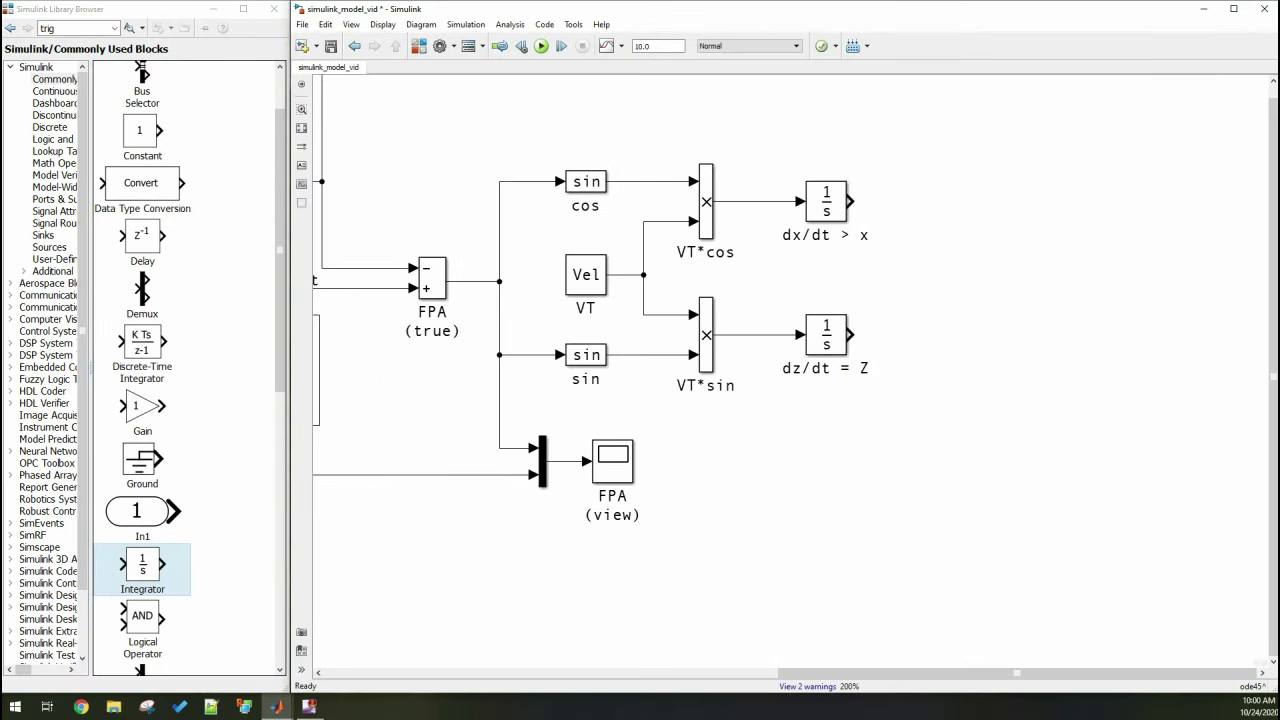
{"action": "scroll", "coordinate": [790, 370], "scroll_direction": "right", "scroll_amount": 5}
Add a constant labelled 'YE = 0' with value 0 beside the integrators
{"action": "left_click_drag", "start_coordinate": [142, 130], "coordinate": [694, 292]}
{"action": "left_click", "coordinate": [710, 330]}
{"action": "type", "text": "YE = 0"}
{"action": "double_click", "coordinate": [710, 294]}
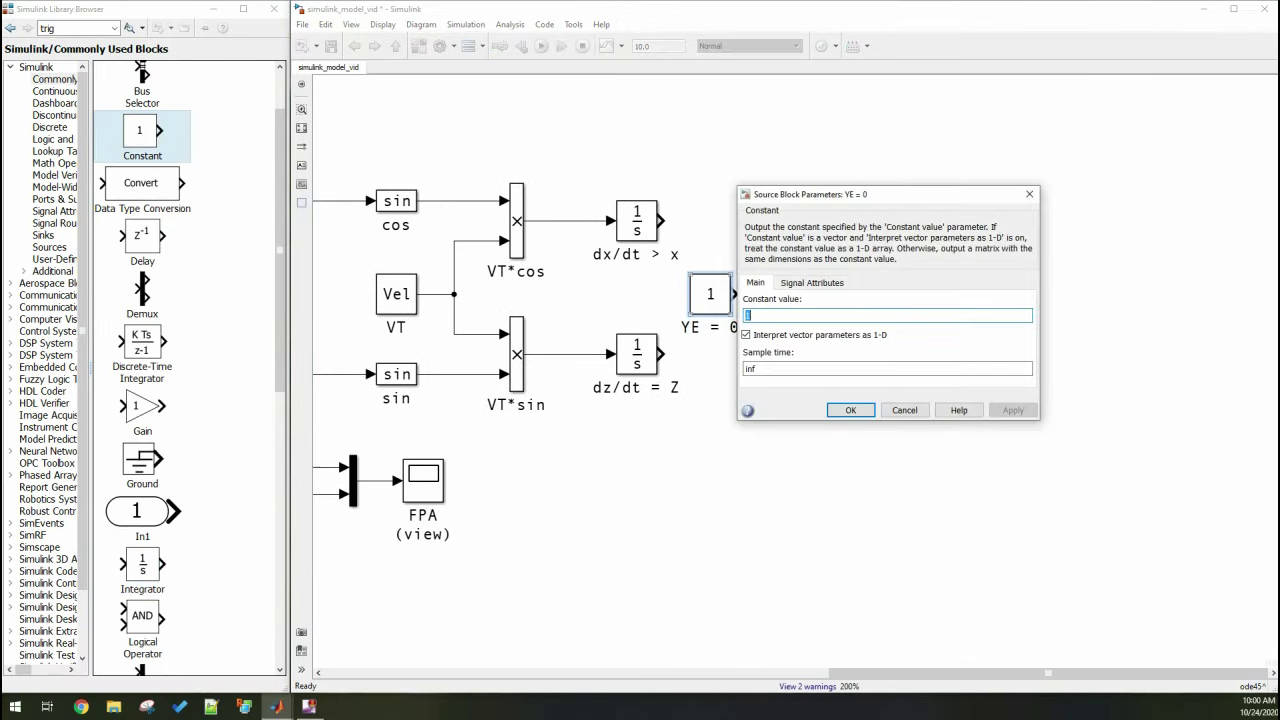
{"action": "type", "text": "0"}
{"action": "key", "text": "Return"}
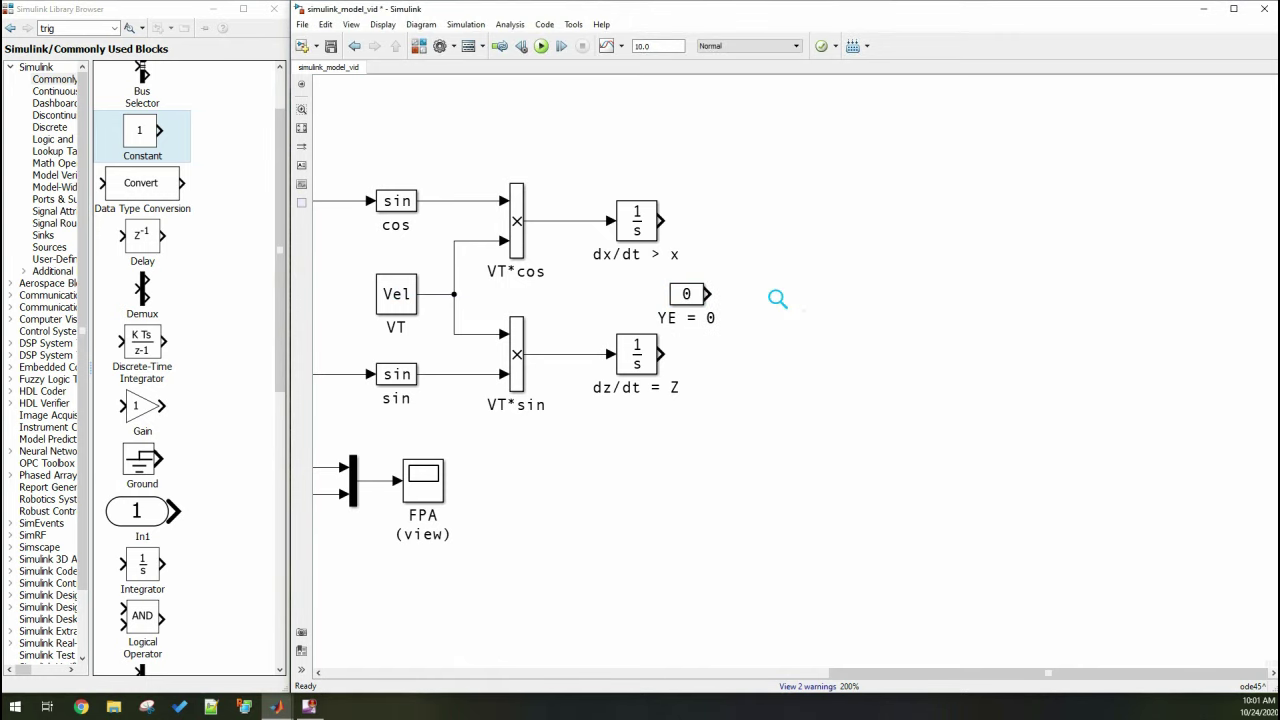
Switch the top Trigonometric Function block to cos
{"action": "double_click", "coordinate": [397, 201]}
{"action": "key", "text": "Down"}
{"action": "key", "text": "Return"}
Add a 3-input Mux and wire x, YE = 0 and Z into it
{"action": "scroll", "coordinate": [142, 360], "scroll_direction": "down", "scroll_amount": 3}
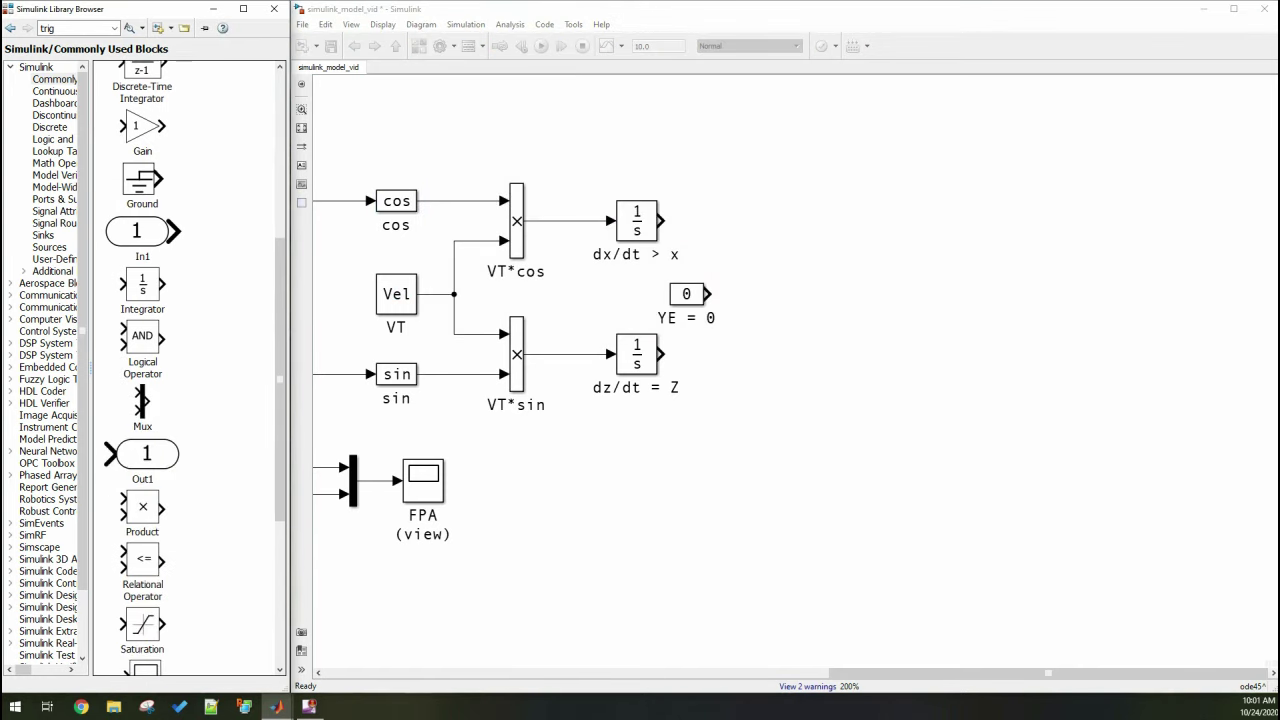
{"action": "left_click_drag", "start_coordinate": [142, 403], "coordinate": [838, 220]}
{"action": "double_click", "coordinate": [838, 220]}
{"action": "type", "text": "3"}
{"action": "key", "text": "Return"}
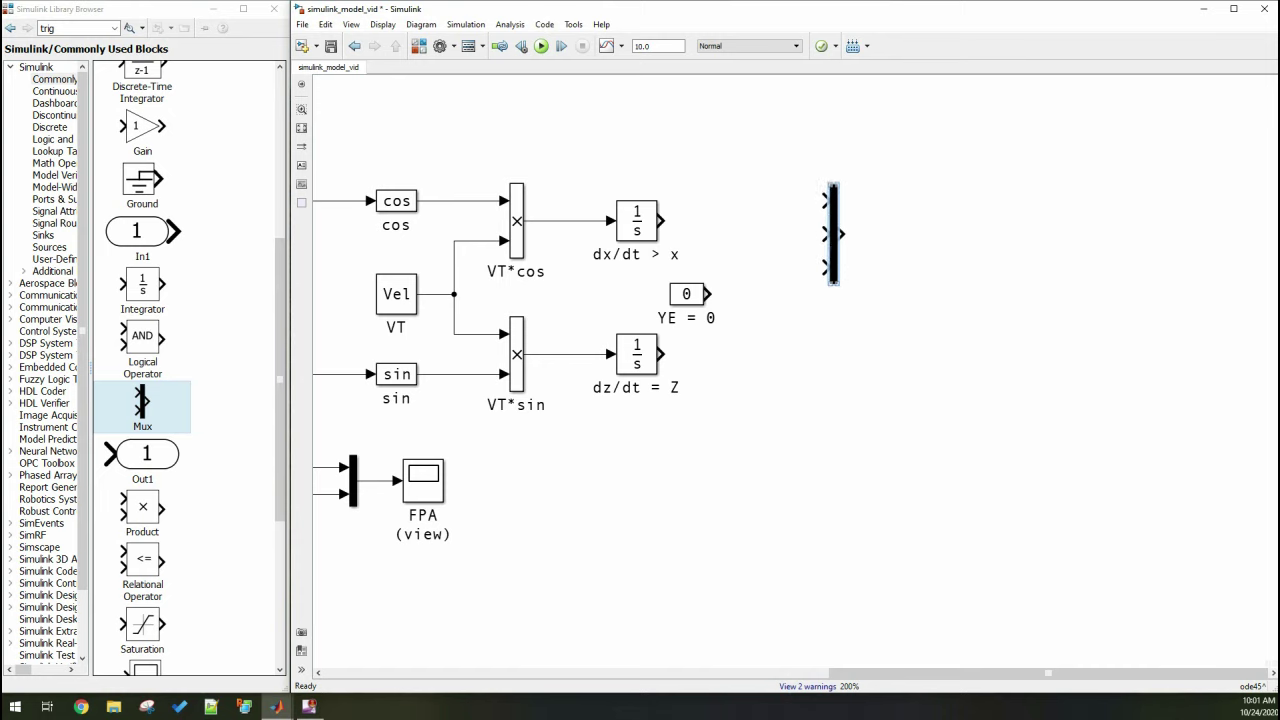
{"action": "mouse_move", "coordinate": [660, 220]}
{"action": "left_mouse_down"}
{"action": "mouse_move", "coordinate": [852, 218]}
{"action": "mouse_move", "coordinate": [828, 219]}
{"action": "left_mouse_up"}
{"action": "mouse_move", "coordinate": [686, 293]}
{"action": "left_mouse_down"}
{"action": "mouse_move", "coordinate": [760, 287]}
{"action": "mouse_move", "coordinate": [759, 254]}
{"action": "left_mouse_up"}
{"action": "left_click_drag", "start_coordinate": [778, 254], "coordinate": [828, 254]}
{"action": "mouse_move", "coordinate": [660, 353]}
{"action": "left_mouse_down"}
{"action": "mouse_move", "coordinate": [757, 338]}
{"action": "mouse_move", "coordinate": [828, 288]}
{"action": "left_mouse_up"}
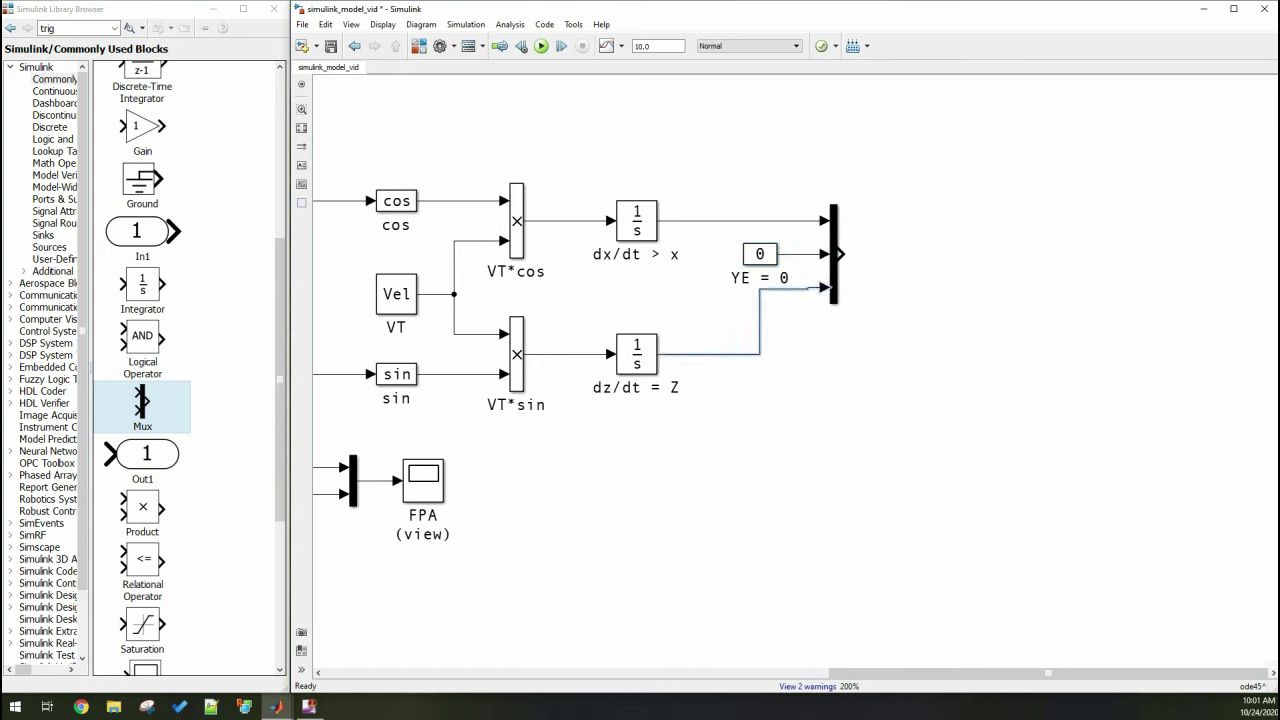
Label the mux output 'XYZ' and search the library for ABS
{"action": "double_click", "coordinate": [870, 226]}
{"action": "type", "text": "XYZ"}
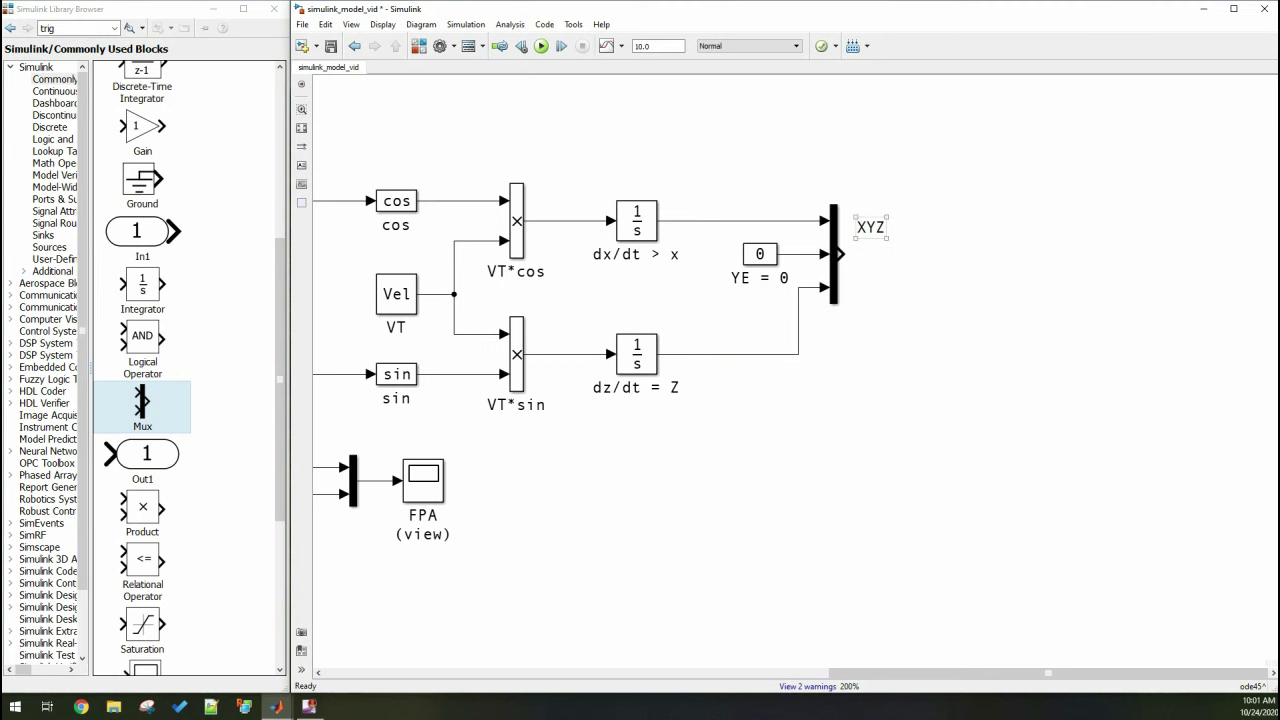
{"action": "scroll", "coordinate": [577, 266], "scroll_direction": "left", "scroll_amount": 2}
{"action": "scroll", "coordinate": [142, 368], "scroll_direction": "down", "scroll_amount": 5}
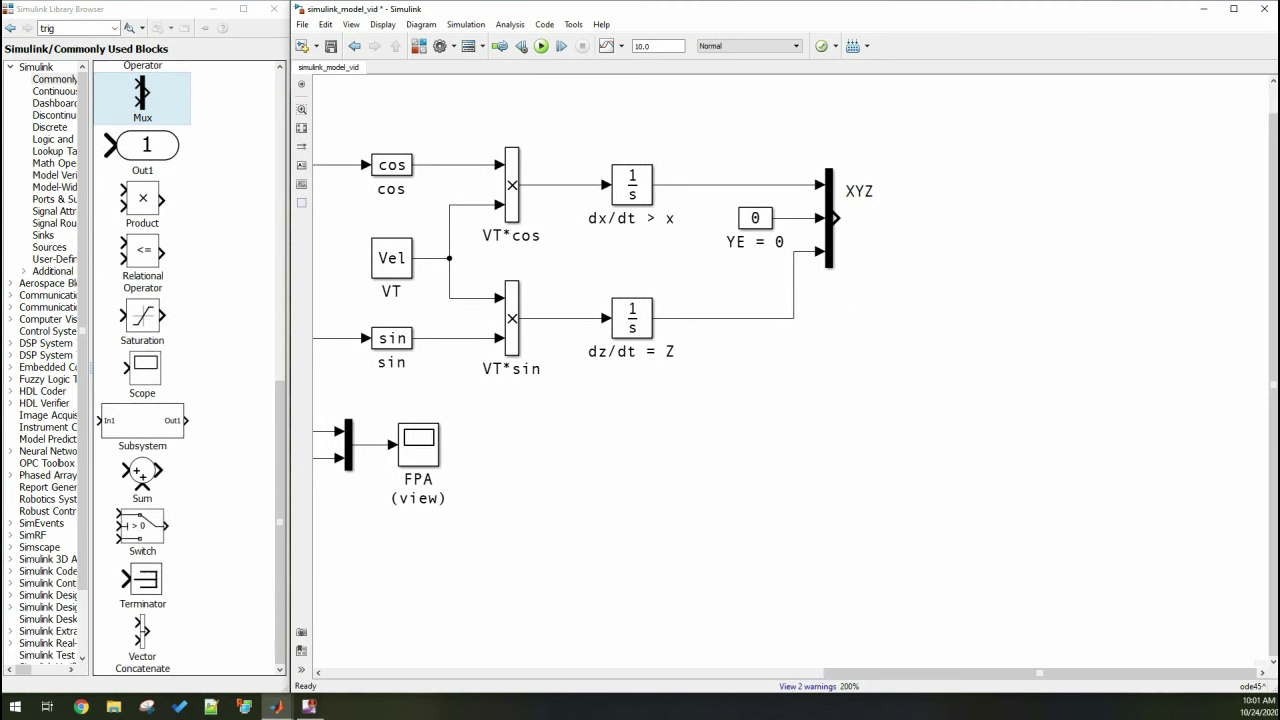
{"action": "scroll", "coordinate": [142, 368], "scroll_direction": "up", "scroll_amount": 10}
{"action": "type", "text": "ABS"}
{"action": "key", "text": "Return"}
Add an Abs block on Z named Height and a Flat Earth to LLA block named 'POS > LLA'
{"action": "left_click_drag", "start_coordinate": [152, 176], "coordinate": [758, 378]}
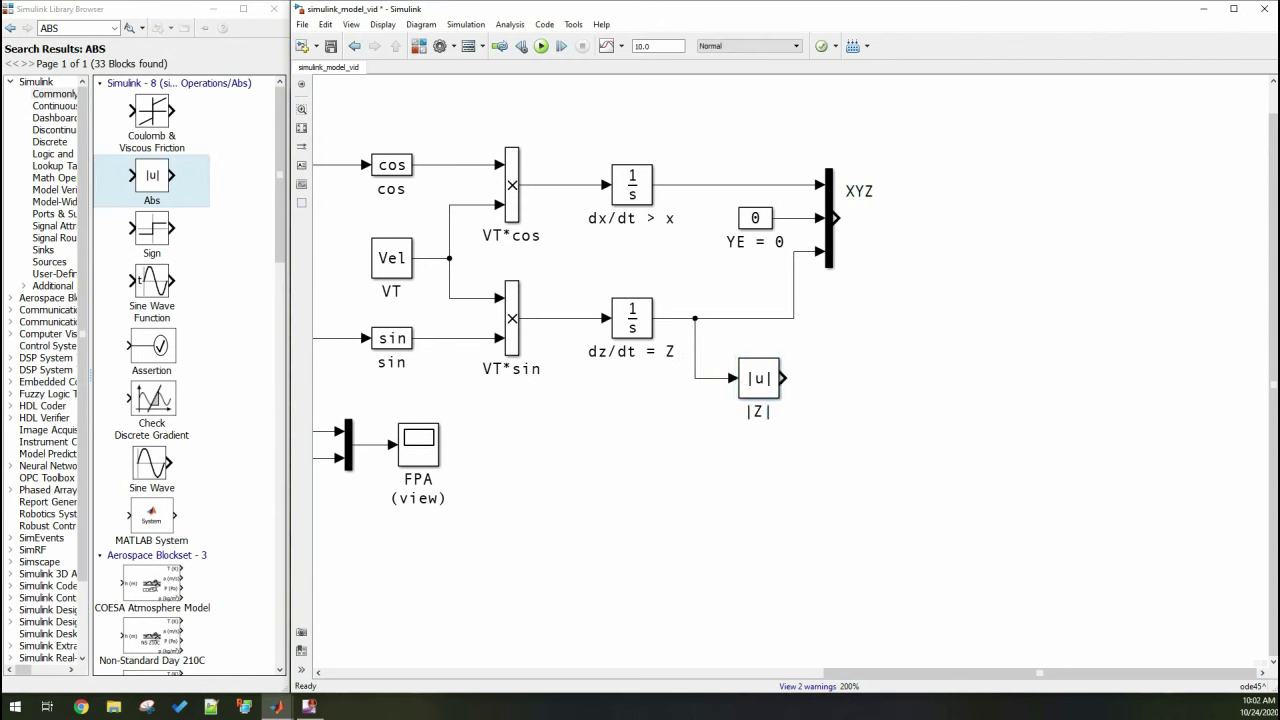
{"action": "type", "text": "Height"}
{"action": "double_click", "coordinate": [55, 28]}
{"action": "type", "text": "LLA"}
{"action": "key", "text": "Return"}
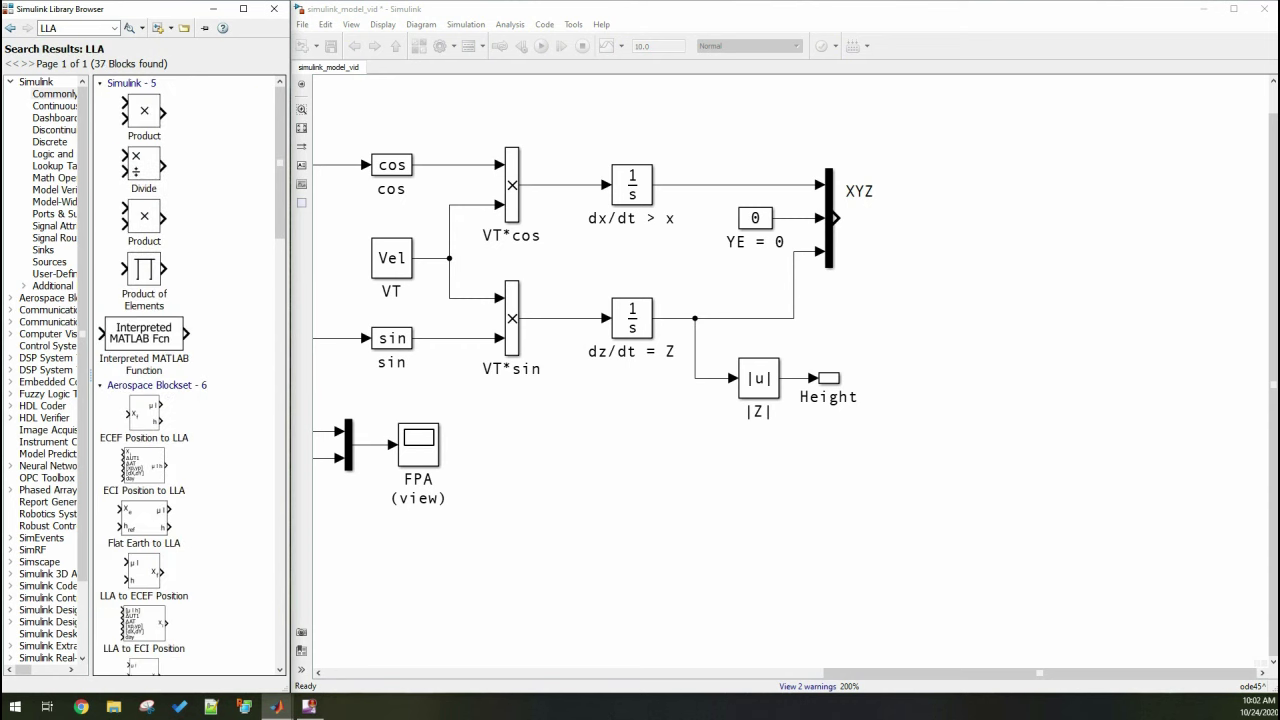
{"action": "left_click_drag", "start_coordinate": [144, 518], "coordinate": [1043, 280]}
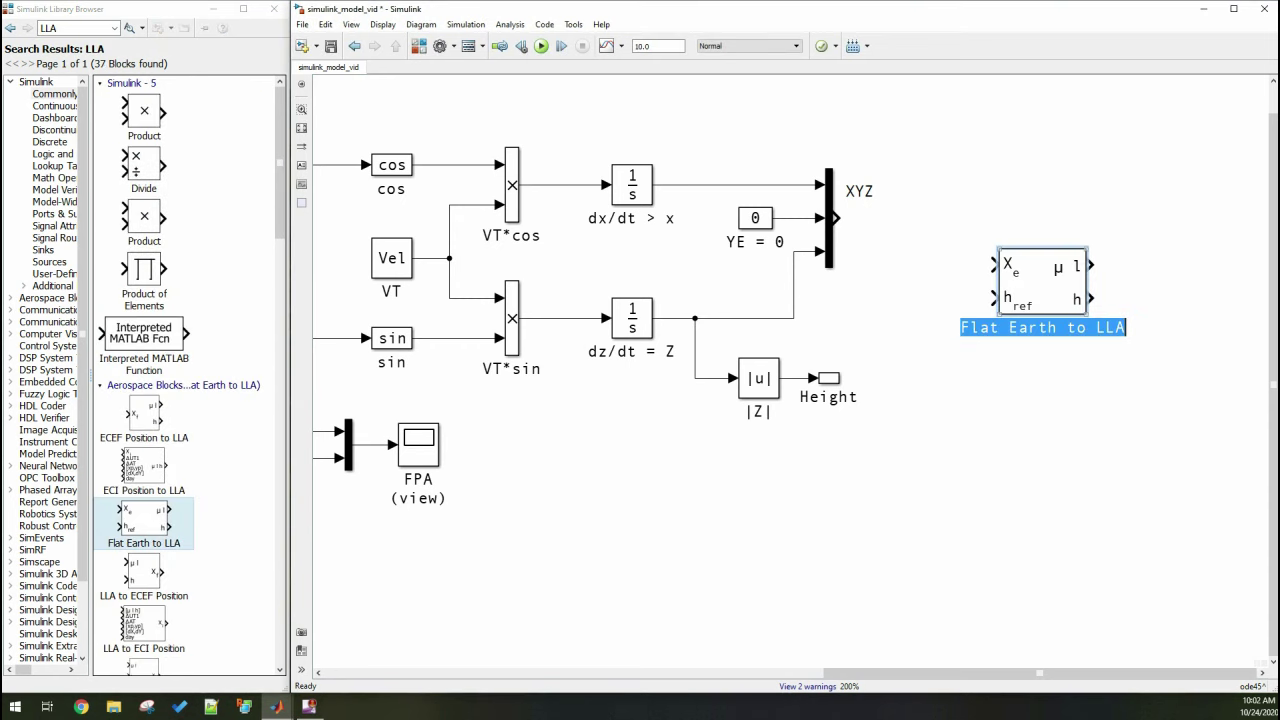
{"action": "type", "text": "POS > LLA"}
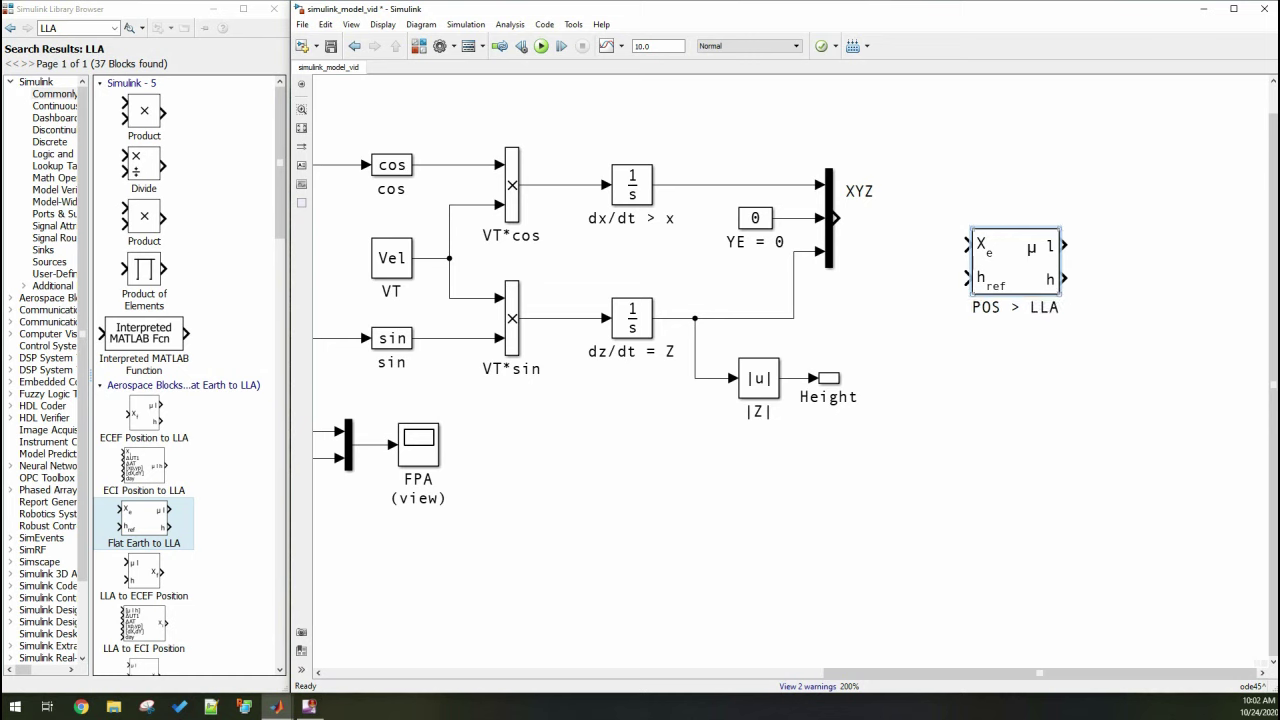
Wire XYZ and an href = 0 constant into POS > LLA and open its parameters
{"action": "left_click_drag", "start_coordinate": [972, 231], "coordinate": [965, 190]}
{"action": "left_click_drag", "start_coordinate": [837, 218], "coordinate": [966, 218]}
{"action": "left_click_drag", "start_coordinate": [755, 218], "coordinate": [882, 278]}
{"action": "double_click", "coordinate": [887, 302]}
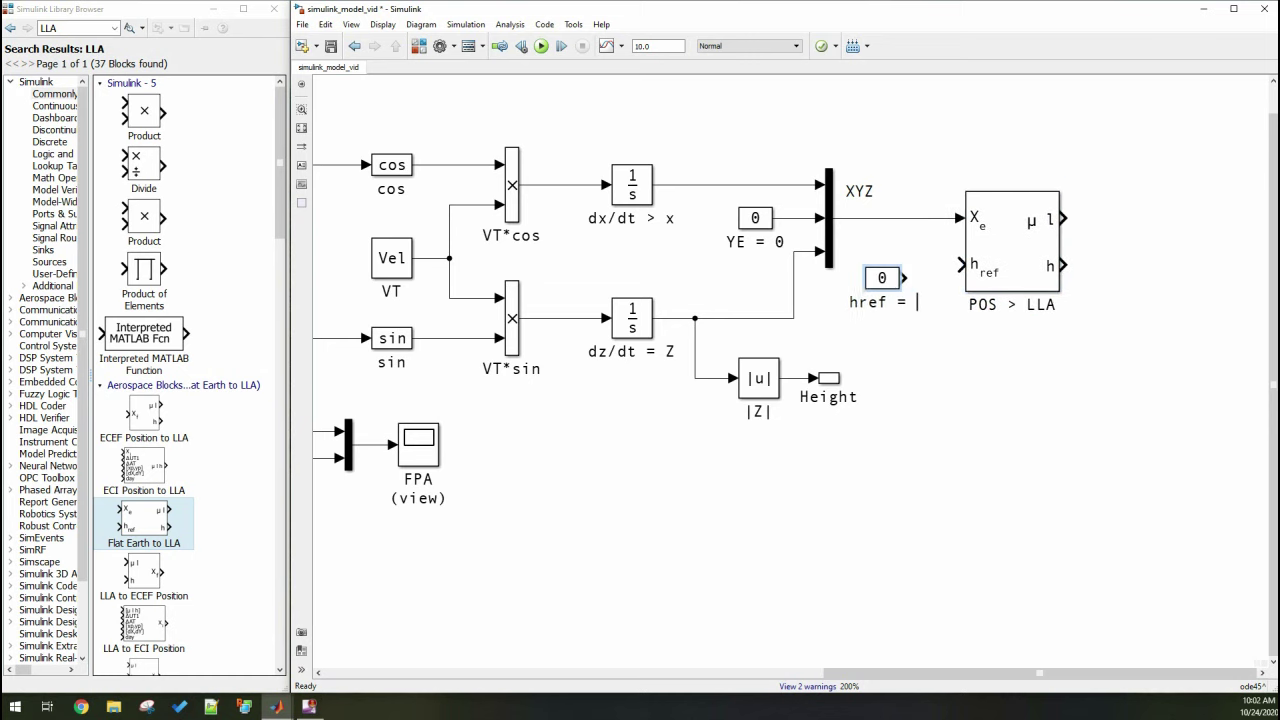
{"action": "scroll", "coordinate": [390, 178], "scroll_direction": "down", "scroll_amount": 1}
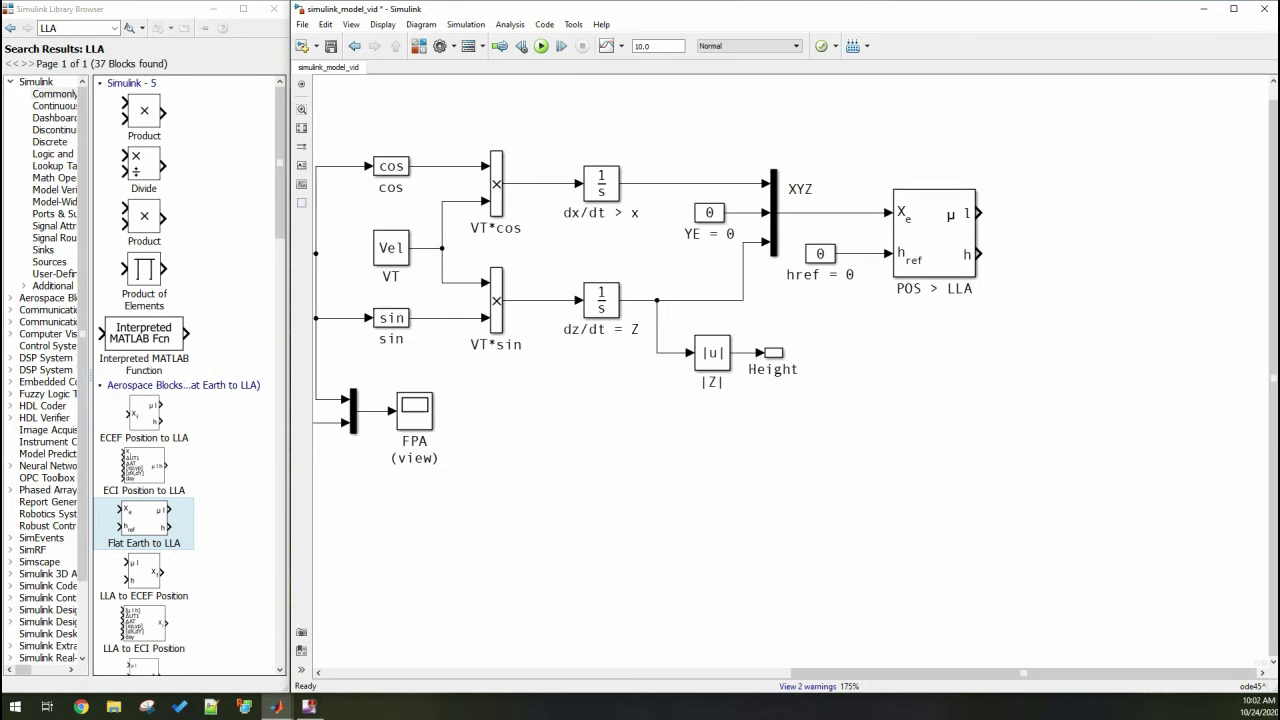
{"action": "scroll", "coordinate": [1044, 253], "scroll_direction": "up", "scroll_amount": 4}
{"action": "double_click", "coordinate": [800, 230]}
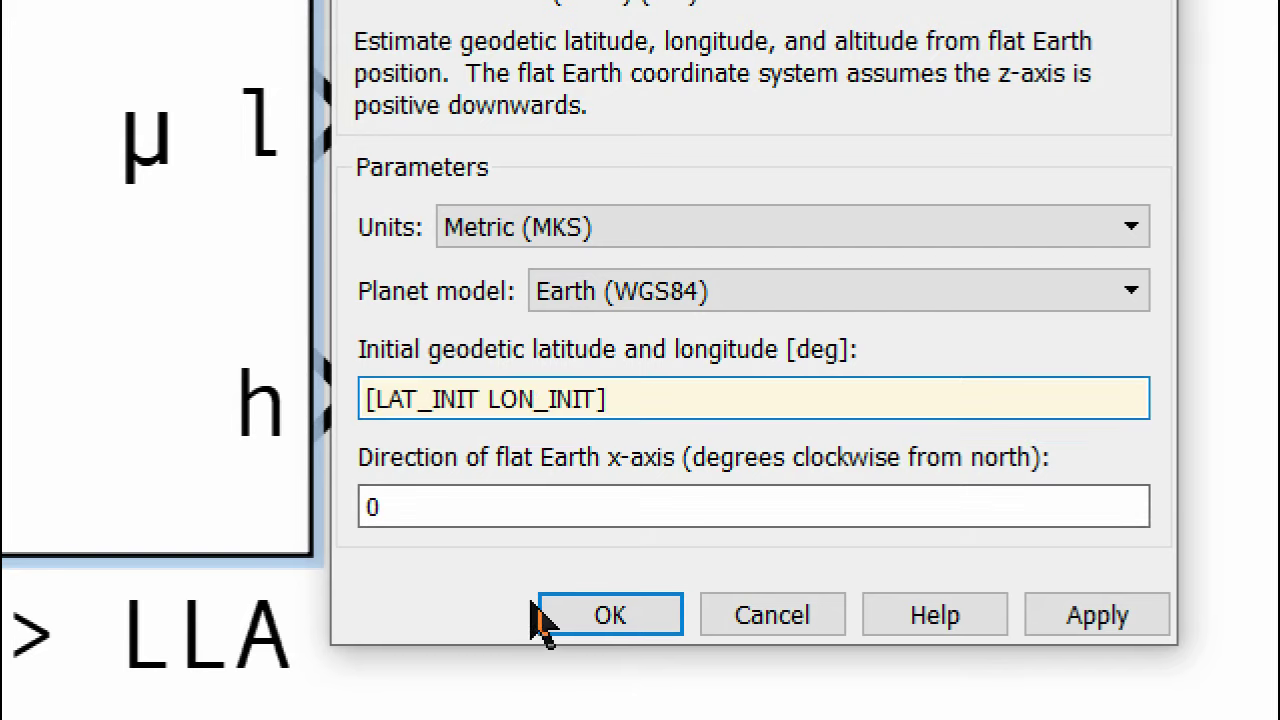
Enter yaw_init as the POS > LLA flat-Earth x-axis direction
{"action": "double_click", "coordinate": [505, 508]}
{"action": "type", "text": "yaw_init = azimuth(LAT_INIT,LON_INIT,LAT_"}
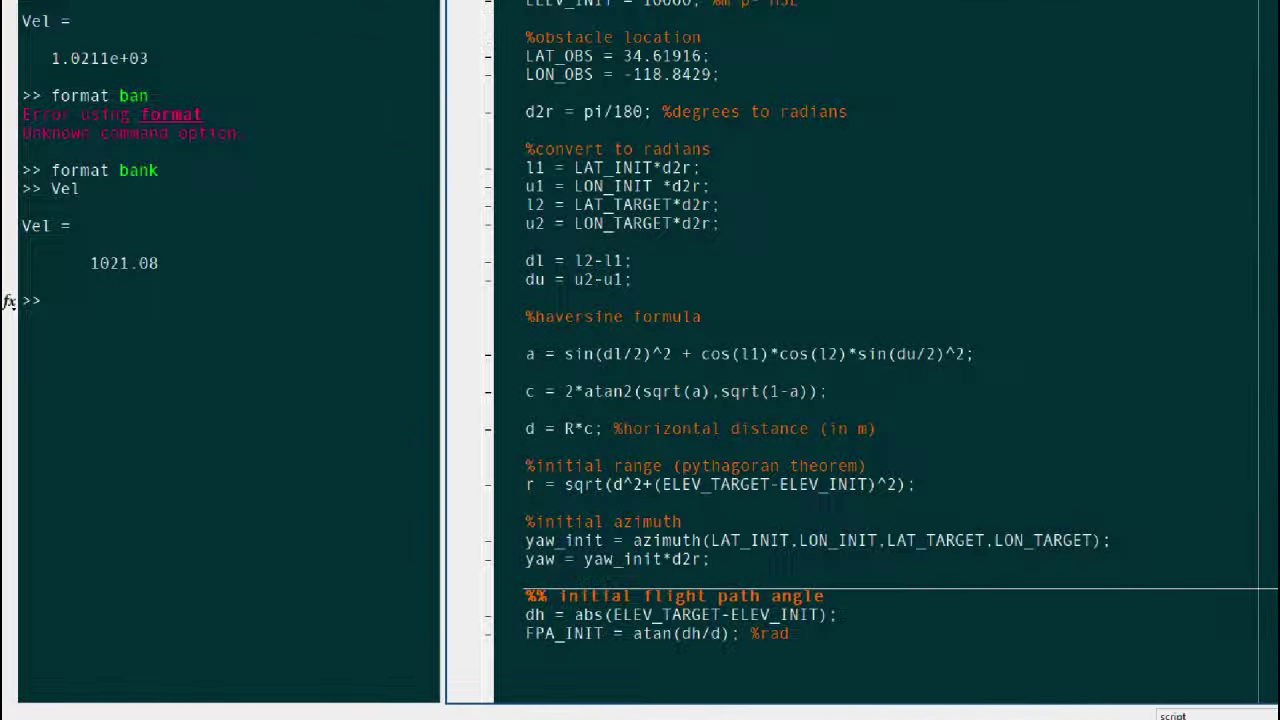
{"action": "double_click", "coordinate": [580, 553]}
{"action": "left_click_drag", "start_coordinate": [934, 513], "coordinate": [562, 513]}
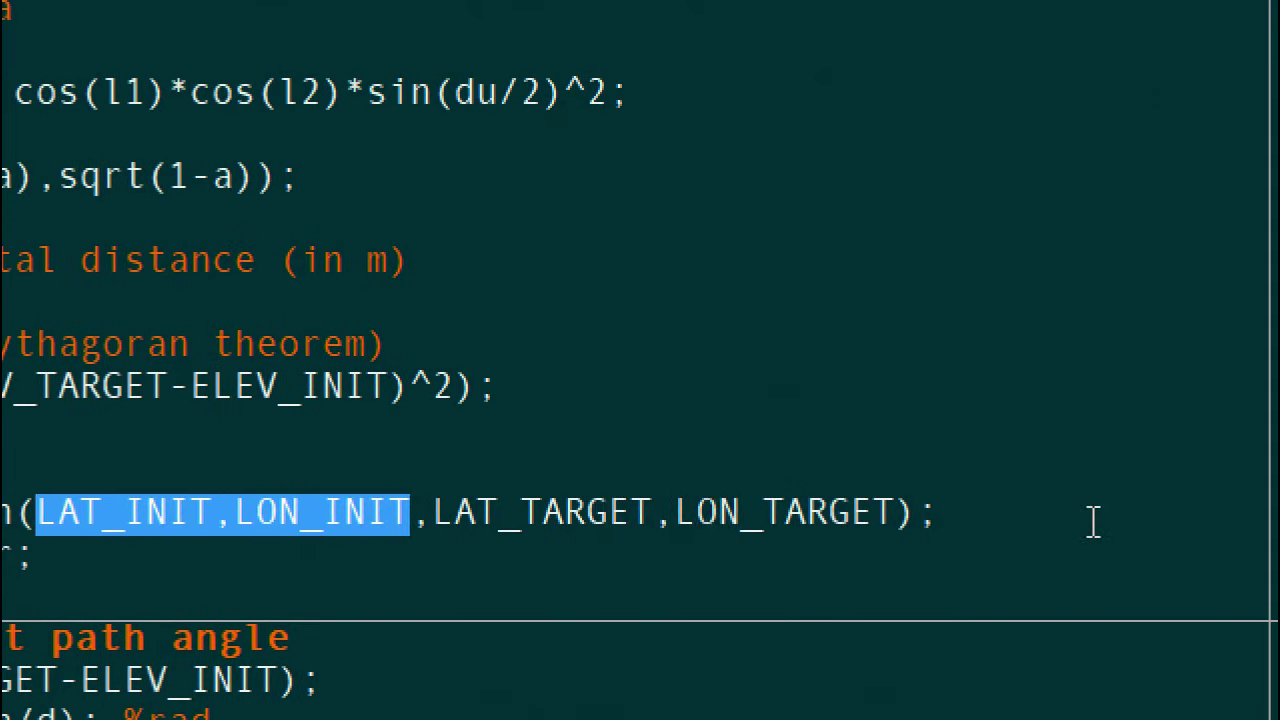
Paste a copy of the Mux block beside POS > LLA
{"action": "scroll", "coordinate": [686, 397], "scroll_direction": "up", "scroll_amount": 5}
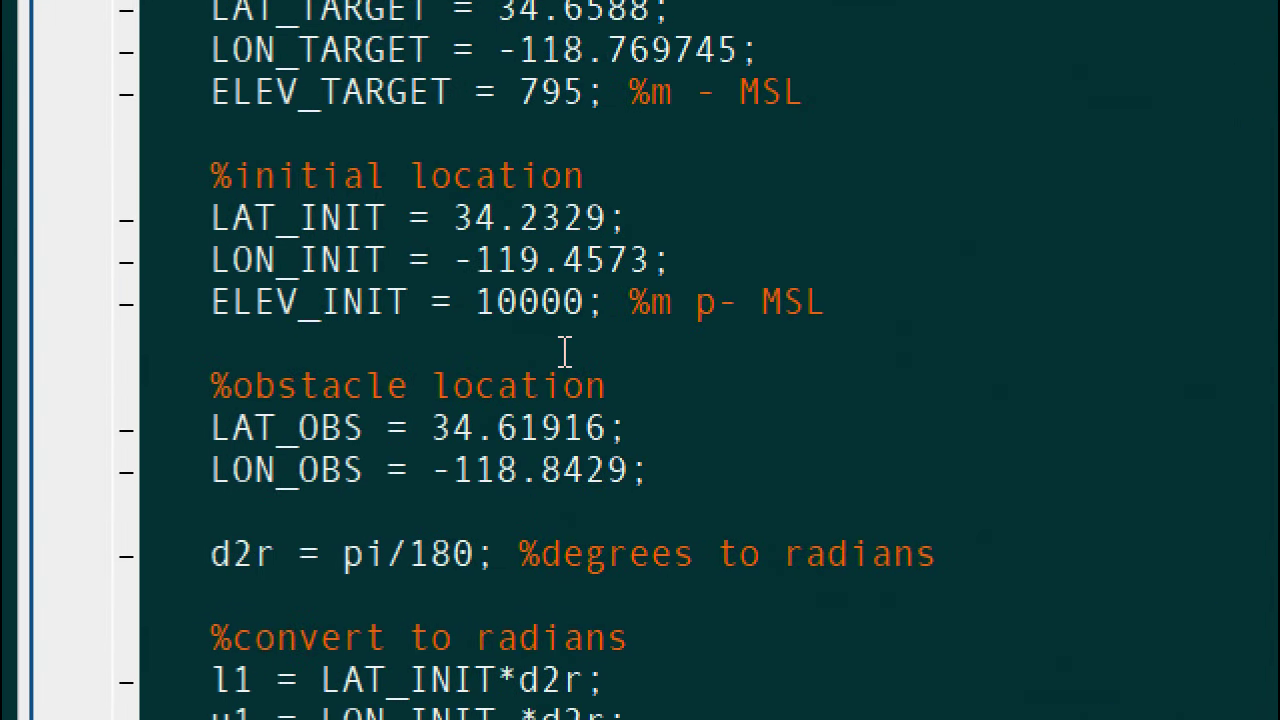
{"action": "left_click_drag", "start_coordinate": [212, 176], "coordinate": [668, 260]}
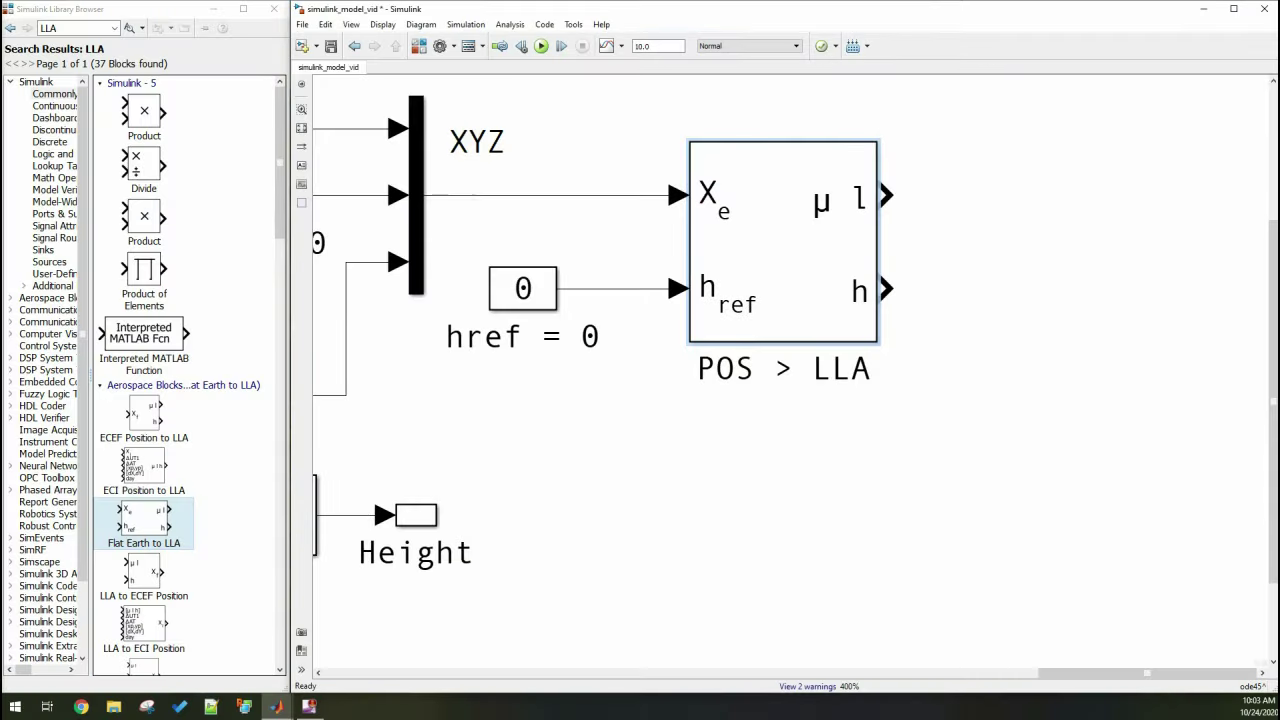
{"action": "scroll", "coordinate": [910, 323], "scroll_direction": "down", "scroll_amount": 5}
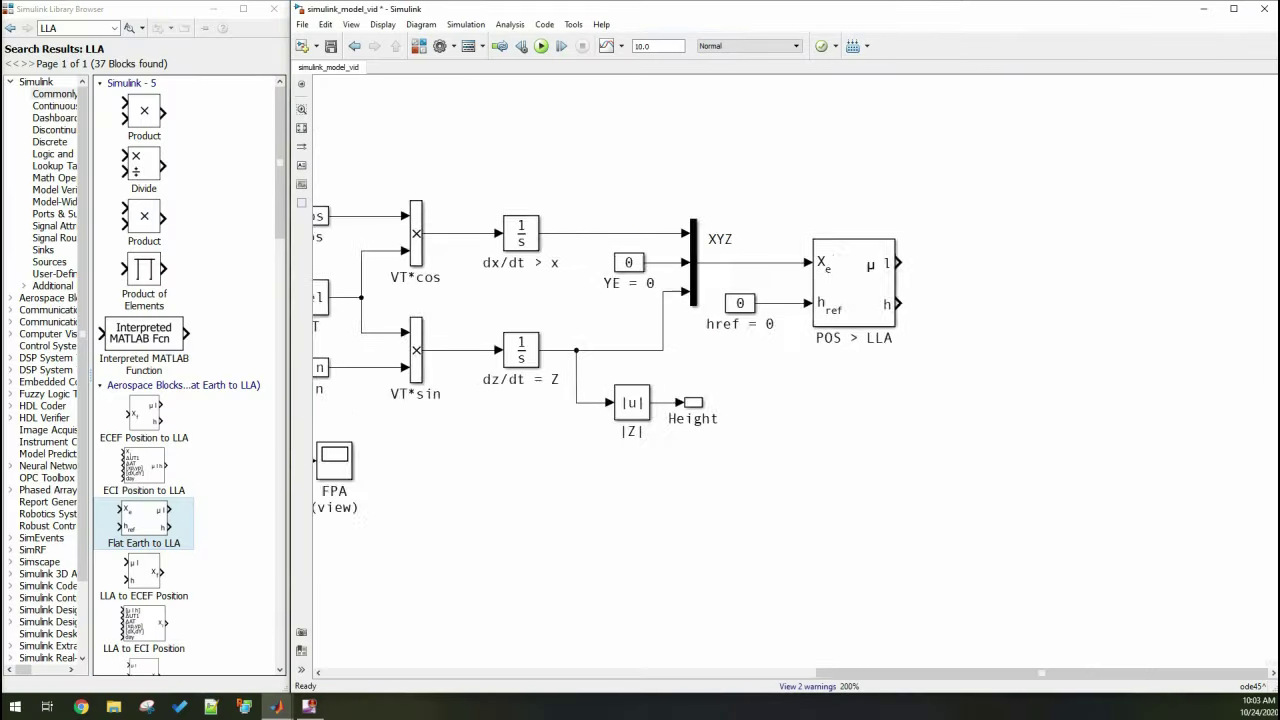
{"action": "key", "text": "ctrl+v"}
Rotate the new mux and wire POS > LLA's h output into it
{"action": "key", "text": "ctrl+r"}
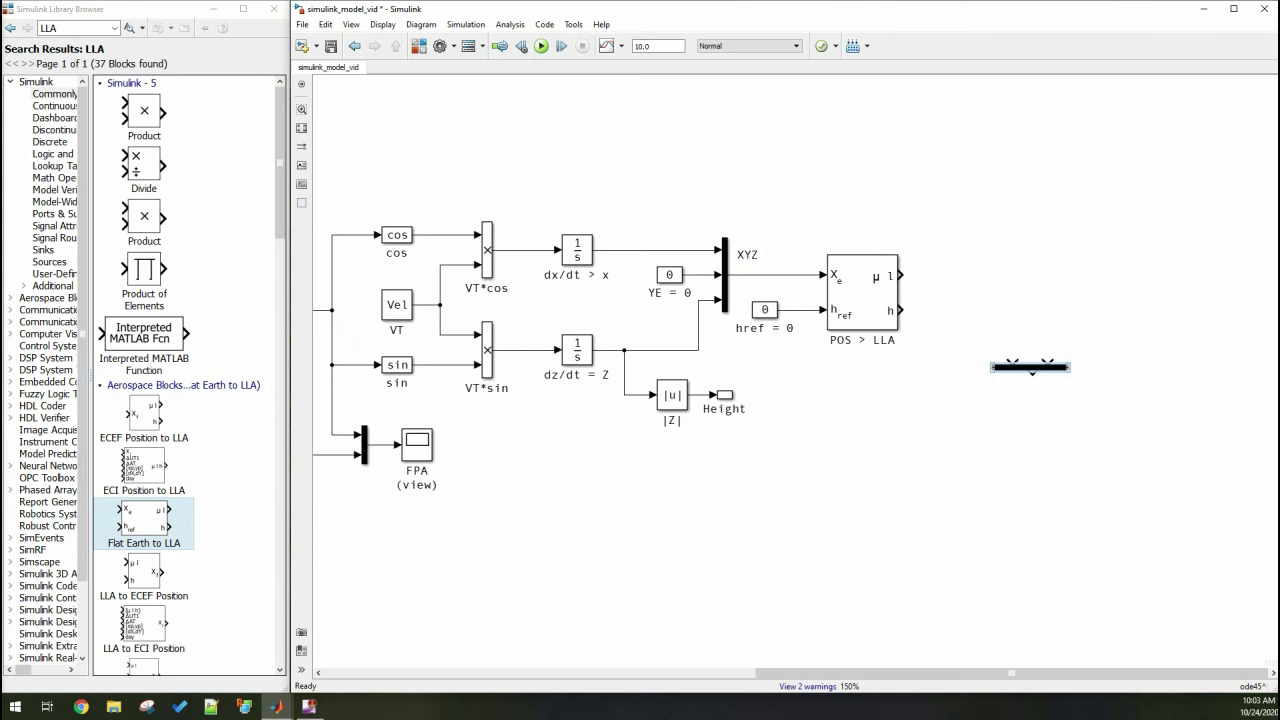
{"action": "left_click_drag", "start_coordinate": [900, 310], "coordinate": [983, 362]}
{"action": "scroll", "coordinate": [790, 370], "scroll_direction": "down", "scroll_amount": 1}
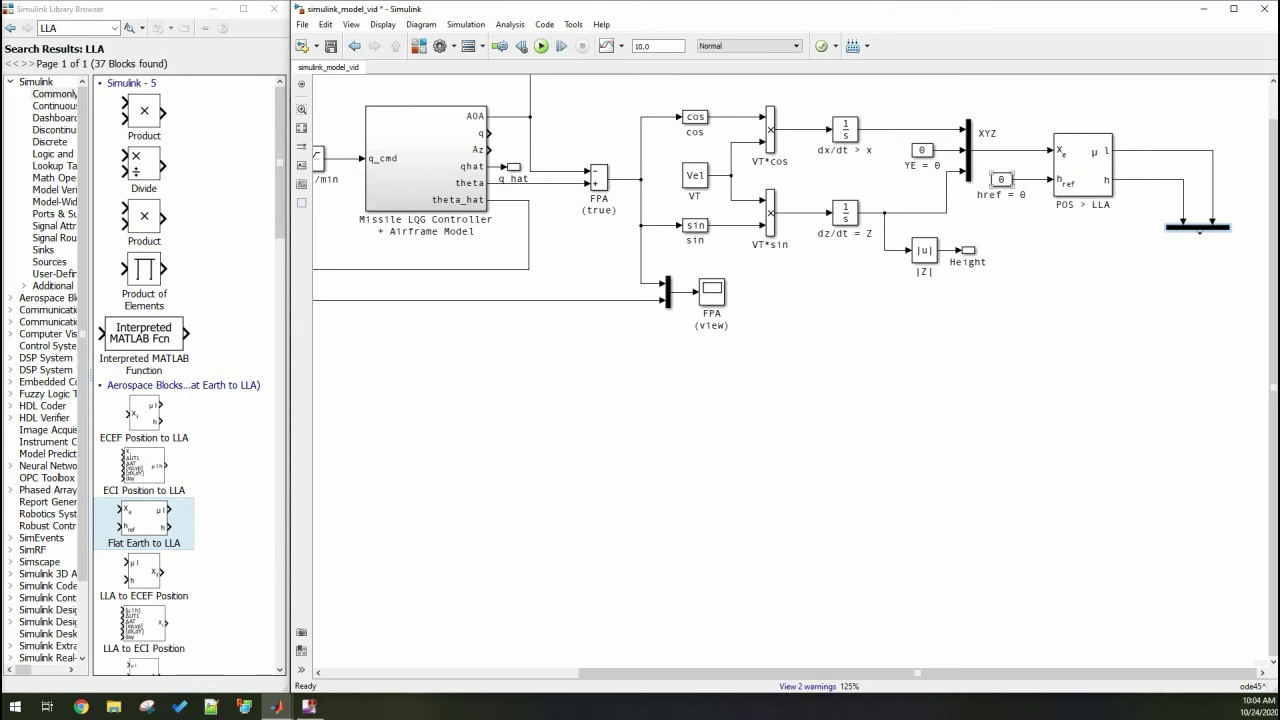
Paste two copies of the href constant named OBSTACLE LOCATION and TARGET LOCATION
{"action": "key", "text": "ctrl+v"}
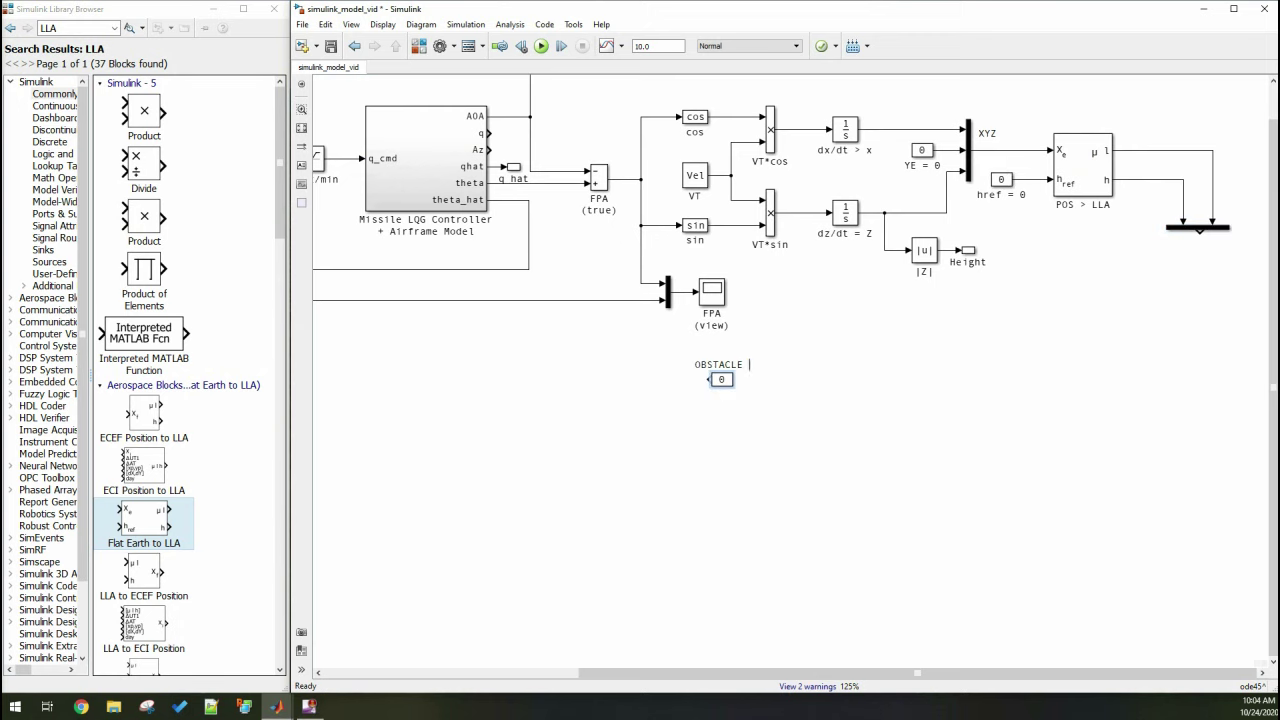
{"action": "type", "text": "LOCATION"}
{"action": "scroll", "coordinate": [640, 360], "scroll_direction": "up", "scroll_amount": 3}
{"action": "key", "text": "ctrl+c"}
{"action": "key", "text": "ctrl+v"}
{"action": "double_click", "coordinate": [700, 506]}
{"action": "type", "text": "TARGET LOCATION"}
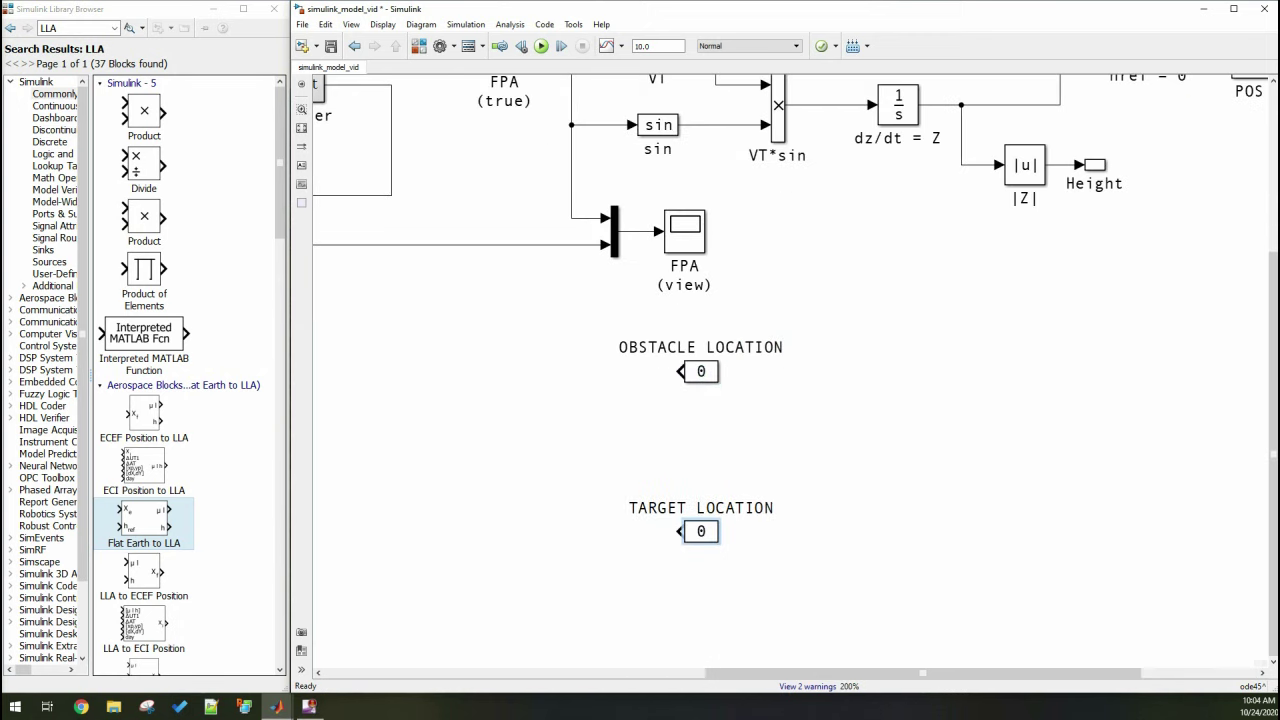
Set OBSTACLE LOCATION's value to [LAT_OBS LON_OBS]
{"action": "double_click", "coordinate": [700, 371]}
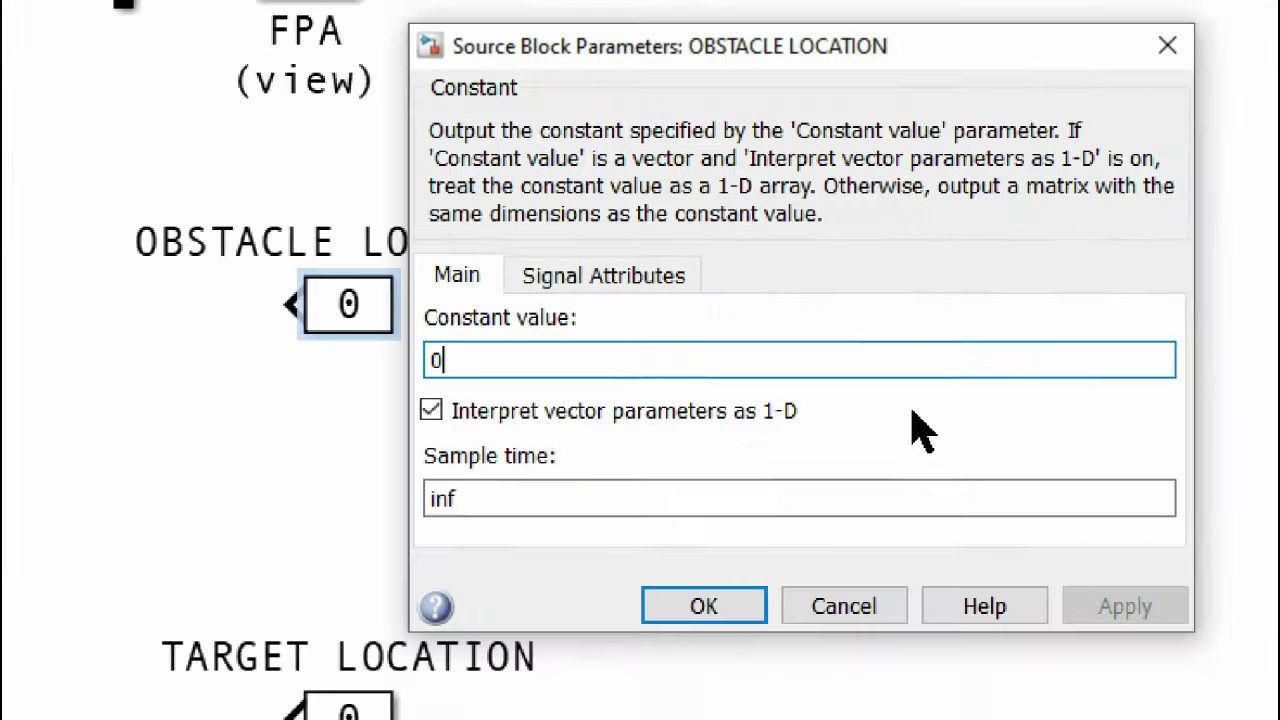
{"action": "key", "text": "BackSpace"}
{"action": "type", "text": "[la"}
{"action": "type", "text": "T_OBS LON_OBS]"}
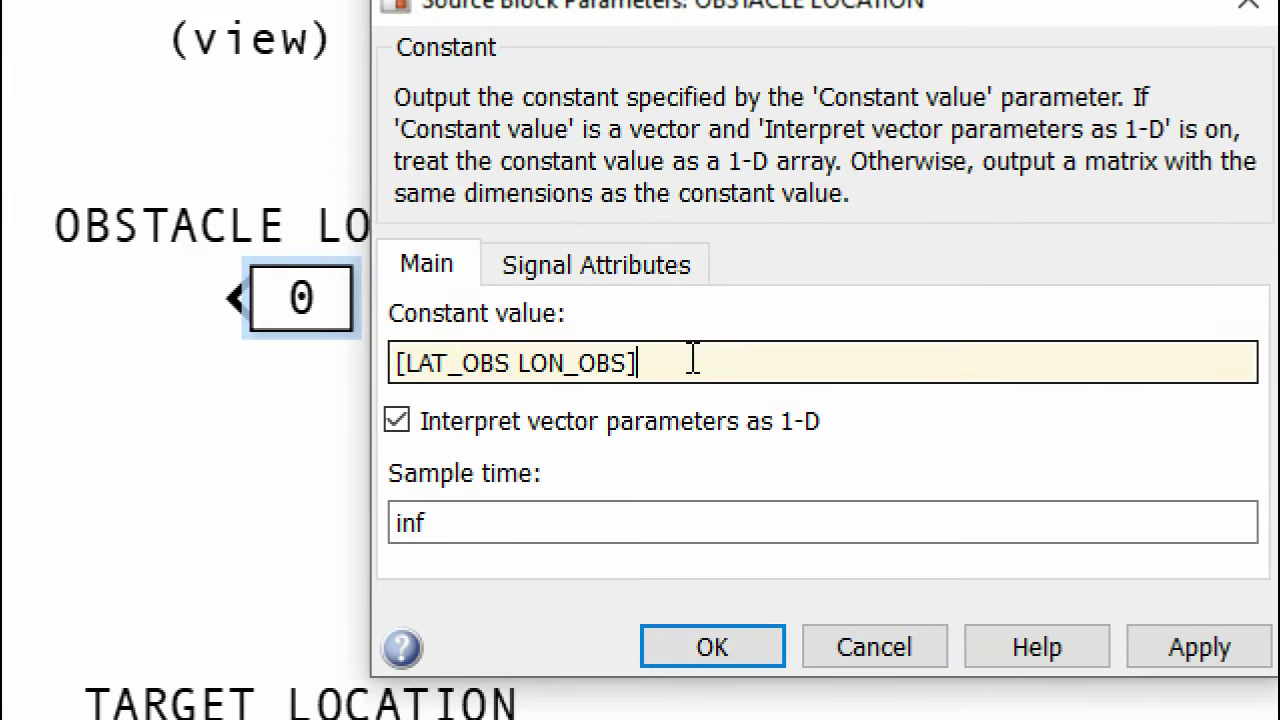
{"action": "left_click", "coordinate": [766, 645]}
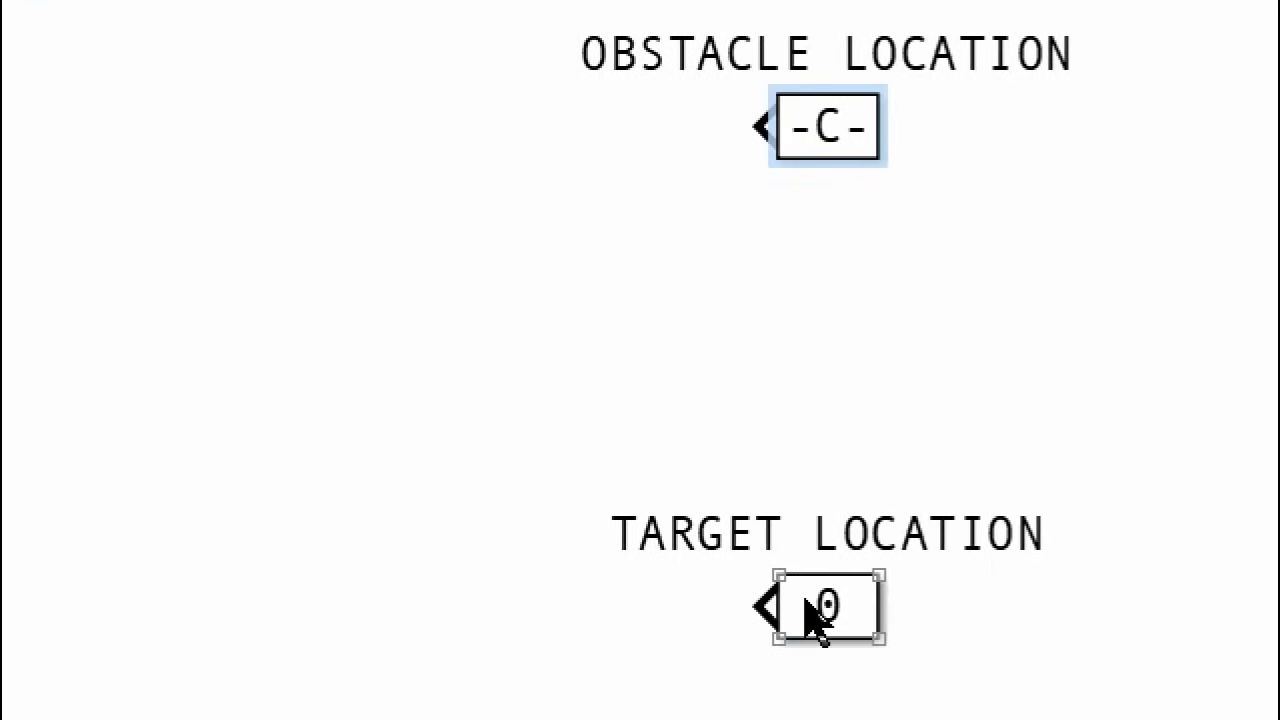
Set TARGET LOCATION's value to [LAT_TARGET LON_TARGET ELEV_TARGET]
{"action": "double_click", "coordinate": [812, 615]}
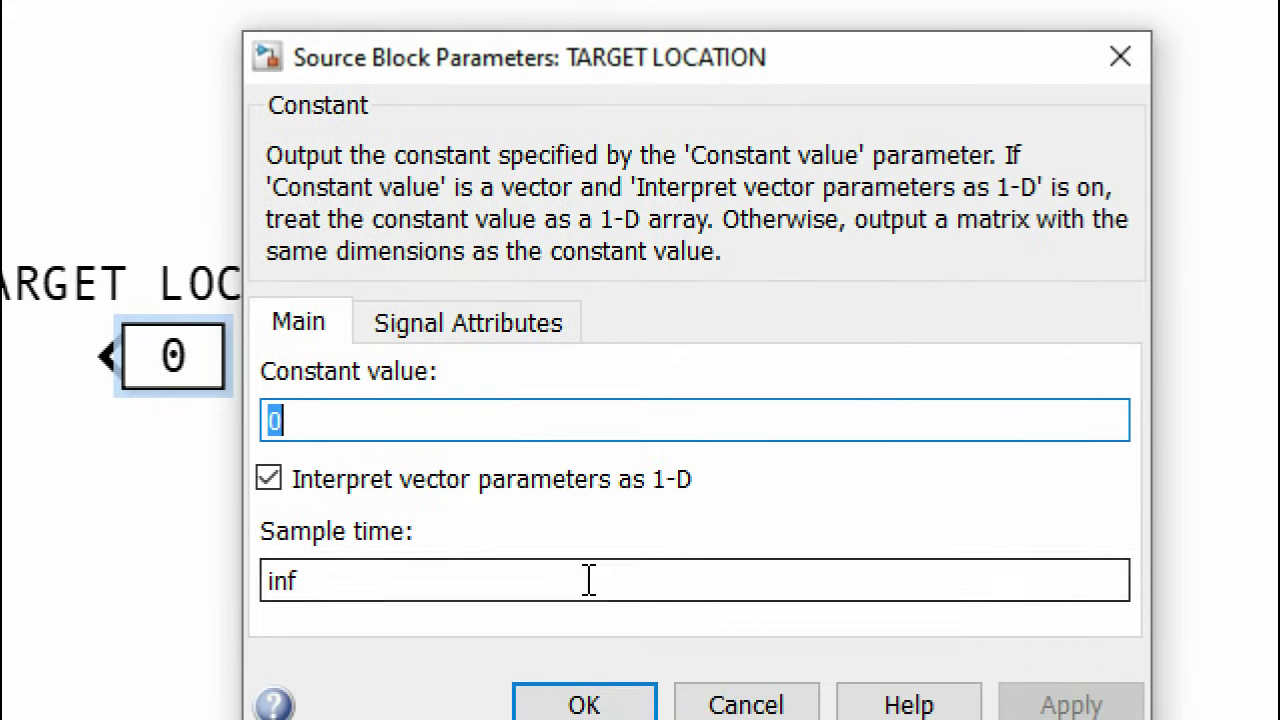
{"action": "type", "text": "LAT_TARGET LON_TARGET ELEV_TARGET]"}
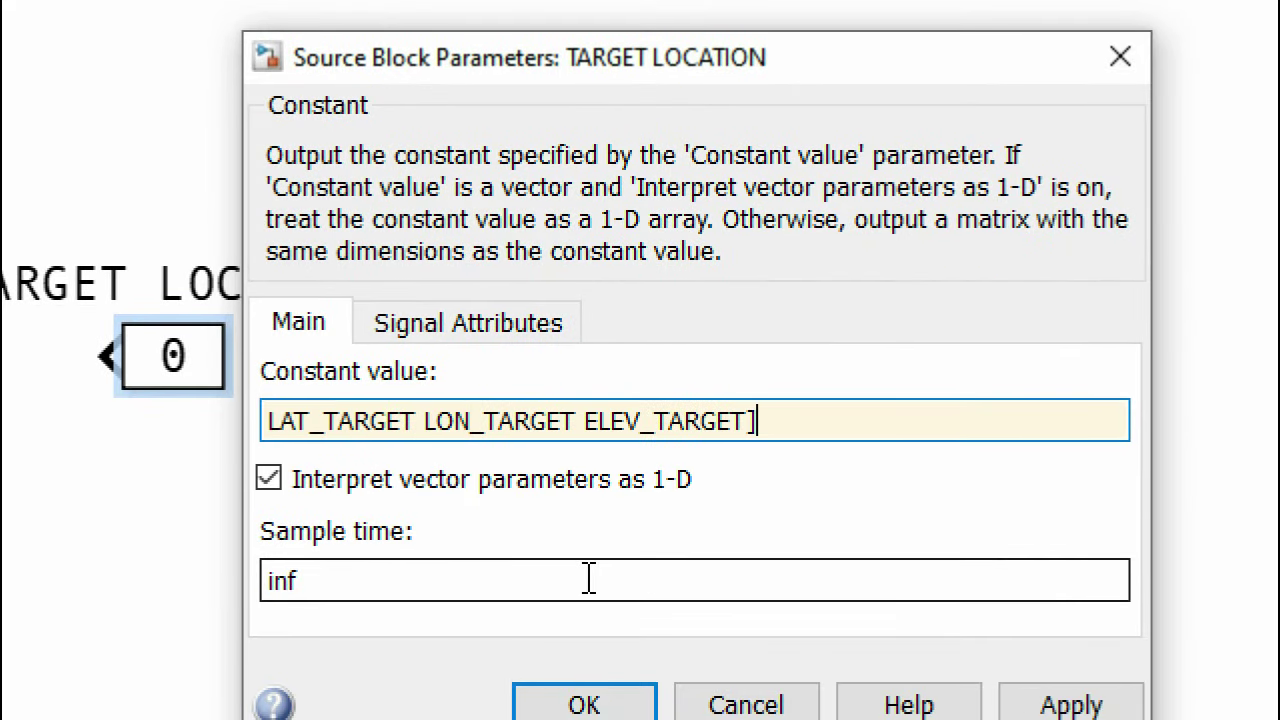
{"action": "triple_click", "coordinate": [272, 430]}
{"action": "left_click", "coordinate": [272, 430]}
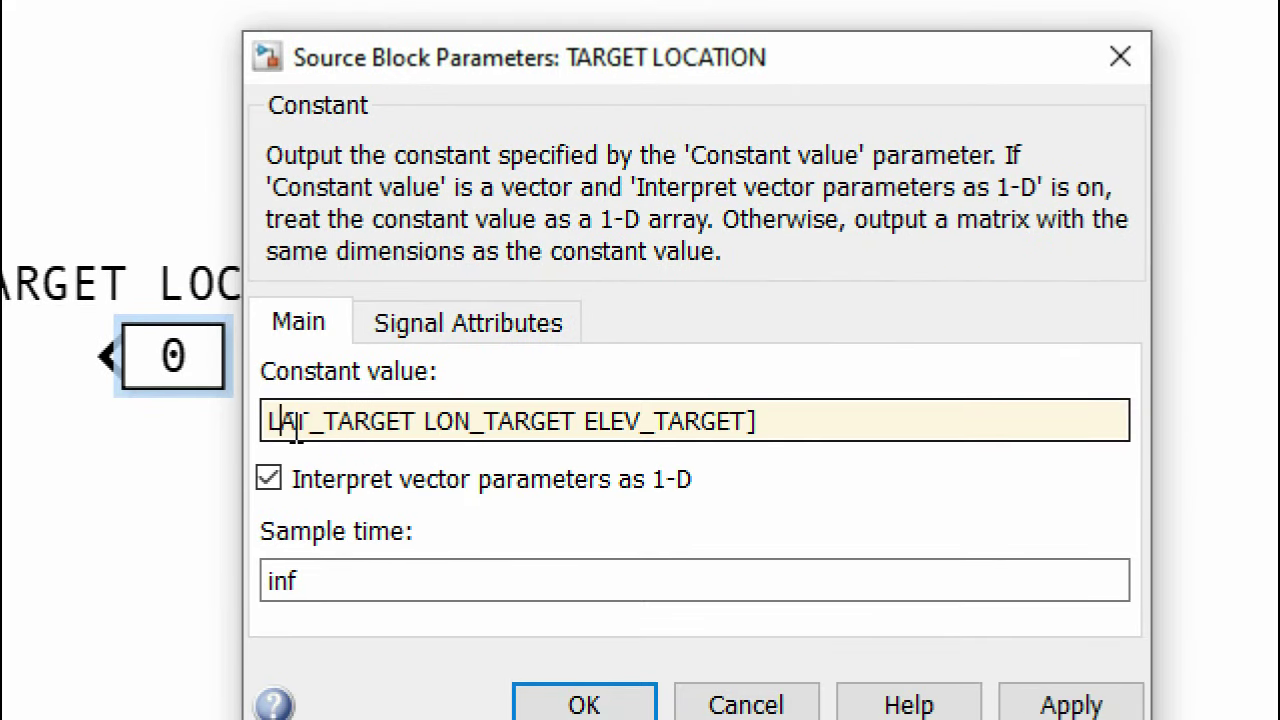
{"action": "type", "text": "["}
{"action": "key", "text": "Return"}
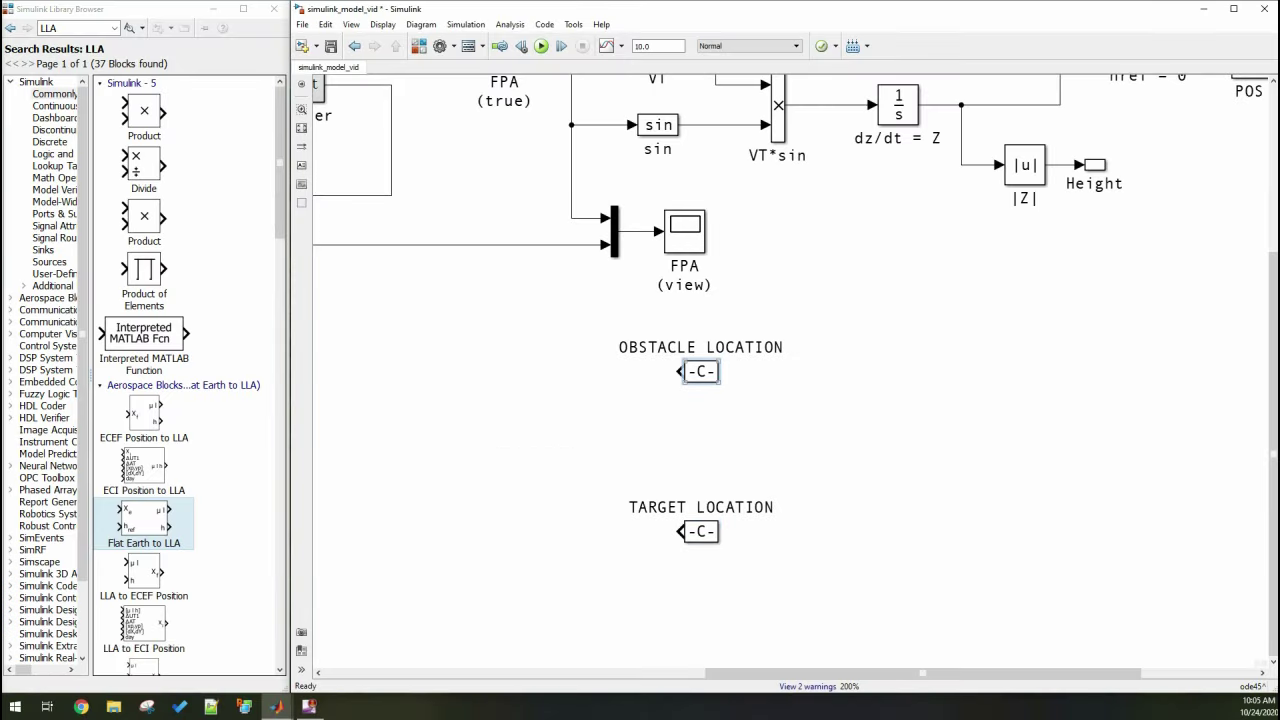
Widen both location constants to show their values and align them vertically
{"action": "left_click_drag", "start_coordinate": [718, 382], "coordinate": [811, 385]}
{"action": "left_click_drag", "start_coordinate": [718, 541], "coordinate": [1012, 566]}
{"action": "left_click_drag", "start_coordinate": [848, 544], "coordinate": [775, 545]}
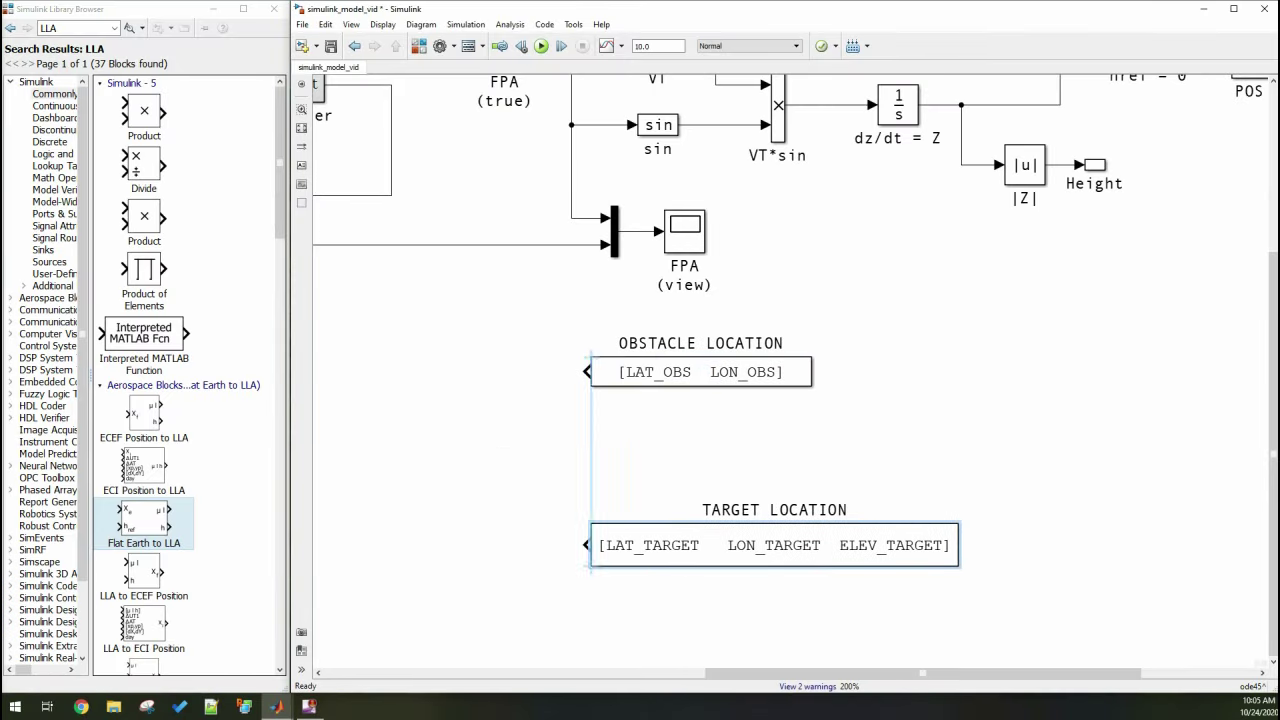
{"action": "scroll", "coordinate": [795, 376], "scroll_direction": "down", "scroll_amount": 3}
Search the block library for MATLAB blocks
{"action": "left_click", "coordinate": [78, 27]}
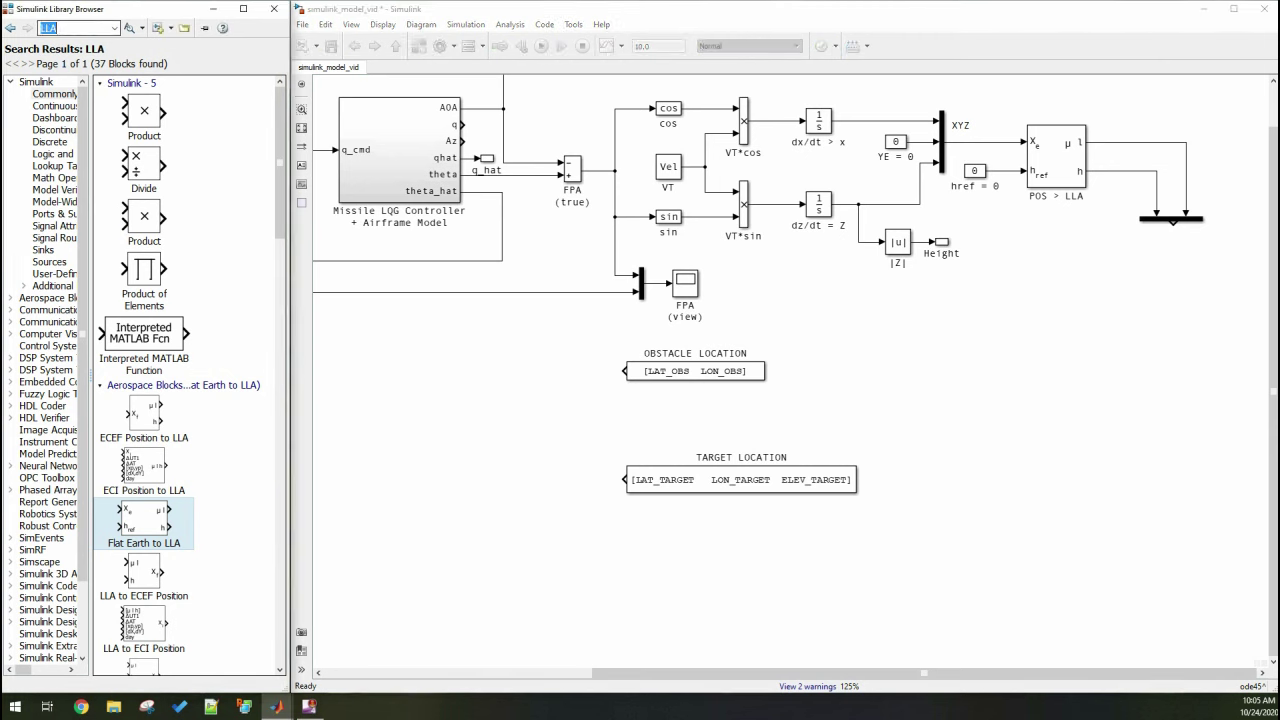
{"action": "type", "text": "MATLAB"}
{"action": "key", "text": "Return"}
Place a MATLAB Function block between the constants, set its inputs to OBS, CURRENT, TARGET, and save
{"action": "left_click_drag", "start_coordinate": [179, 411], "coordinate": [543, 420]}
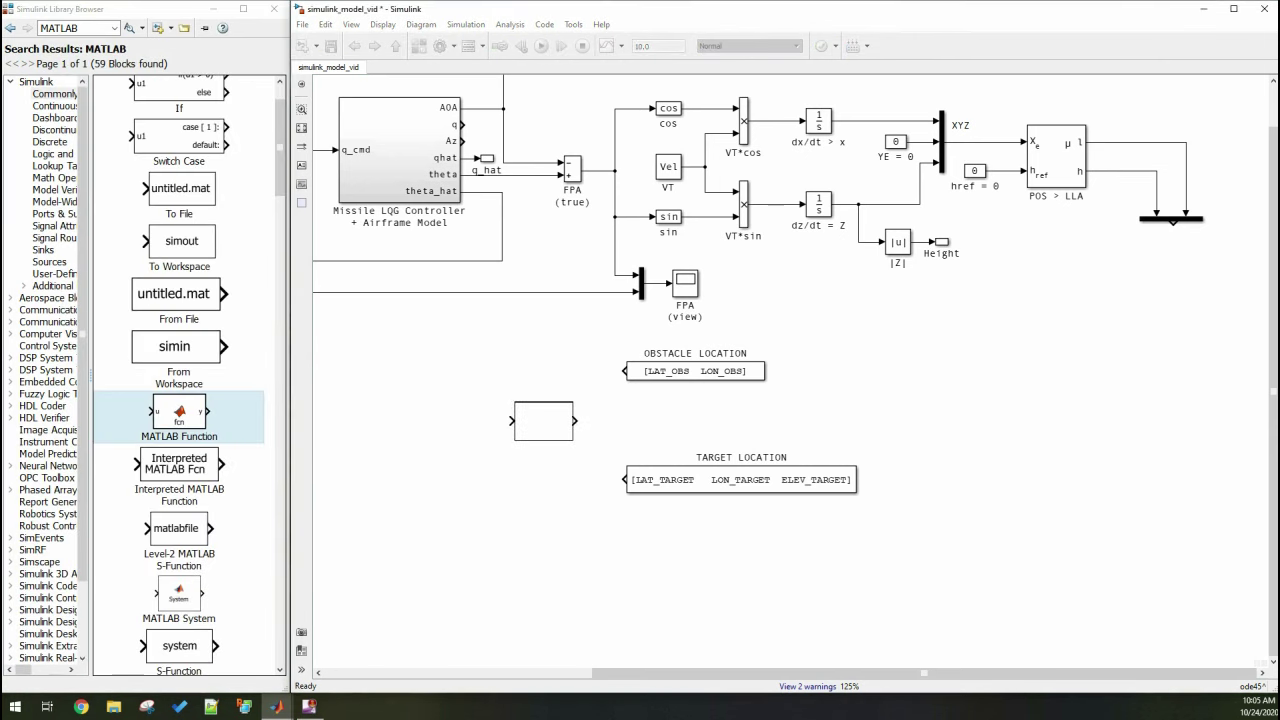
{"action": "scroll", "coordinate": [530, 422], "scroll_direction": "up", "scroll_amount": 2}
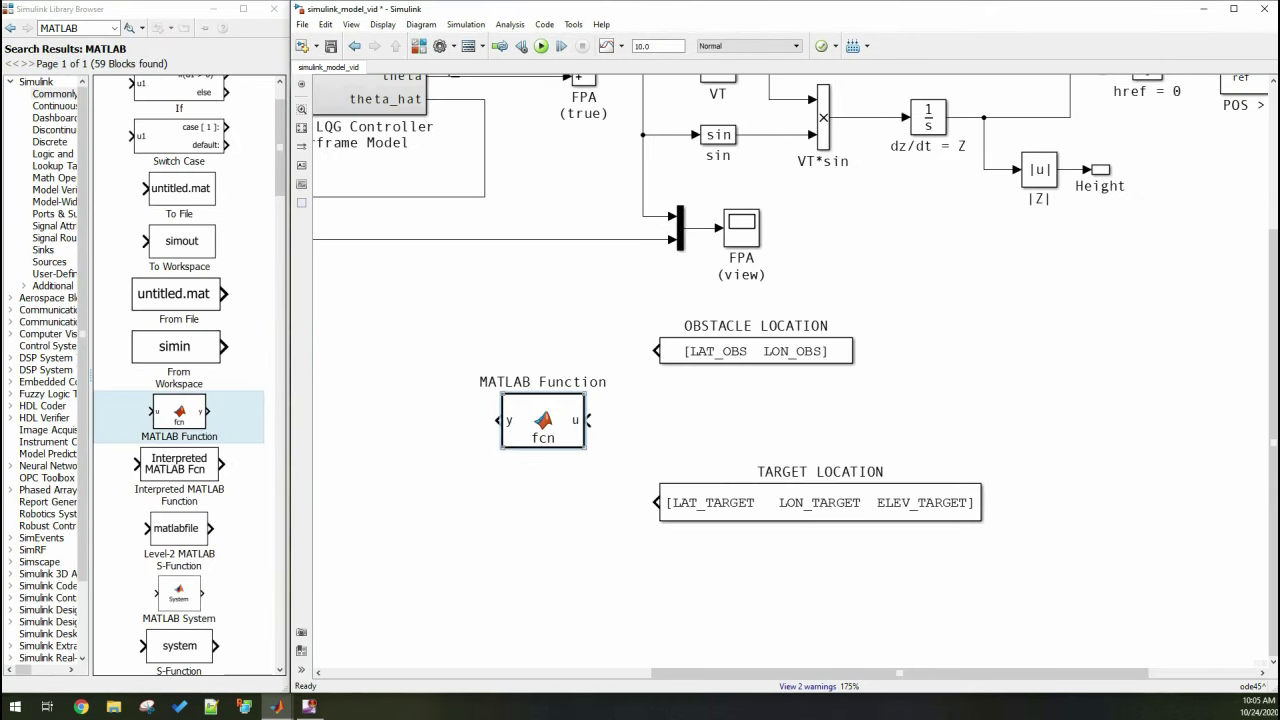
{"action": "double_click", "coordinate": [529, 423]}
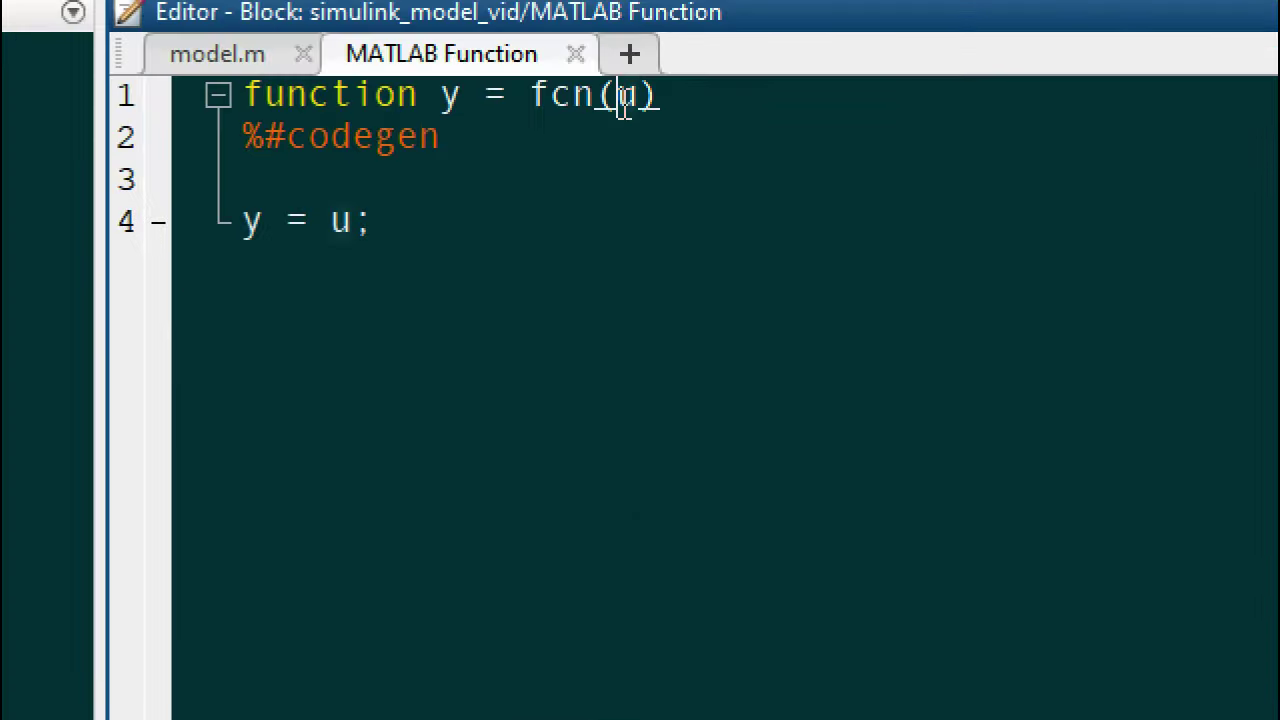
{"action": "double_click", "coordinate": [622, 96]}
{"action": "type", "text": "OBS, CURRENT, TARGET"}
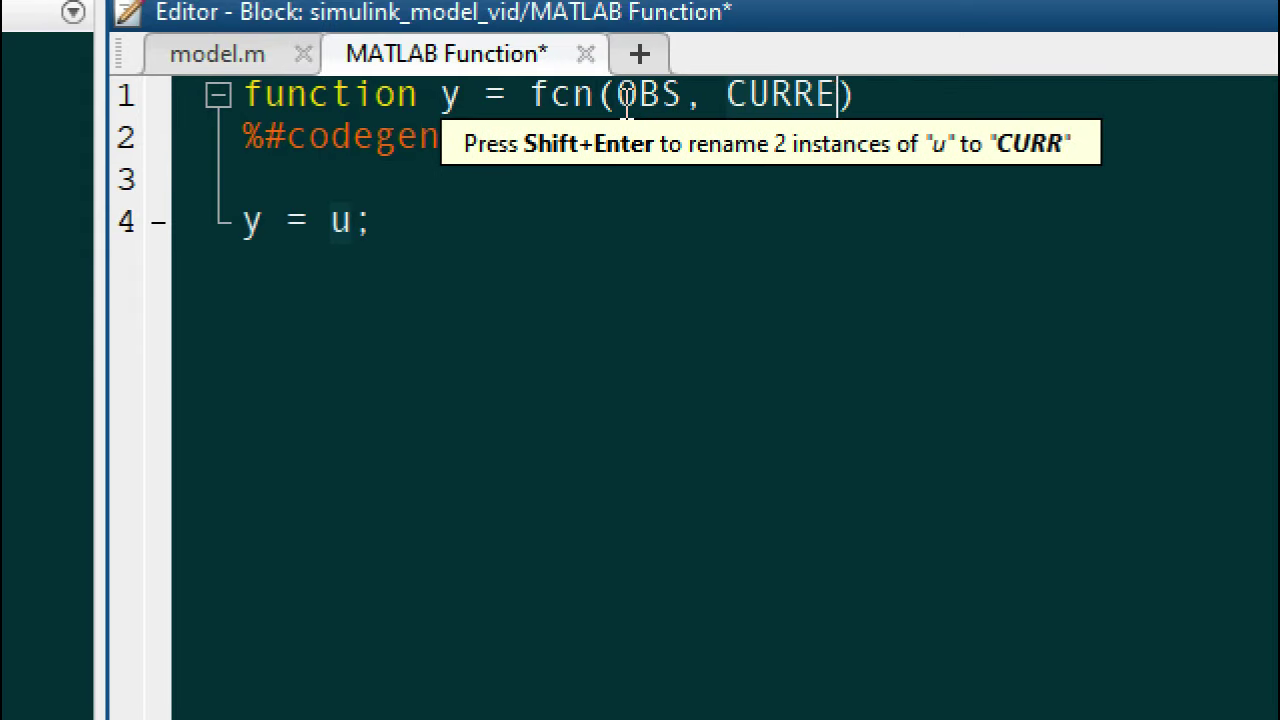
{"action": "key", "text": "ctrl+s"}
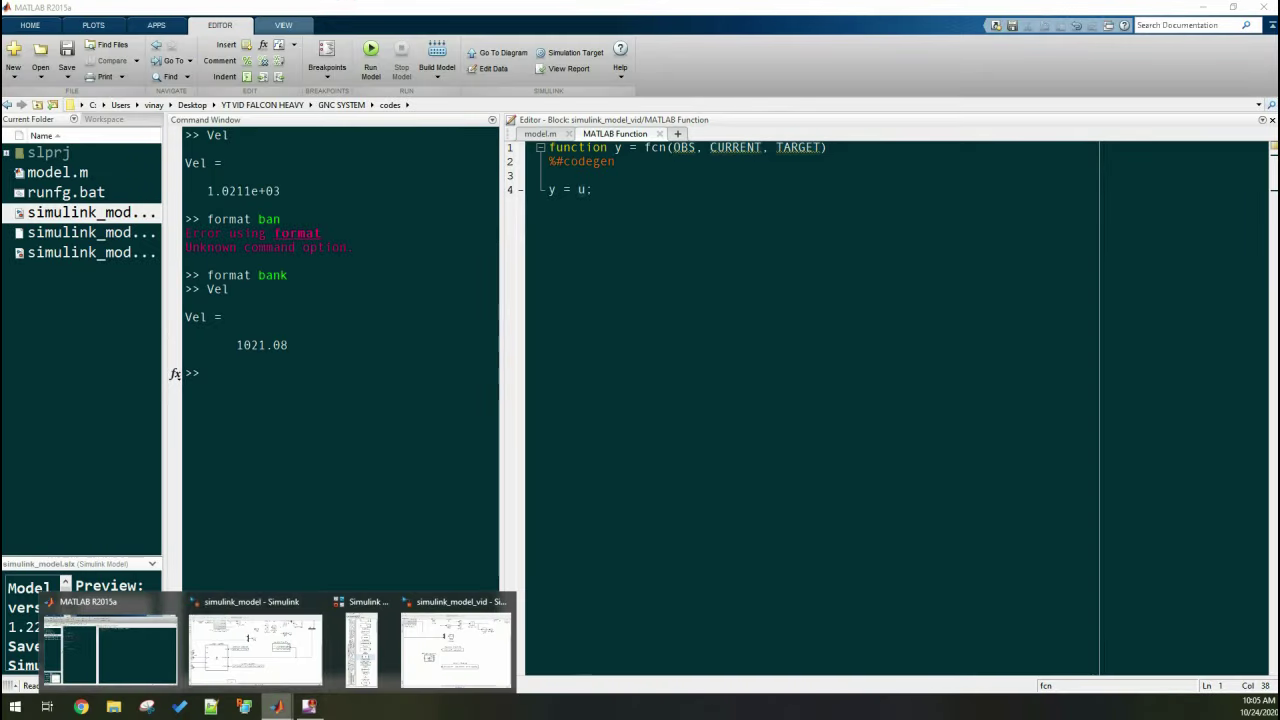
Enlarge the block, wire OBSTACLE LOCATION and TARGET LOCATION into it, and rename it GUIDANCE COMMAND
{"action": "left_click", "coordinate": [309, 706]}
{"action": "left_click_drag", "start_coordinate": [585, 399], "coordinate": [651, 314]}
{"action": "left_click_drag", "start_coordinate": [500, 457], "coordinate": [368, 480]}
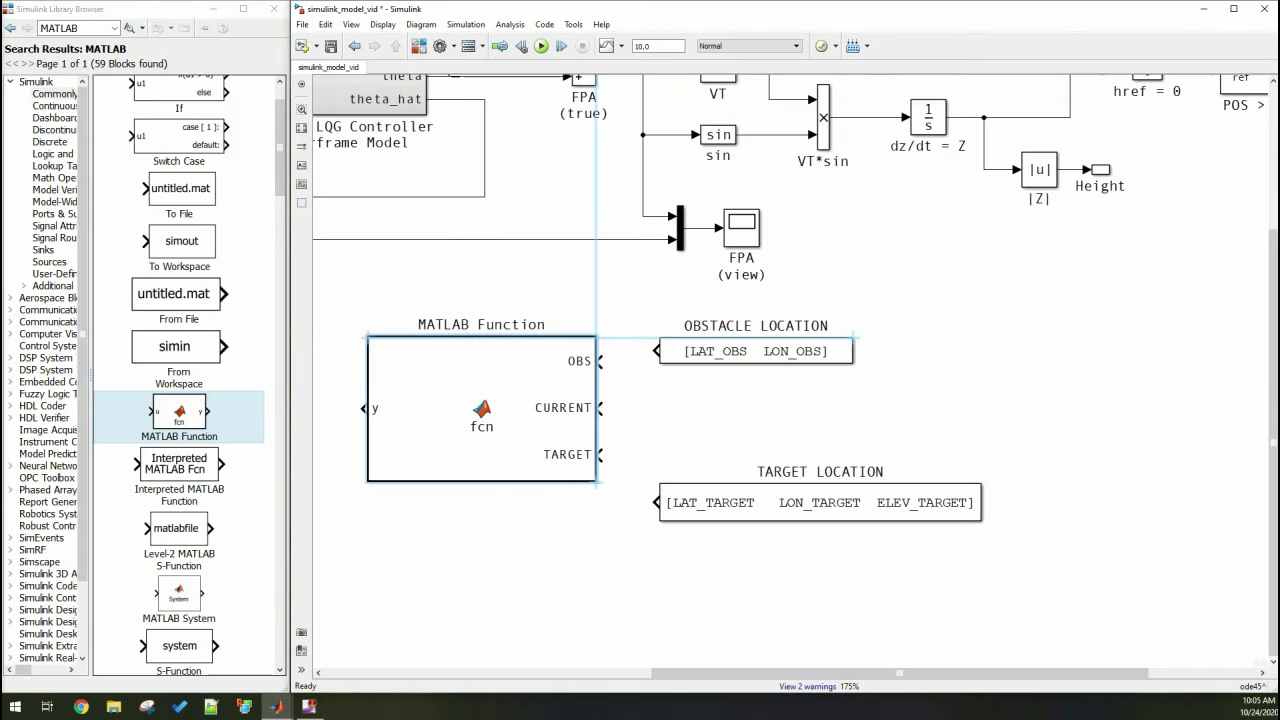
{"action": "left_click_drag", "start_coordinate": [756, 351], "coordinate": [756, 362]}
{"action": "left_click_drag", "start_coordinate": [820, 502], "coordinate": [820, 456]}
{"action": "double_click", "coordinate": [481, 324]}
{"action": "type", "text": "gu"}
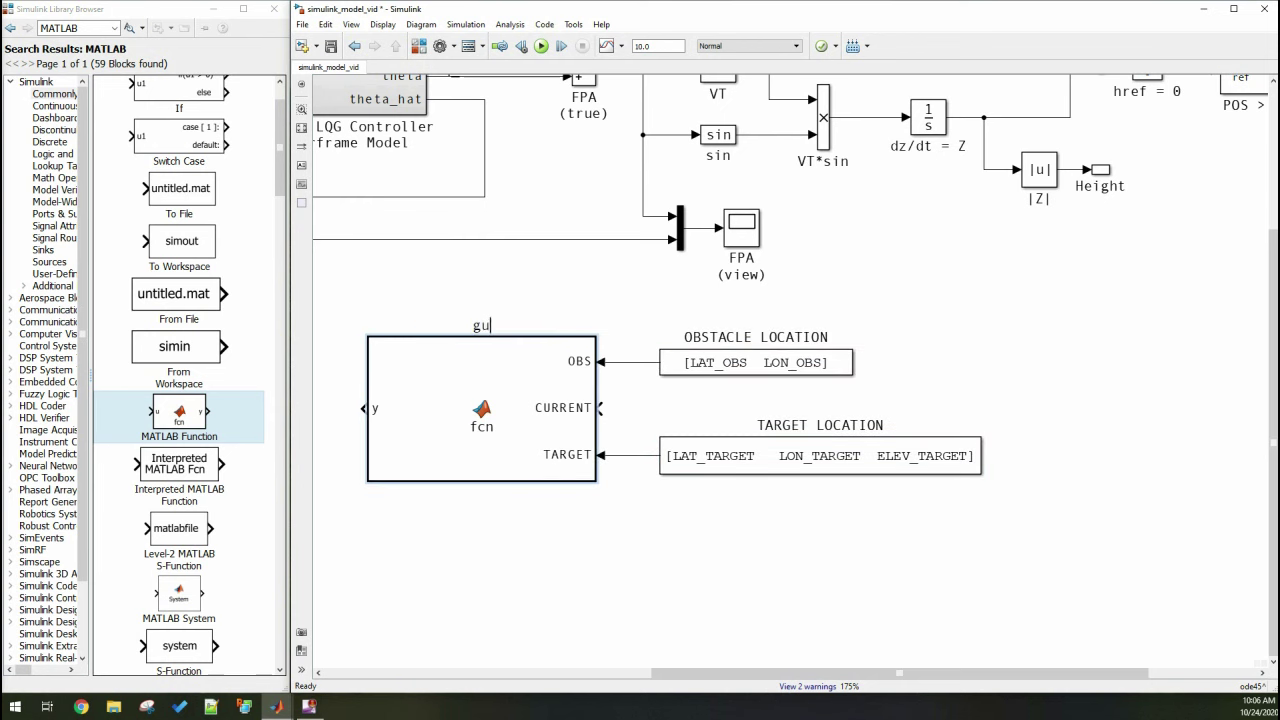
{"action": "type", "text": "IDANCE COMMAND"}
Feed the current position into an enlarged Display block
{"action": "scroll", "coordinate": [640, 370], "scroll_direction": "down", "scroll_amount": 2}
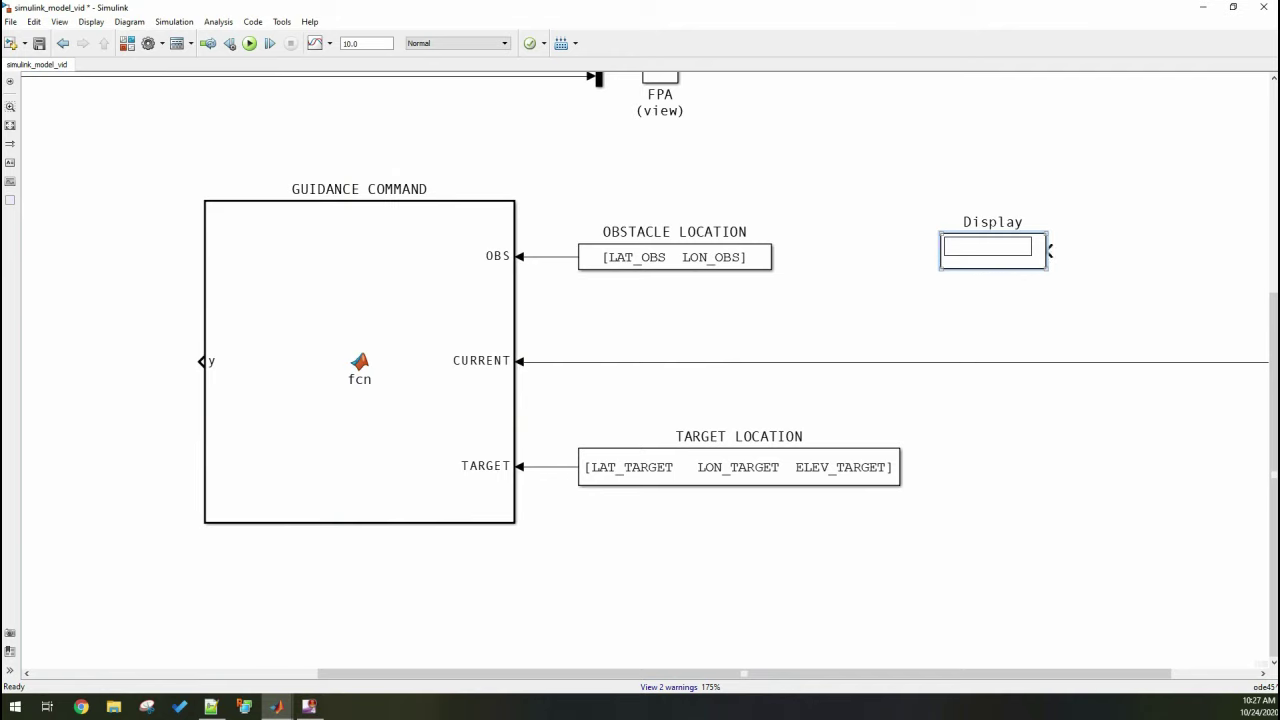
{"action": "left_click_drag", "start_coordinate": [1050, 251], "coordinate": [1197, 360]}
{"action": "scroll", "coordinate": [640, 370], "scroll_direction": "right", "scroll_amount": 3}
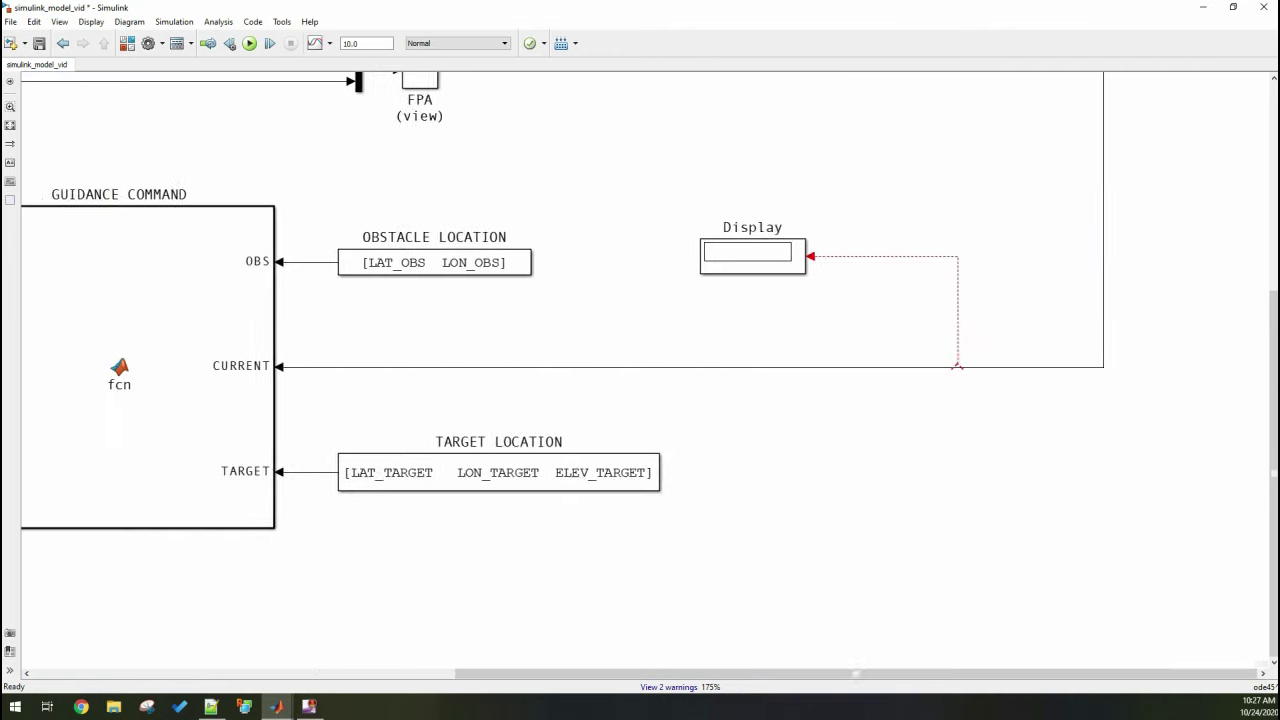
{"action": "key", "text": "ctrl+z"}
{"action": "left_click_drag", "start_coordinate": [649, 239], "coordinate": [614, 180]}
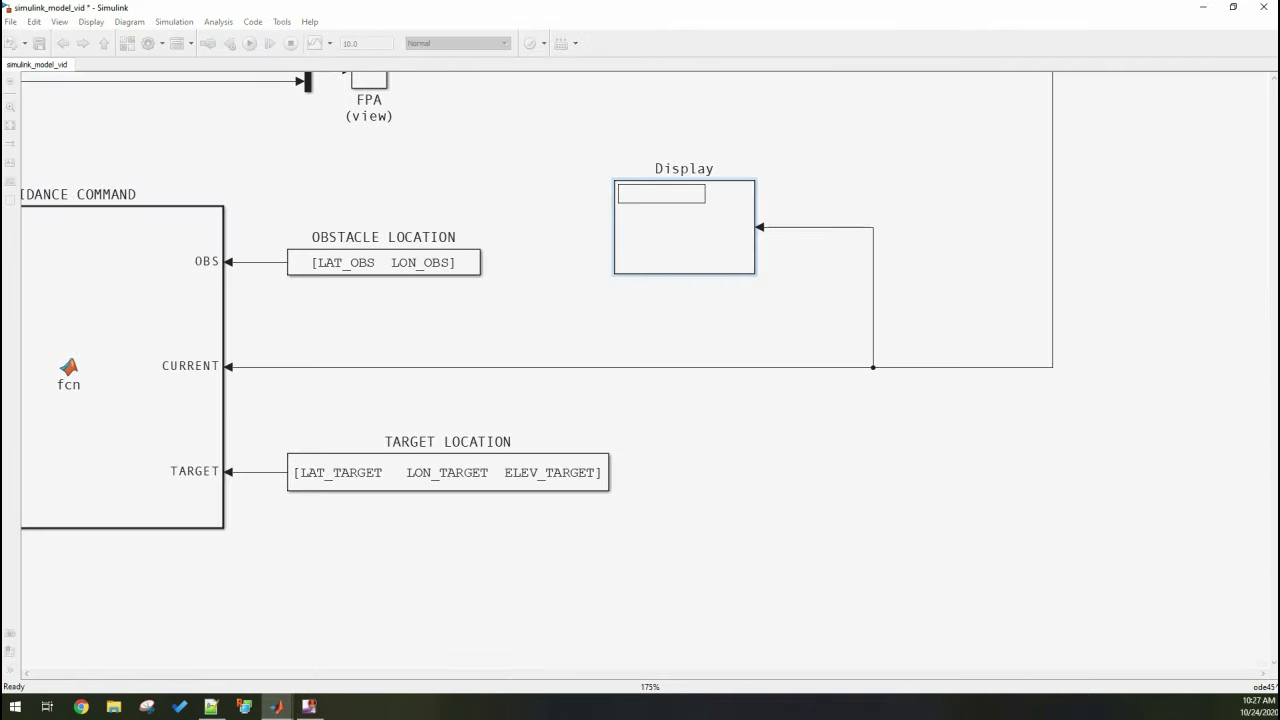
{"action": "scroll", "coordinate": [640, 370], "scroll_direction": "left", "scroll_amount": 5}
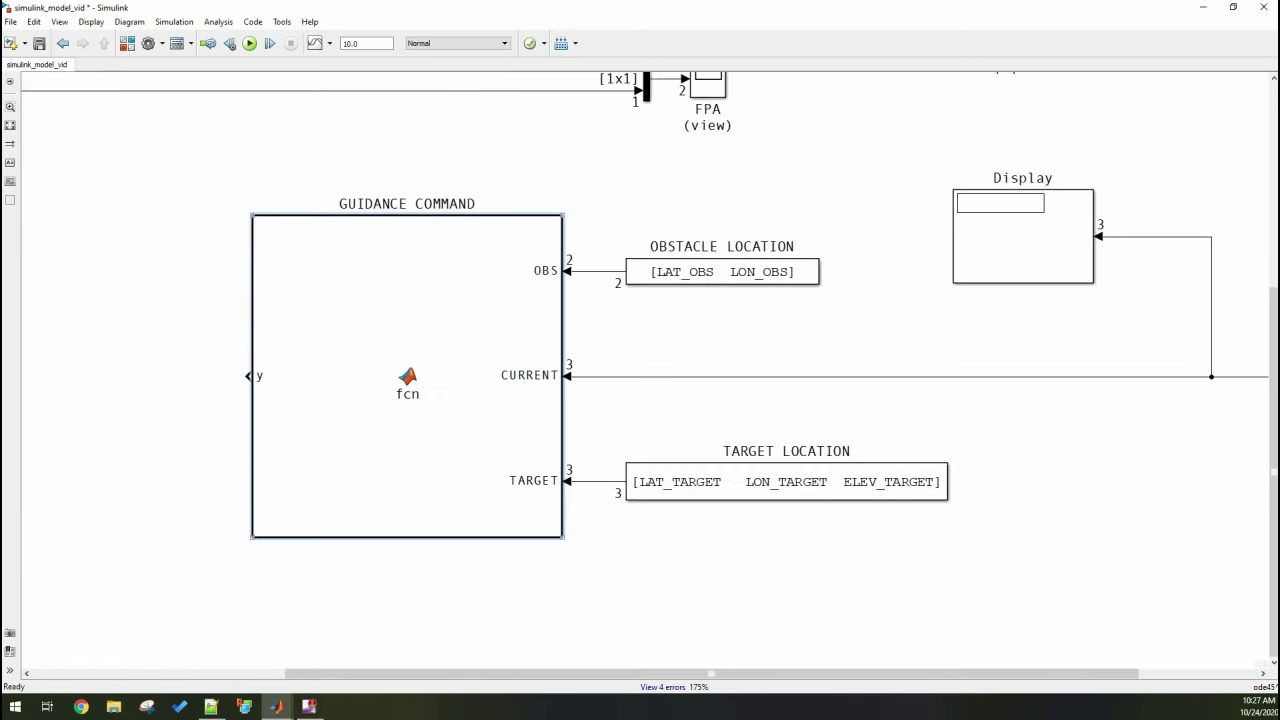
Declare the function outputs as [FPA,RNG,D_OBS,ALT,warn] in the header
{"action": "double_click", "coordinate": [406, 371]}
{"action": "double_click", "coordinate": [693, 148]}
{"action": "type", "text": "[FPA,RNG,D_OBS,ALT,warn] = fcn(OBS, CURRENT, TARGET"}
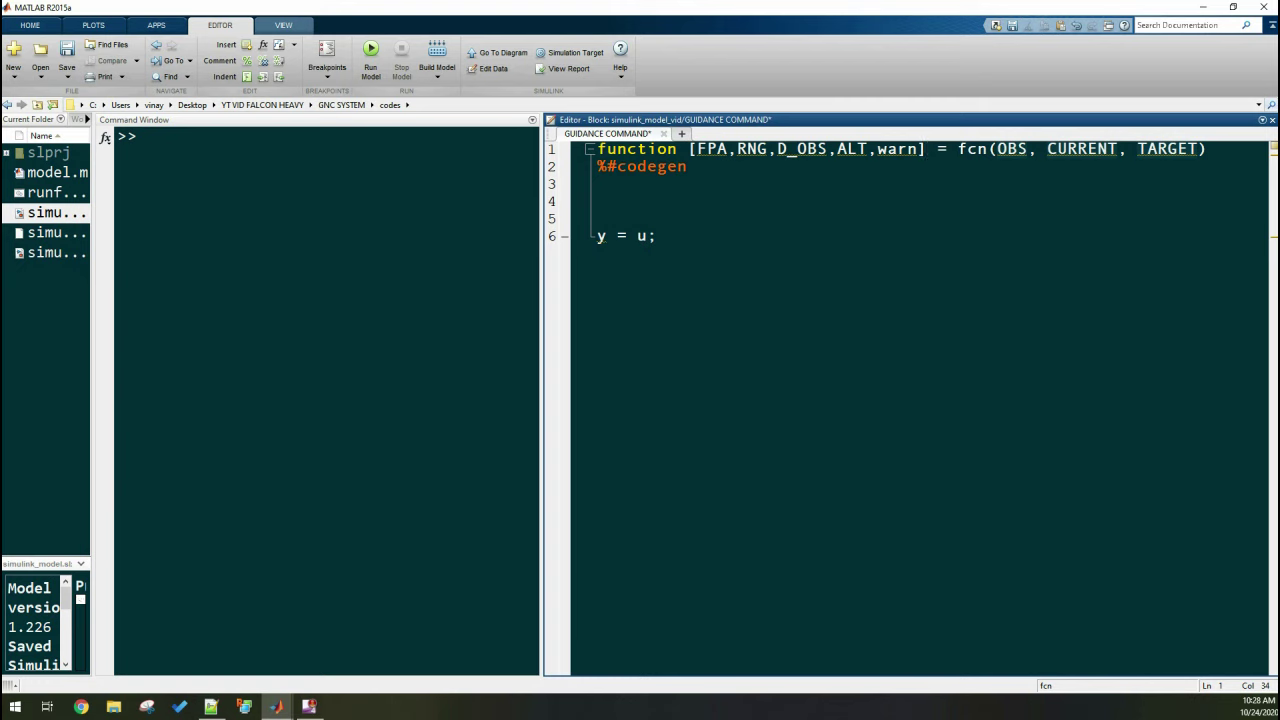
Add an R constant line plus obstacle, obstacle threshold and current location comments
{"action": "key", "text": "ctrl+s"}
{"action": "left_click", "coordinate": [598, 201]}
{"action": "key", "text": "Return"}
{"action": "key", "text": "Return"}
{"action": "key", "text": "Up"}
{"action": "key", "text": "Up"}
{"action": "type", "text": "R = "}
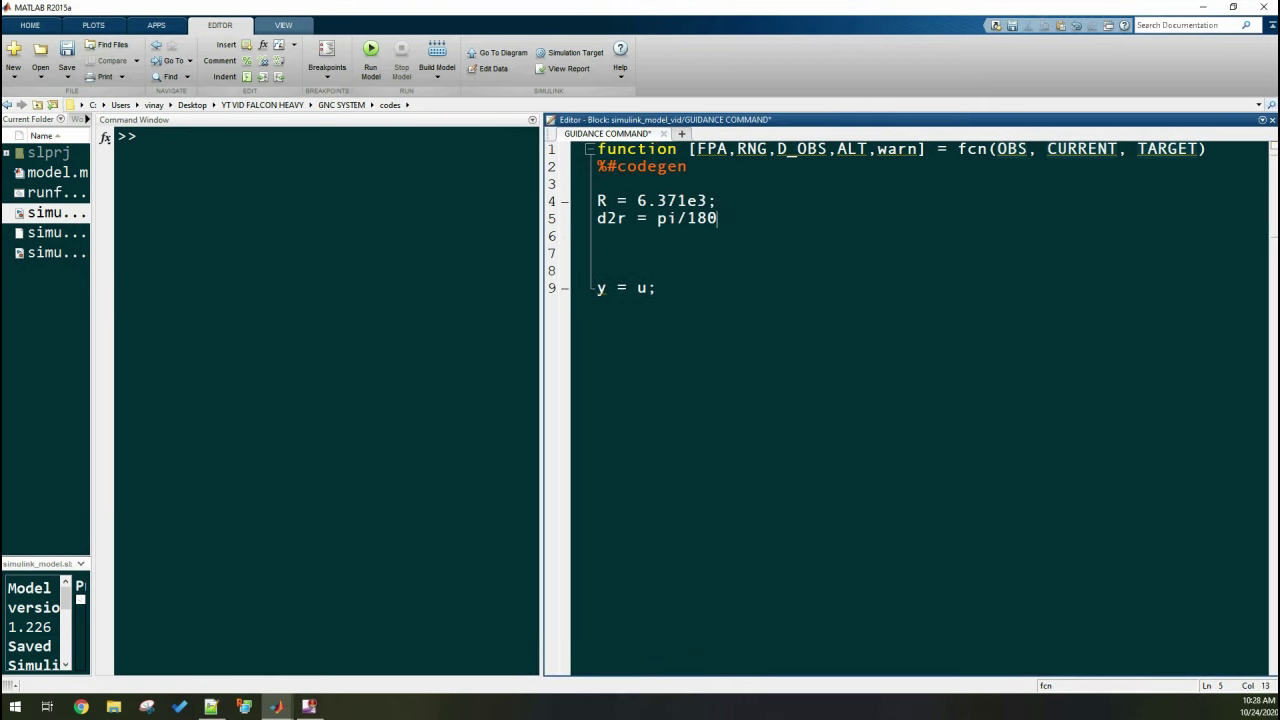
{"action": "type", "text": ";"}
{"action": "key", "text": "Return"}
{"action": "type", "text": "%OBS"}
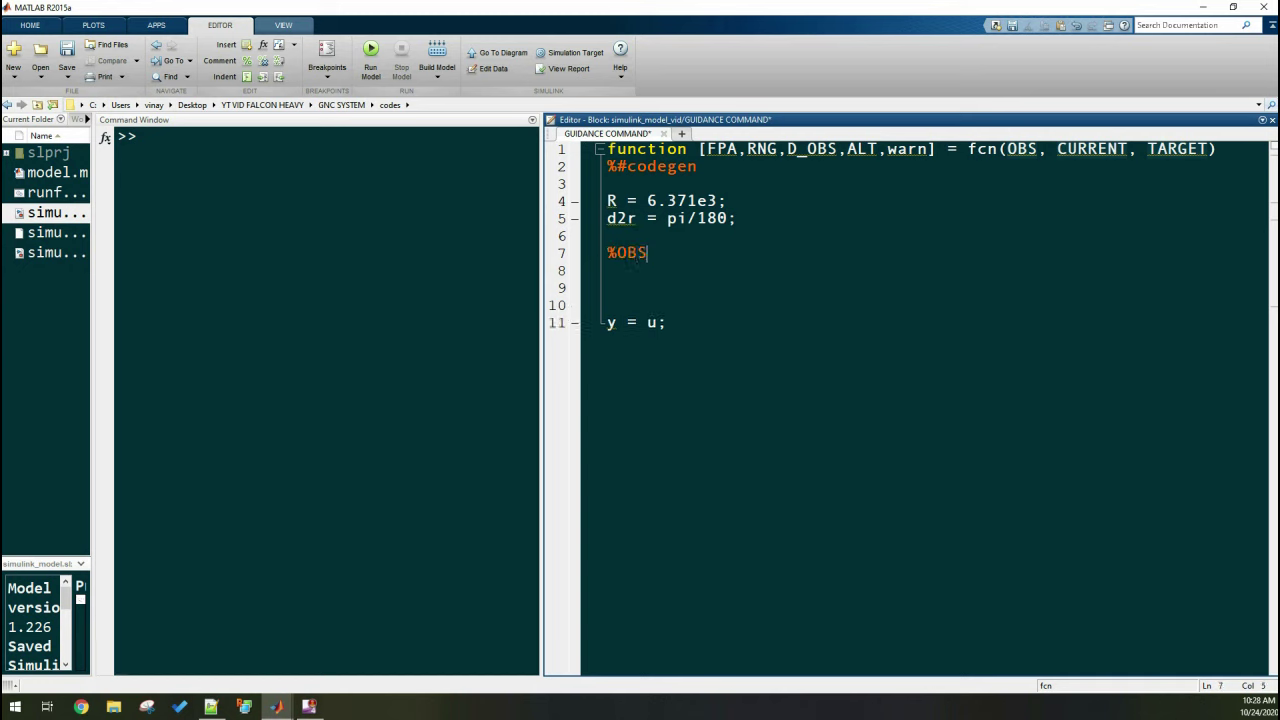
{"action": "type", "text": "TACLE LOCATION"}
{"action": "key", "text": "Return"}
{"action": "type", "text": "%OBSTACLE THRESHOLD (RA"}
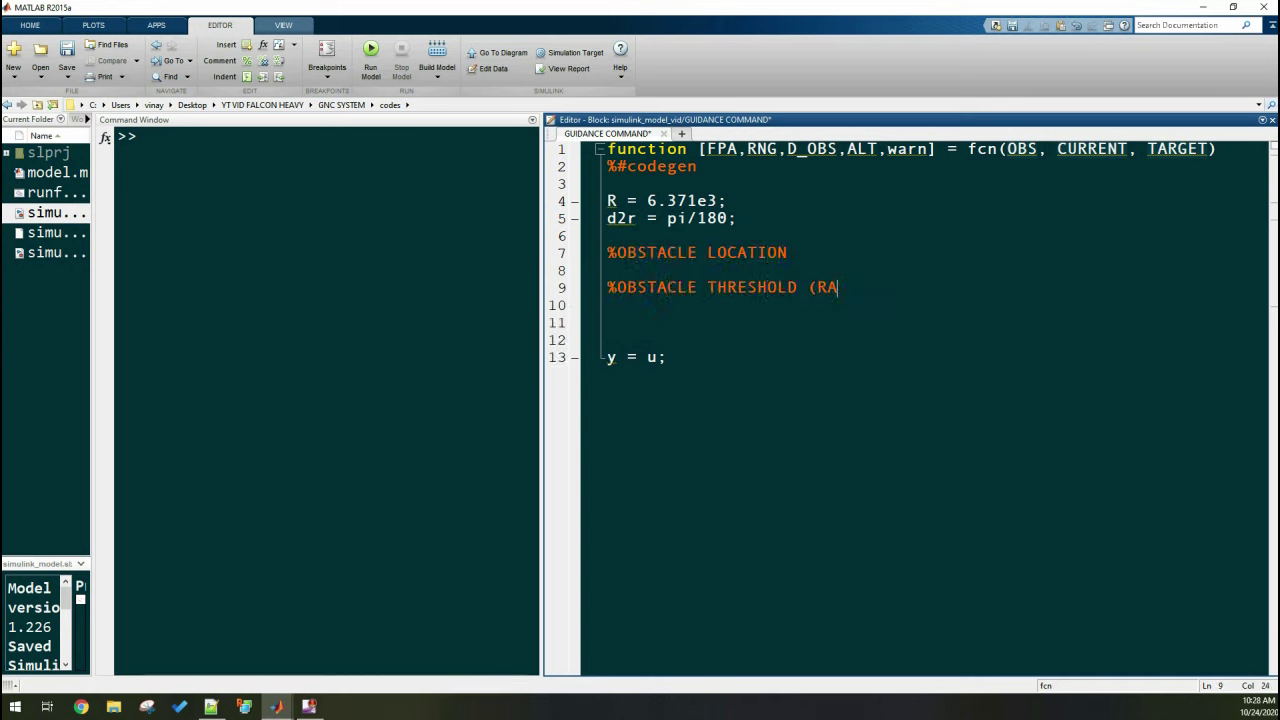
{"action": "type", "text": "T LOCATION"}
{"action": "key", "text": "Return"}
{"action": "key", "text": "Return"}
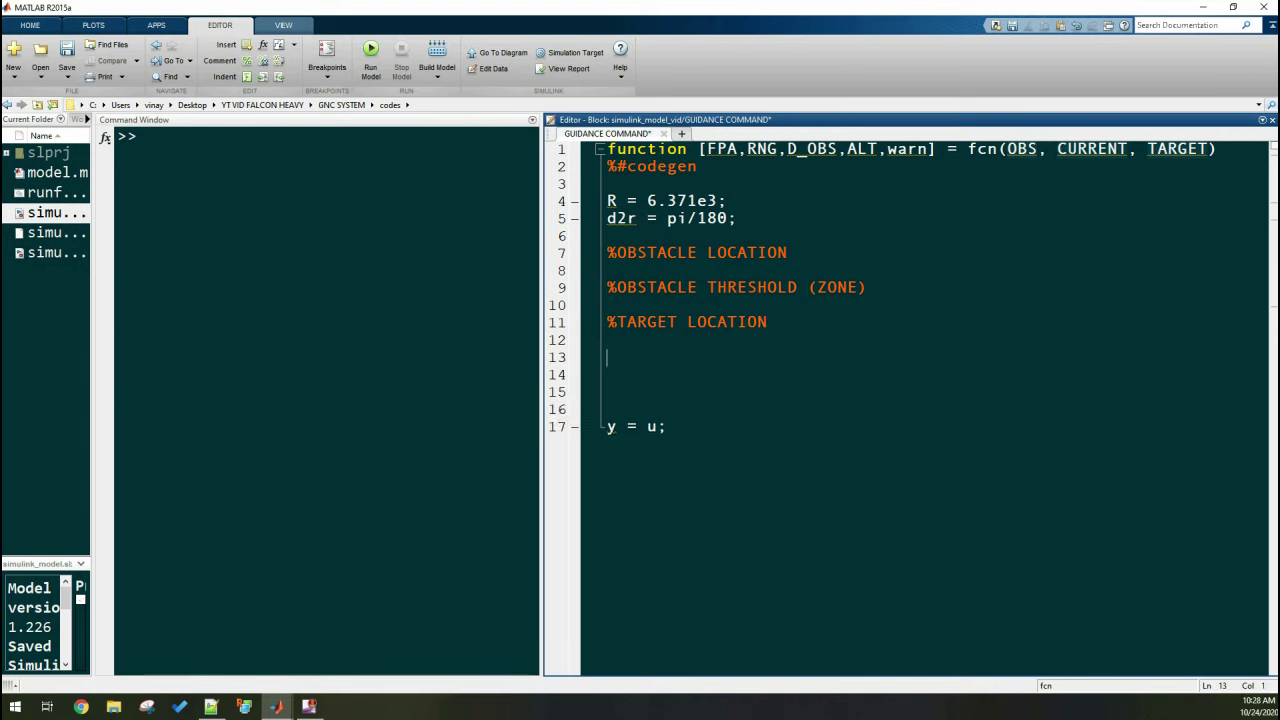
{"action": "type", "text": "%CURRENT LOCATION"}
Add headings for distance to target, distance from the obstacle, current distance and commanded flight path
{"action": "key", "text": "Return"}
{"action": "key", "text": "Return"}
{"action": "key", "text": "Return"}
{"action": "type", "text": "%% distance to target"}
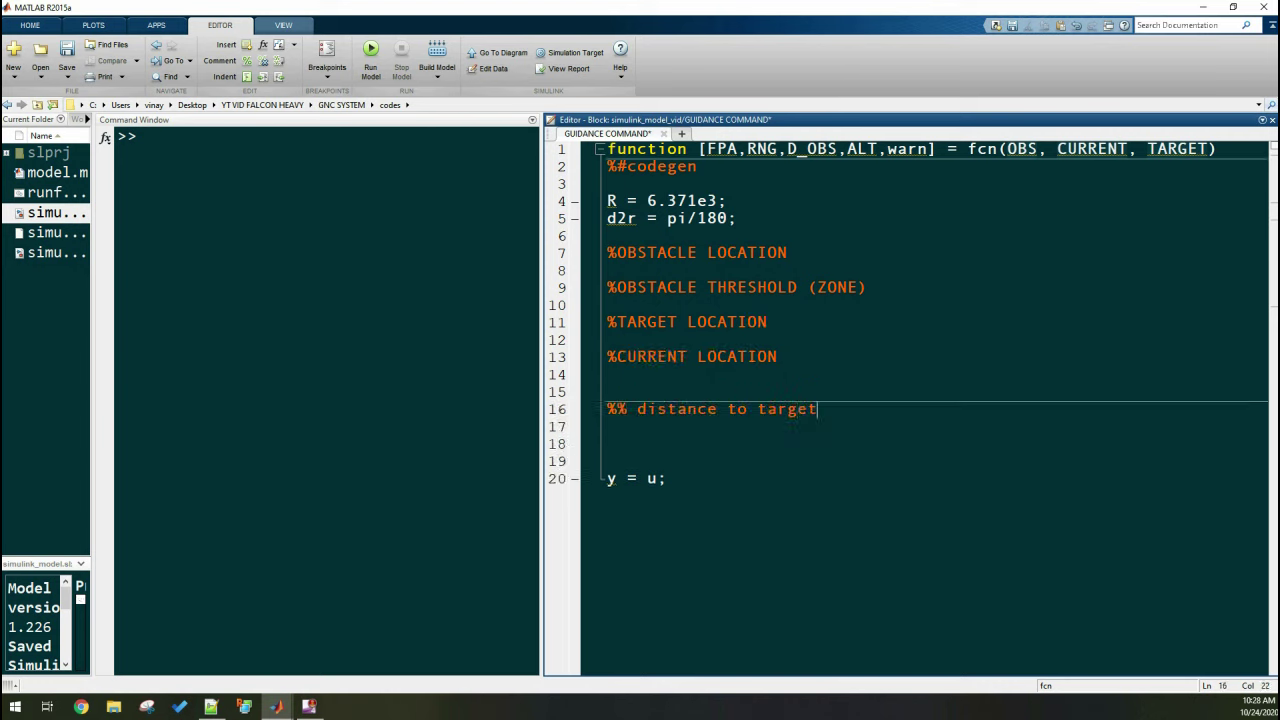
{"action": "key", "text": "Return"}
{"action": "key", "text": "Return"}
{"action": "key", "text": "Return"}
{"action": "type", "text": "%% distan"}
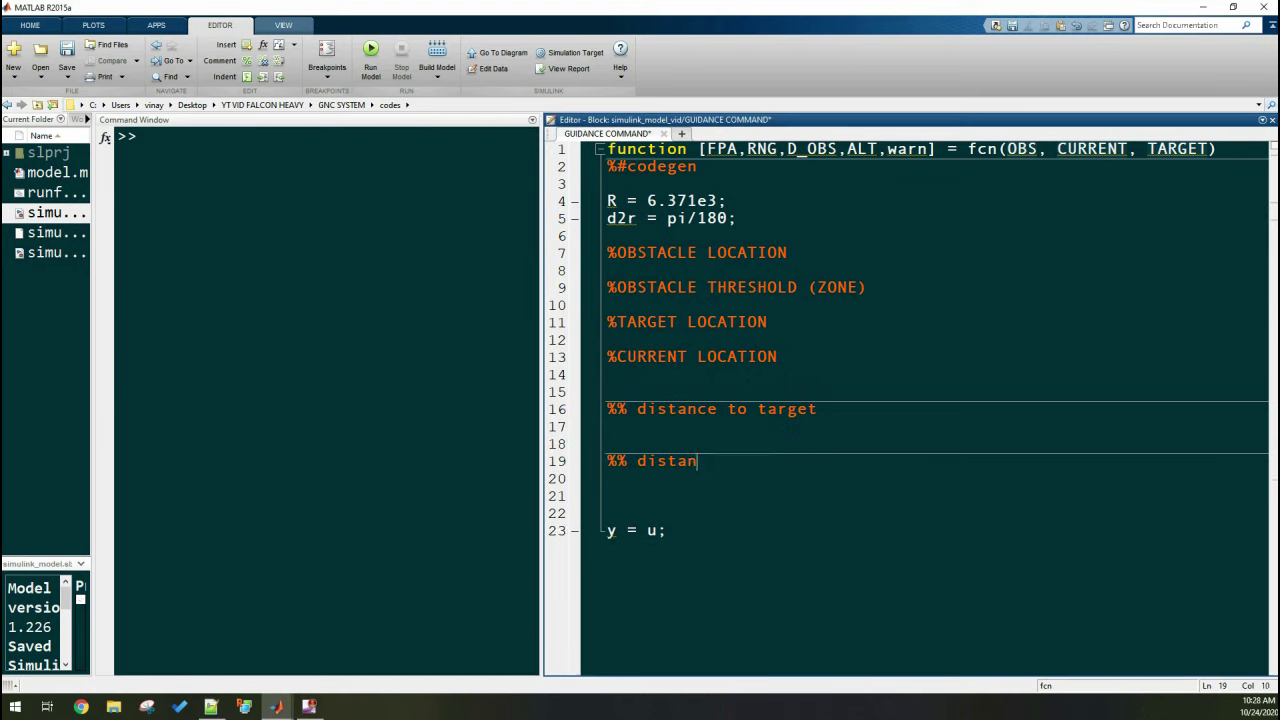
{"action": "type", "text": "ce from the obstacle"}
{"action": "key", "text": "Return"}
{"action": "key", "text": "Return"}
{"action": "key", "text": "Return"}
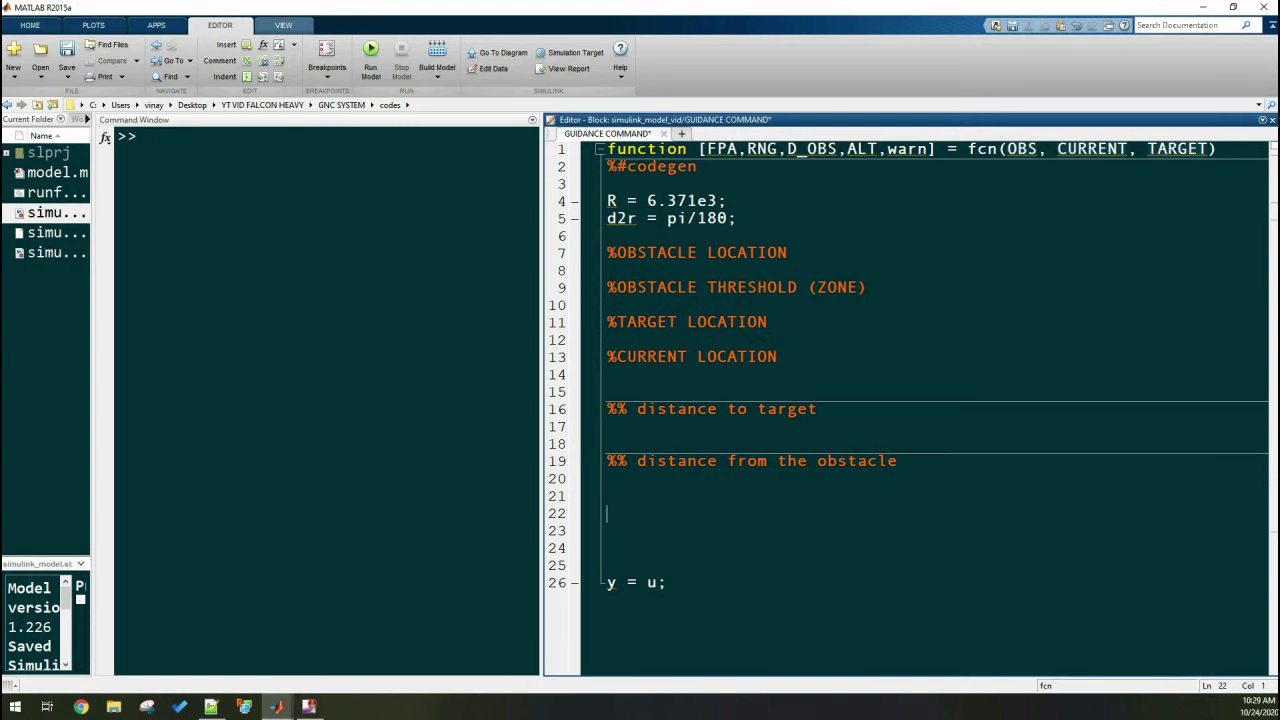
{"action": "type", "text": "%%curren"}
{"action": "type", "text": " current r"}
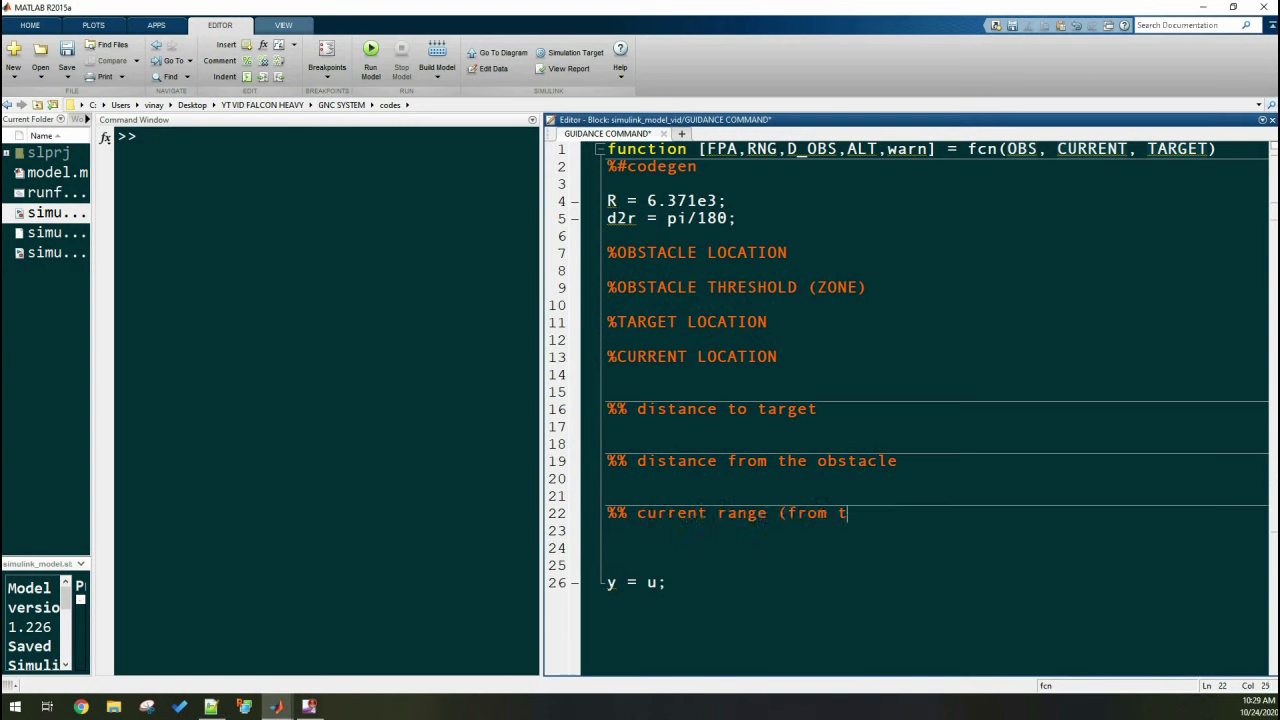
{"action": "key", "text": "BackSpace"}
{"action": "type", "text": "ance"}
{"action": "key", "text": "Return"}
{"action": "key", "text": "Return"}
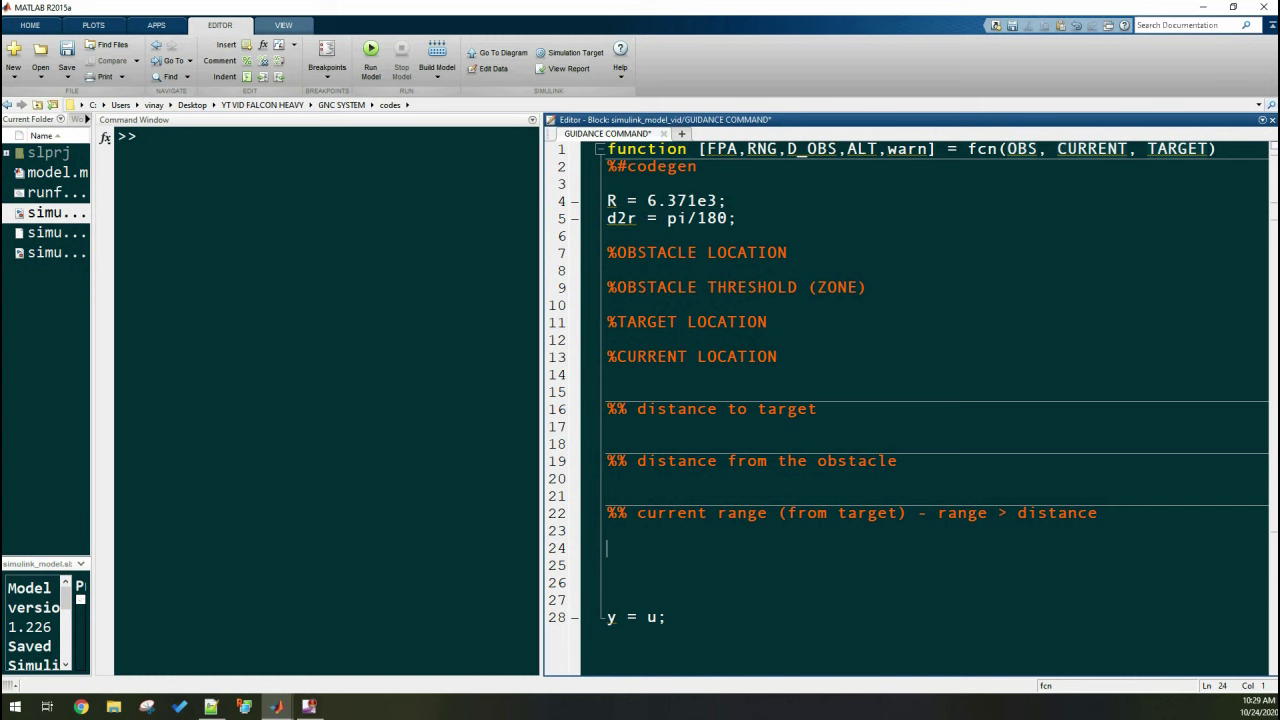
{"action": "type", "text": "%% calculate commanded flight path setpoint based on d"}
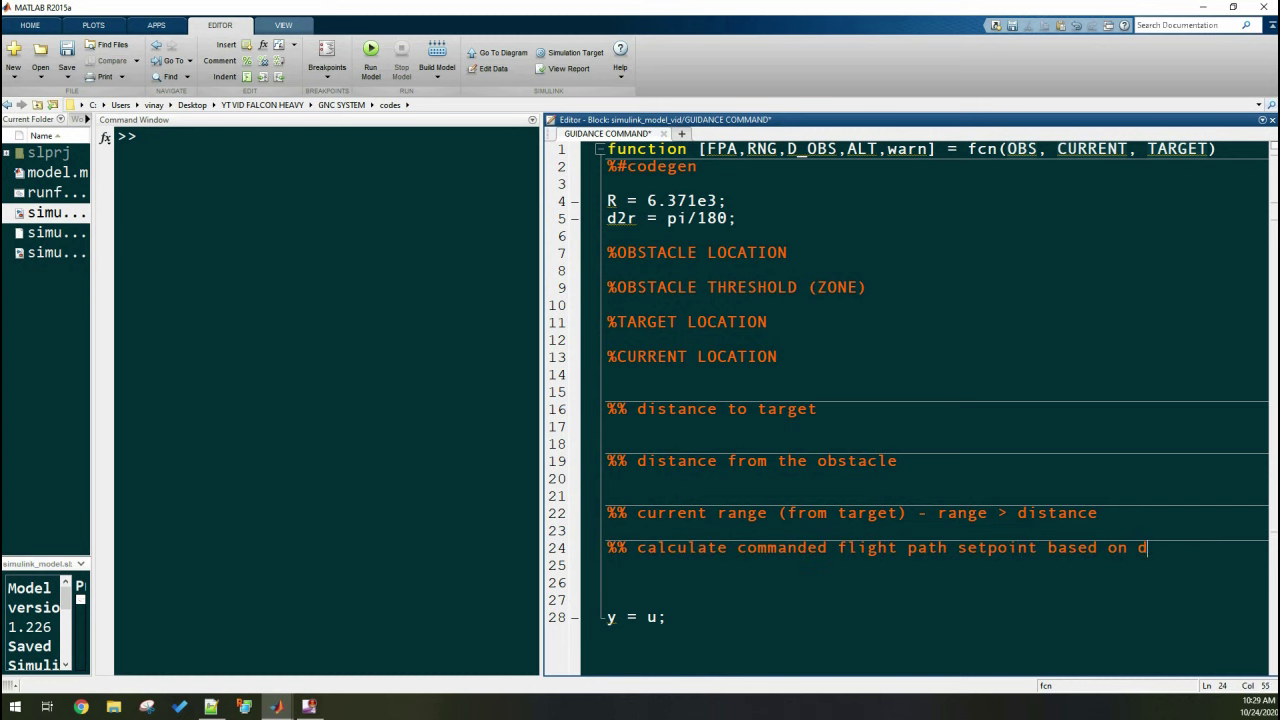
{"action": "key", "text": "Return"}
{"action": "key", "text": "Return"}
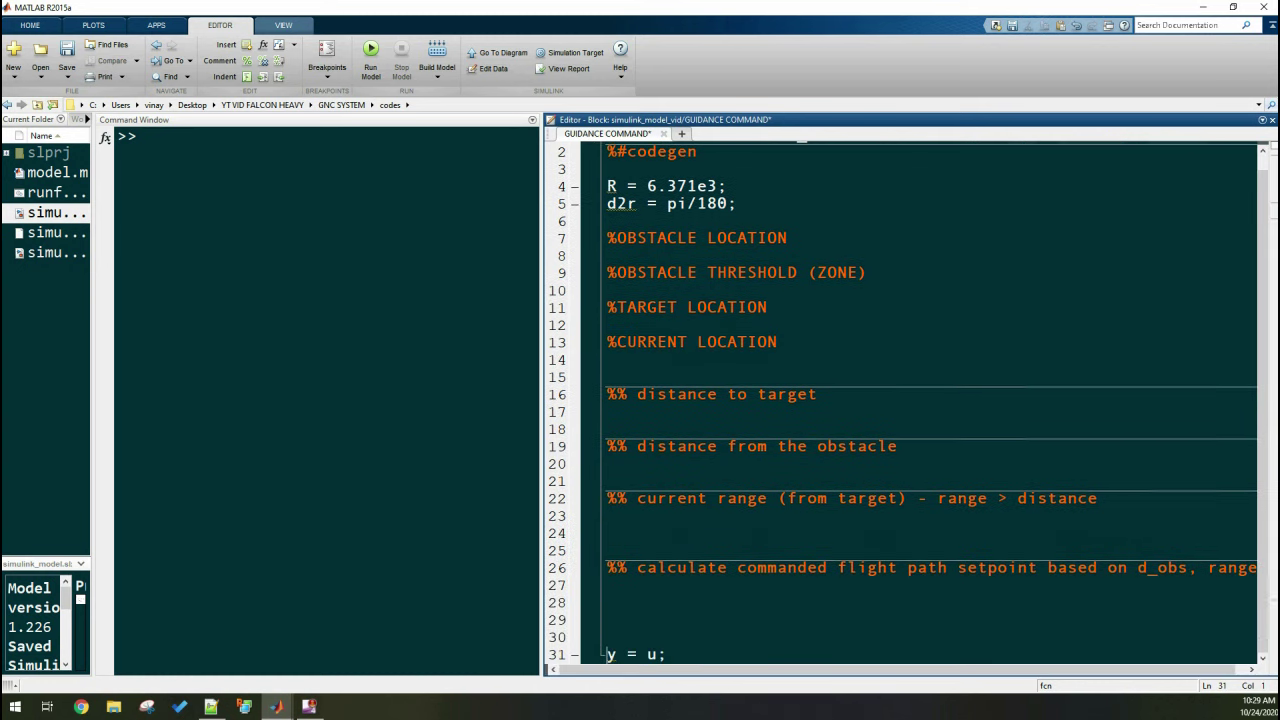
Add an '%% output variables' heading above y = u
{"action": "key", "text": "Down"}
{"action": "key", "text": "Down"}
{"action": "key", "text": "Return"}
{"action": "type", "text": "%% output variable"}
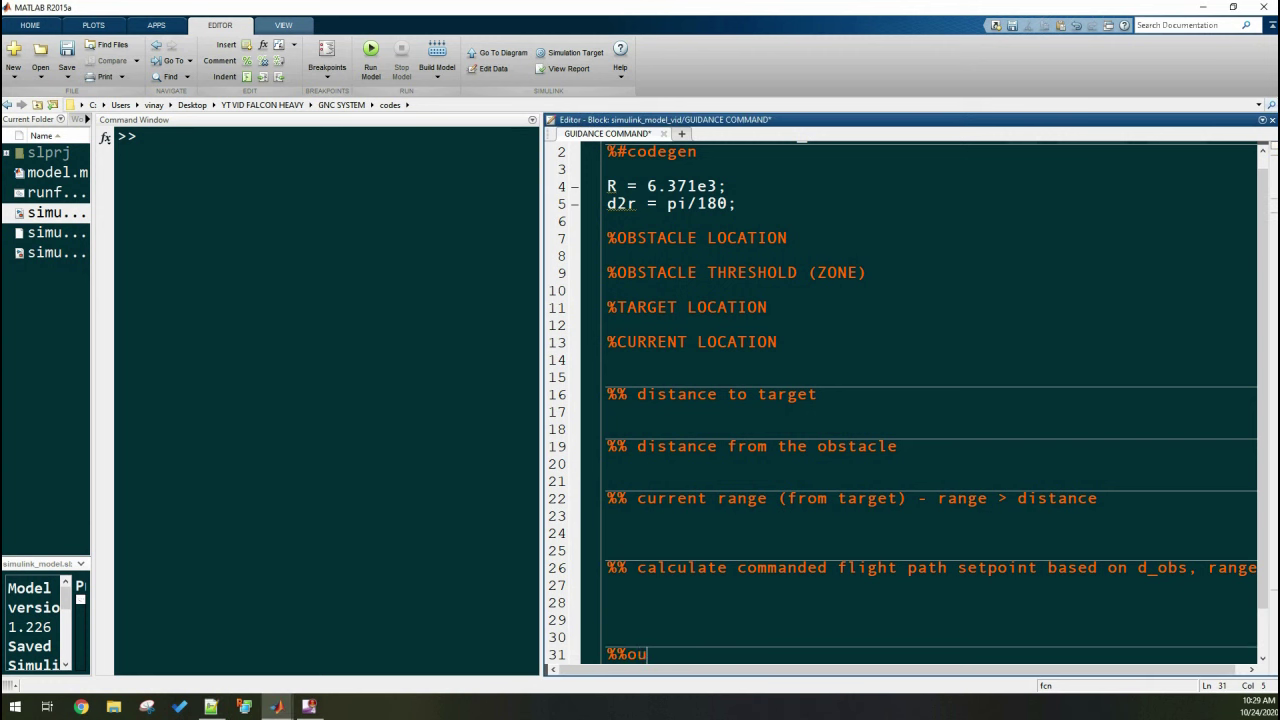
{"action": "scroll", "coordinate": [900, 400], "scroll_direction": "up", "scroll_amount": 1}
{"action": "left_click", "coordinate": [610, 236]}
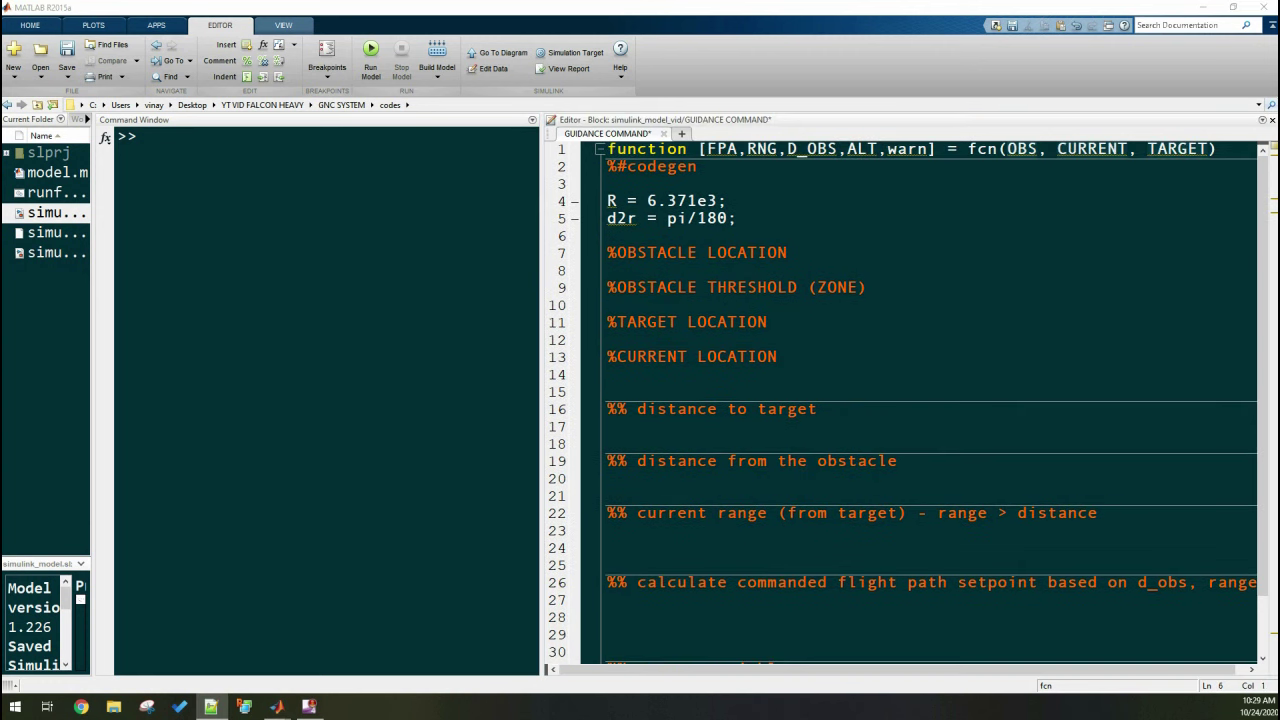
Unpack the obstacle position starting with LAT_OBS = OBS(1), and add the 2000 m threshold
{"action": "key", "text": "Down"}
{"action": "key", "text": "End"}
{"action": "key", "text": "Return"}
{"action": "type", "text": "LAT_OBS = OBS(1);"}
{"action": "key", "text": "Return"}
{"action": "type", "text": "L"}
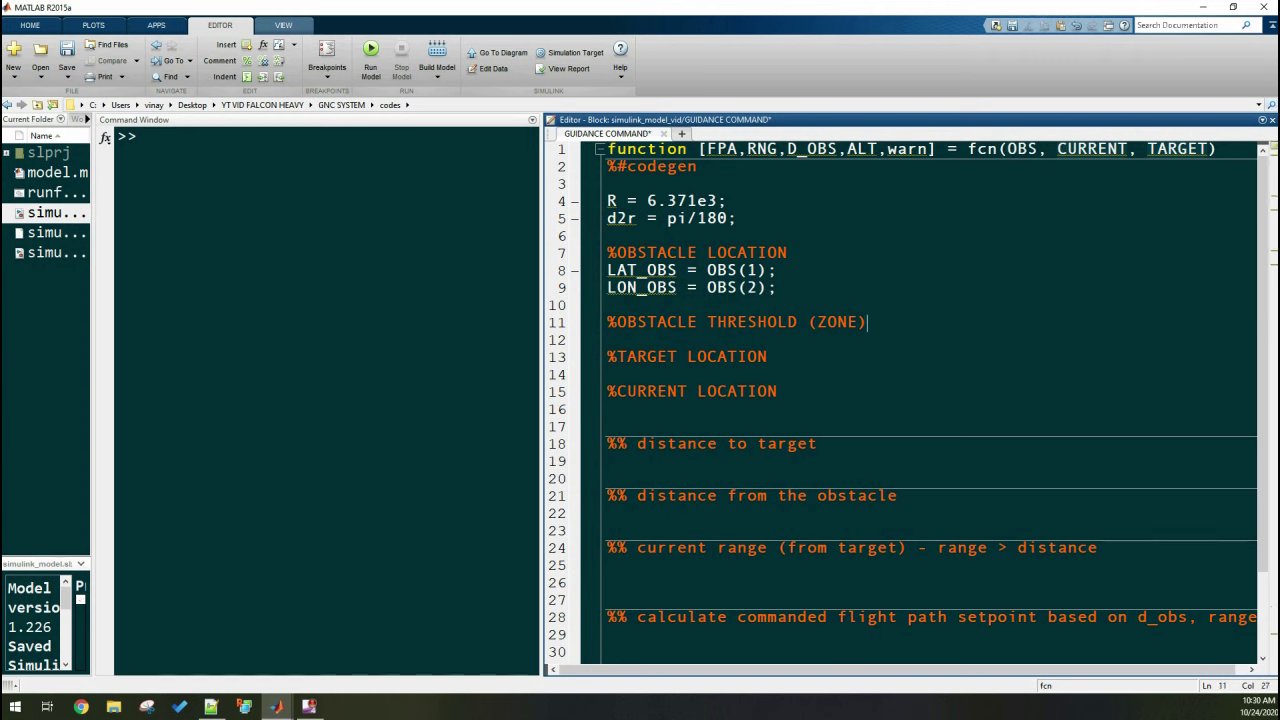
{"action": "key", "text": "Return"}
{"action": "type", "text": "thres = 2000; %2km"}
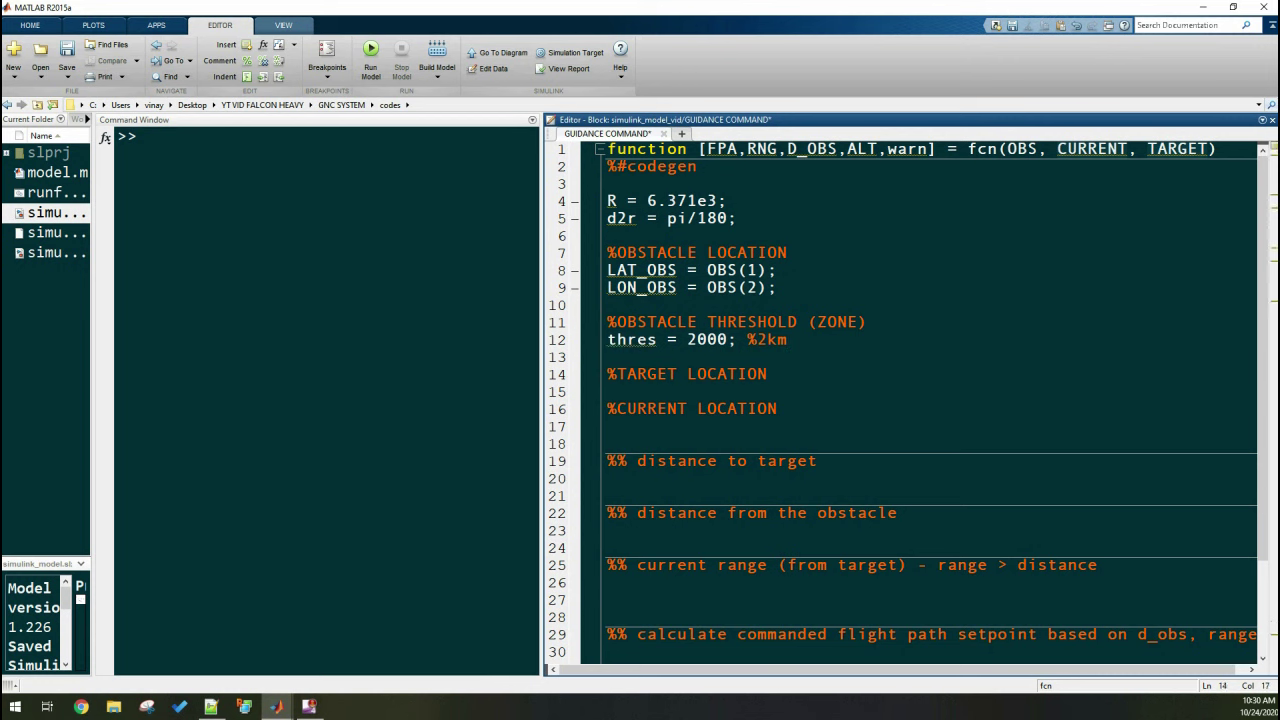
Unpack TARGET into LAT_TARGET, LON_TARGET and ELEV_TARGET
{"action": "key", "text": "Return"}
{"action": "type", "text": "1);"}
{"action": "key", "text": "Return"}
{"action": "type", "text": "LON_TARGET = TARGET(2);"}
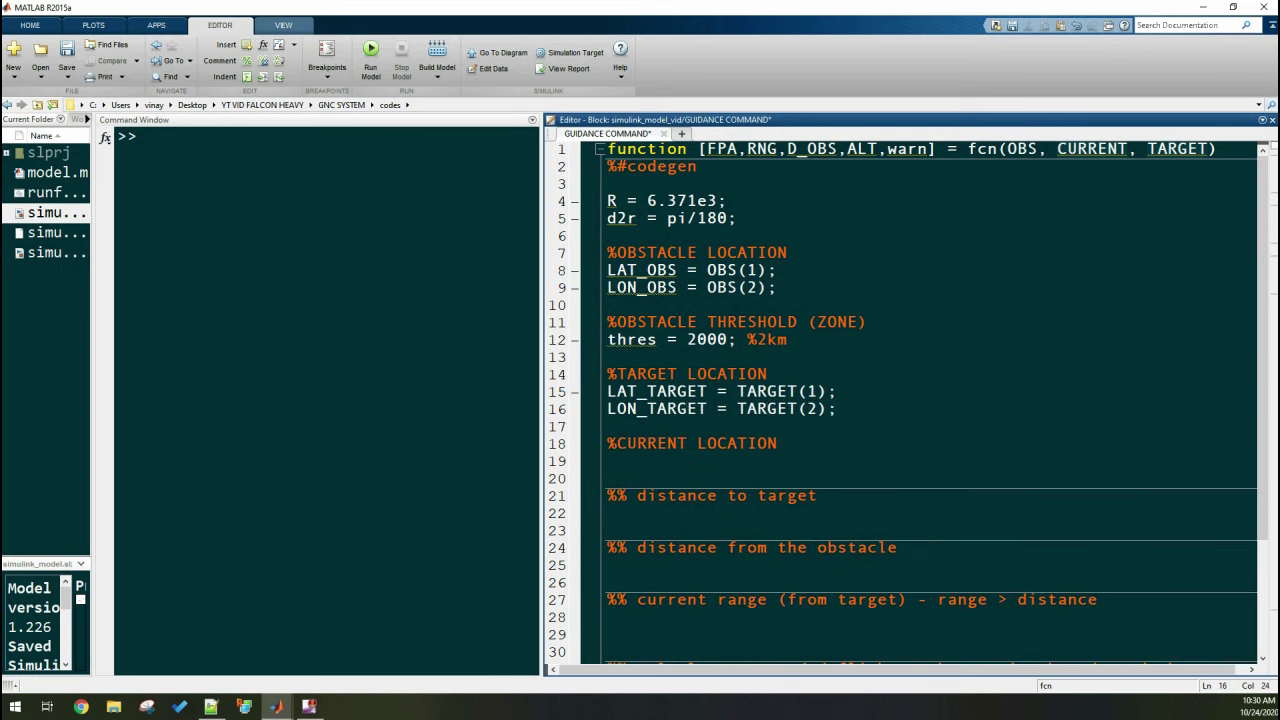
{"action": "key", "text": "Return"}
{"action": "type", "text": "ELEV_TARGET = TARGET(3);"}
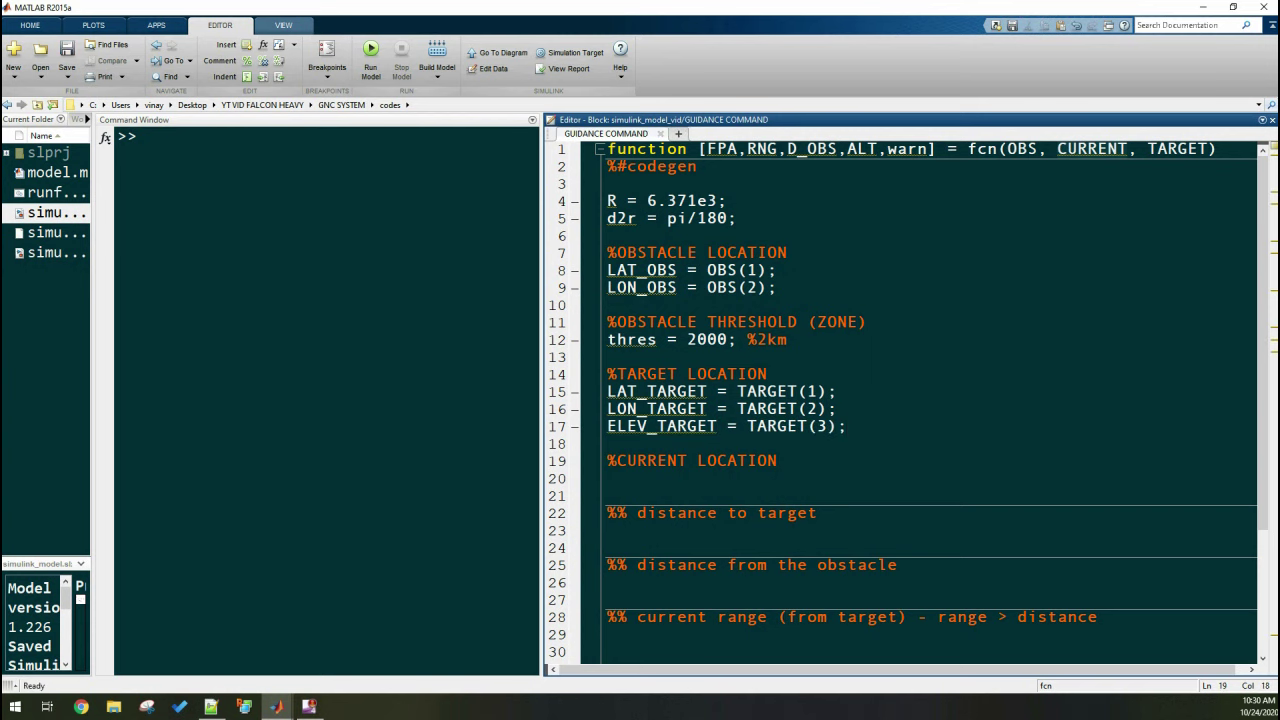
{"action": "key", "text": "Return"}
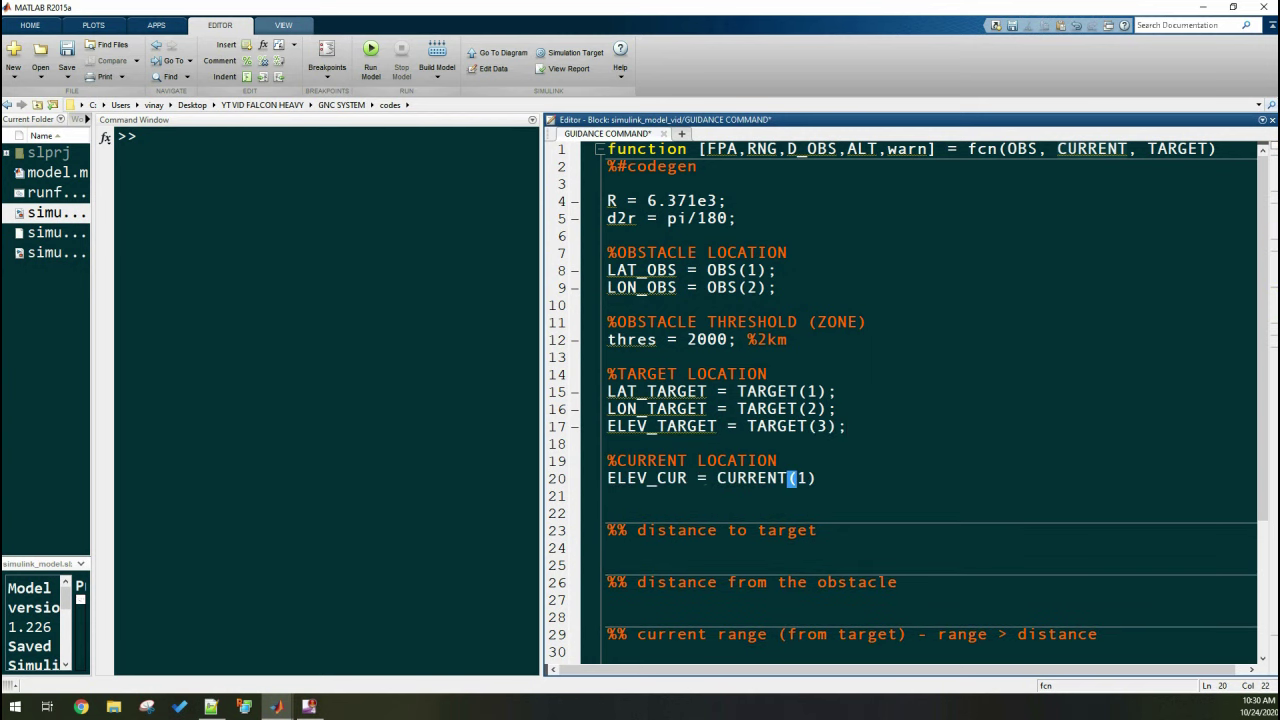
Check the height signal feeding the mux in the Simulink model
{"action": "key", "text": "alt+Tab"}
{"action": "scroll", "coordinate": [640, 360], "scroll_direction": "up", "scroll_amount": 3}
{"action": "scroll", "coordinate": [640, 360], "scroll_direction": "right", "scroll_amount": 10}
{"action": "left_click_drag", "start_coordinate": [645, 106], "coordinate": [714, 209]}
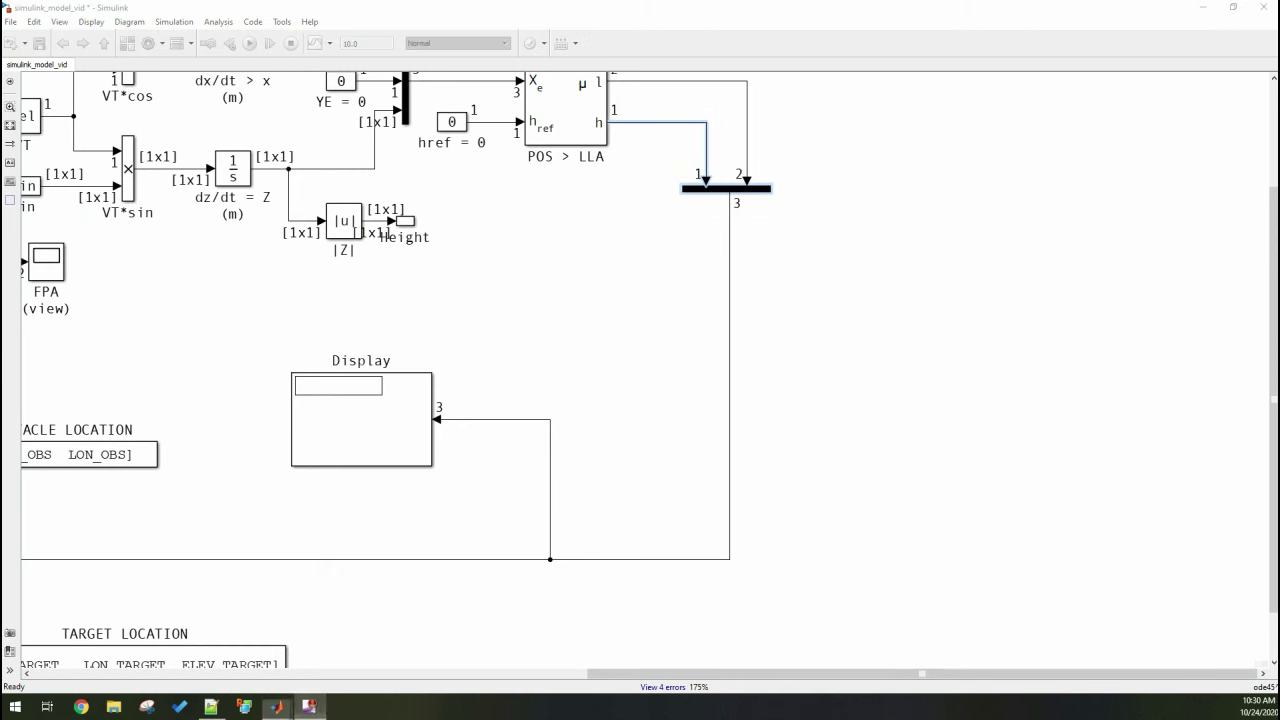
{"action": "mouse_move", "coordinate": [277, 706]}
{"action": "left_click", "coordinate": [70, 640]}
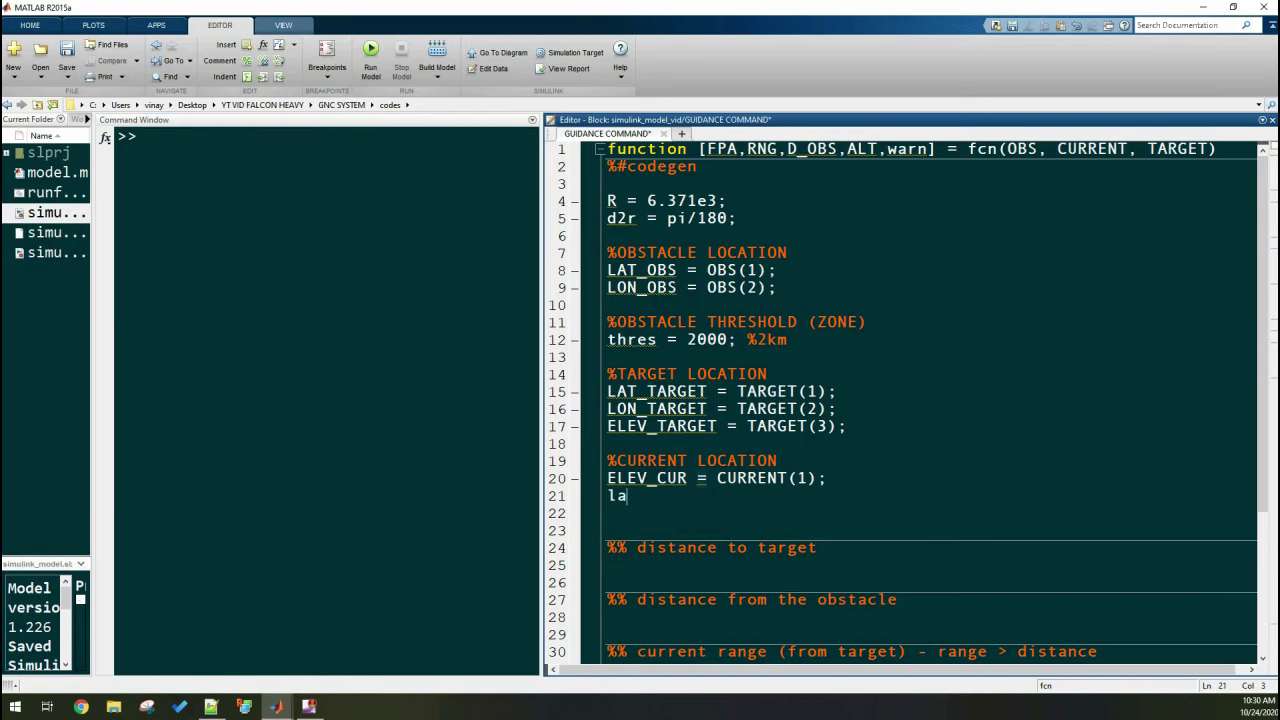
Unpack CURRENT with LAT_CUR = CURRENT(2) and LON_CUR = CURRENT(3)
{"action": "type", "text": "AT_CUR = CURRR"}
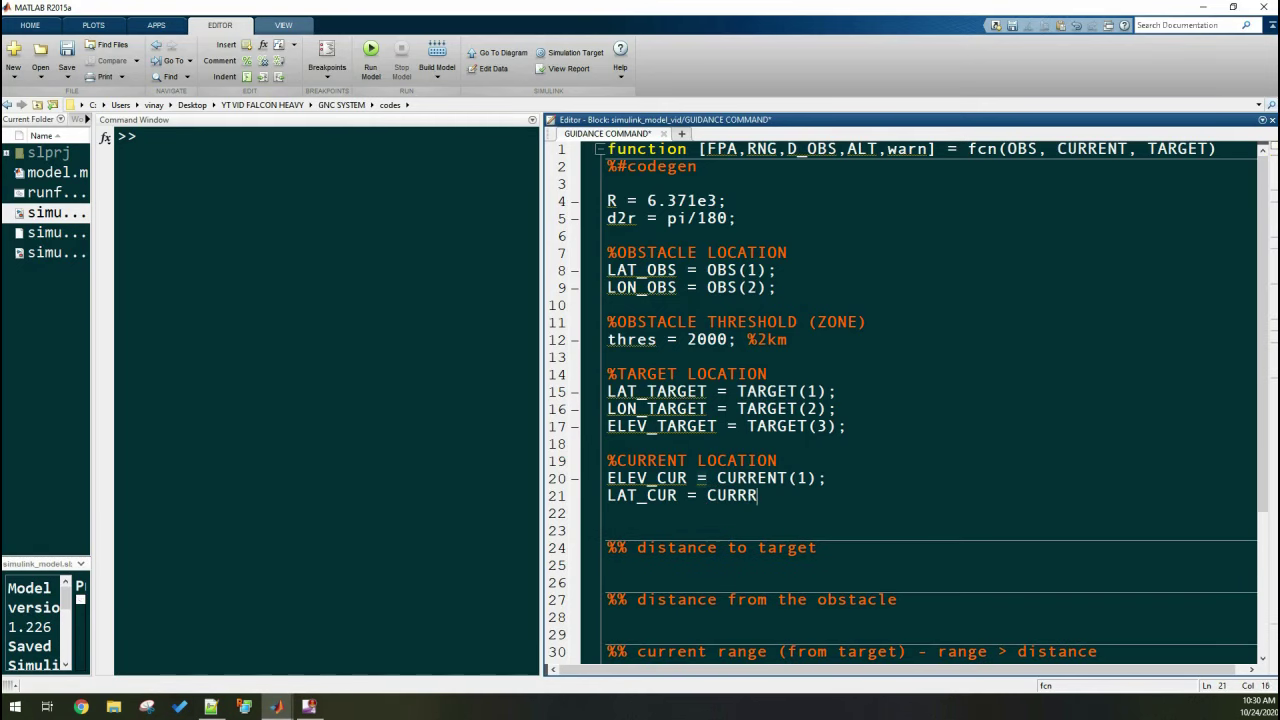
{"action": "key", "text": "BackSpace"}
{"action": "type", "text": "ENT(2);"}
{"action": "key", "text": "Return"}
{"action": "type", "text": "LON_CUR = CURRENT(3);"}
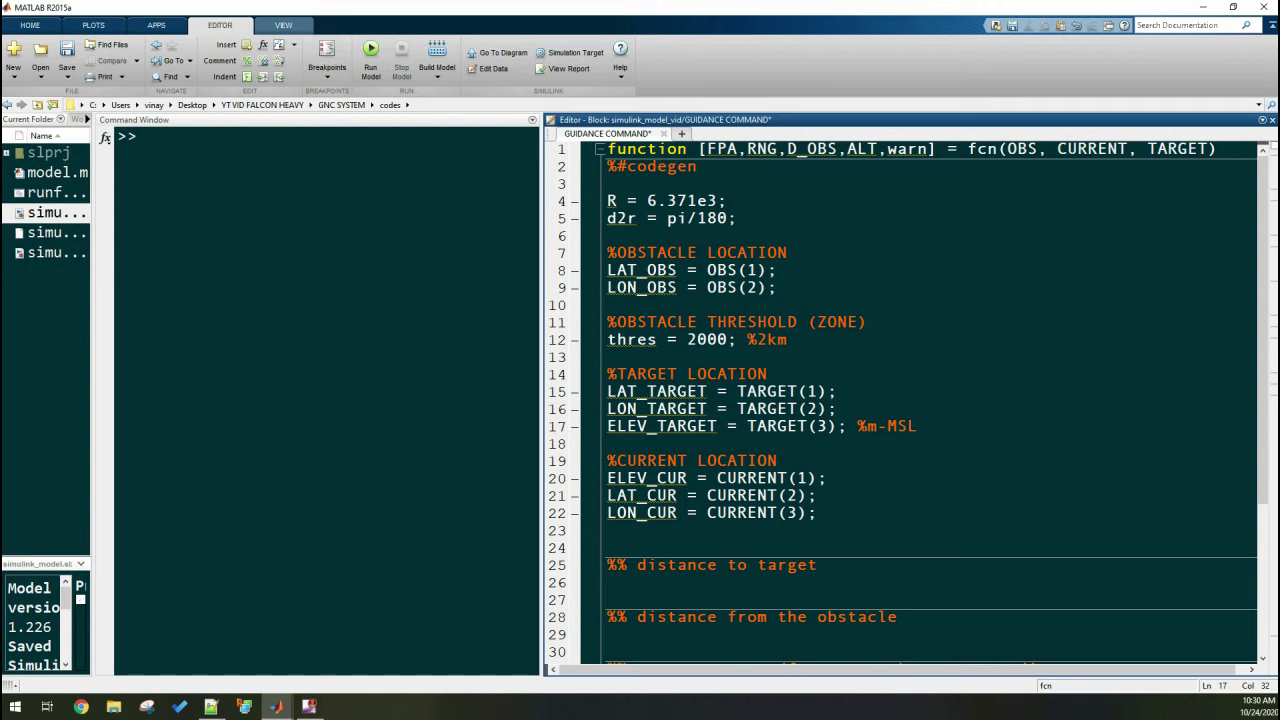
{"action": "scroll", "coordinate": [900, 400], "scroll_direction": "down", "scroll_amount": 4}
{"action": "left_click", "coordinate": [818, 342]}
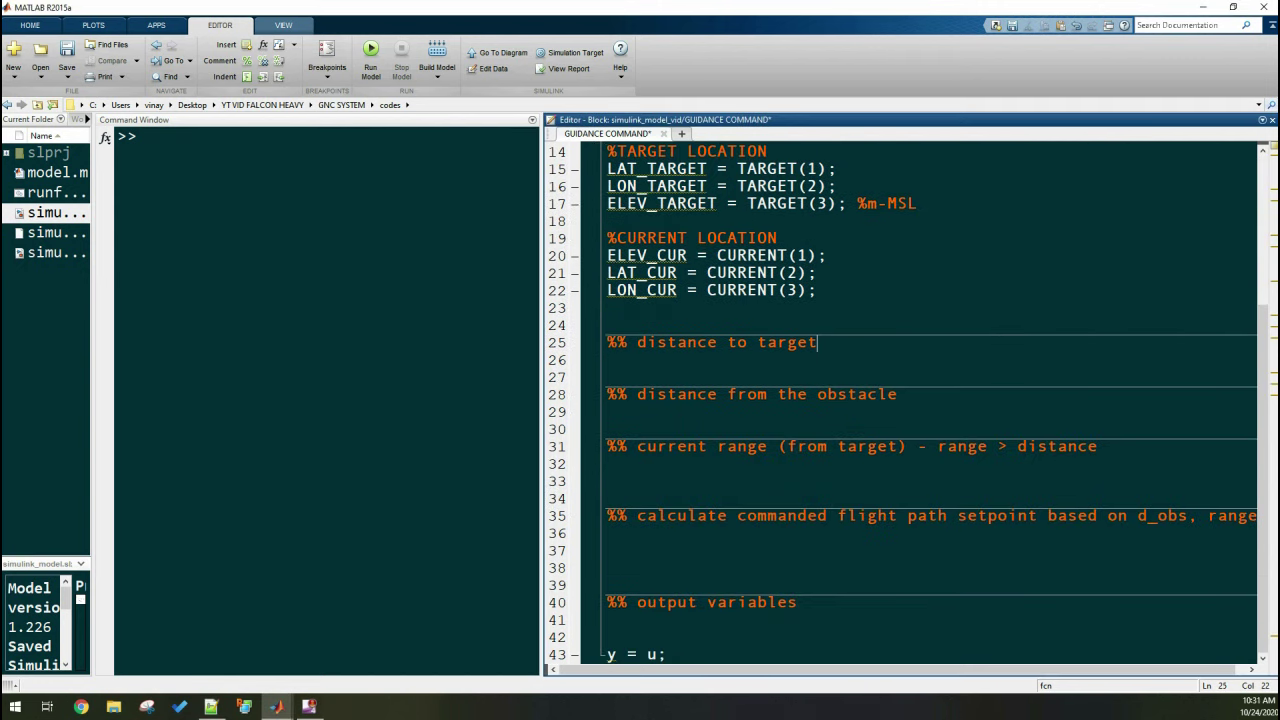
{"action": "key", "text": "Return"}
{"action": "key", "text": "Return"}
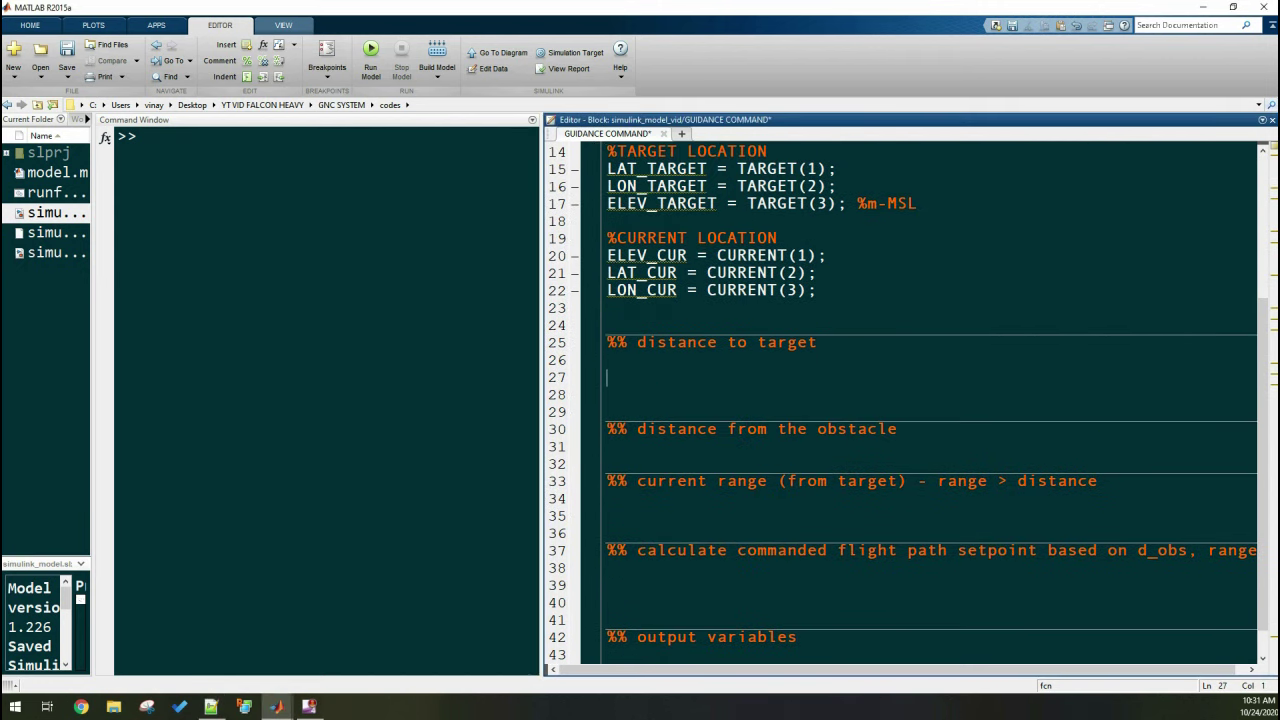
Paste the haversine distance-to-target code computing d = R*c
{"action": "type", "text": "l1 = LAT_CUR*d2r; u1 = LON_CUR*d2r; l2 = LAT_TARGET*d2r; u2 = LON_TARGET*d2r; dh = abs(ELEV_TARGET-ELEV_CUR);  dl = l2-l1; du = u2-u1;  a = sin(dl/2)^2 + cos(l1)*cos(l2)*sin(du/2)^2; c = 2*atan2(sqrt(a),sqrt(1-a)); d = R*c; %horizontal distance (in m)"}
{"action": "left_click", "coordinate": [617, 359]}
{"action": "key", "text": "Down"}
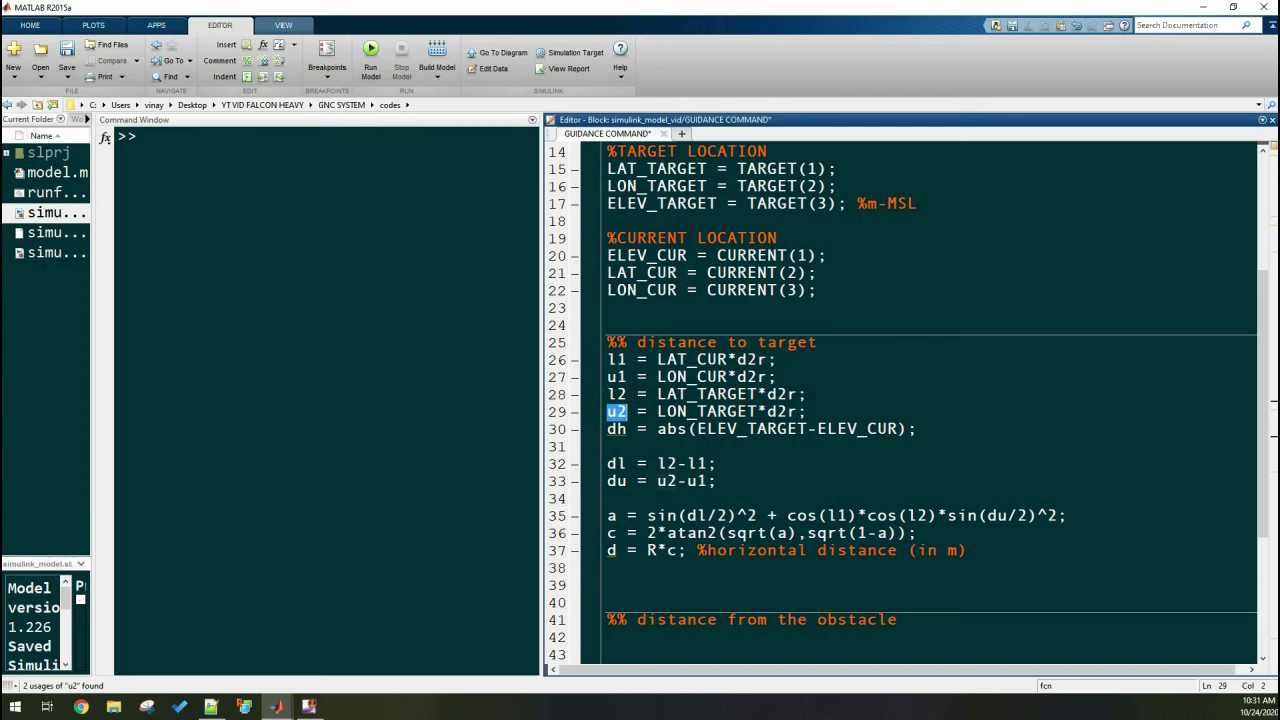
{"action": "key", "text": "Down"}
{"action": "key", "text": "Down"}
{"action": "key", "text": "Down"}
{"action": "key", "text": "Down"}
{"action": "key", "text": "Down"}
{"action": "key", "text": "shift+Down"}
{"action": "key", "text": "shift+Down"}
{"action": "key", "text": "shift+Down"}
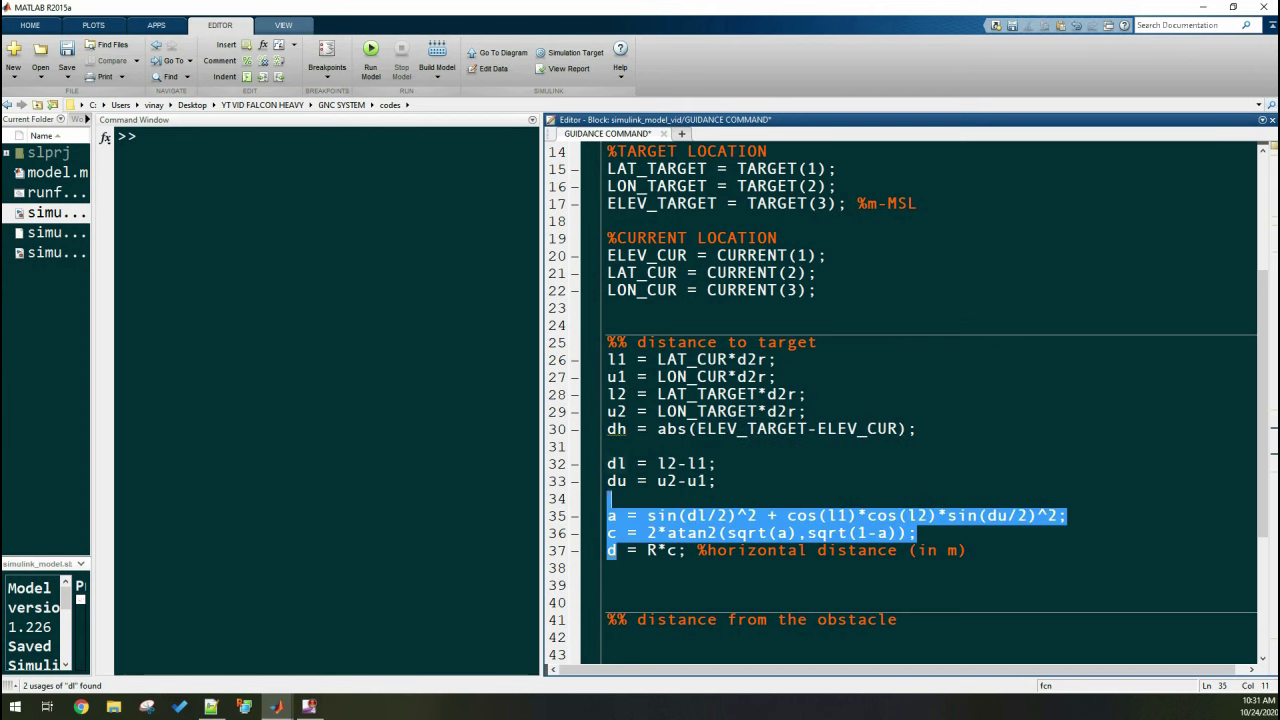
{"action": "key", "text": "Down"}
{"action": "key", "text": "Down"}
{"action": "key", "text": "Down"}
{"action": "key", "text": "Down"}
{"action": "key", "text": "Down"}
Convert the obstacle position to radians with l3 = LAT_OBS*d2r; and u3 = LON_OBS*d2r;
{"action": "scroll", "coordinate": [900, 400], "scroll_direction": "down", "scroll_amount": 3}
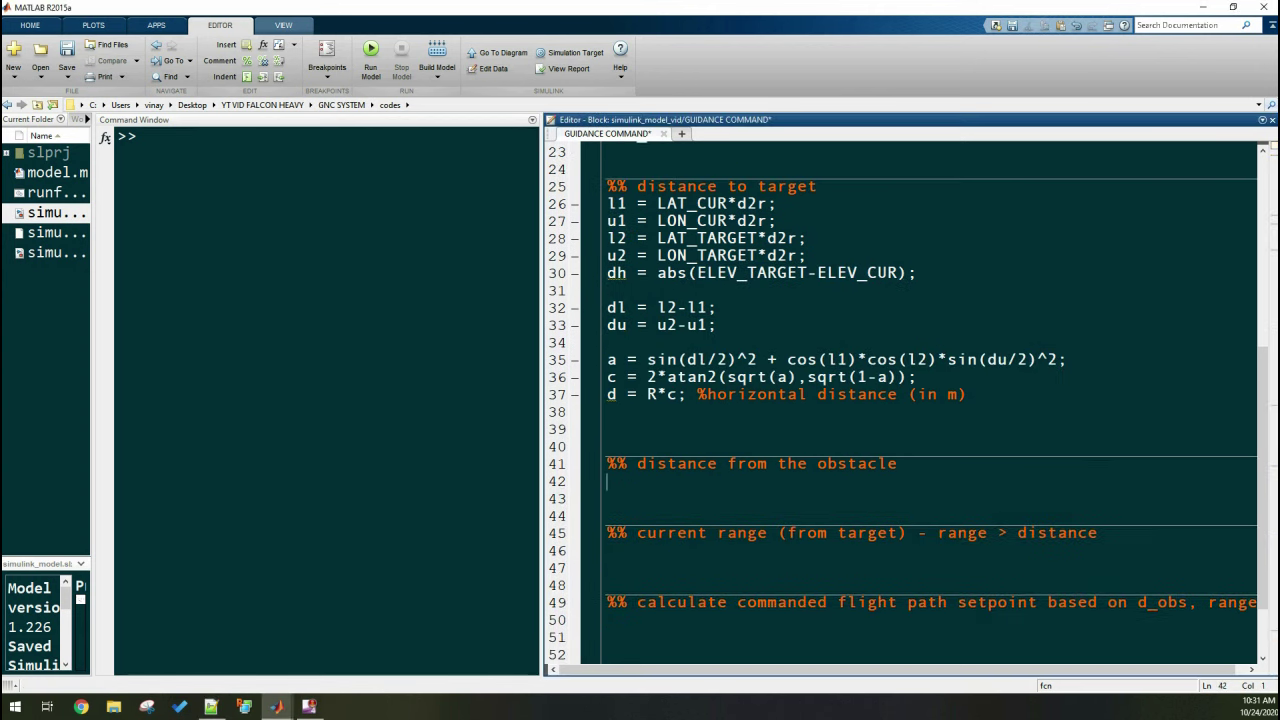
{"action": "type", "text": "l3"}
{"action": "key", "text": "Up"}
{"action": "key", "text": "Up"}
{"action": "key", "text": "BackSpace"}
{"action": "key", "text": "BackSpace"}
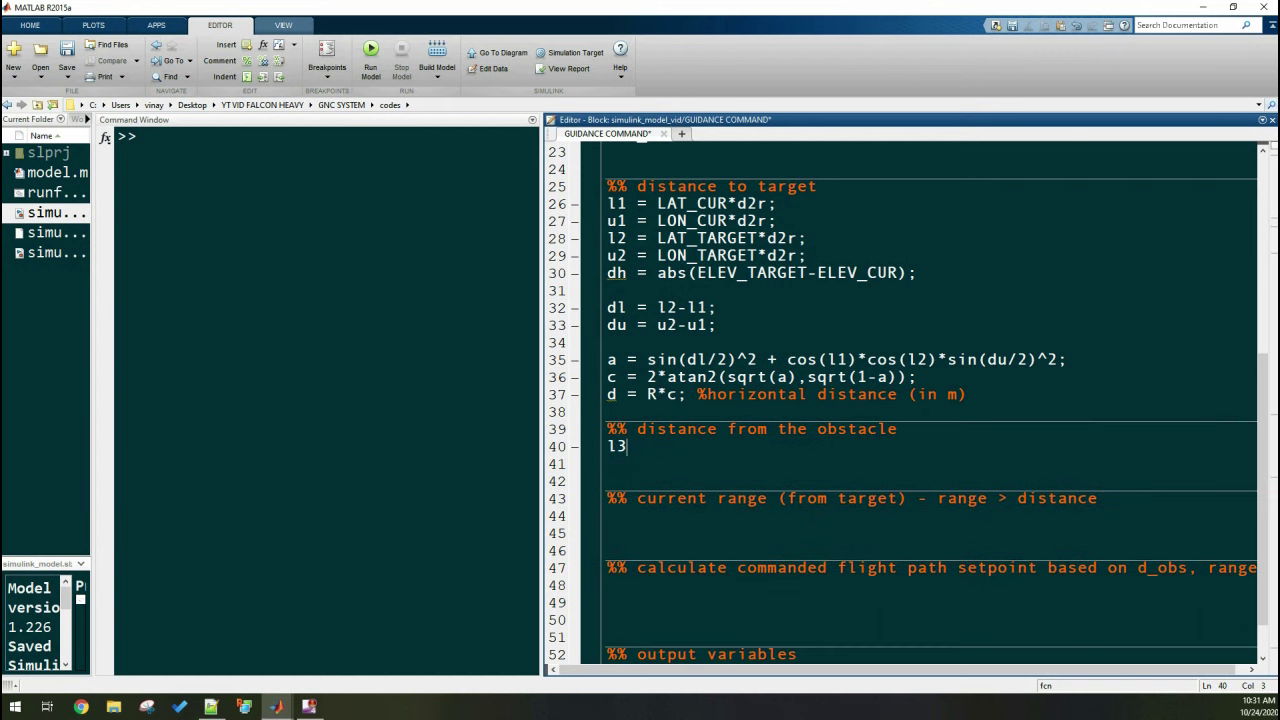
{"action": "key", "text": "Down"}
{"action": "key", "text": "Down"}
{"action": "type", "text": "= LAT_OBS*d2r;"}
{"action": "key", "text": "Return"}
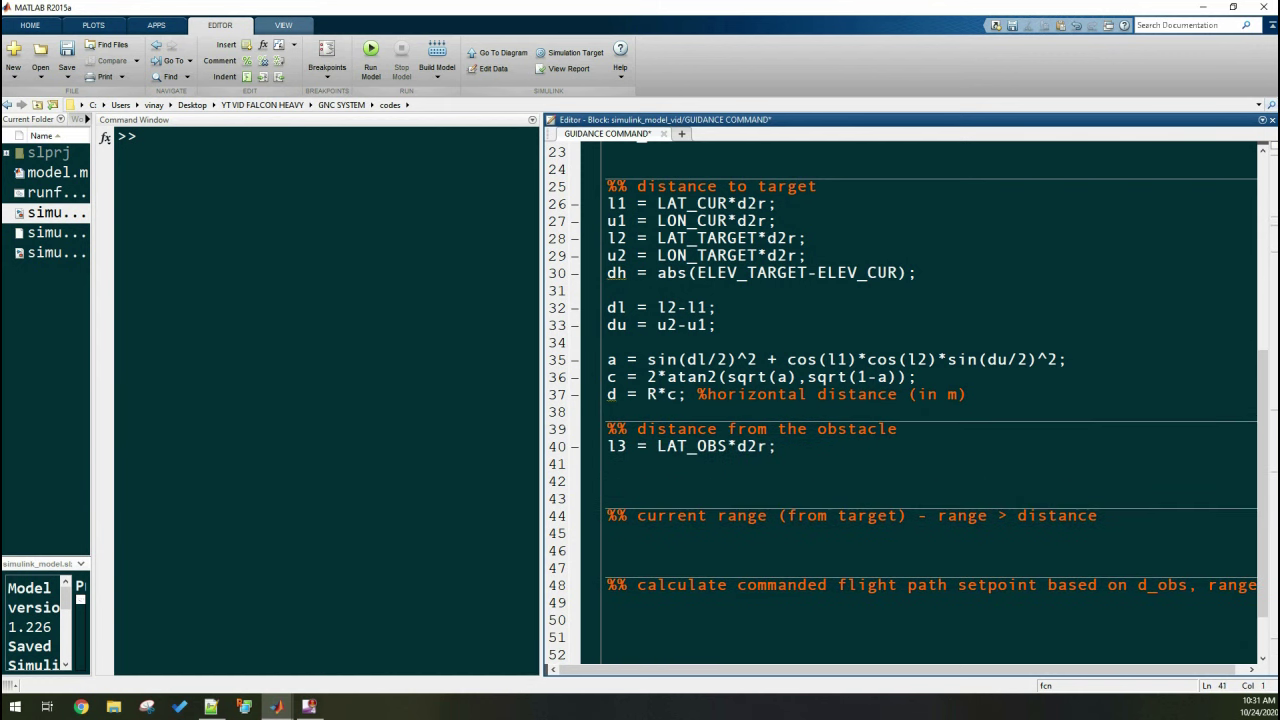
{"action": "type", "text": "u3 = LON_OBS*d2r;"}
{"action": "key", "text": "Return"}
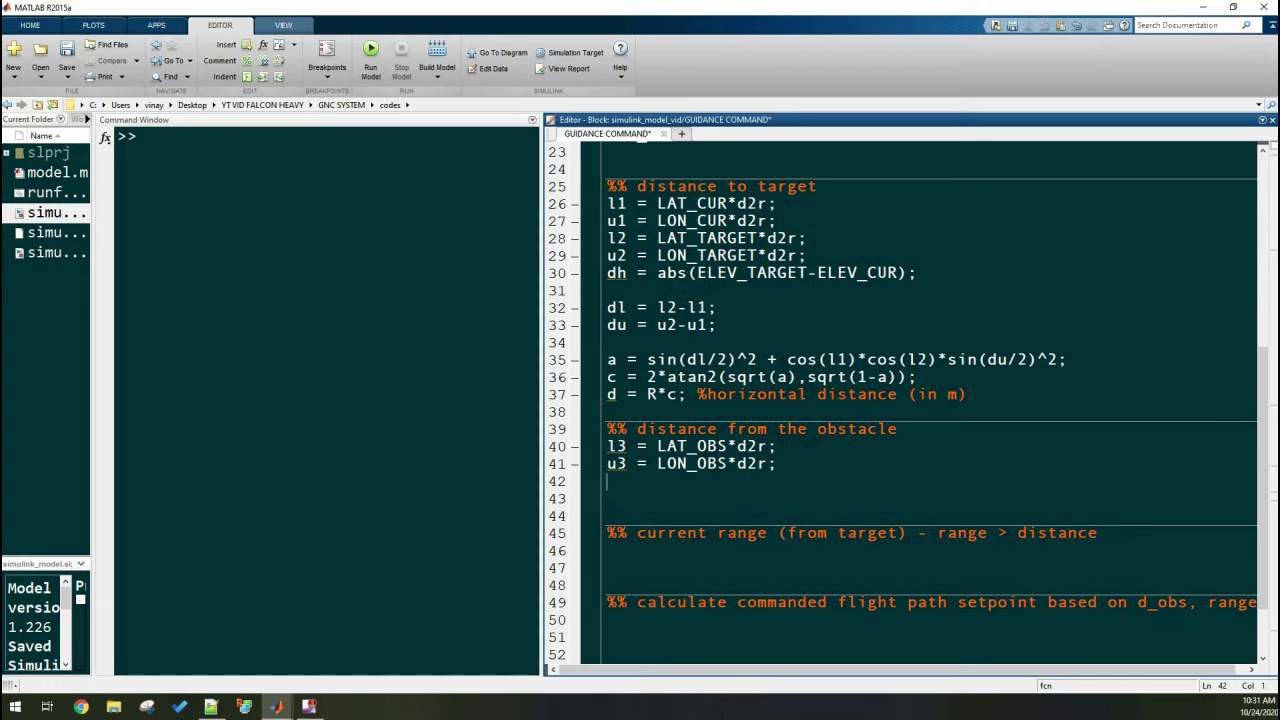